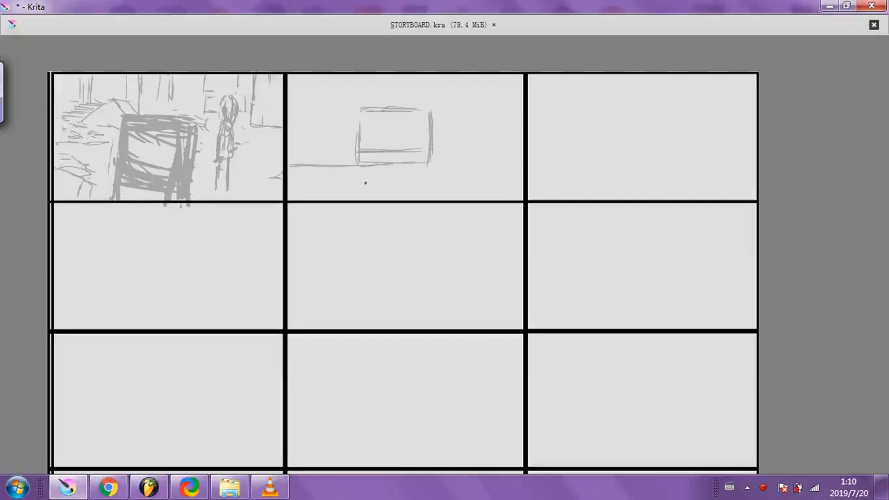
scroll(365, 182, "up", 1)
left_click_drag(257, 152, 407, 304)
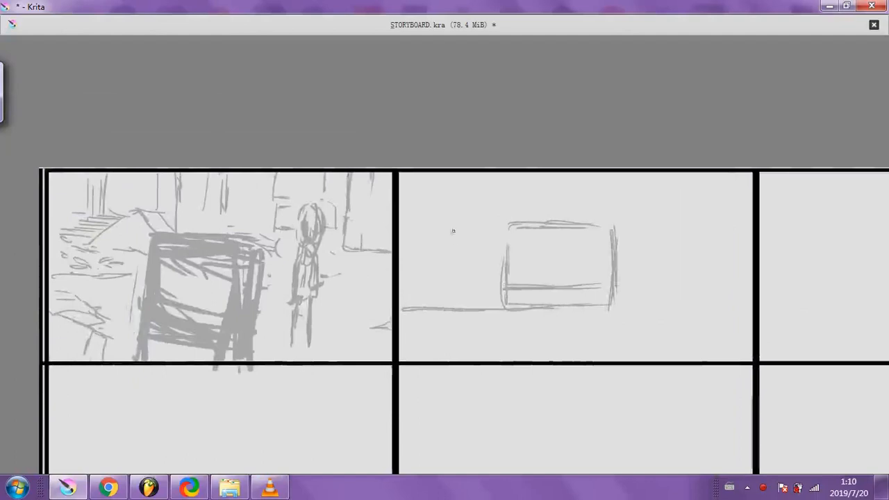
mouse_move(480, 198)
left_mouse_down()
mouse_move(469, 151)
mouse_move(476, 123)
left_mouse_up()
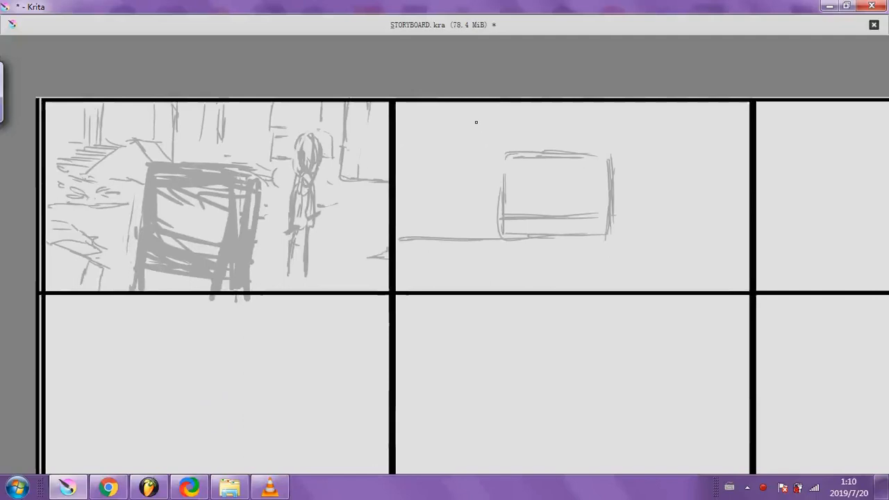
Open the 2019-07 screenshots folder from the desktop, maximize its window and widen the file list
left_click(829, 6)
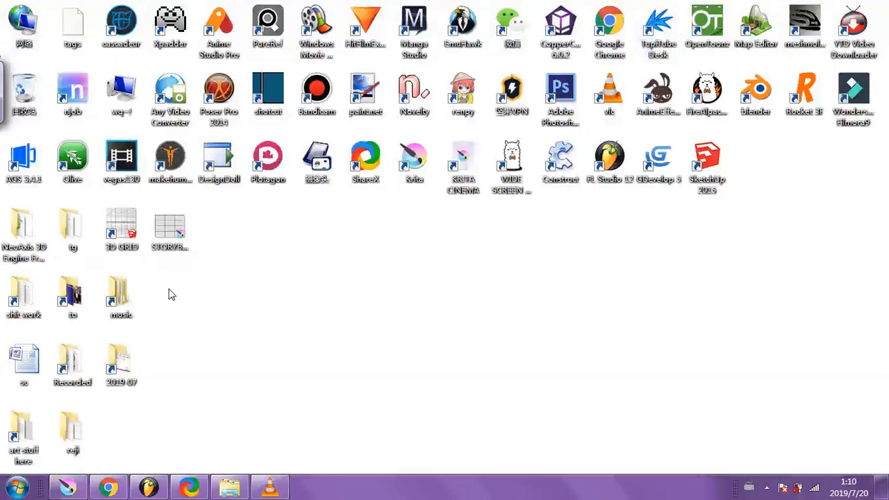
double_click(121, 363)
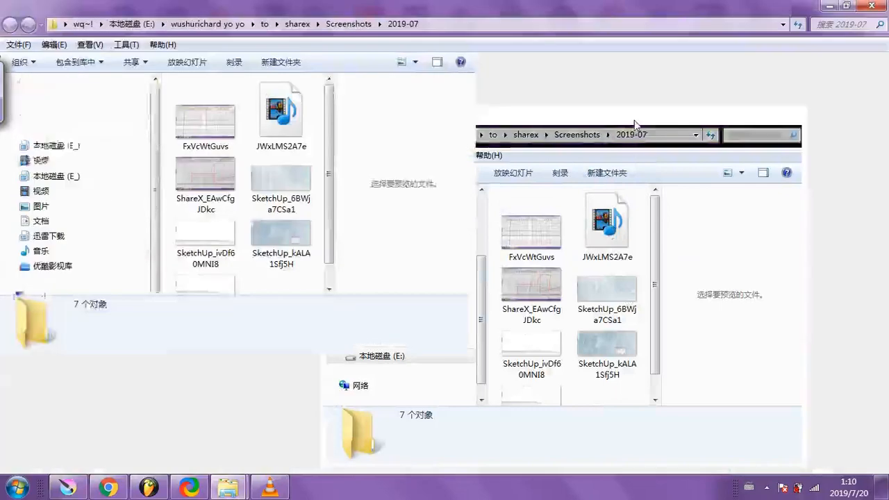
double_click(617, 119)
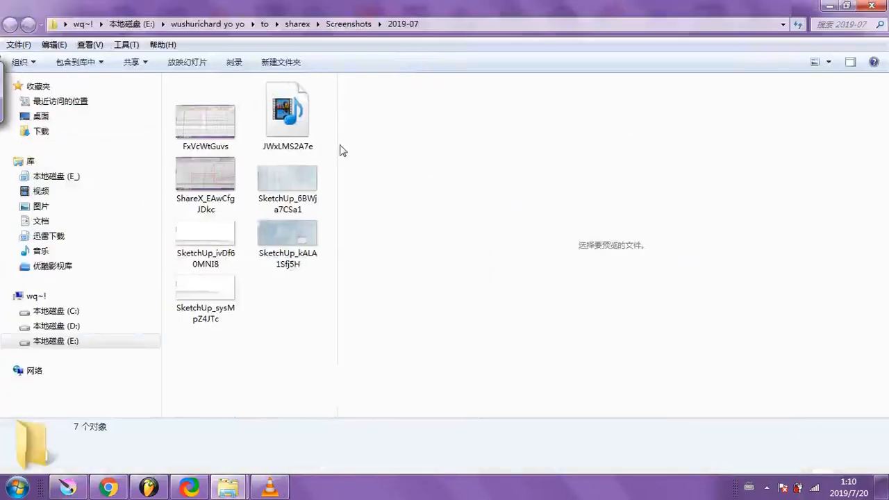
left_click_drag(338, 144, 492, 145)
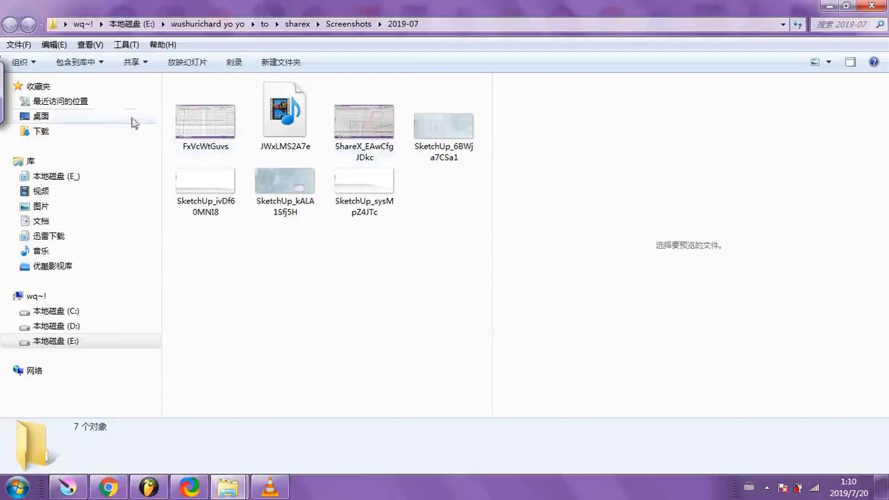
Open the FxVcWtGuvs image full-window and examine the red horizontal line drawn across the perspective grid
mouse_move(181, 139)
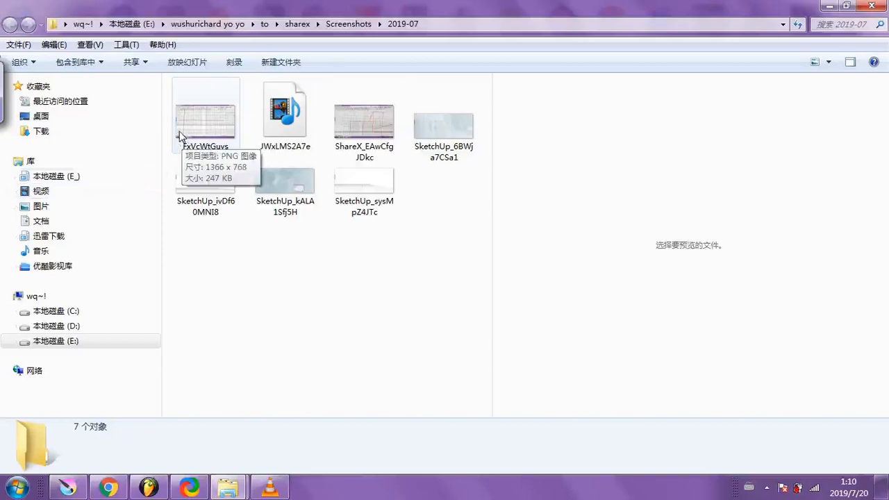
left_click(181, 132)
double_click(181, 132)
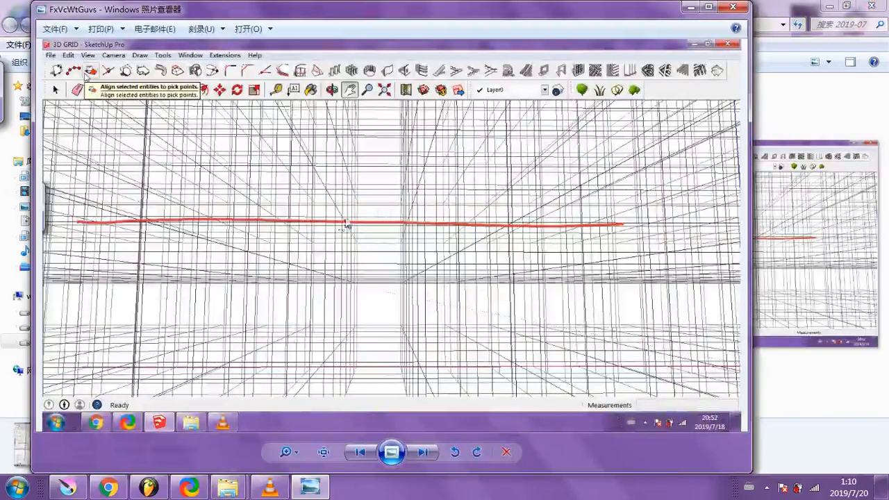
double_click(318, 14)
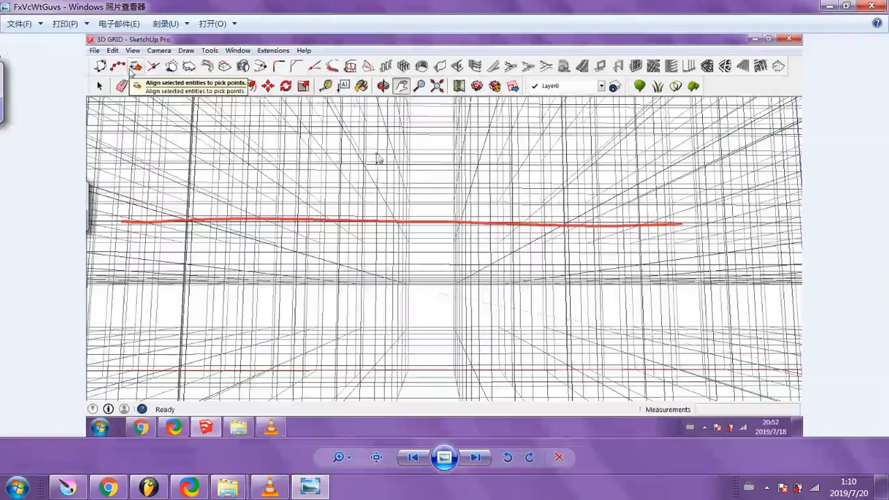
scroll(363, 242, "up", 1)
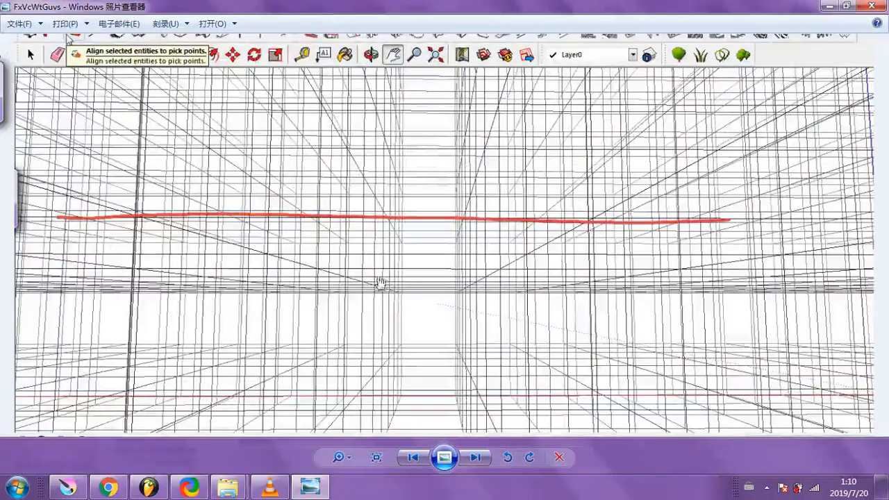
left_click_drag(391, 284, 361, 255)
left_click_drag(430, 241, 430, 256)
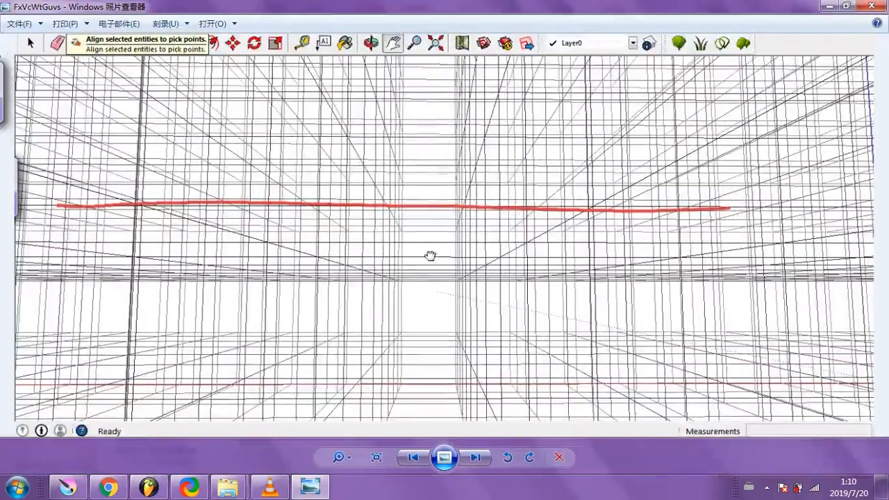
left_click_drag(419, 216, 414, 227)
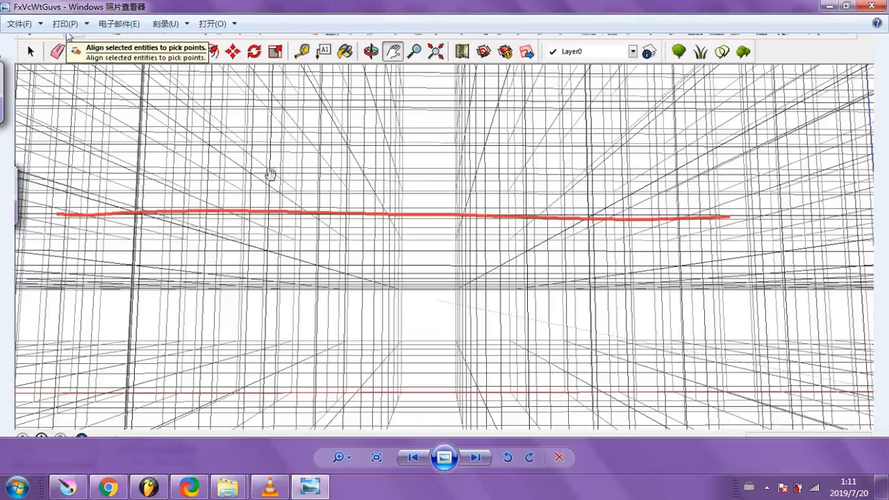
Browse the remaining grid screenshots in the folder, including the red box sketch, and close the image viewer and folder
left_click(476, 458)
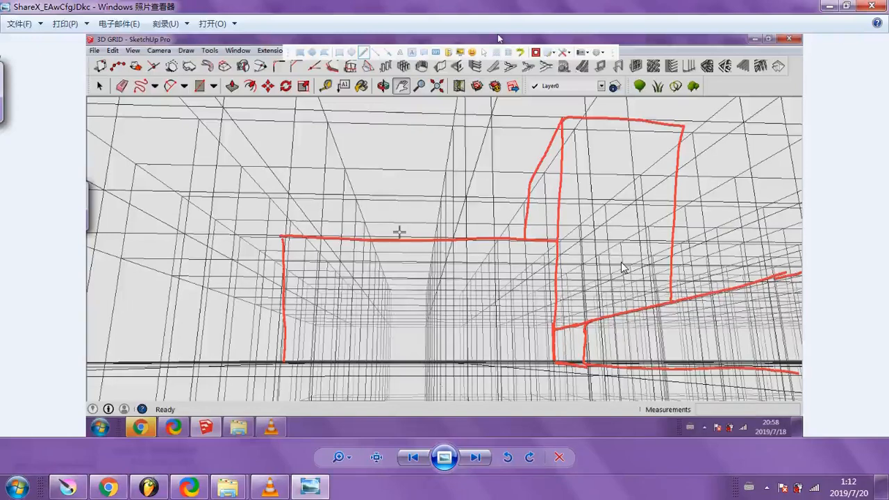
scroll(646, 281, "up", 1)
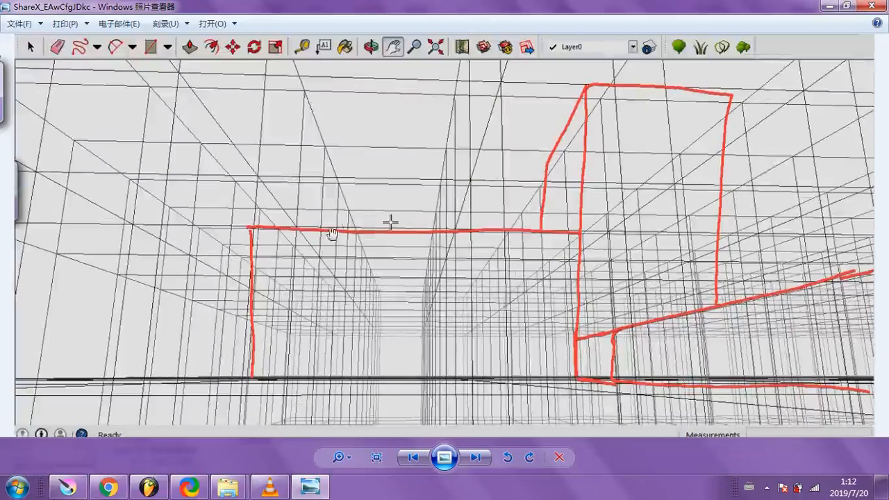
left_click(475, 459)
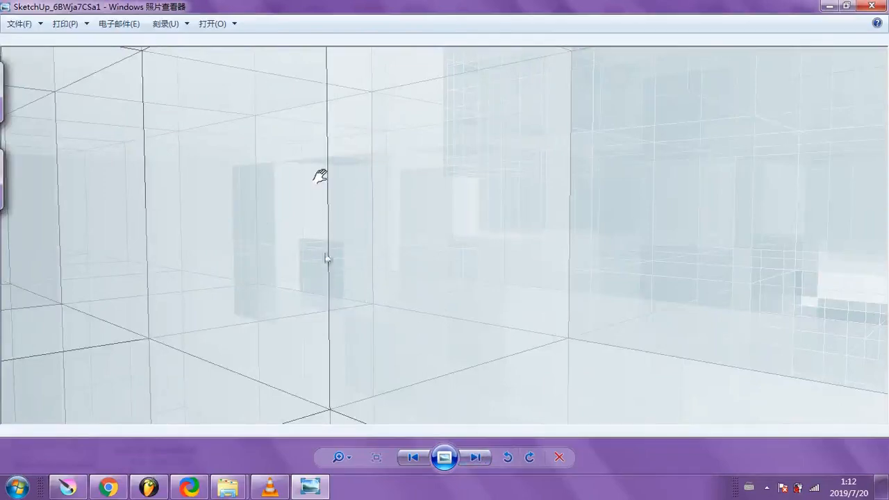
left_click(475, 457)
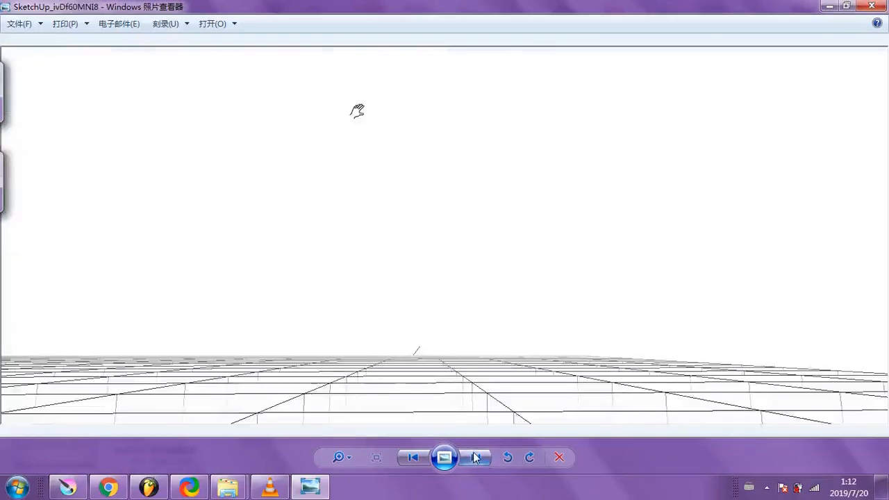
left_click(475, 457)
left_click(474, 457)
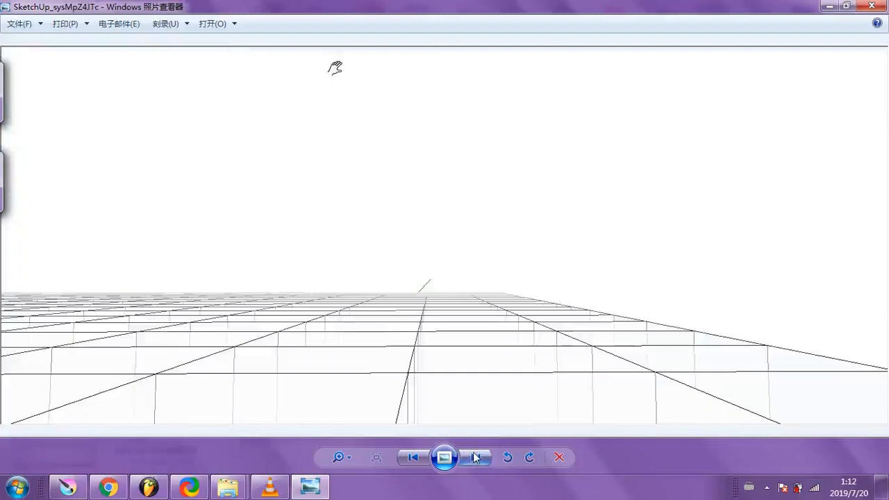
left_click(475, 457)
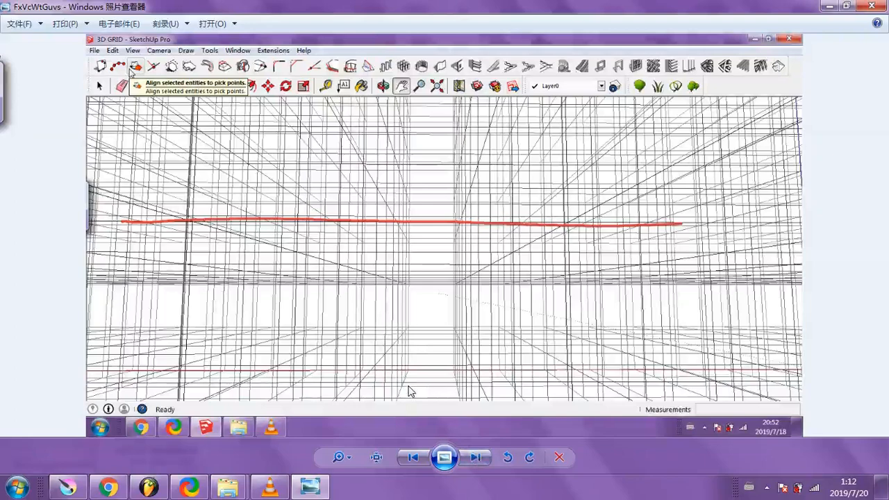
left_click(870, 5)
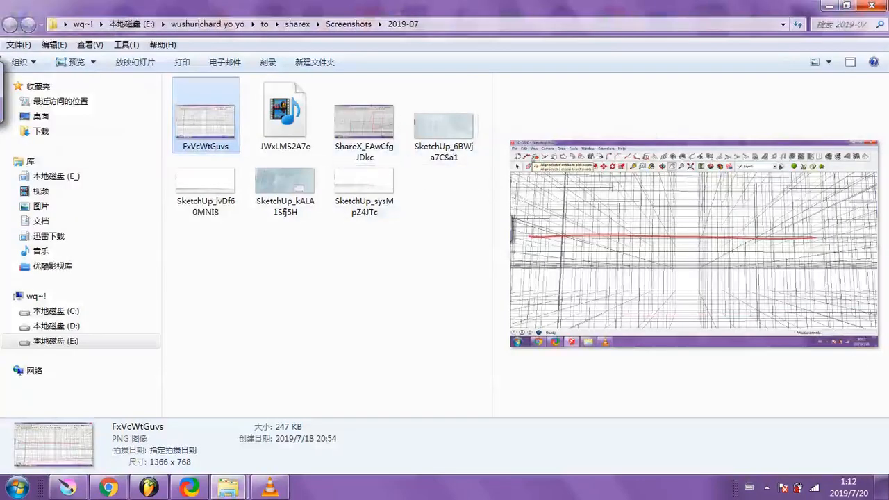
left_click(869, 6)
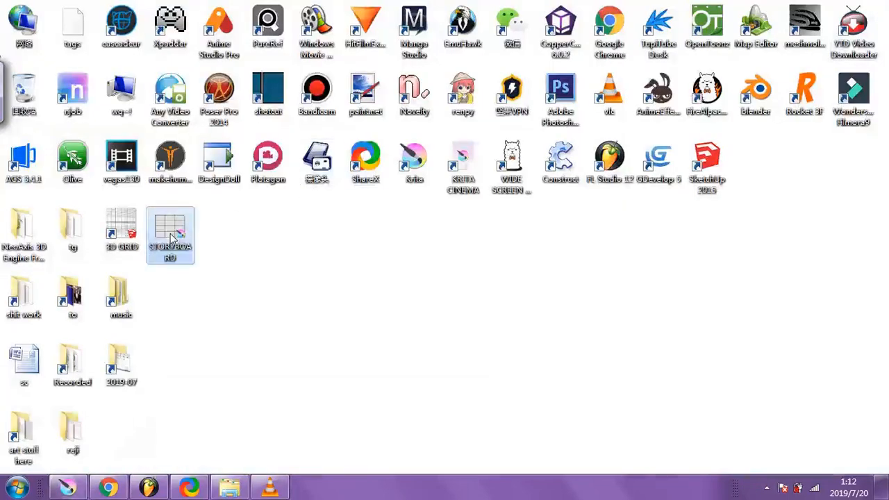
Open the 3D GRID model from the desktop in SketchUp and bring the camera to a low view across the grid floor
double_click(125, 229)
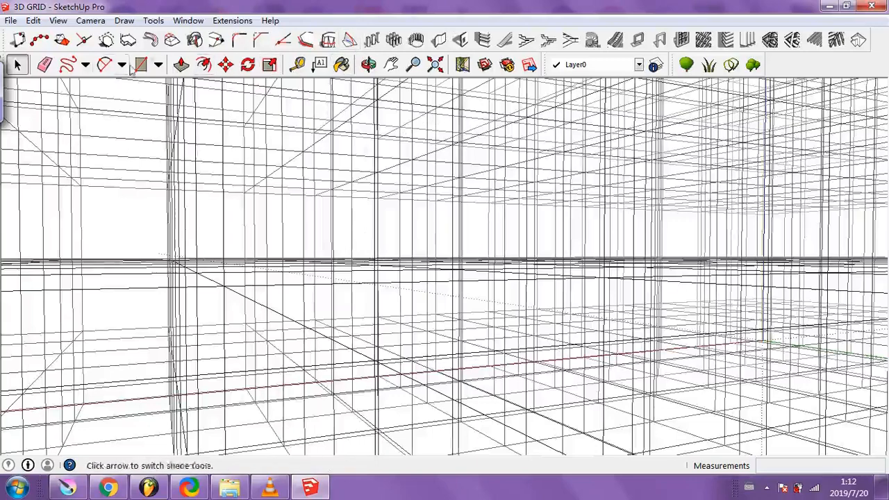
left_click(391, 65)
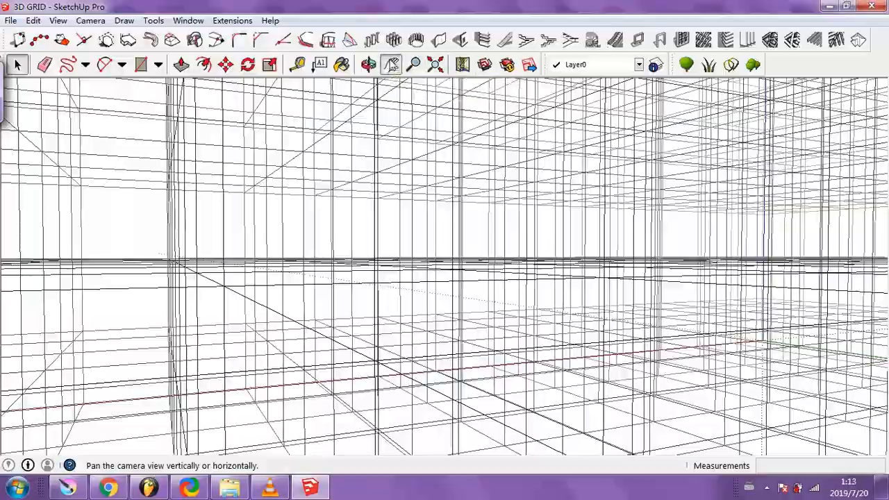
key("o")
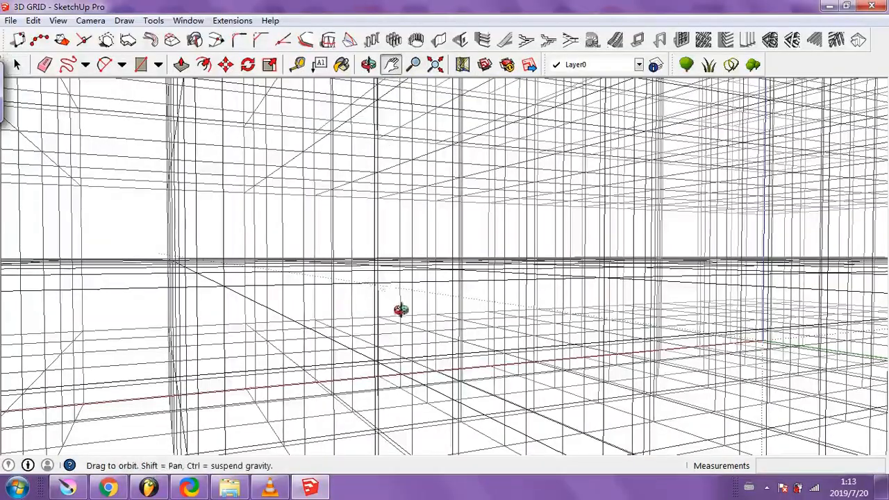
left_click_drag(400, 312, 454, 306)
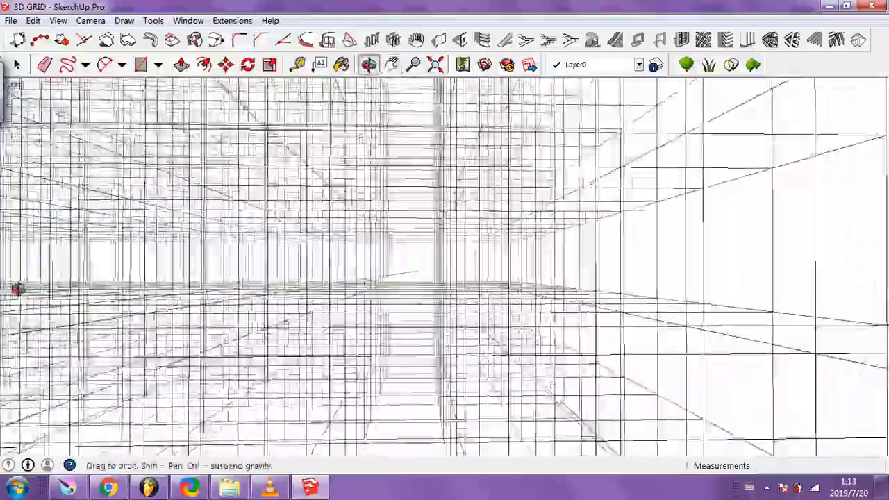
left_click_drag(15, 289, 76, 325)
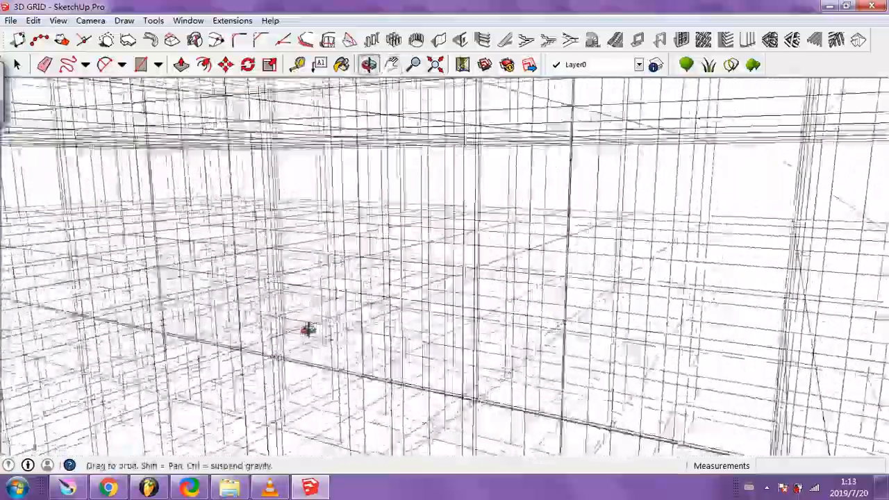
left_click_drag(307, 329, 401, 307)
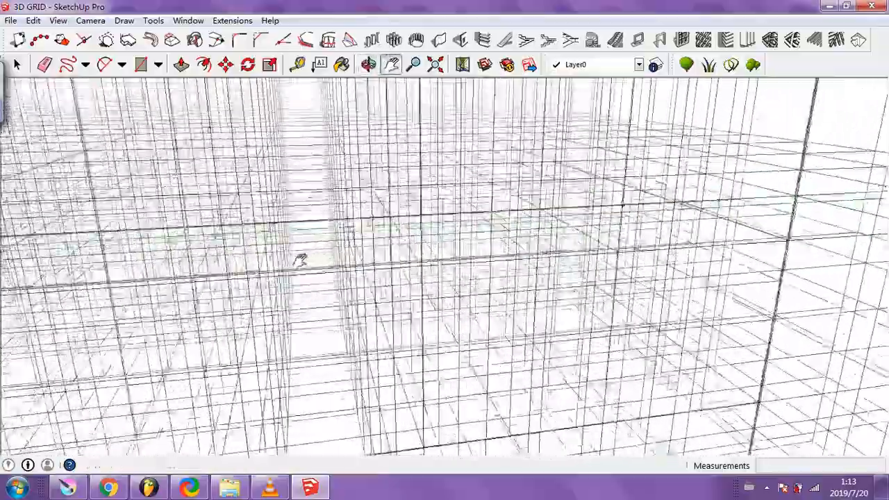
left_click_drag(300, 261, 461, 336)
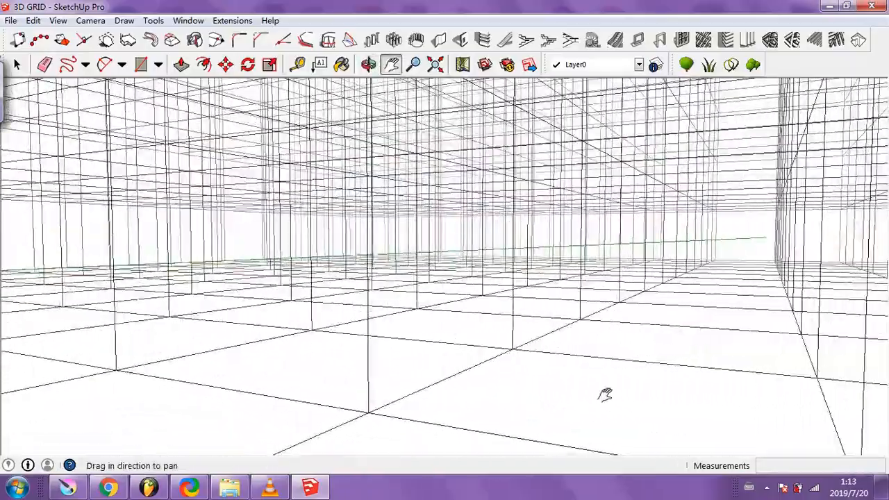
Examine the 3D grid from several low and raised viewpoints, comparing how its floor lines and horizon shift
left_click_drag(605, 394, 580, 389)
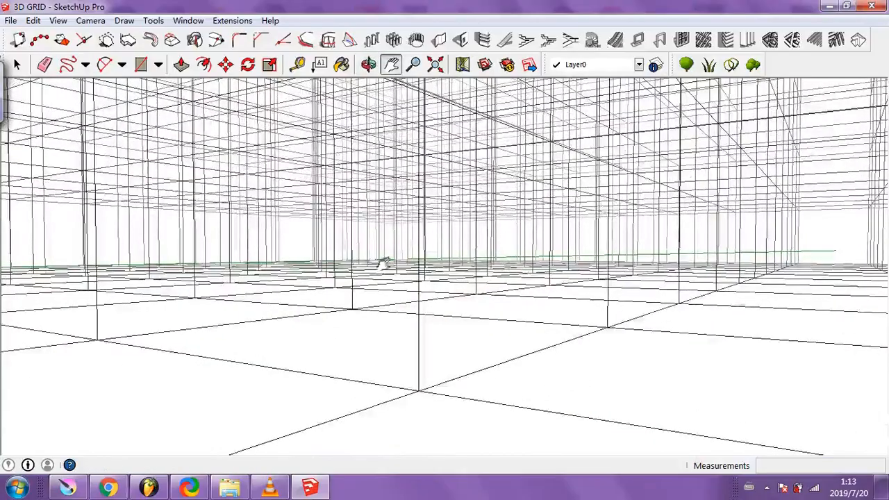
left_click_drag(549, 257, 614, 333)
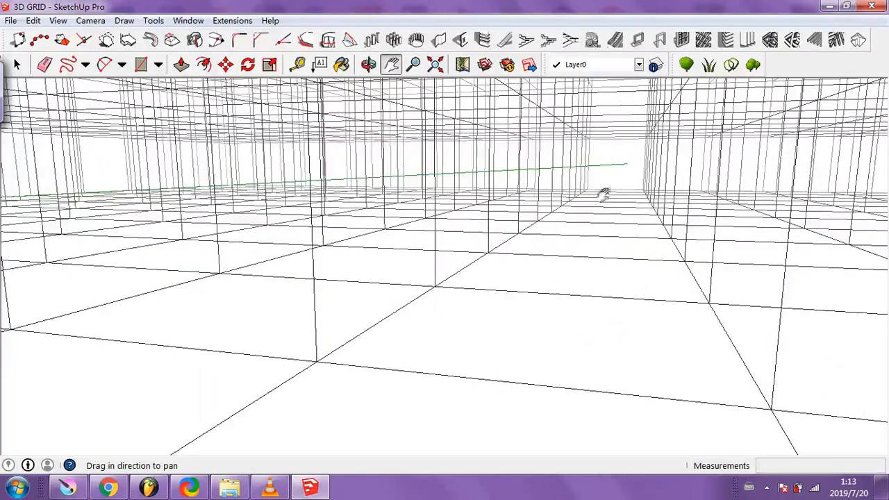
left_click_drag(510, 323, 618, 156)
left_click_drag(393, 233, 582, 307)
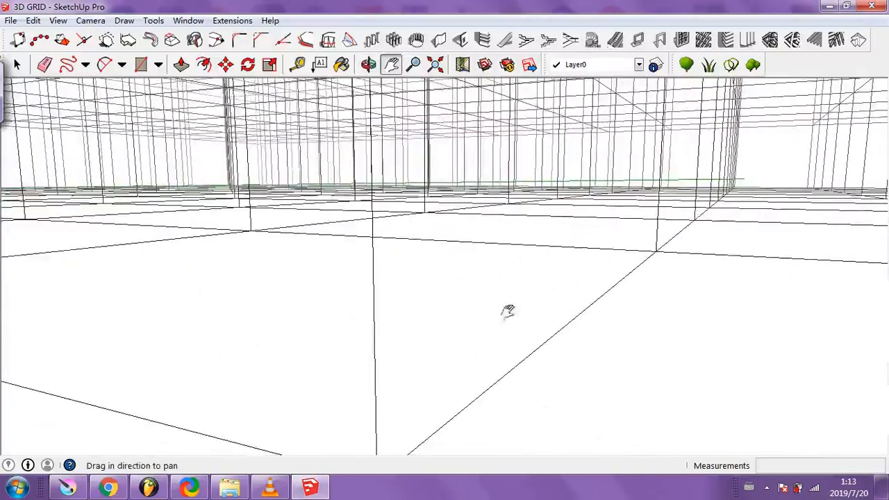
left_click_drag(472, 306, 396, 313)
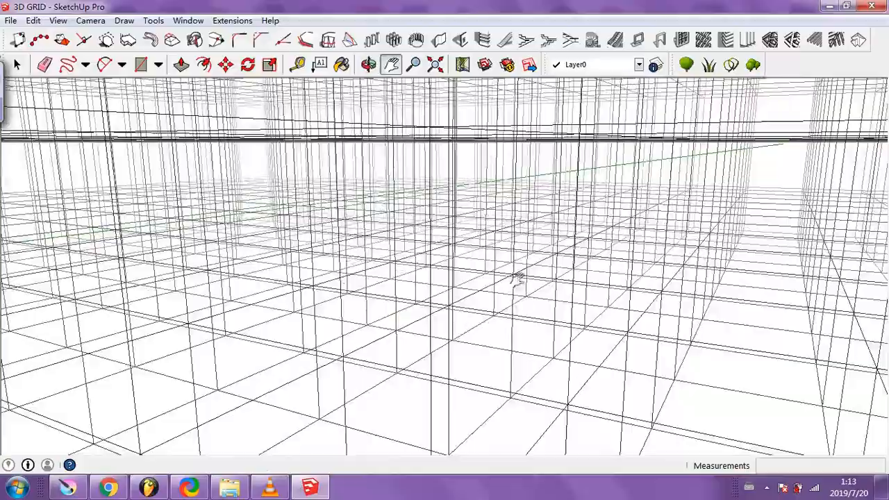
left_click_drag(518, 277, 407, 366)
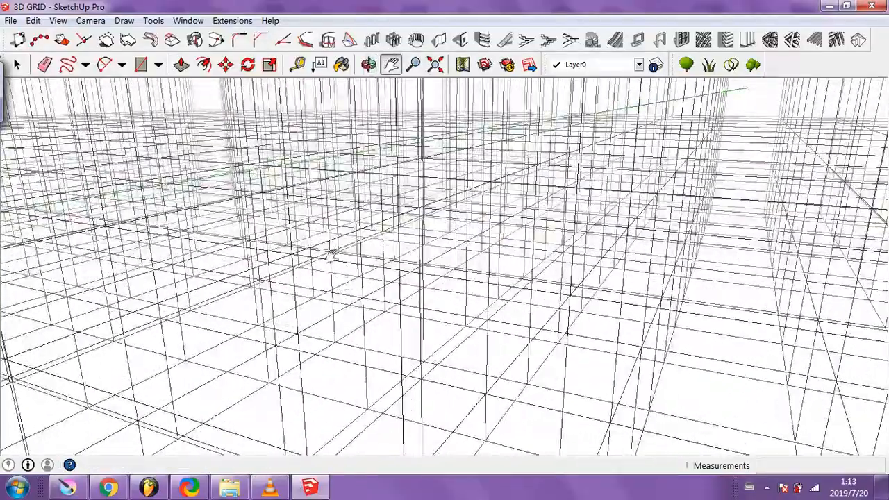
left_click_drag(332, 255, 291, 199)
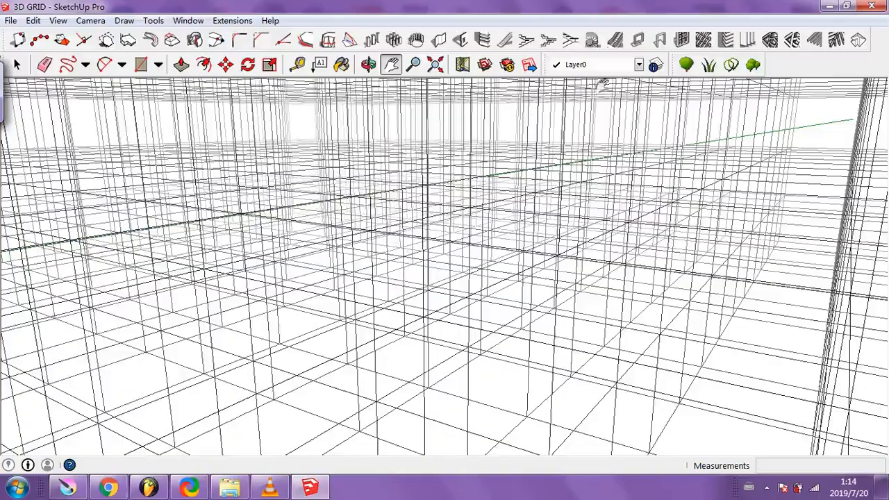
left_click_drag(606, 225, 493, 262)
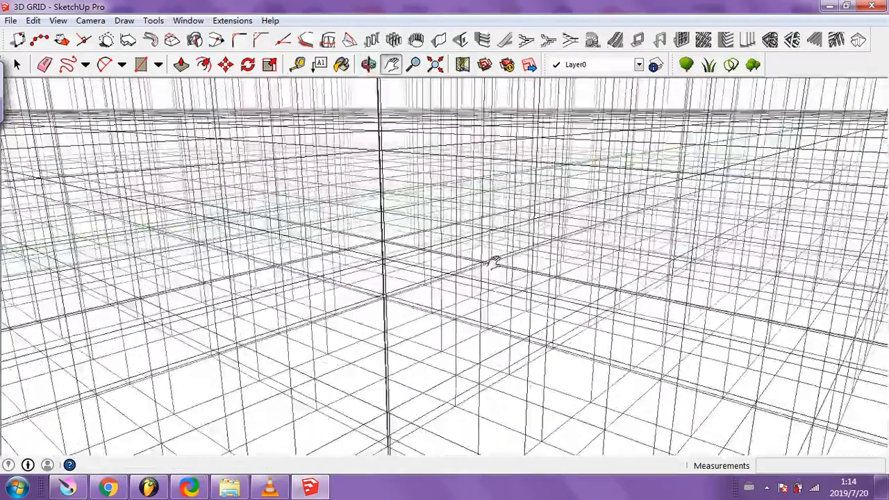
scroll(493, 262, "up", 5)
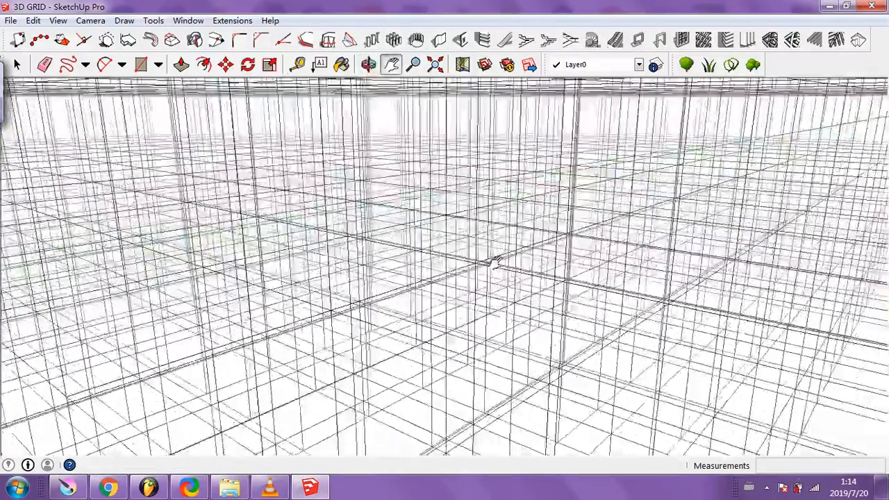
left_click_drag(499, 259, 469, 248)
left_click(391, 64)
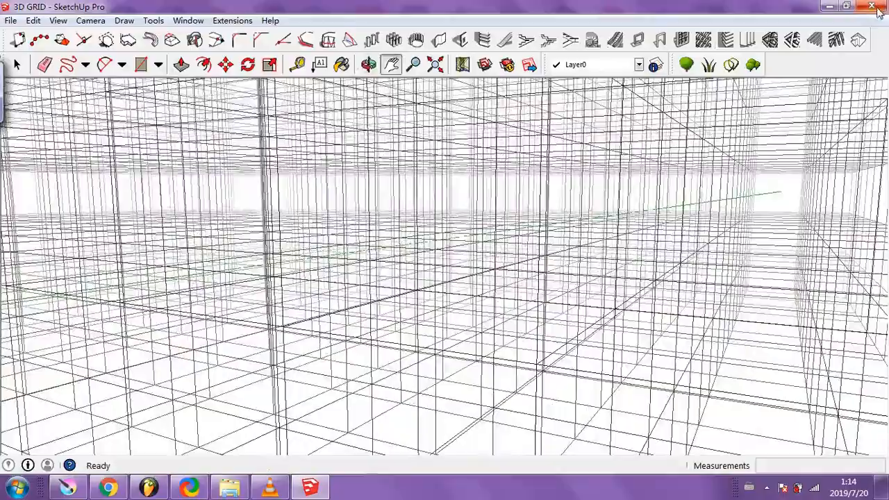
Close the 3D GRID model and start a new blank SketchUp model from the desktop
left_click(873, 7)
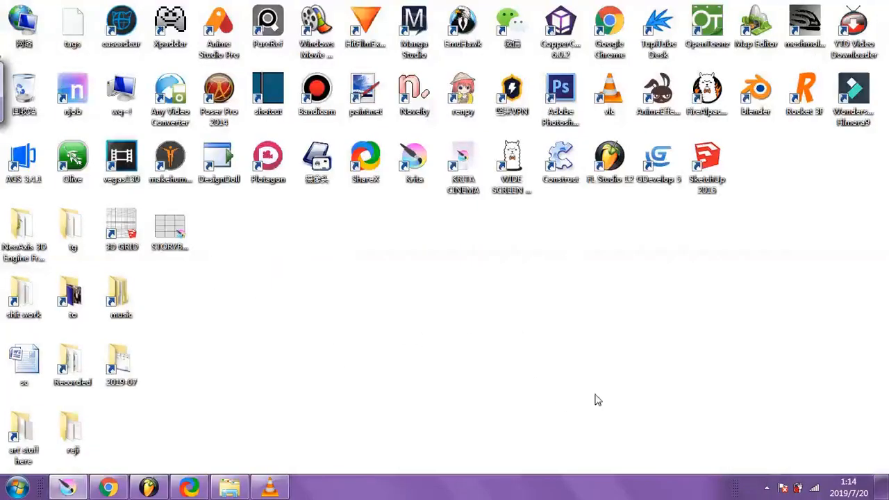
left_click(137, 244)
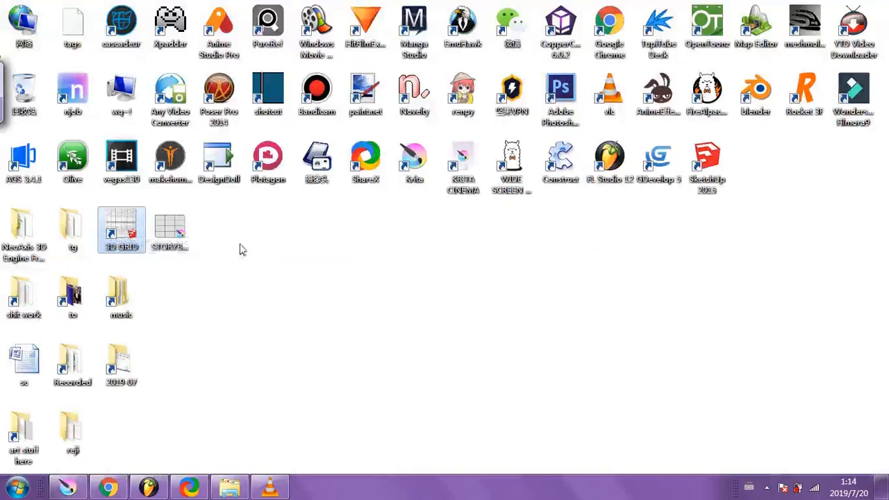
left_click(278, 233)
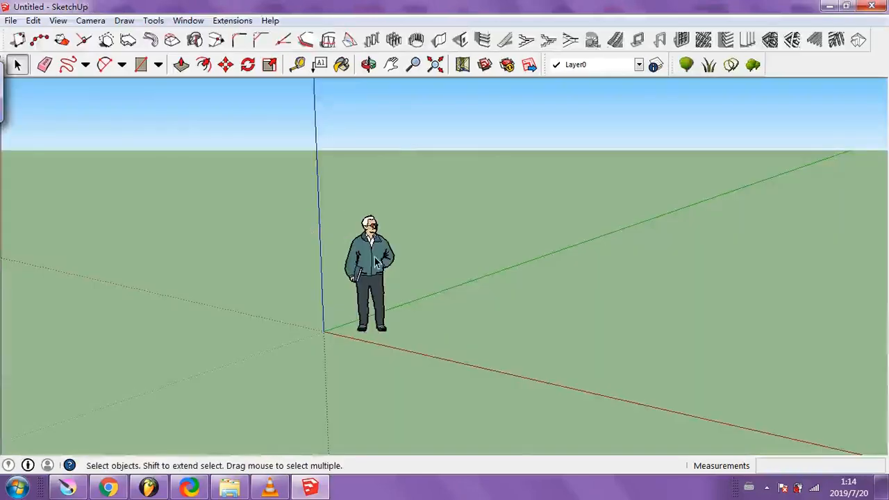
Erase the default standing figure from the blank model
right_click(375, 261)
left_click(347, 202)
right_click(373, 252)
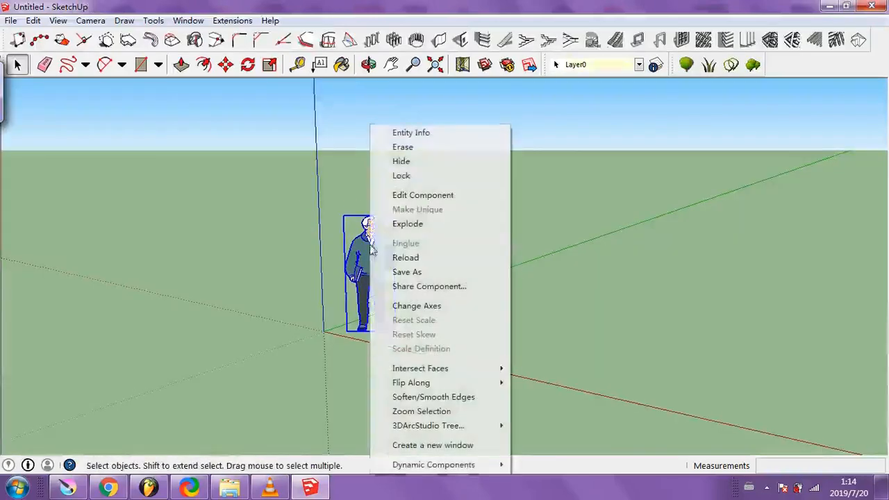
left_click(404, 148)
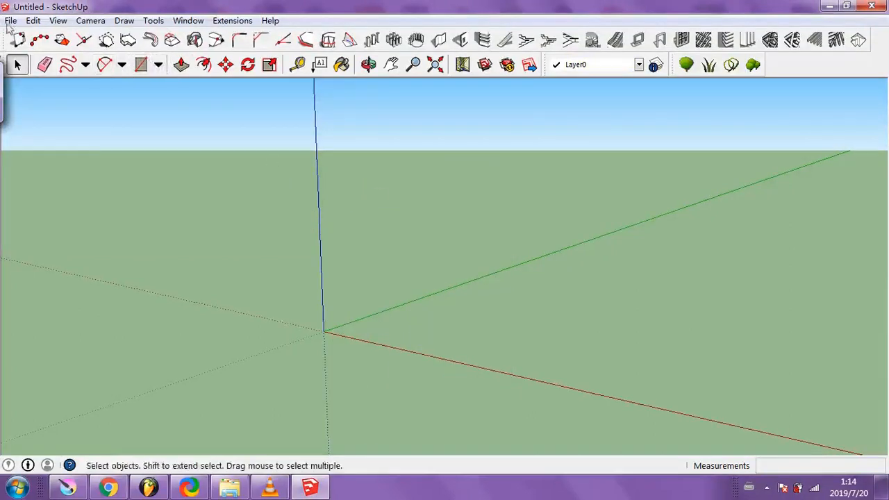
Draw a rectangle on the ground plane with one corner at the origin, between the red and green axes
left_click(146, 67)
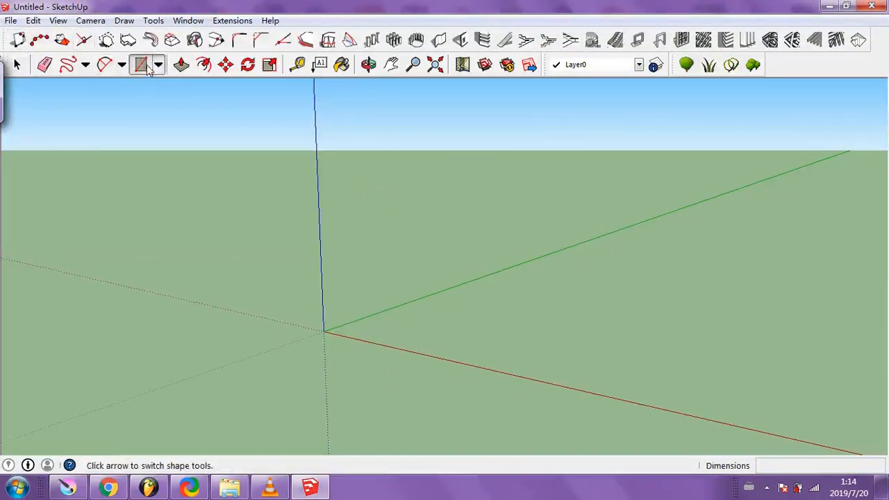
left_click(324, 331)
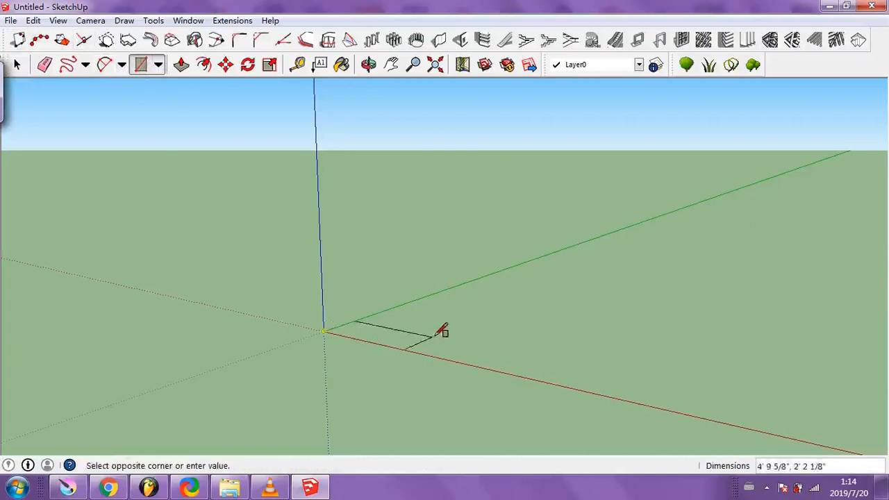
left_click(453, 320)
left_click_drag(452, 326, 422, 368)
left_click_drag(375, 307, 419, 204)
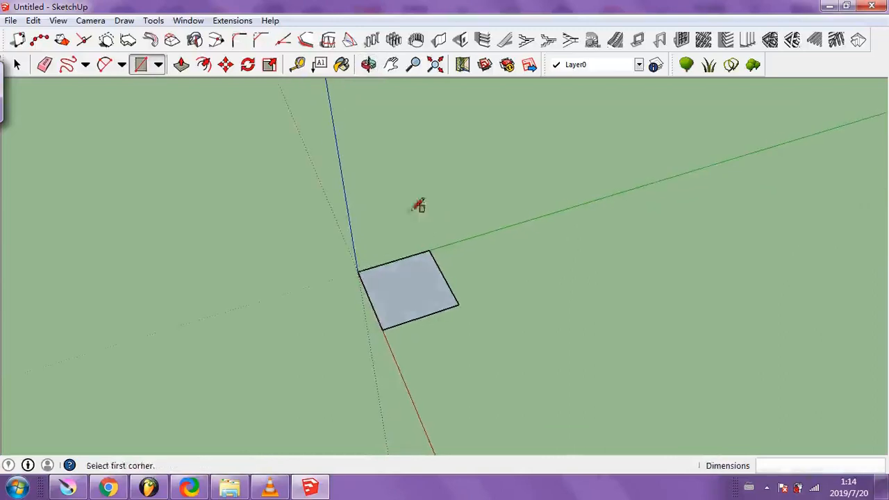
Push/Pull the ground rectangle up about 4' 3" into a box, and move one of its faces about 2 5/8"
left_click(180, 66)
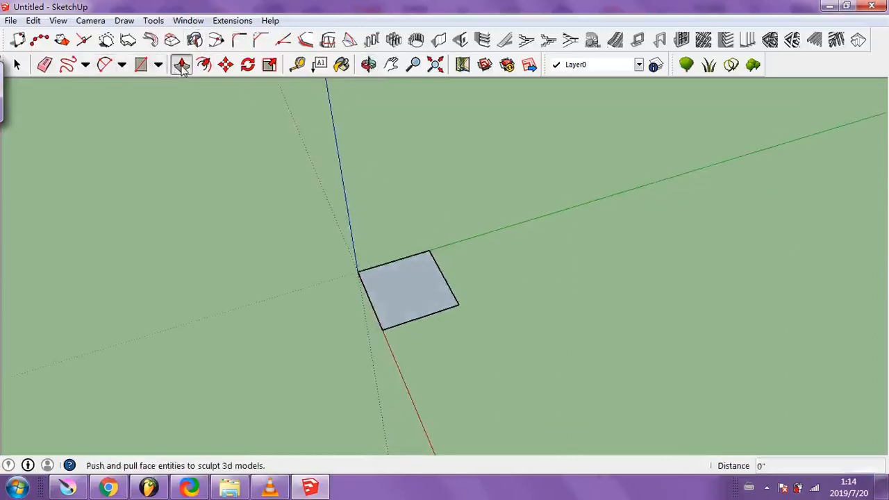
left_click_drag(535, 322, 425, 209)
scroll(416, 292, "up", 5)
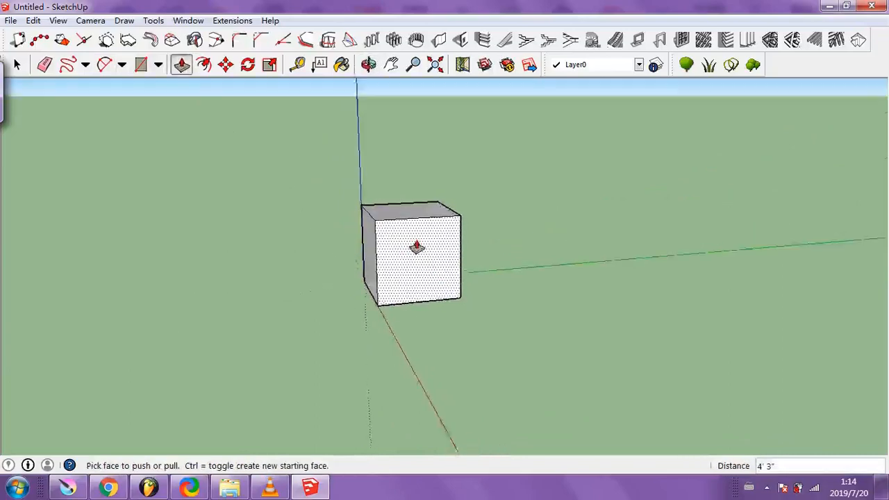
left_click_drag(440, 281, 417, 283)
left_click_drag(368, 172, 366, 163)
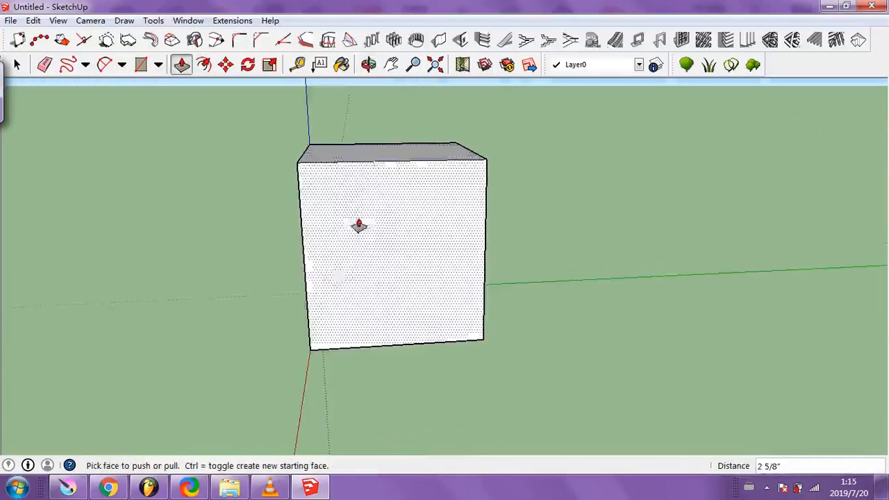
Select the whole box with all its connected faces and edges
left_click_drag(410, 260, 331, 317)
key("p")
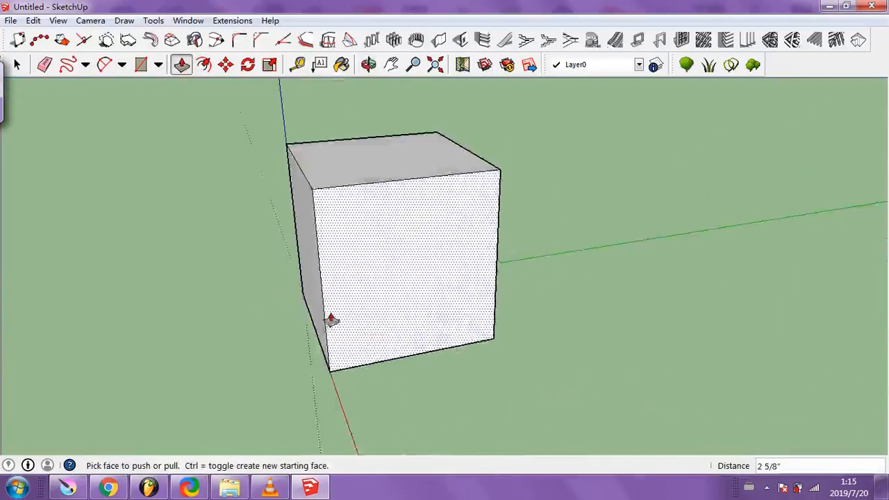
scroll(332, 318, "down", 3)
left_click(17, 64)
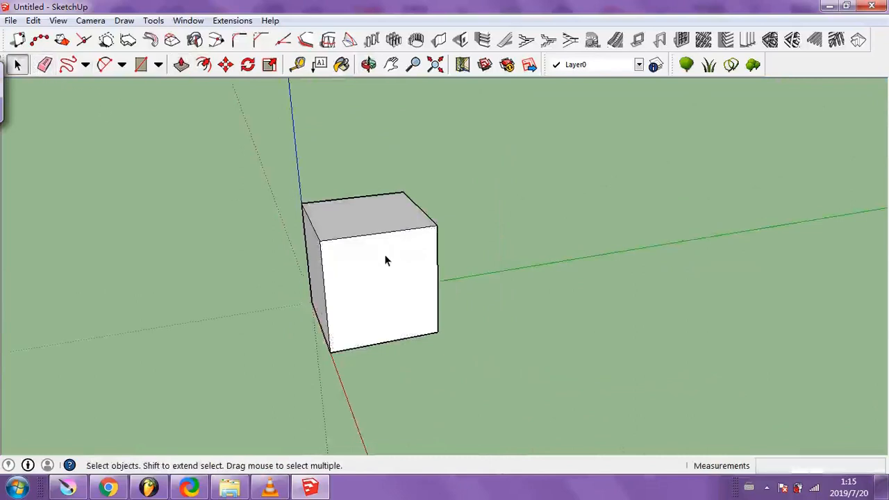
triple_click(387, 273)
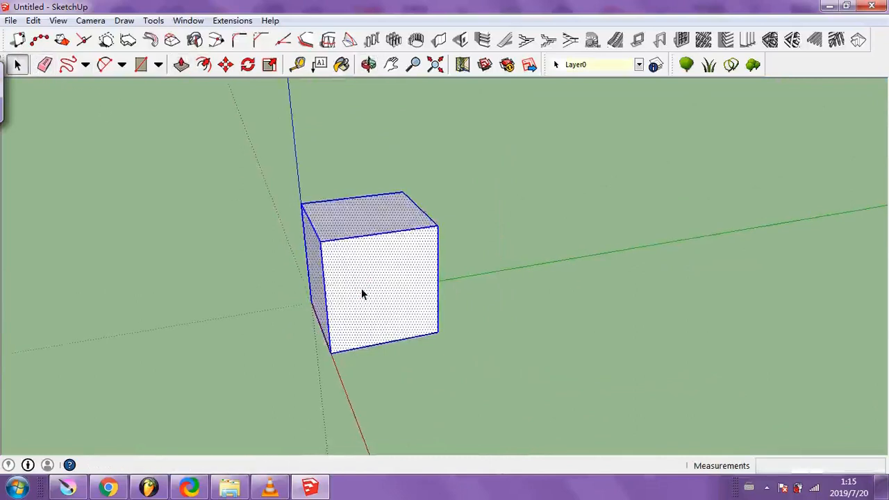
Inspect the selected box from several angles and at closer and farther distances
left_click_drag(382, 259, 464, 280)
left_click_drag(413, 270, 388, 174)
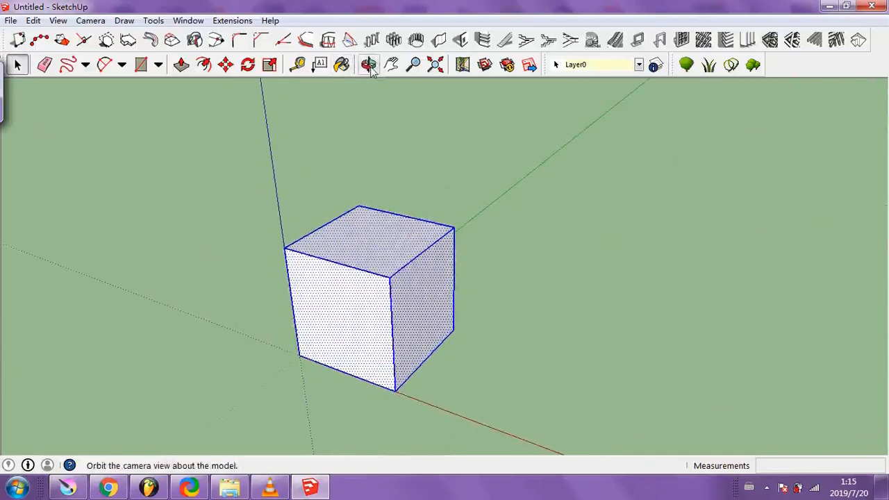
scroll(345, 216, "down", 1)
scroll(352, 237, "up", 3)
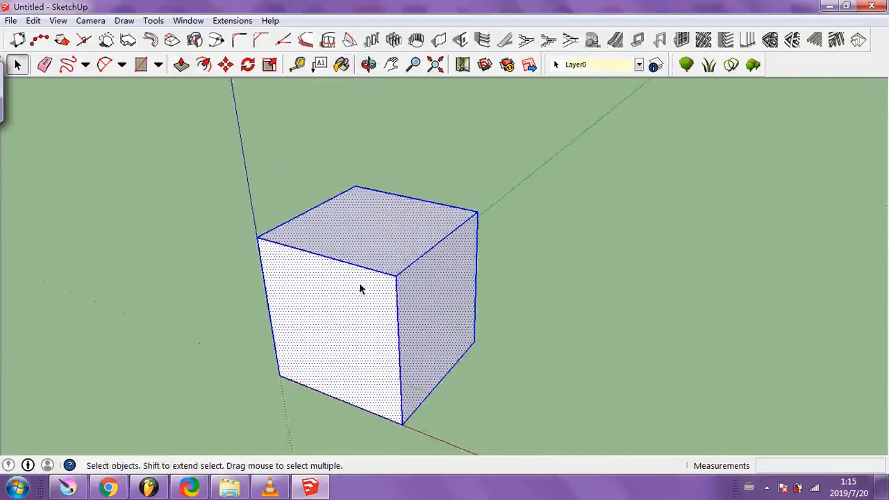
scroll(323, 490, "down", 5)
scroll(375, 409, "up", 5)
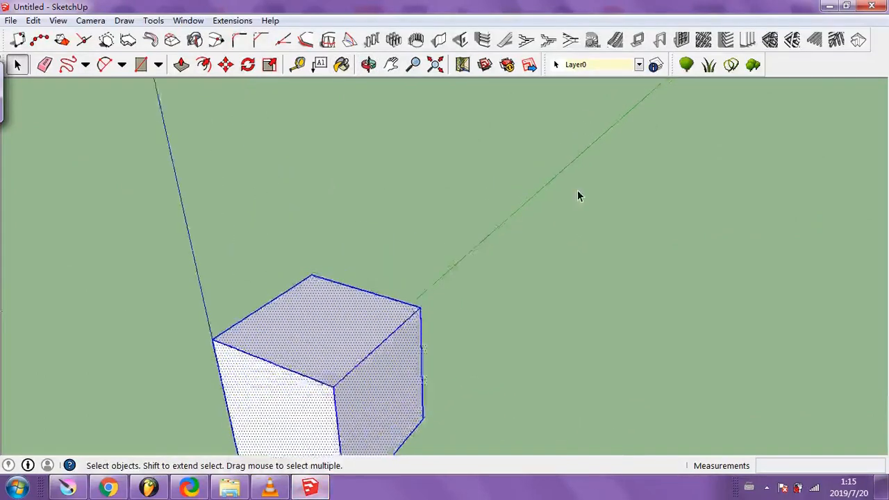
scroll(571, 199, "up", 1)
scroll(458, 285, "down", 5)
scroll(354, 409, "up", 5)
left_click_drag(375, 357, 398, 332)
key("space")
left_click_drag(497, 338, 264, 394)
key("space")
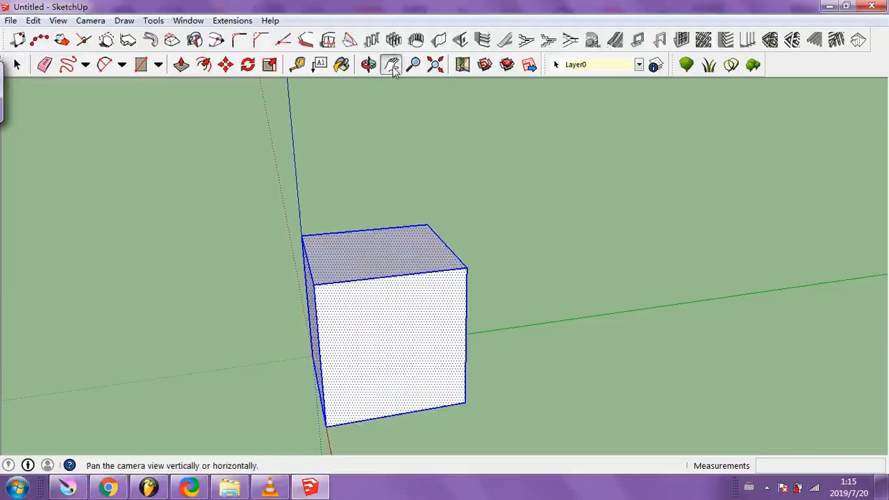
Try the Orbit and Pan tools on the box, viewing it from another side and then at closer range
left_click(368, 65)
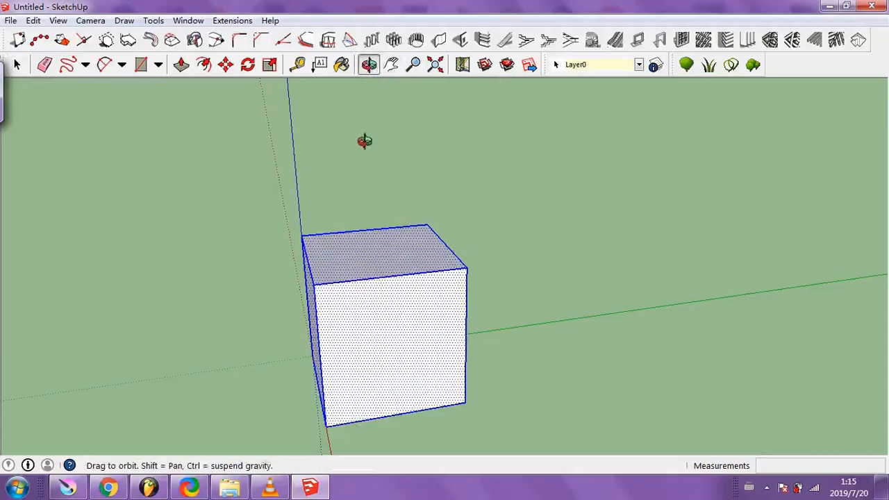
left_click_drag(372, 116, 283, 253)
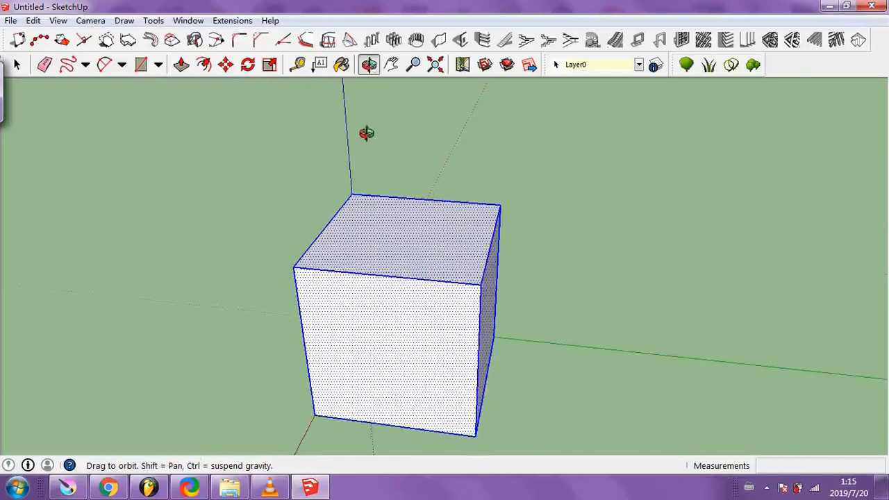
left_click(391, 65)
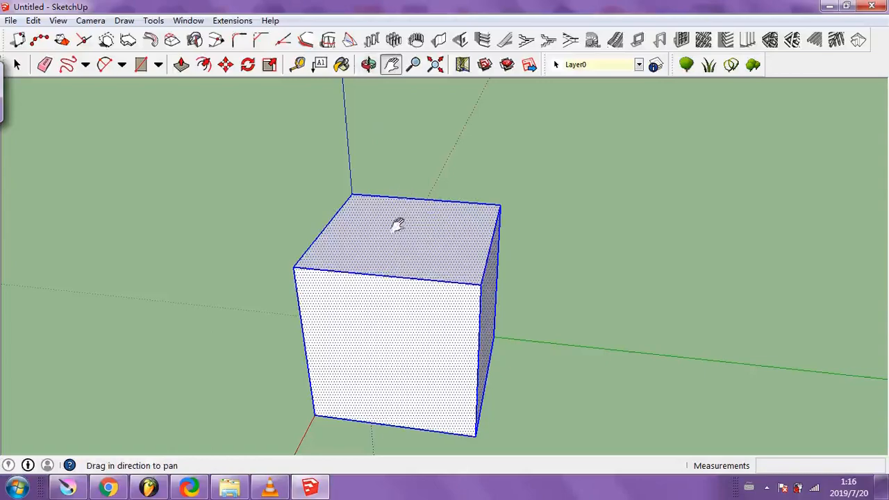
left_click_drag(355, 247, 335, 248)
scroll(334, 252, "up", 4)
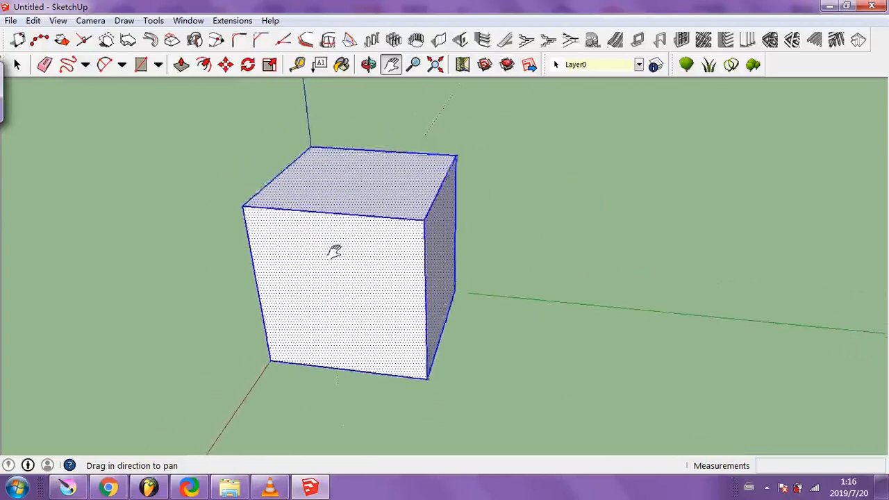
scroll(332, 261, "down", 1)
scroll(330, 266, "up", 1)
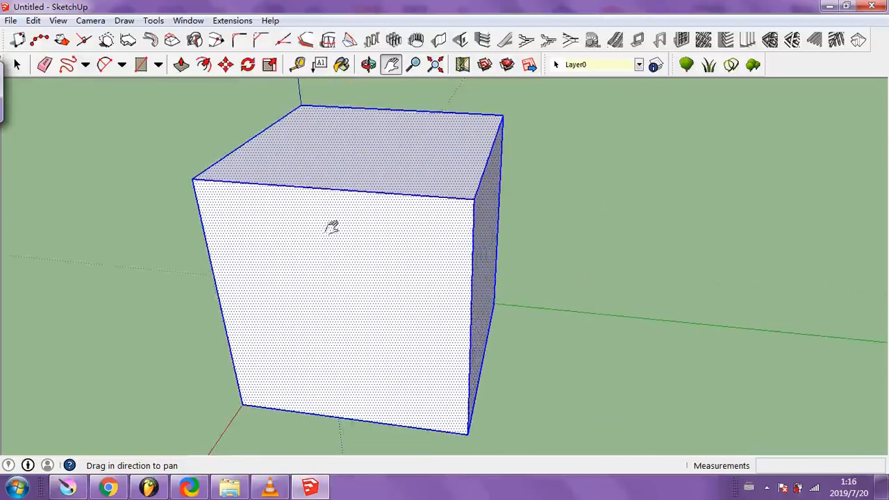
Orbit the box to a raised corner view, step back from it, switch to Pan and return to the Select tool
key("o")
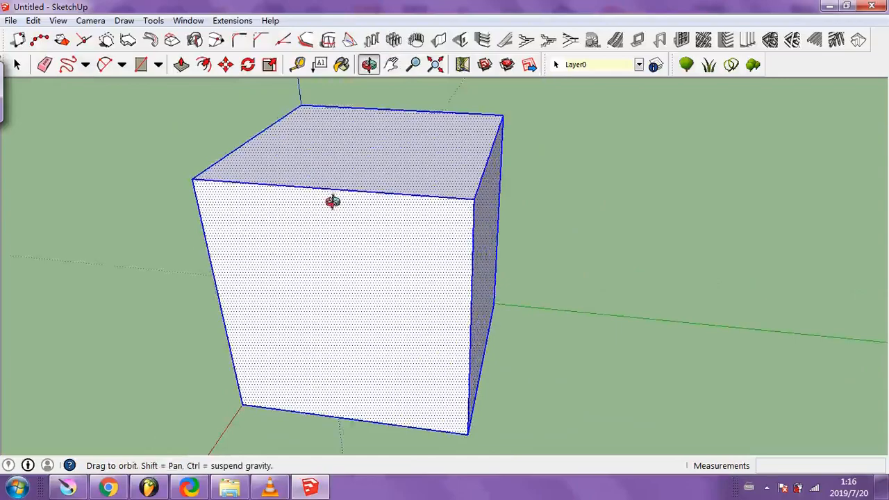
left_click_drag(331, 202, 471, 275)
scroll(358, 237, "down", 4)
key("o")
key("h")
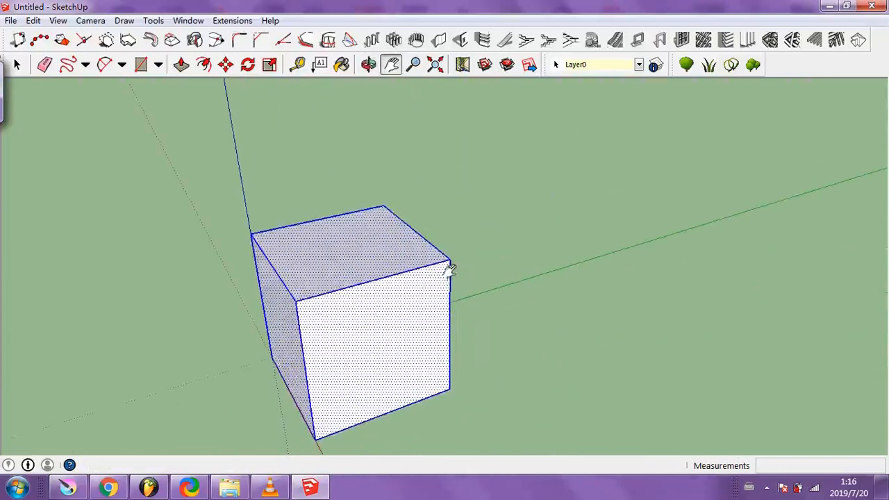
left_click(18, 65)
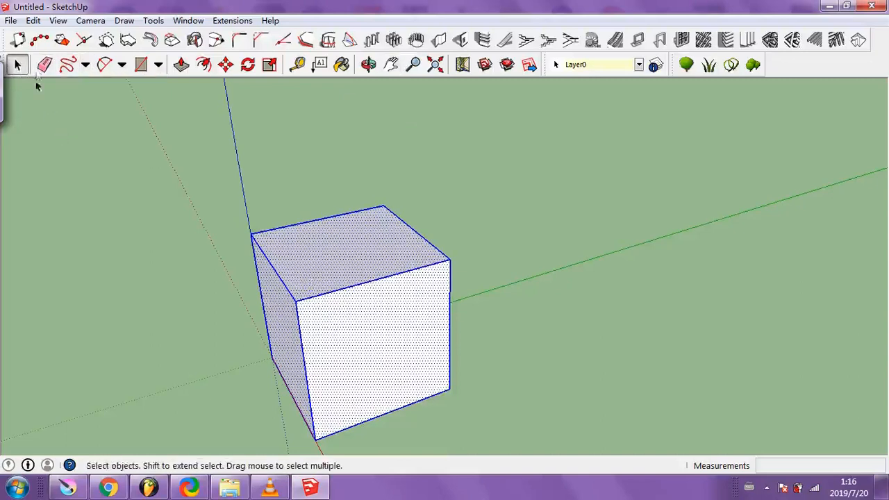
Select the whole box with all its connected faces and edges and make it a group
left_click(302, 231)
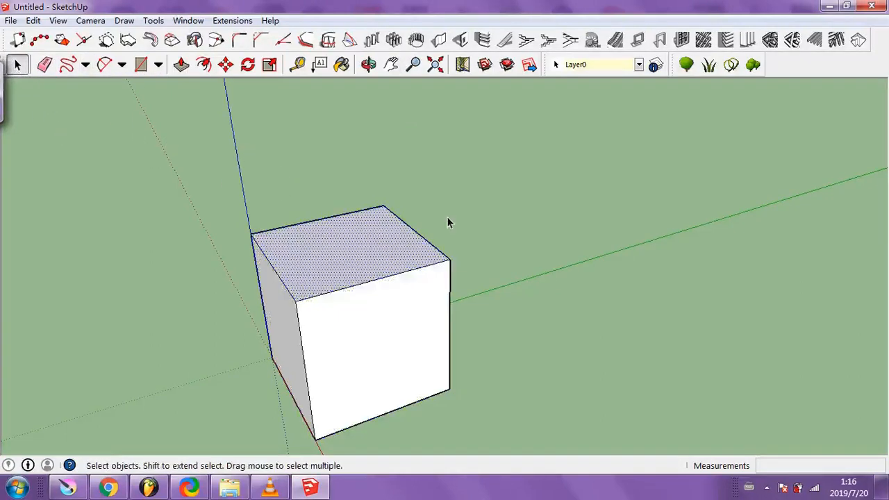
left_click(447, 217)
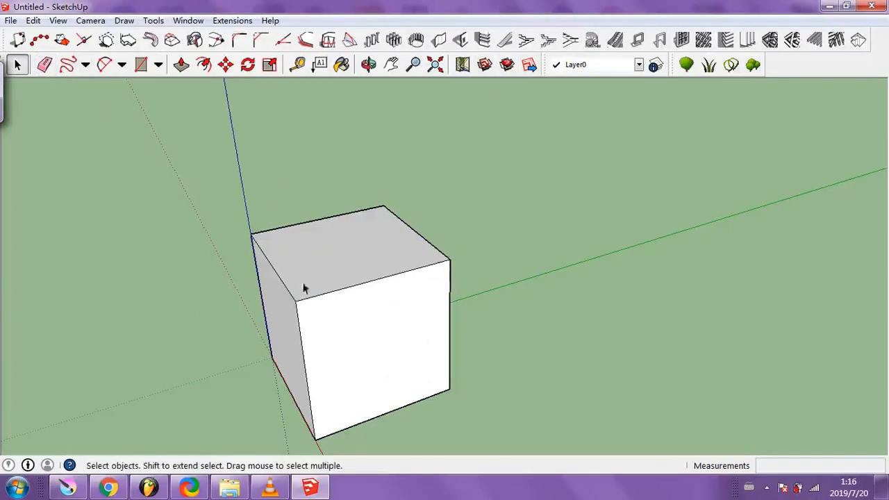
triple_click(332, 290)
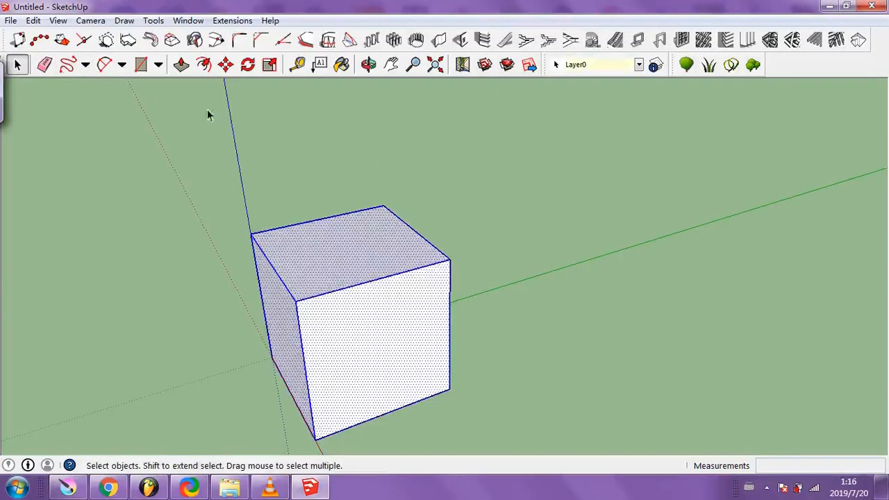
right_click(388, 303)
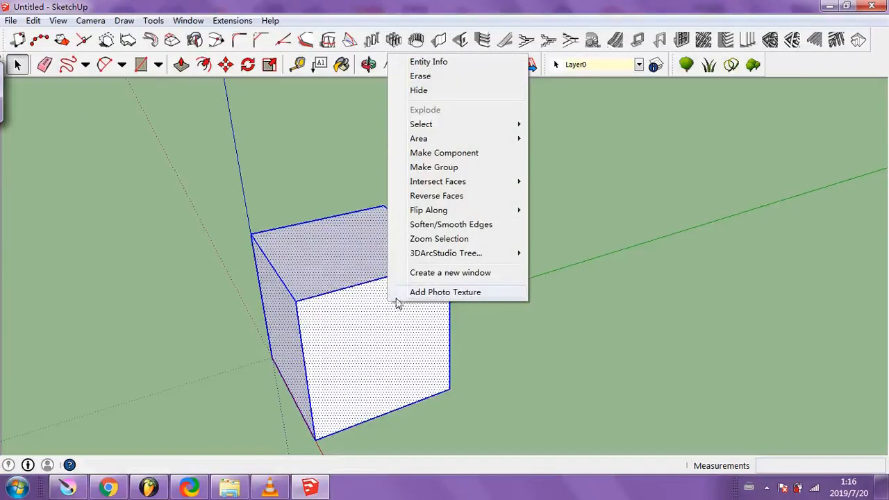
left_click(450, 167)
Check the commands offered for the box group, enter the group for editing and leave it again
right_click(388, 292)
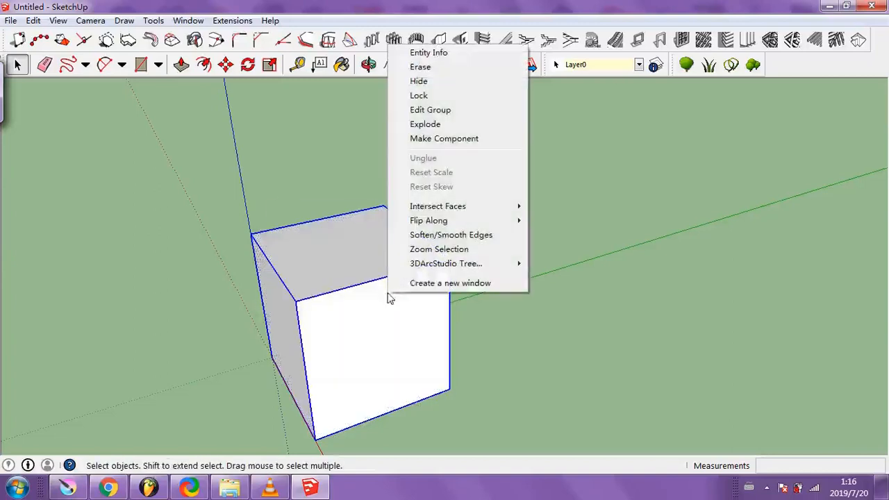
left_click(448, 234)
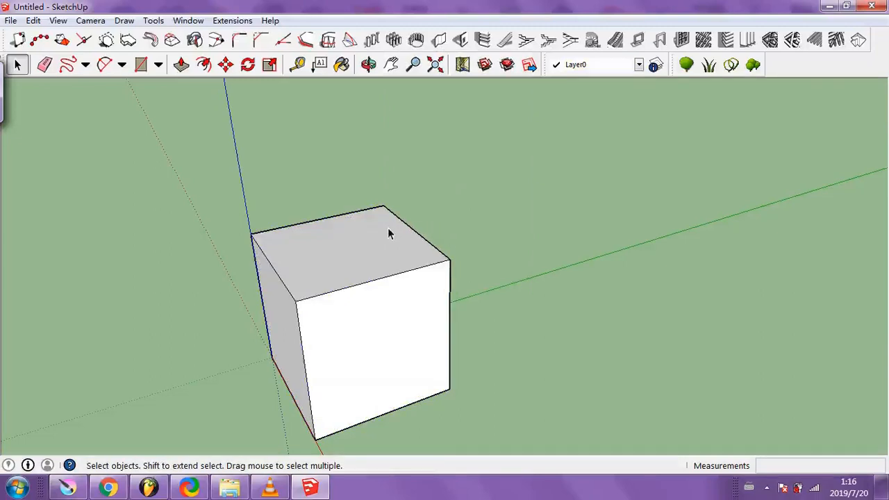
double_click(350, 243)
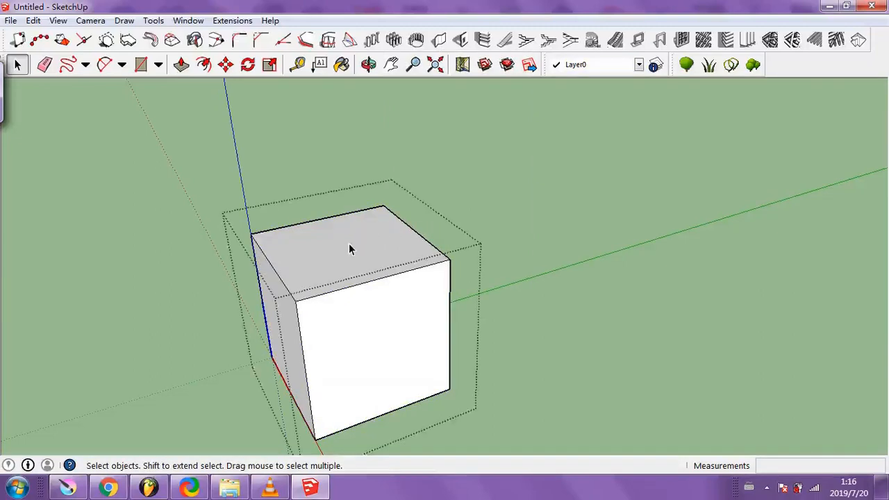
left_click(460, 243)
left_click(376, 298)
left_click(520, 220)
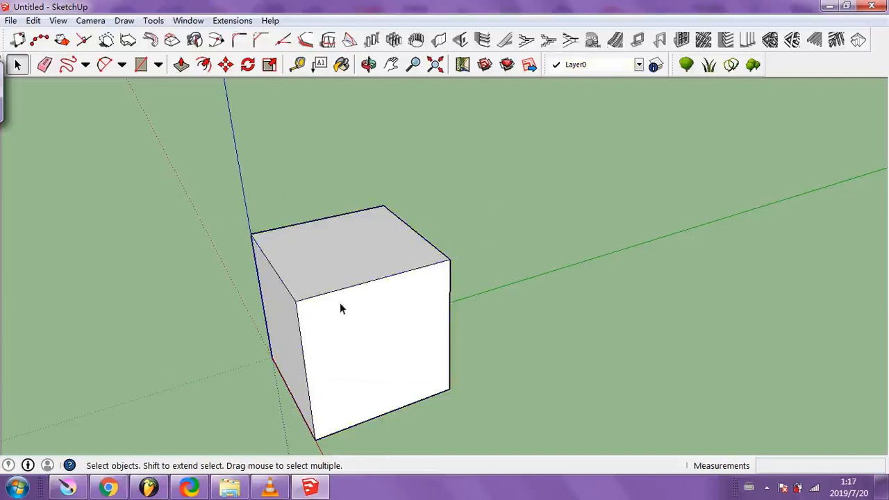
Select the grouped box as a single object and view it from several sides, ending at a raised corner view
left_click(359, 312)
key("o")
left_click_drag(359, 312, 443, 243)
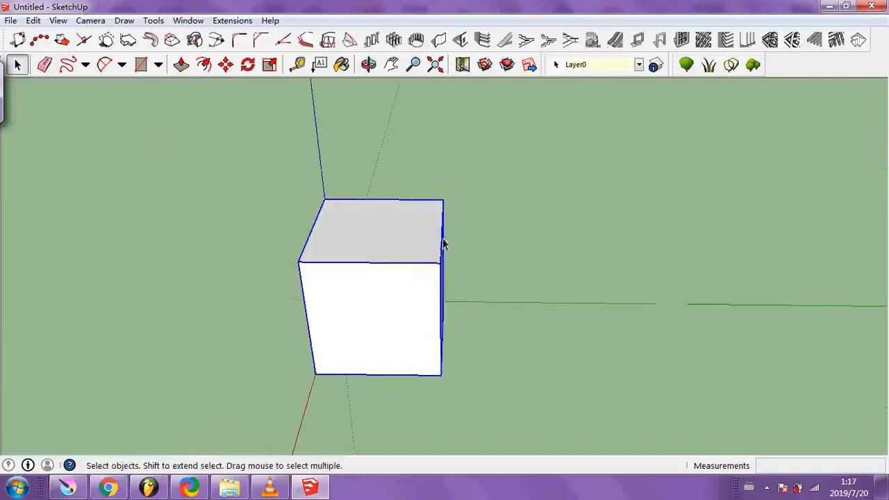
left_click(454, 274)
left_click_drag(456, 293, 477, 269)
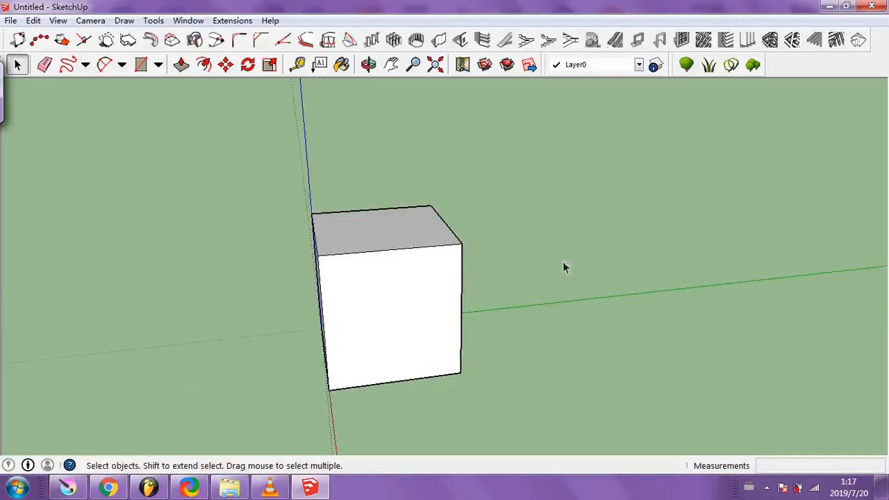
left_click_drag(564, 266, 385, 241)
left_click(386, 241)
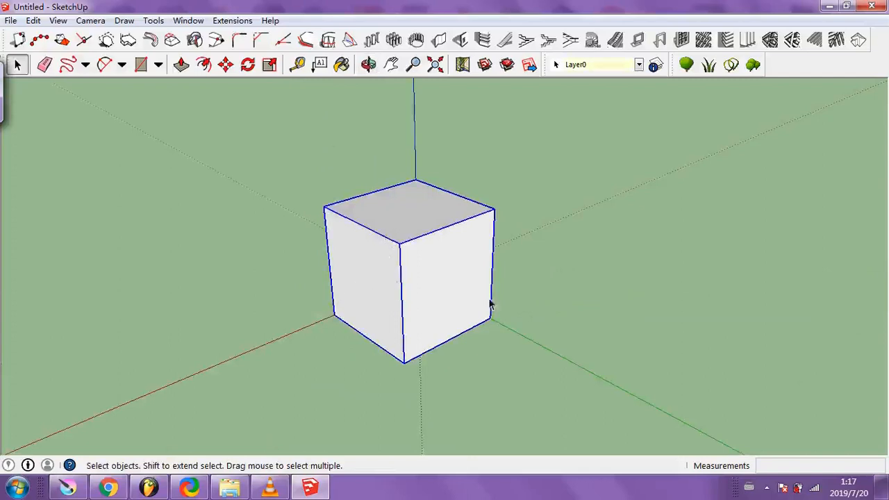
left_click_drag(490, 303, 719, 328)
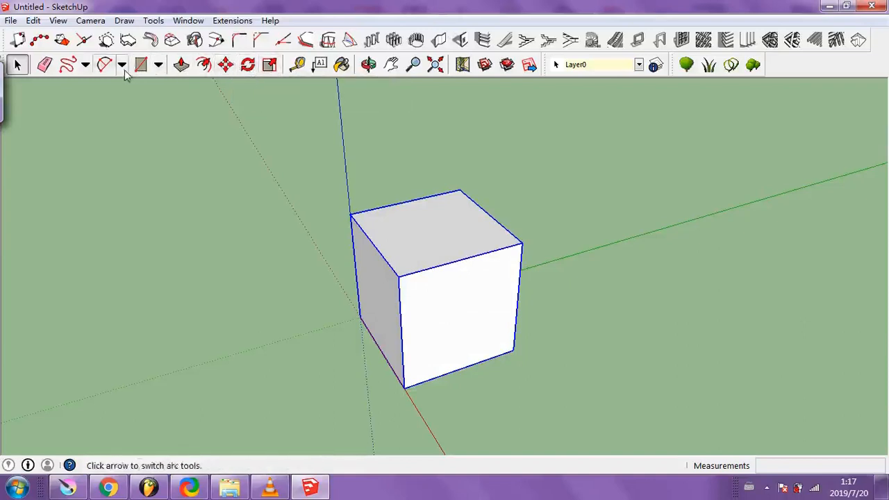
left_click(158, 65)
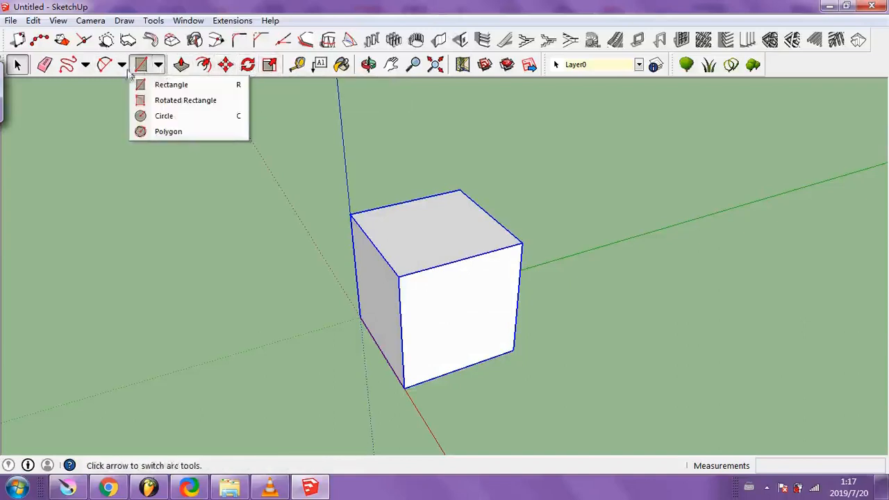
left_click(158, 64)
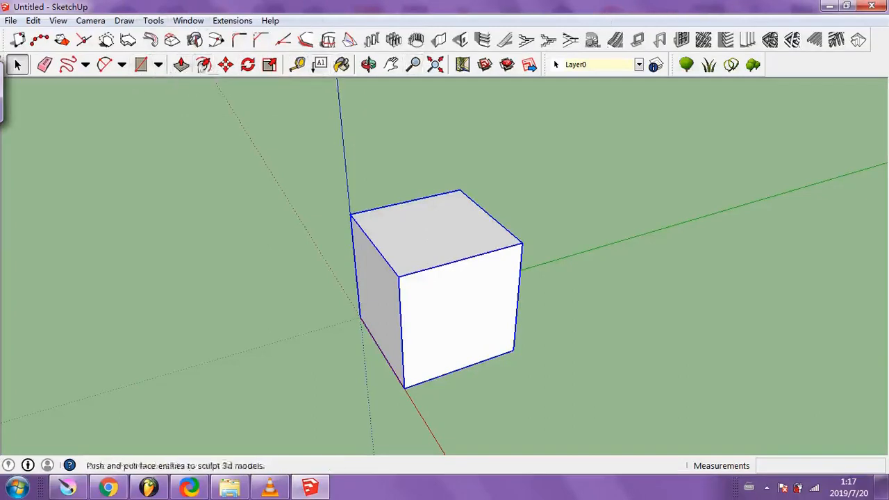
Try moving the box group about 4' 5/8" away from the origin, and undo the move
left_click(227, 65)
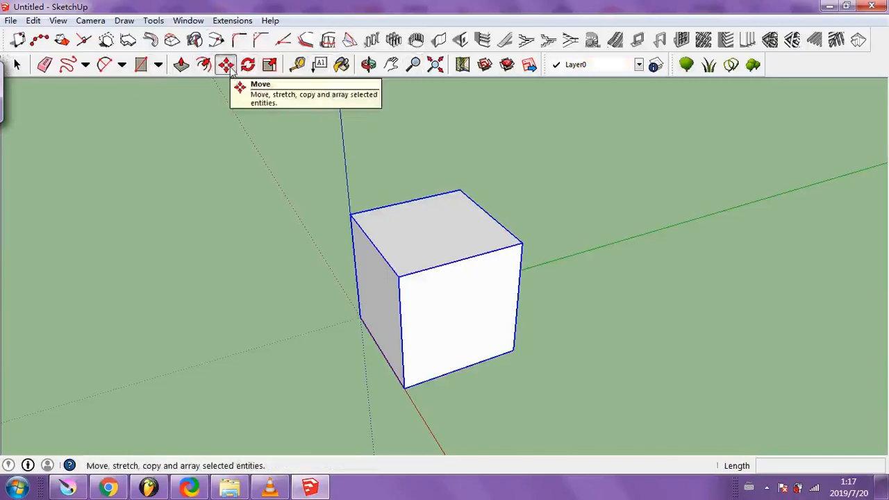
left_click(418, 244)
left_click(508, 207)
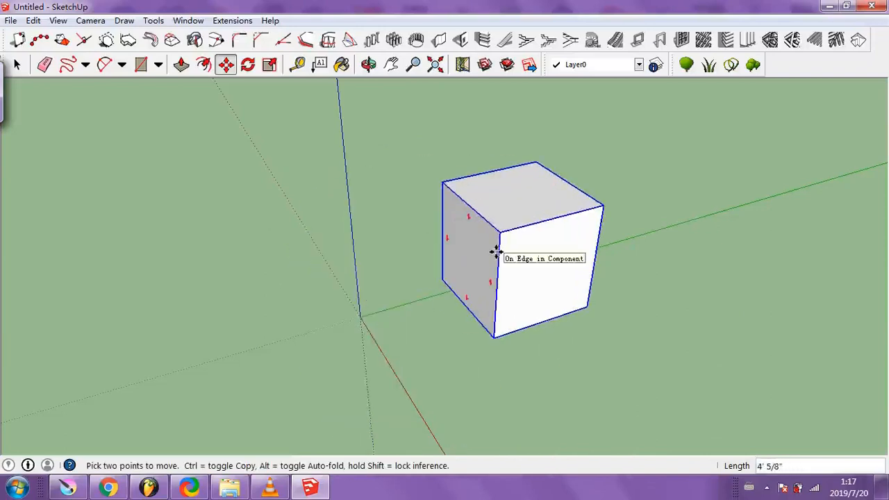
key("ctrl+z")
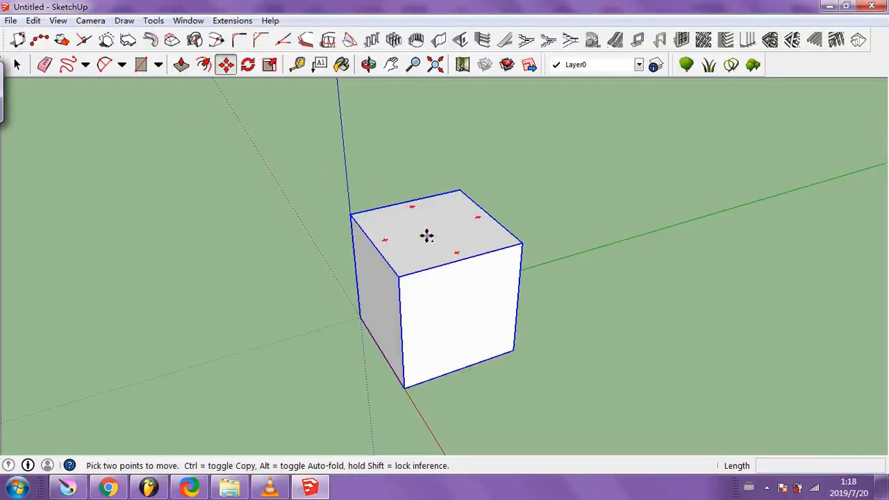
Copy the box group along the red axis with the Move tool, placing the copy flush beside the original
key("ctrl")
left_click(427, 236)
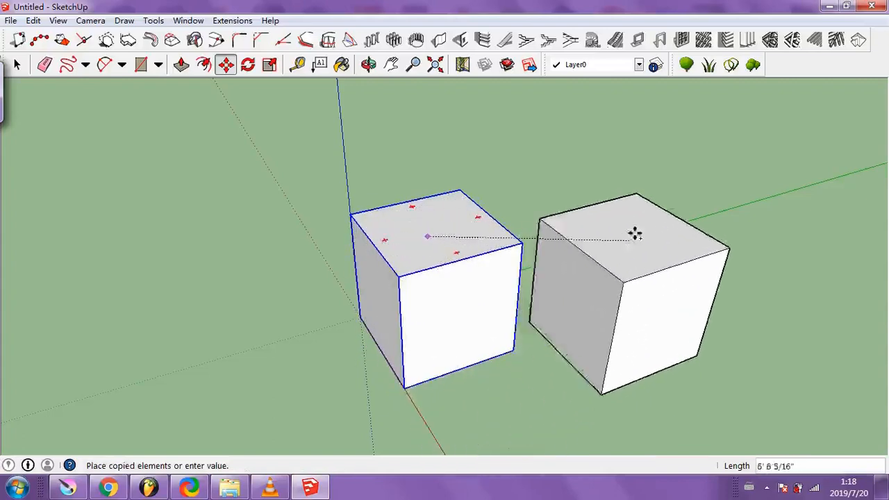
key("o")
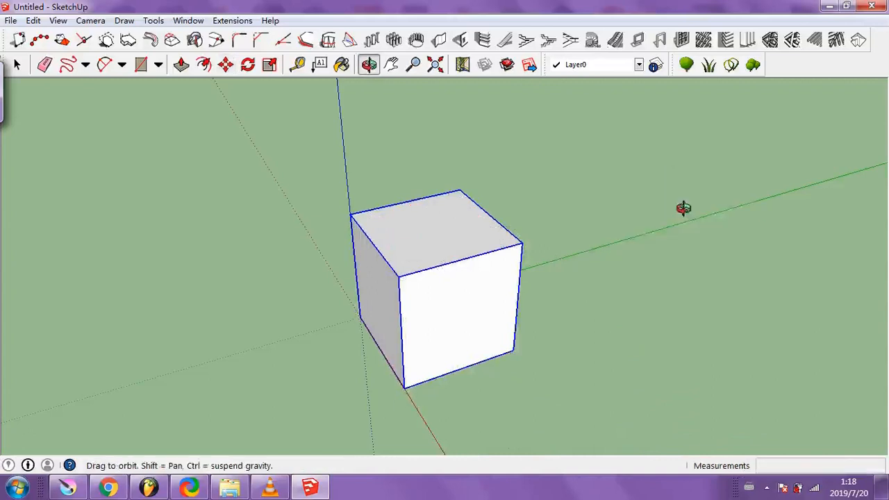
left_click_drag(683, 208, 257, 216)
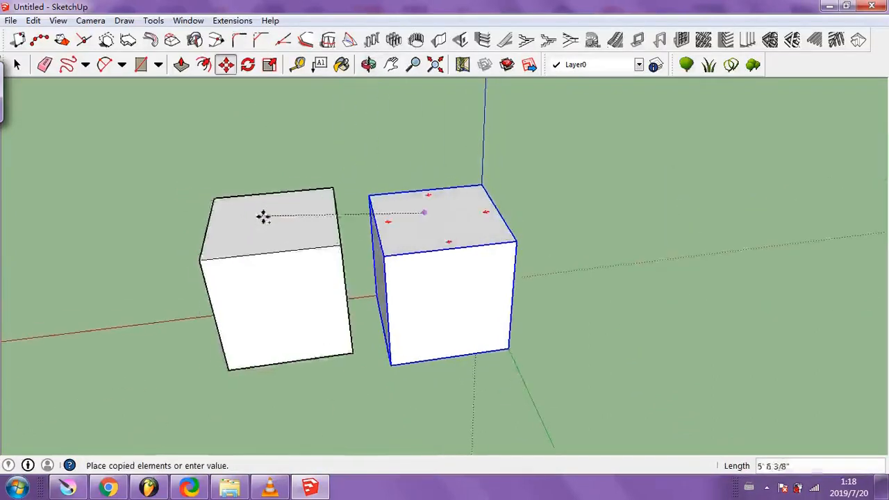
scroll(279, 239, "down", 2)
scroll(285, 246, "up", 1)
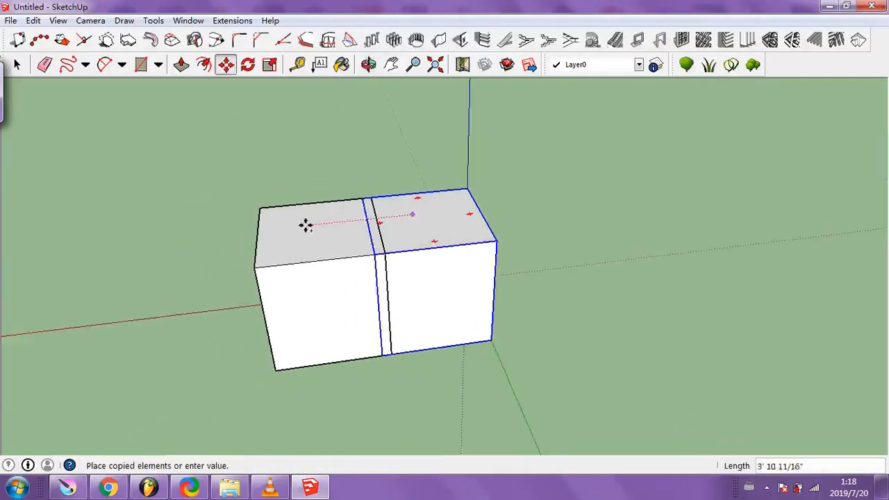
left_click(295, 224)
Select both adjoining boxes together and combine them into one group
scroll(353, 234, "up", 1)
left_click_drag(353, 235, 192, 133)
left_click(24, 69)
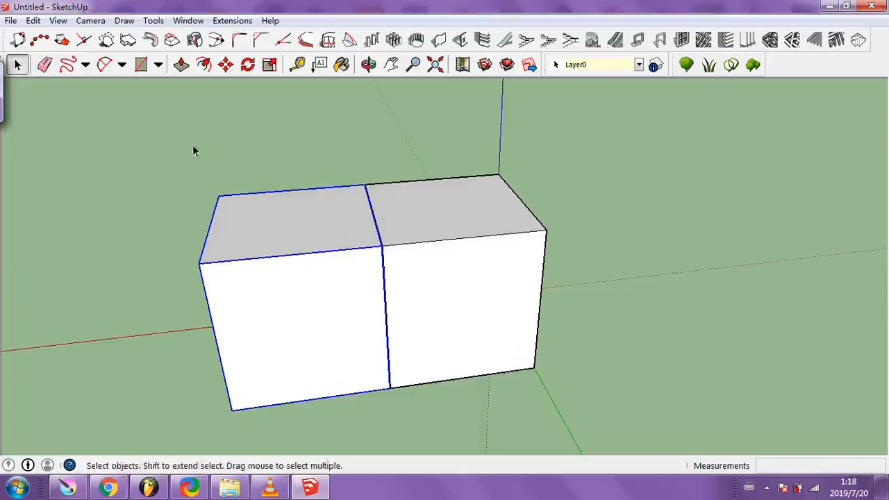
left_click(238, 162)
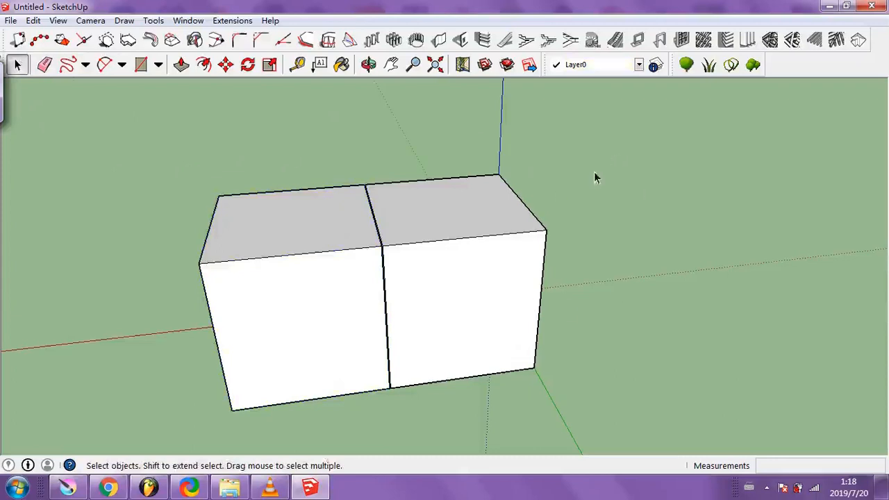
left_click_drag(636, 126, 594, 165)
left_click_drag(570, 200, 177, 427)
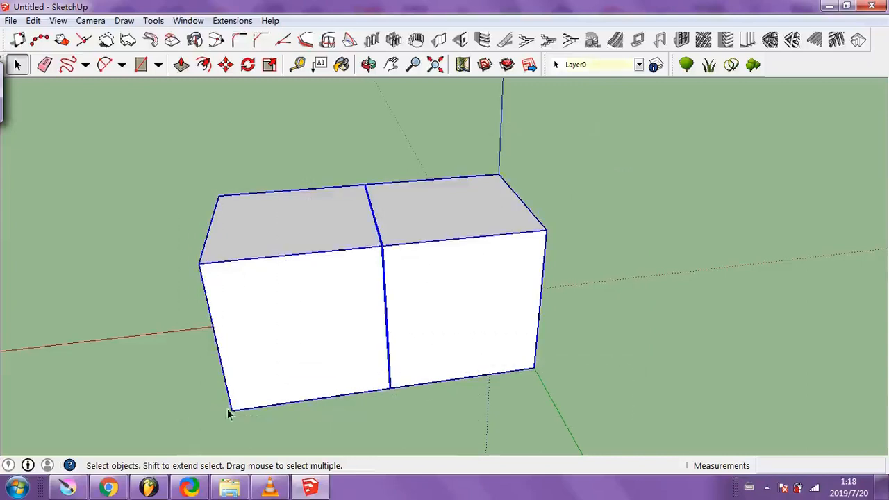
right_click(436, 231)
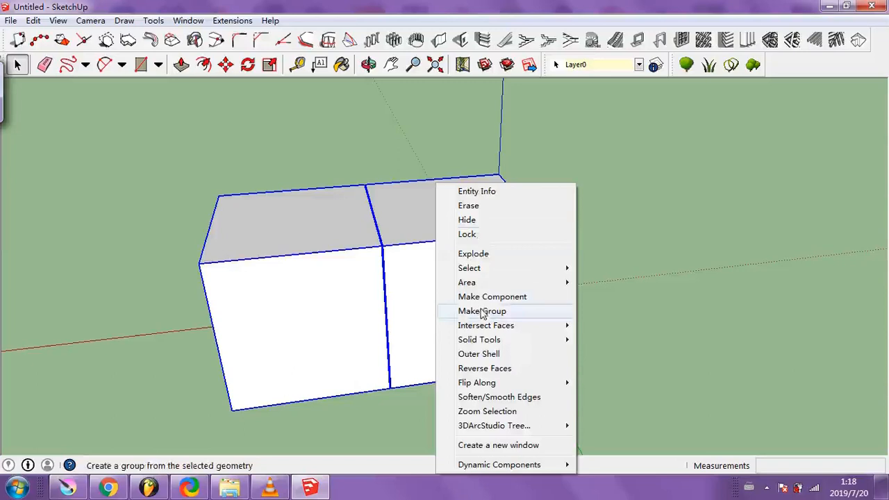
left_click(482, 311)
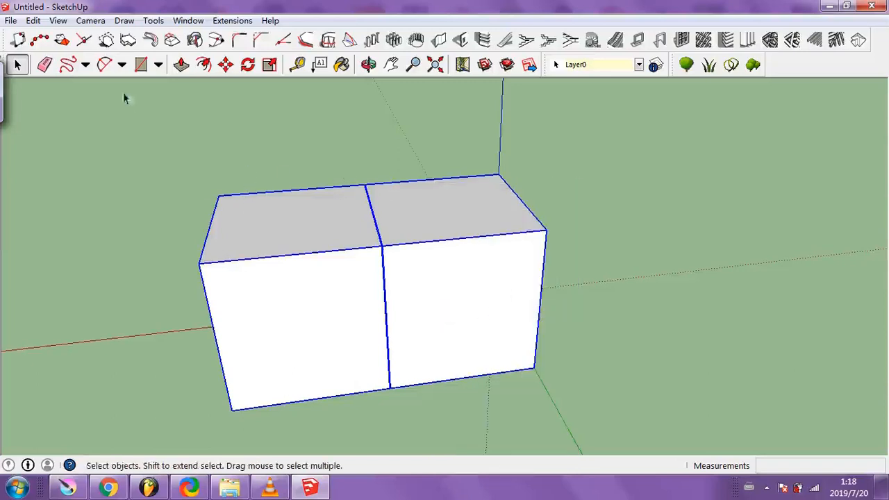
Copy the two-box group about 8' 6" along the red axis, flush against the original, to form a row of four boxes
left_click(226, 66)
scroll(340, 272, "down", 3)
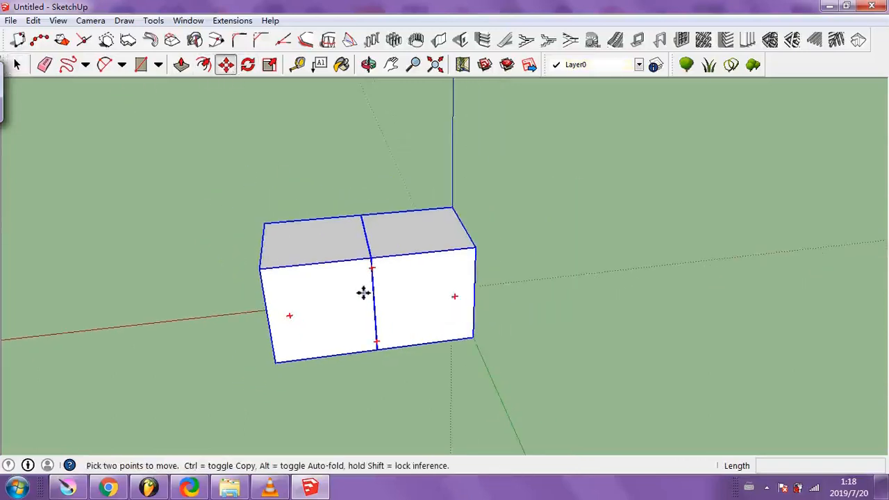
left_click_drag(356, 292, 368, 240)
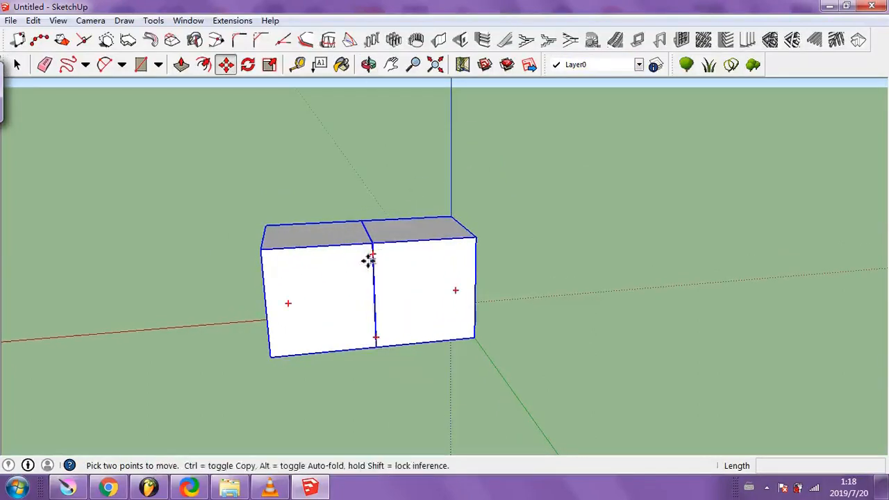
mouse_move(373, 253)
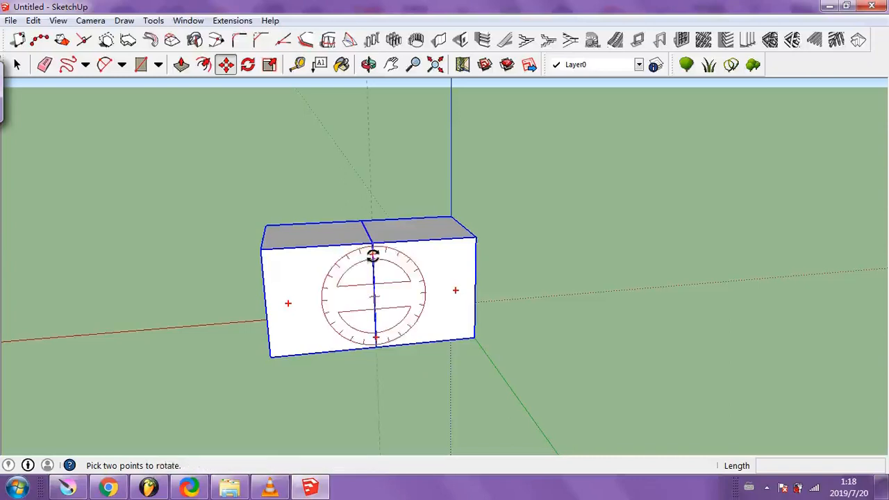
mouse_move(289, 304)
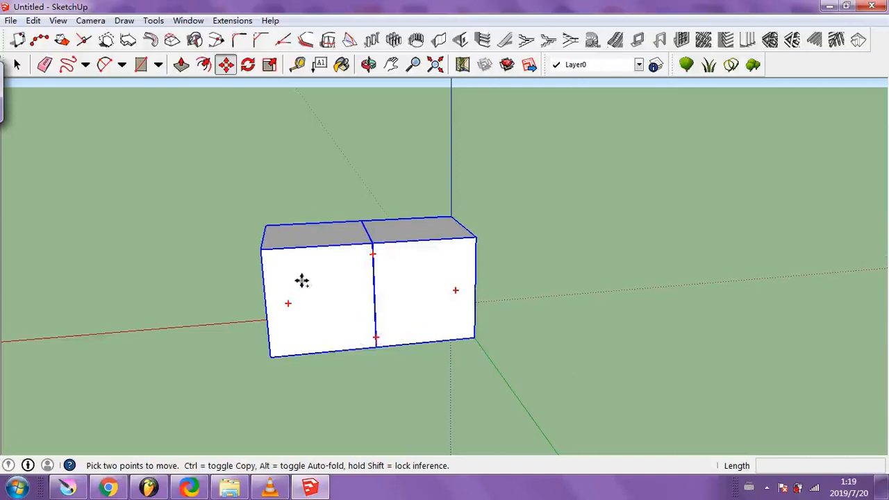
left_click(301, 281)
key("ctrl")
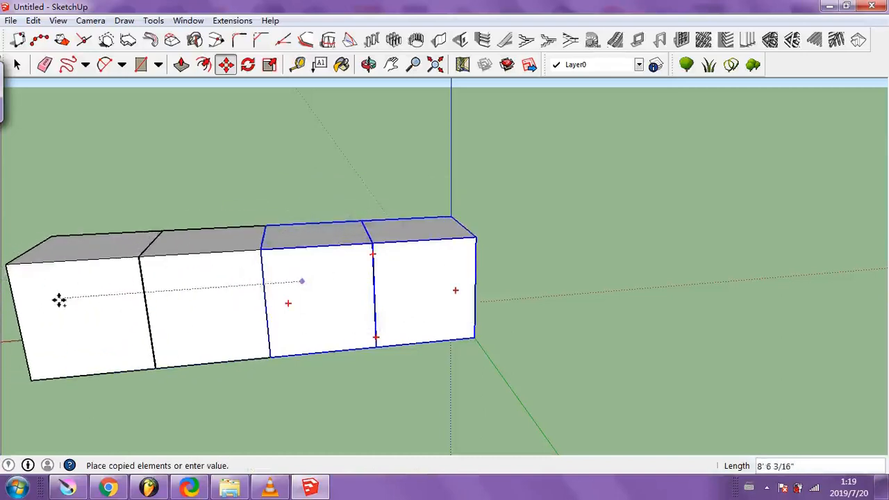
left_click(59, 300)
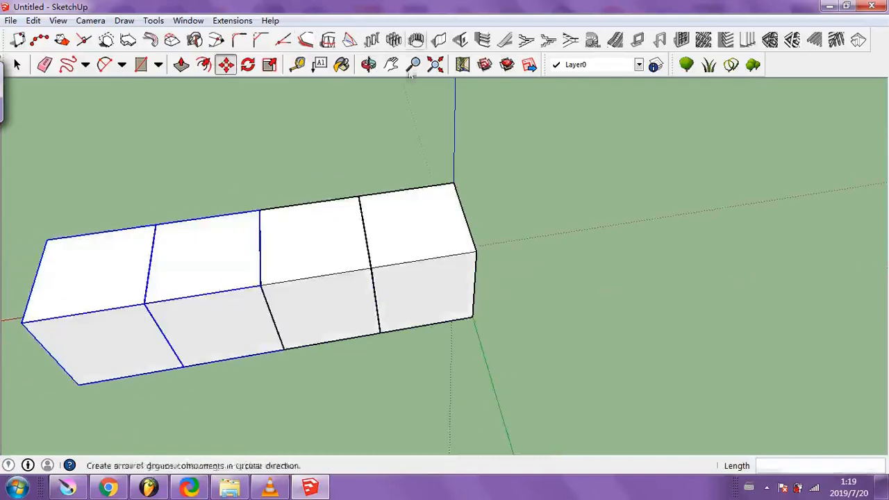
Select the whole row of four boxes and combine it into one group
left_click(392, 64)
left_click_drag(317, 243, 393, 234)
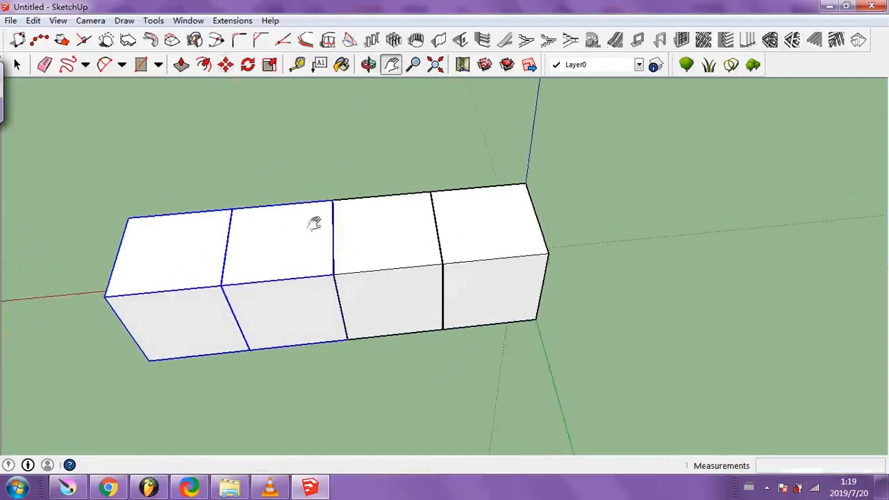
left_click(18, 64)
left_click_drag(595, 174, 42, 407)
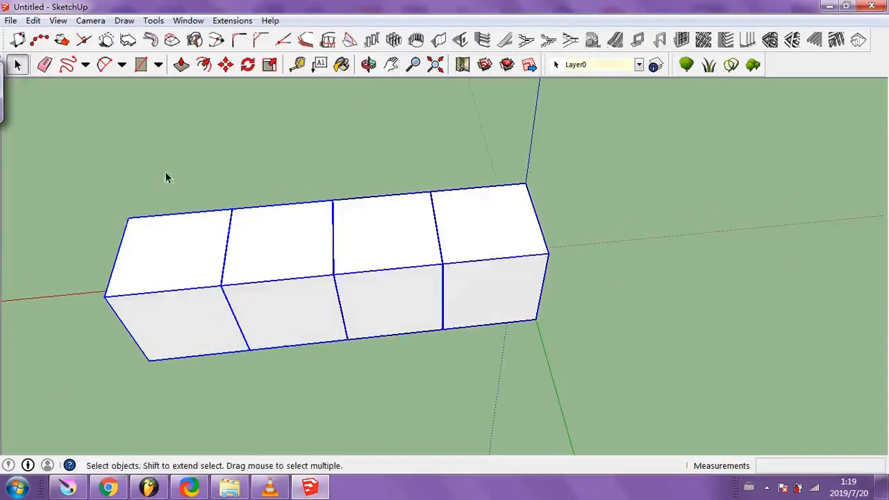
right_click(349, 246)
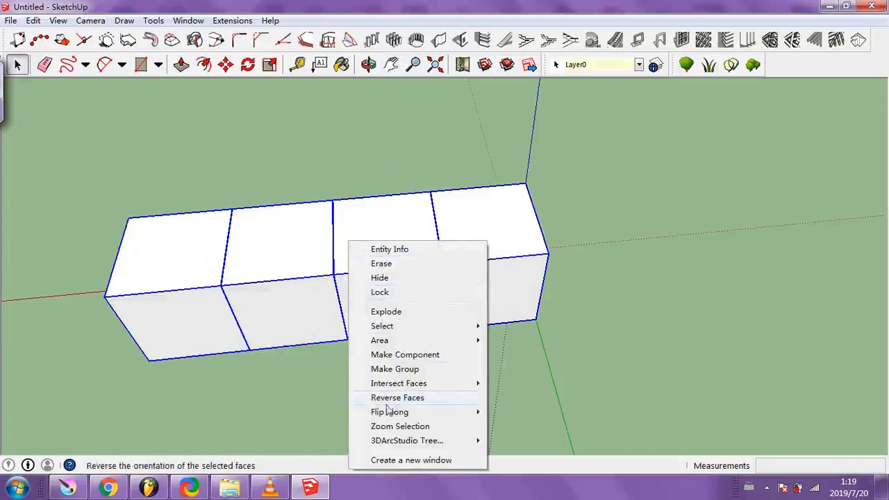
left_click(410, 368)
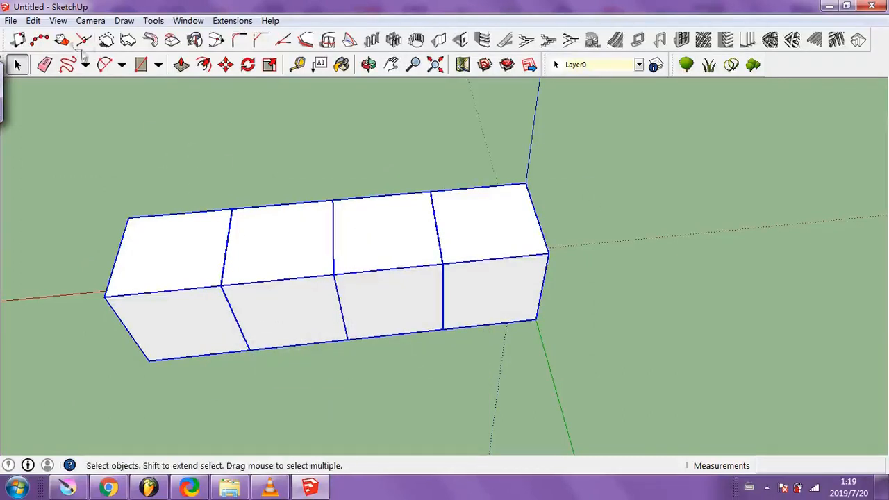
Copy the four-box row along the green axis with the Move tool, placing the copy flush beside the original
left_click_drag(308, 173, 380, 187)
left_click_drag(234, 220, 233, 186)
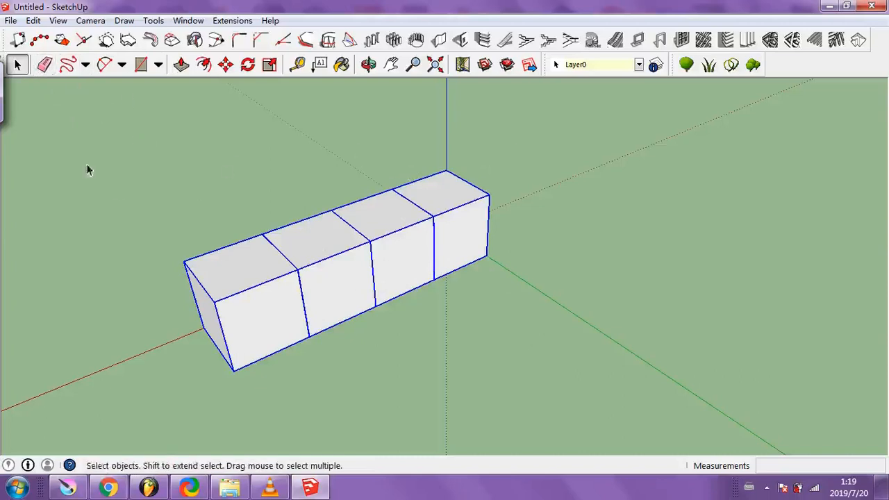
left_click(226, 65)
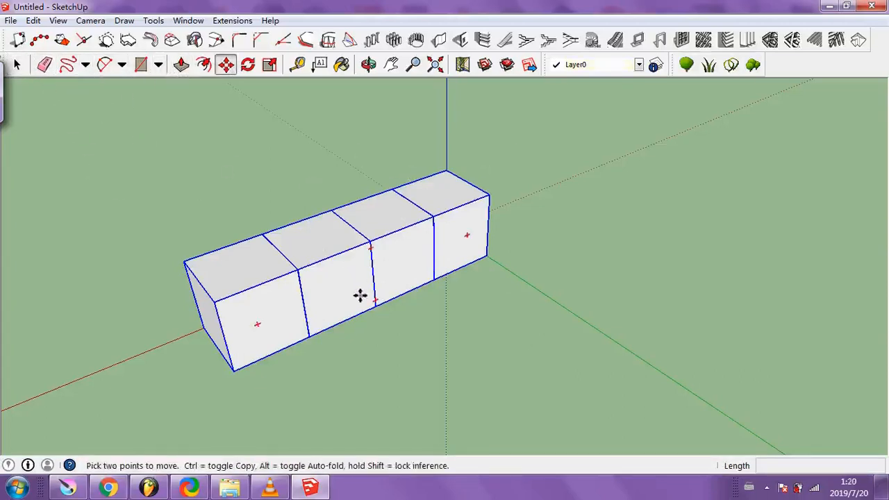
key("ctrl")
left_click(358, 296)
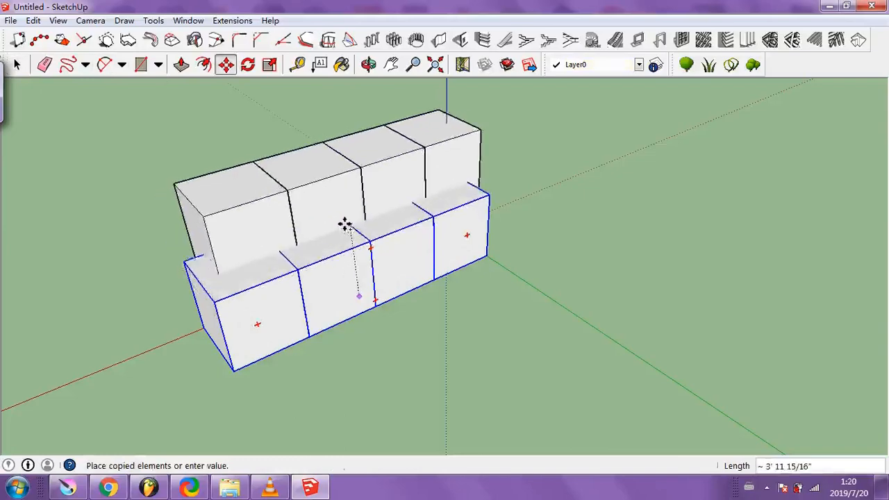
key("Escape")
left_click_drag(346, 248, 517, 170)
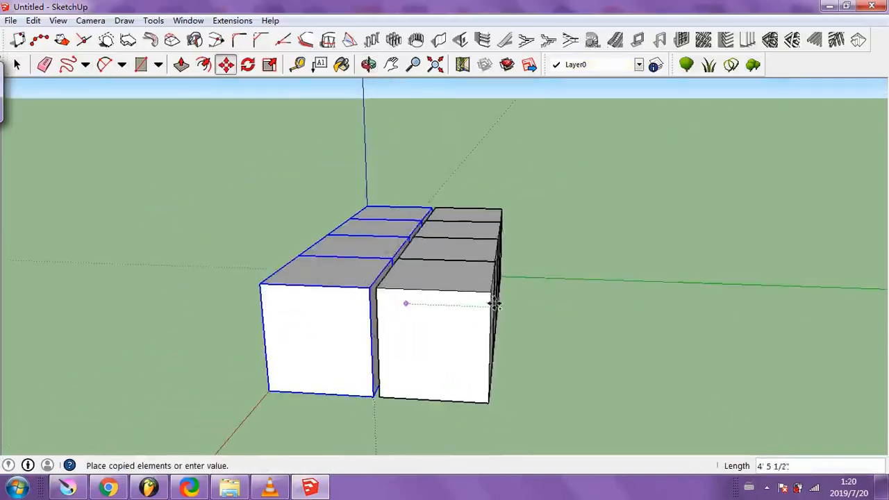
left_click(568, 289)
Select both adjoining four-box rows together and make them one group
mouse_move(568, 289)
left_mouse_down()
mouse_move(287, 371)
mouse_move(364, 384)
left_mouse_up()
left_click(17, 65)
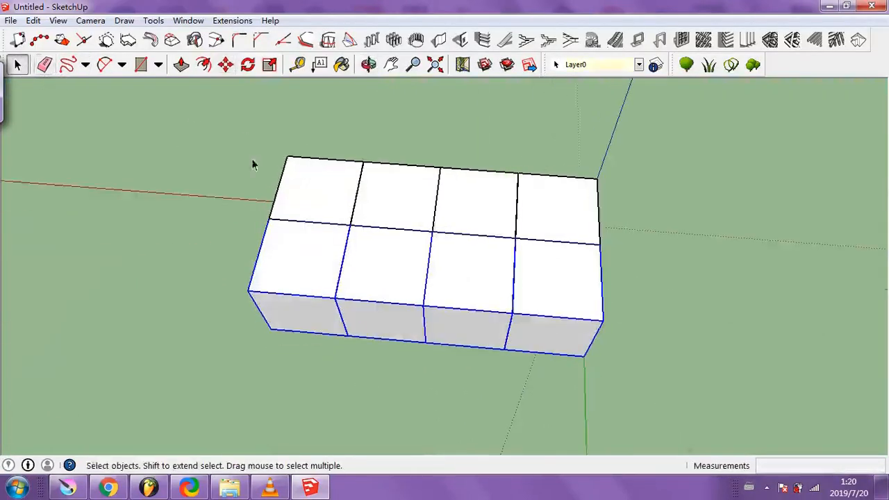
left_click_drag(236, 128, 846, 447)
right_click(537, 271)
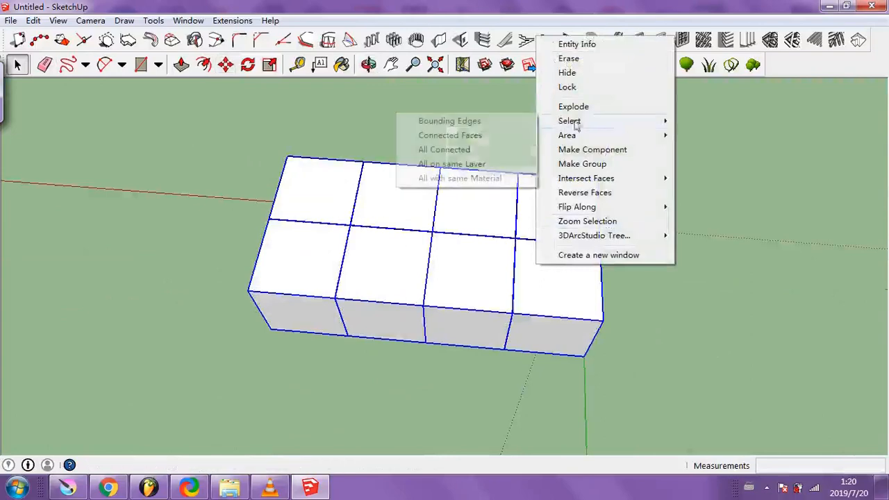
left_click(573, 164)
Copy the eight-box layer upward along the blue axis so the copy sits flush on top of the original
left_click_drag(313, 192, 430, 201)
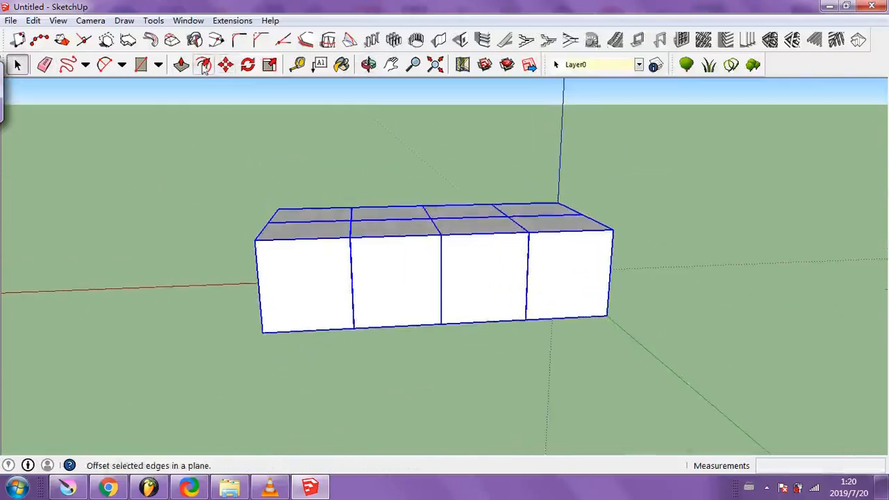
left_click(226, 65)
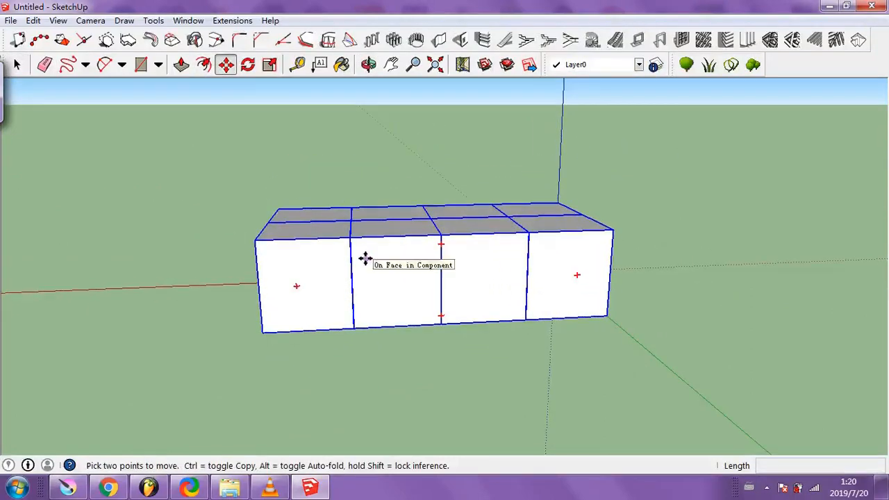
key("ctrl")
left_click(365, 259)
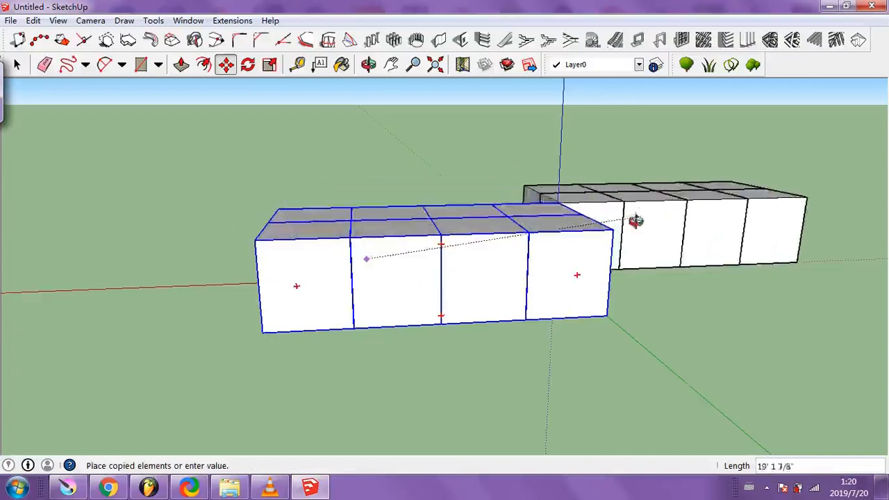
left_click_drag(635, 221, 256, 208)
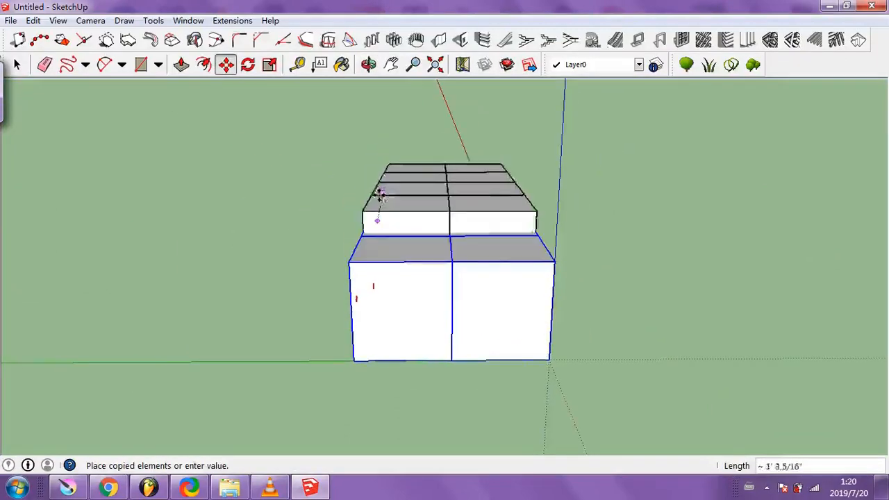
left_click_drag(379, 195, 368, 216)
left_click(374, 161)
Select the two-layer block and copy it 8' 5 1/2" along the green axis, flush against the original
left_click_drag(231, 146, 122, 125)
left_click(17, 65)
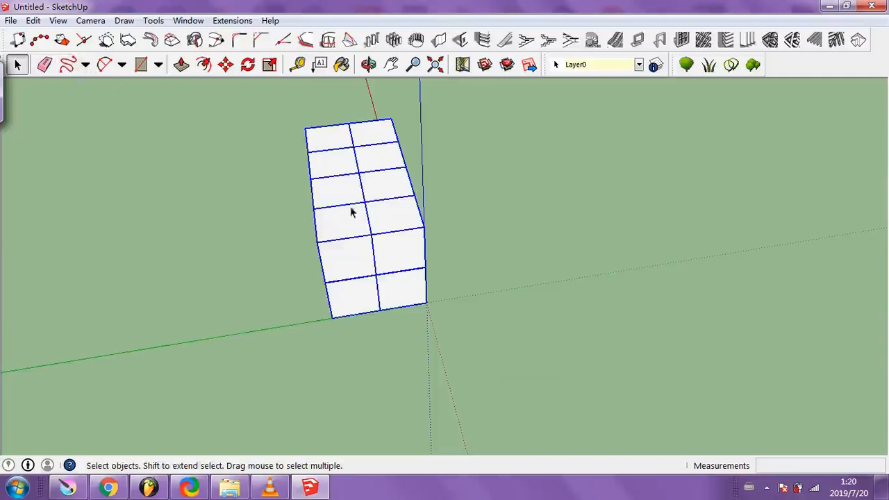
left_click(224, 64)
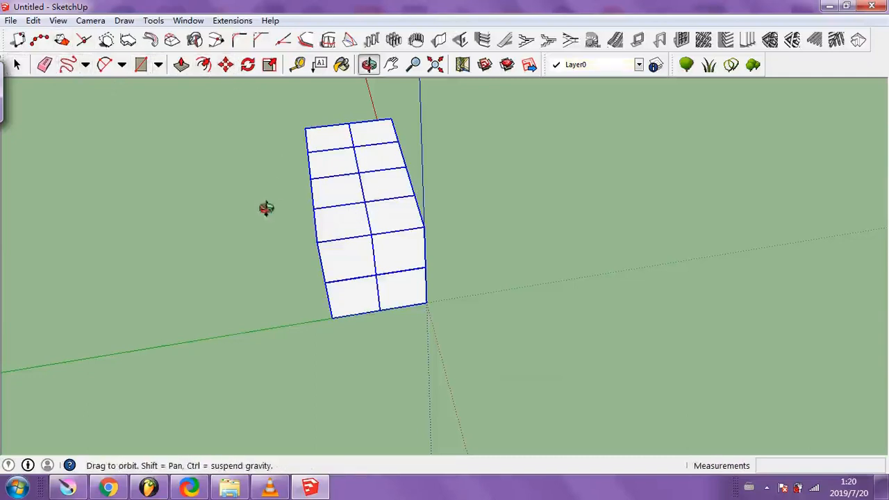
left_click_drag(266, 207, 362, 232)
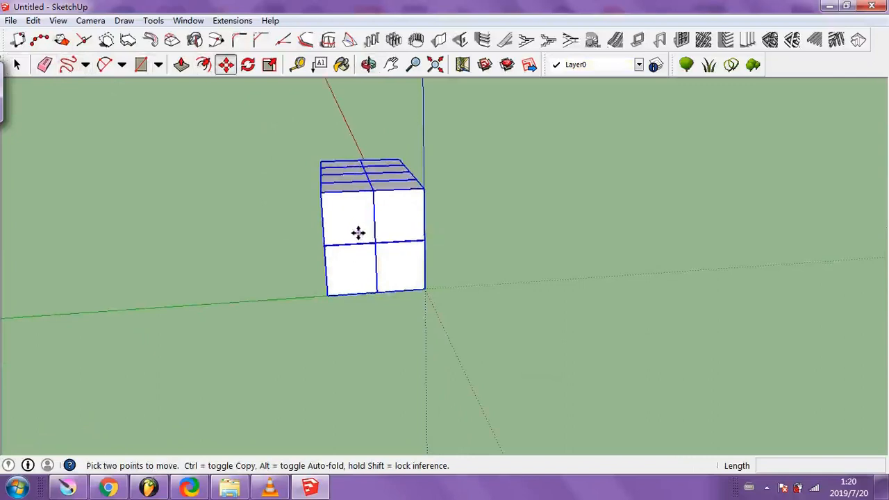
left_click(357, 233)
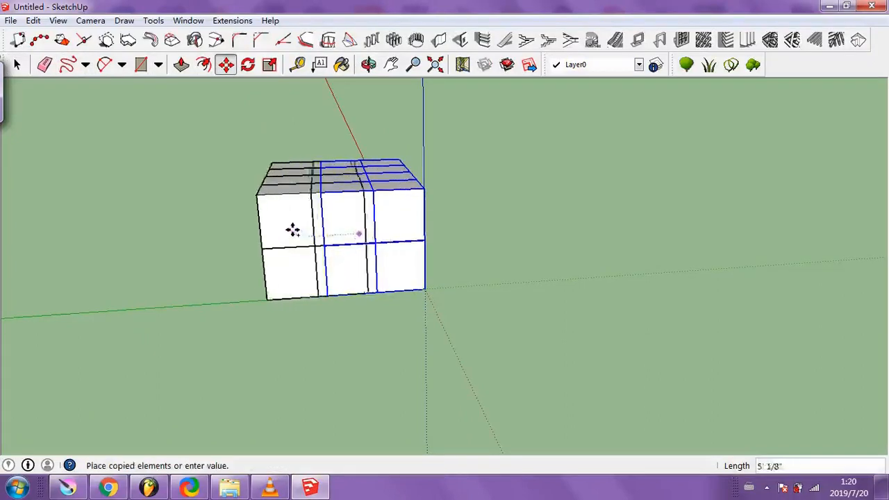
left_click(253, 233)
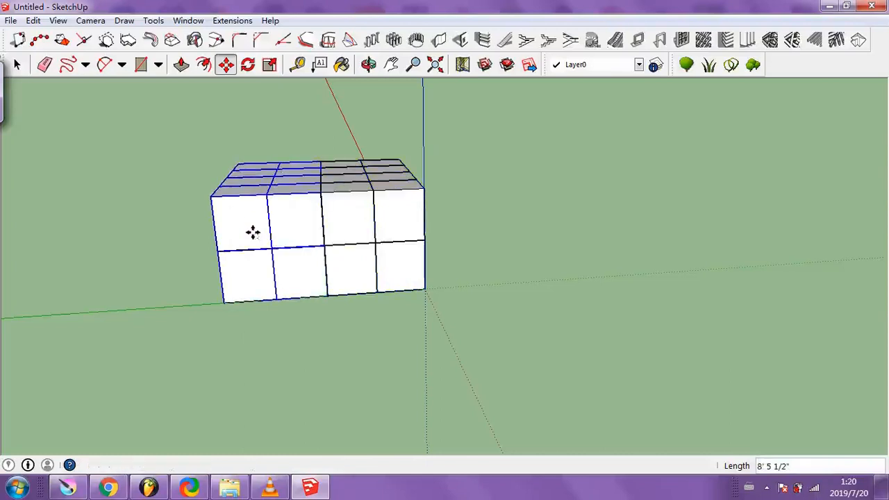
Select both adjoining two-layer blocks and copy them upward along the blue axis to form a four-by-four-by-four cube of boxes
left_click(17, 66)
left_click_drag(480, 191, 477, 389)
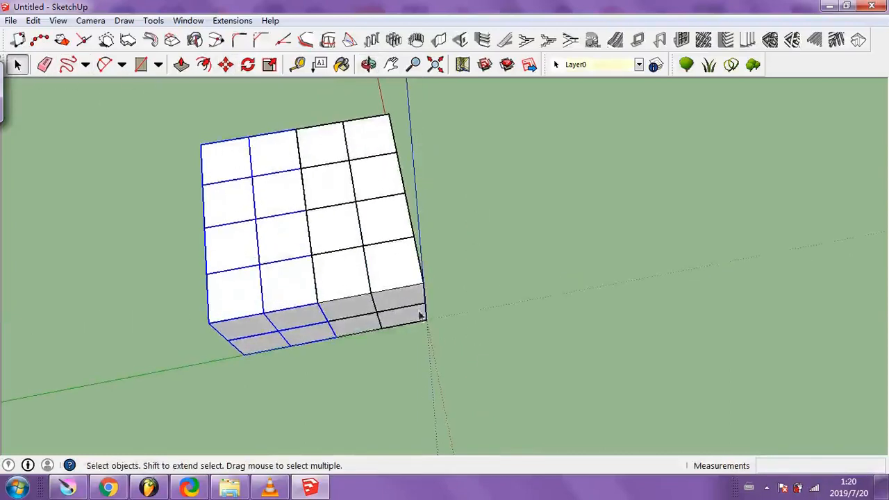
left_click_drag(464, 208, 452, 107)
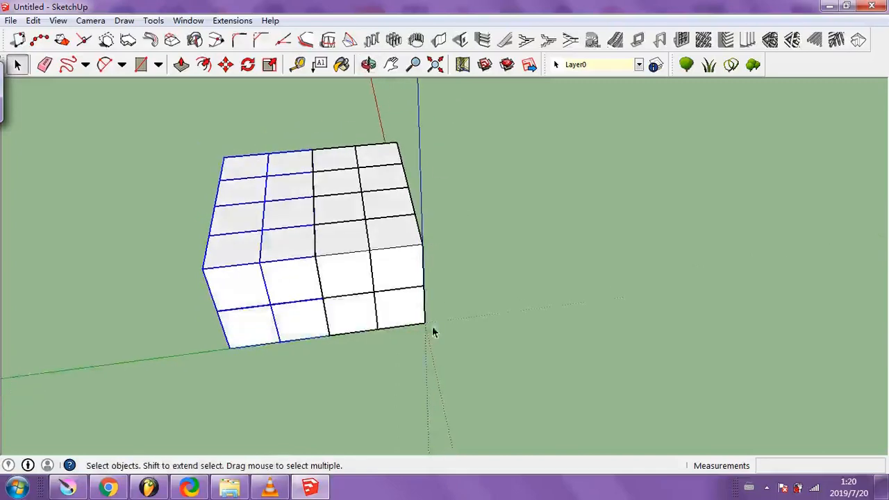
left_click_drag(433, 329, 263, 300)
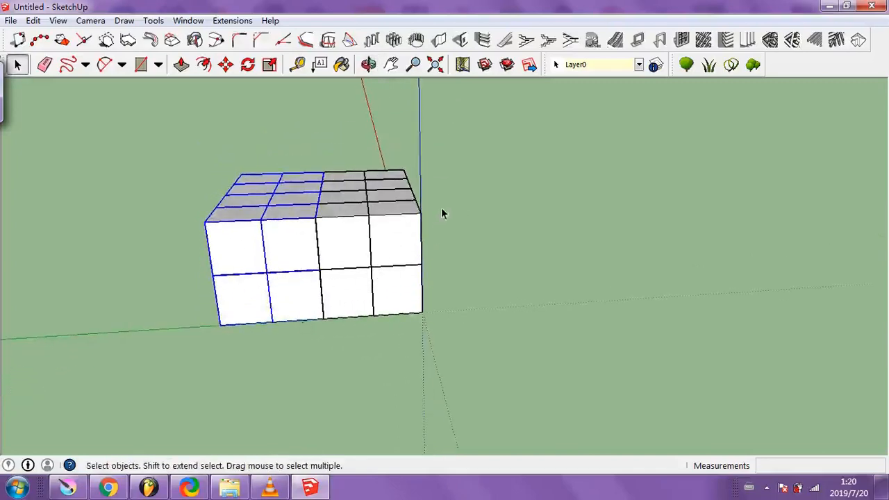
left_click_drag(442, 208, 453, 135)
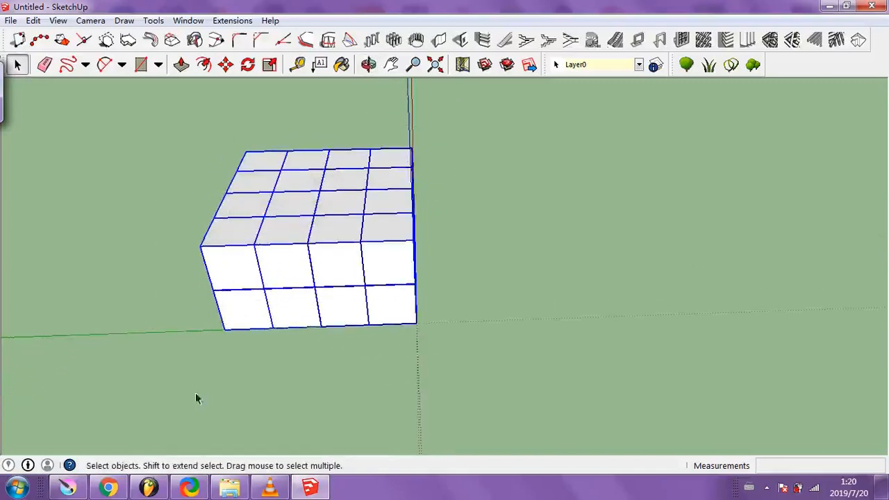
left_click_drag(196, 398, 234, 284)
left_click(226, 64)
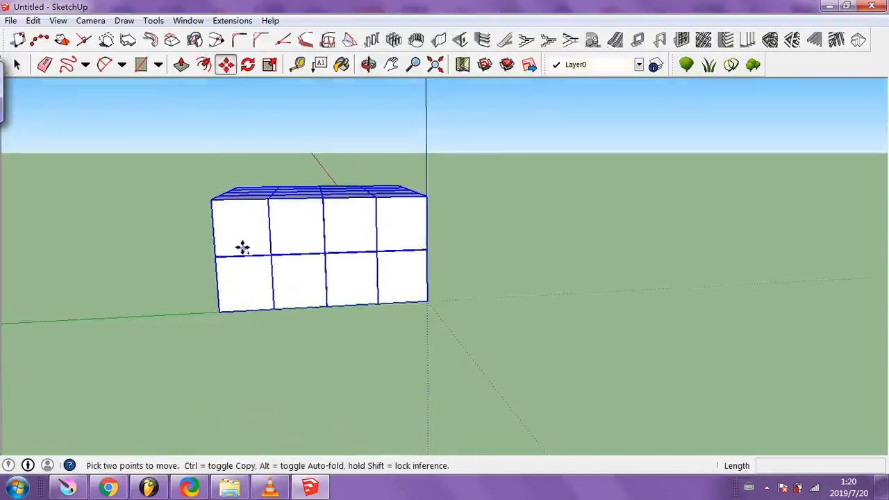
left_click(242, 247)
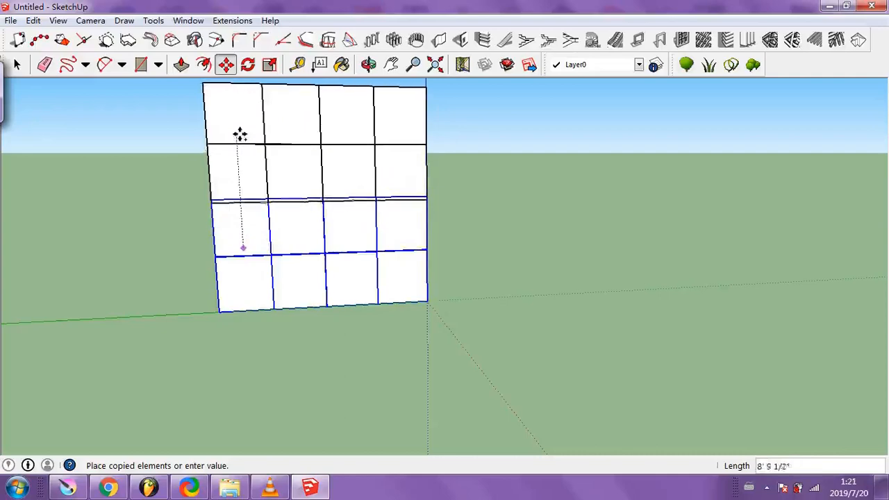
left_click(239, 132)
Select the lower and upper halves of the cube and combine them into one group
left_click_drag(293, 162, 219, 278)
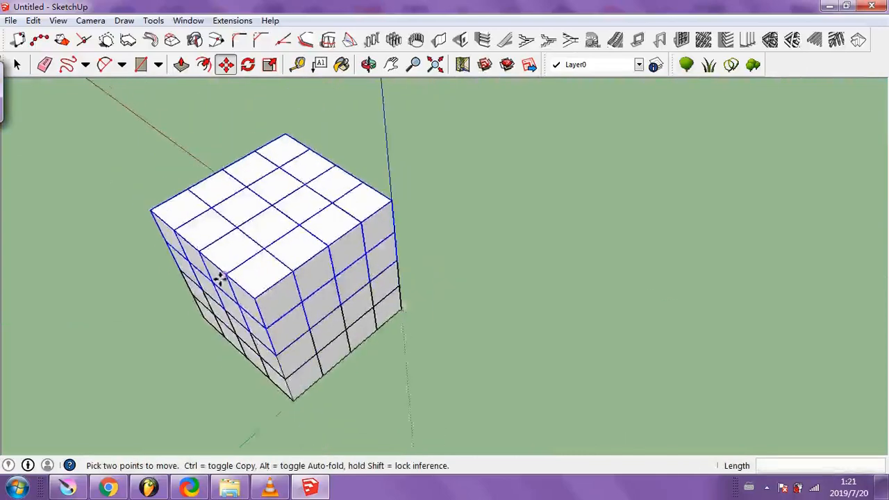
scroll(219, 278, "down", 3)
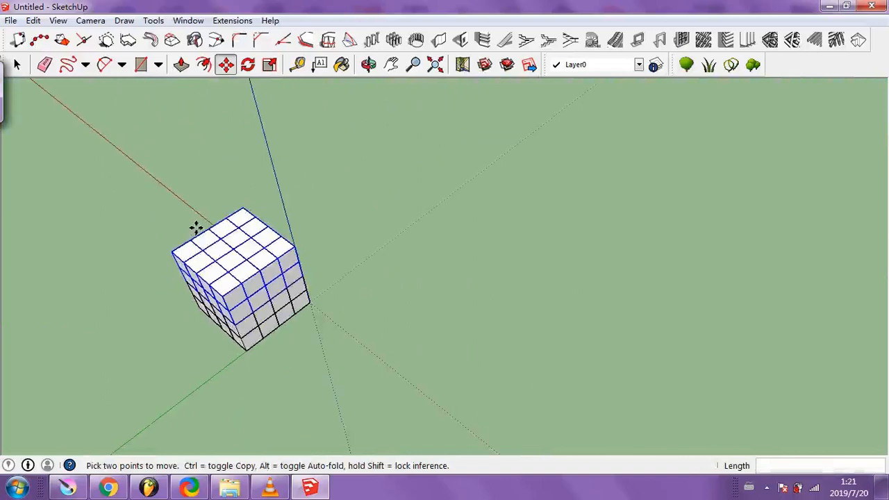
left_click(18, 64)
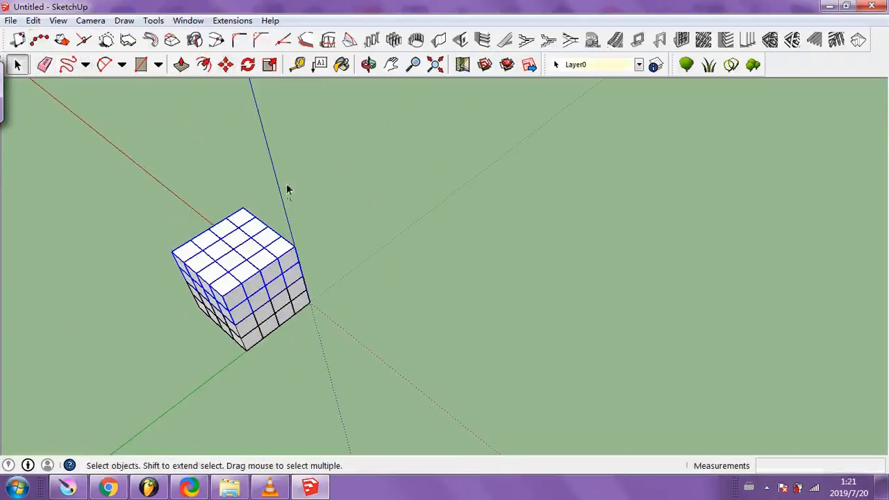
right_click(232, 276)
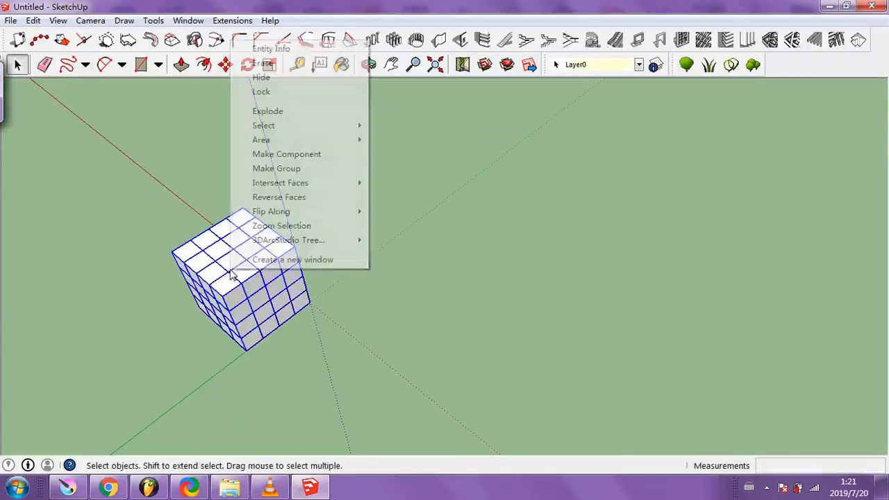
left_click(271, 167)
Try copying the grid cube along the green axis, and undo the copy
left_click_drag(338, 241, 192, 174)
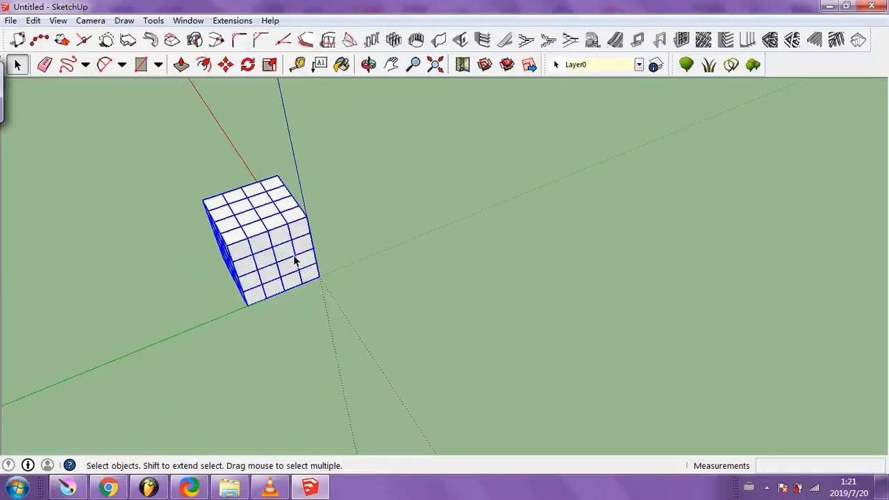
left_click(226, 63)
left_click(258, 244)
key("ctrl")
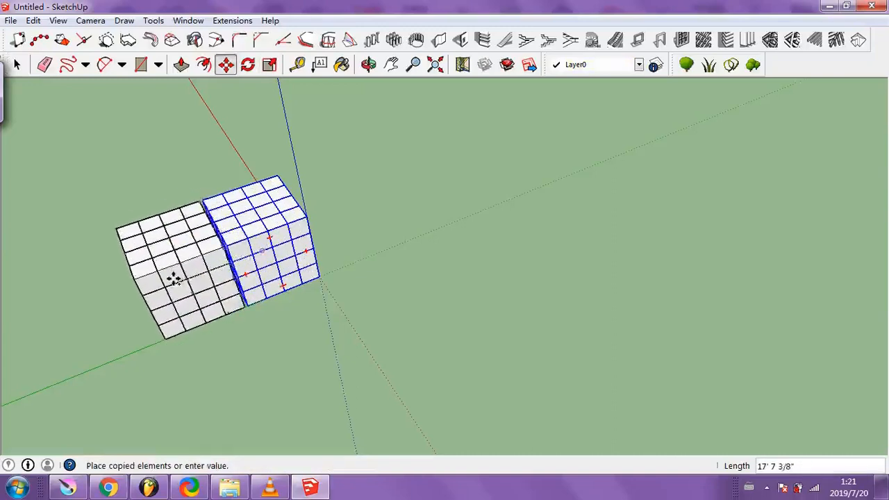
left_click(179, 278)
key("ctrl+z")
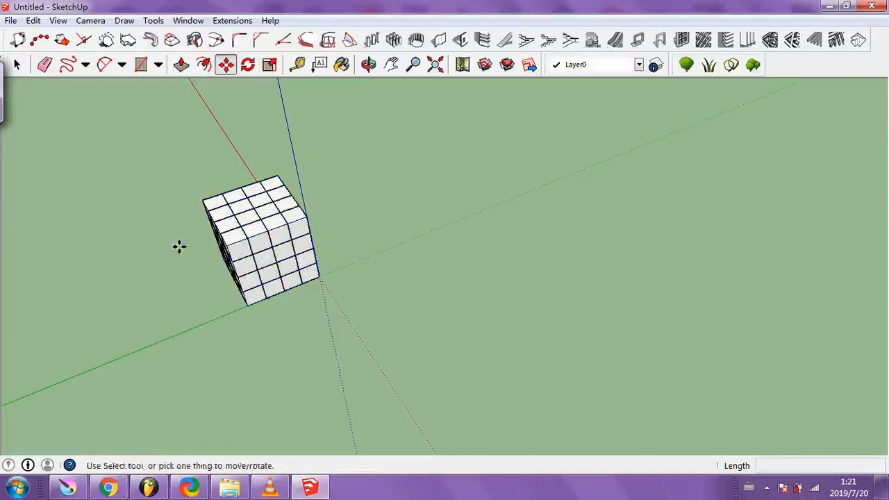
Copy the grid cube 16' 10 5/8" along the green axis, flush against the original
key("ctrl")
left_click(246, 259)
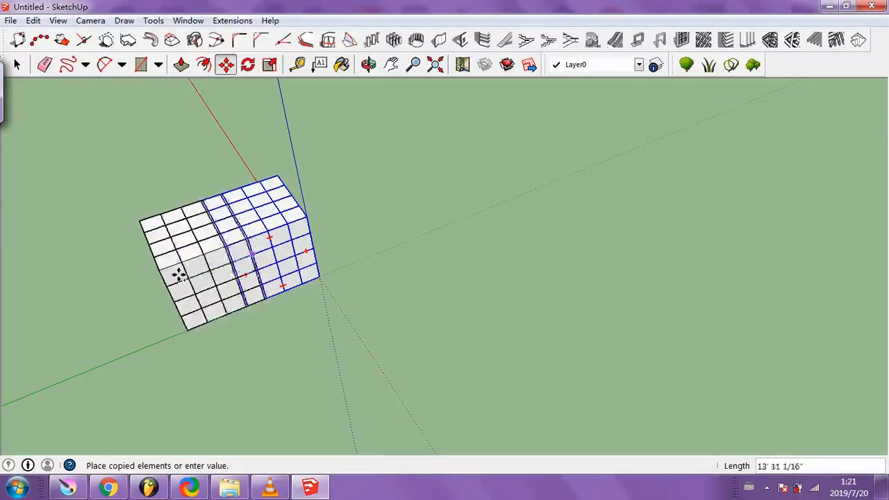
left_click(167, 279)
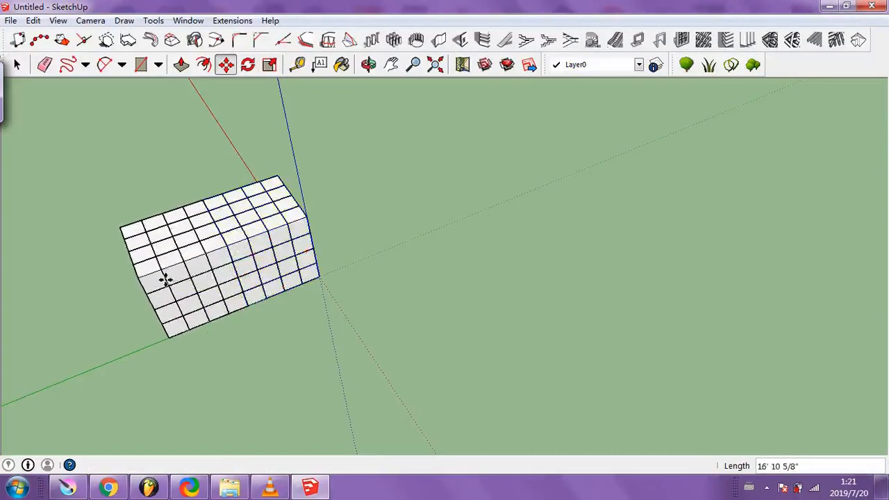
left_click(21, 69)
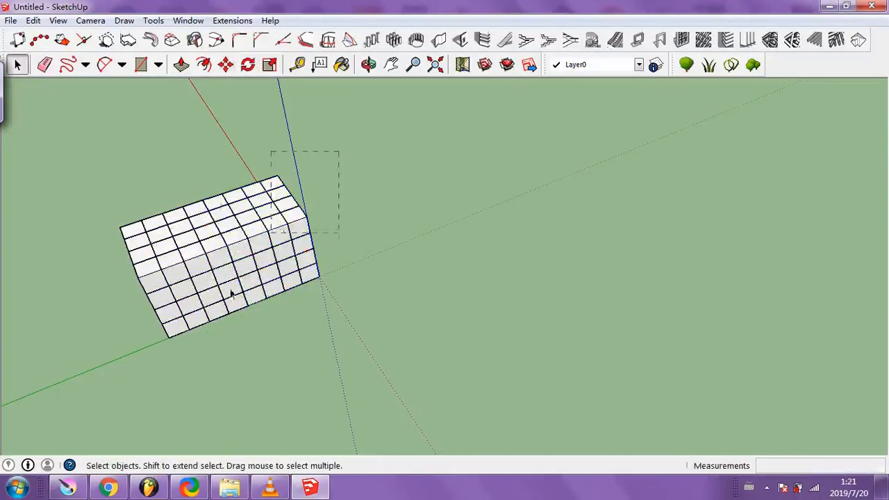
Group the two adjoining grid cubes and copy the group 17' 8 11/16" upward along the blue axis onto the original
right_click(186, 316)
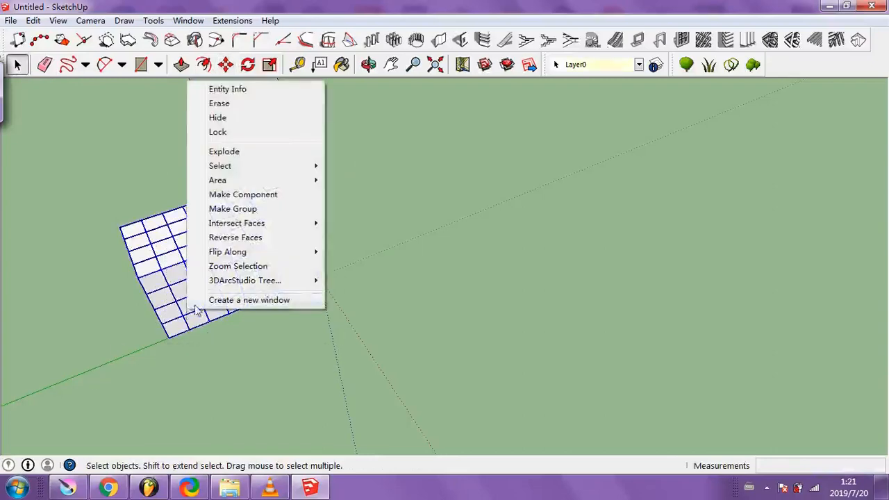
left_click(233, 208)
left_click(226, 65)
left_click_drag(143, 341, 118, 229)
key("ctrl")
left_click(225, 256)
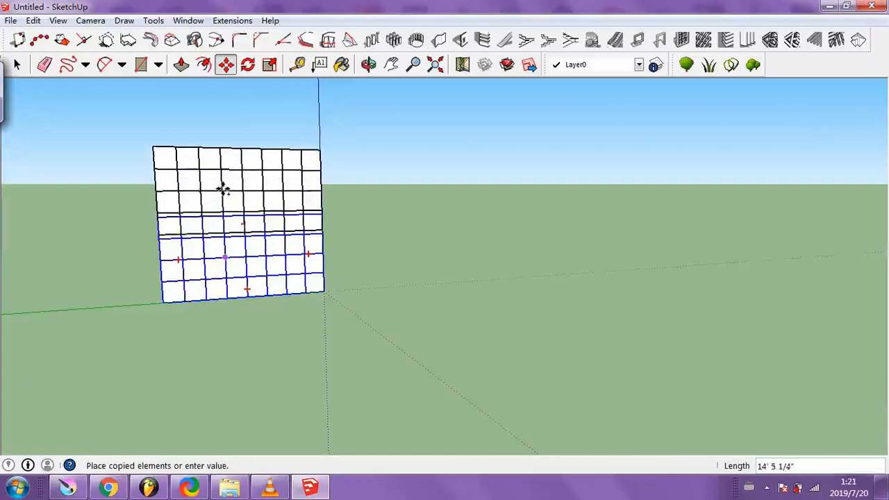
left_click(224, 175)
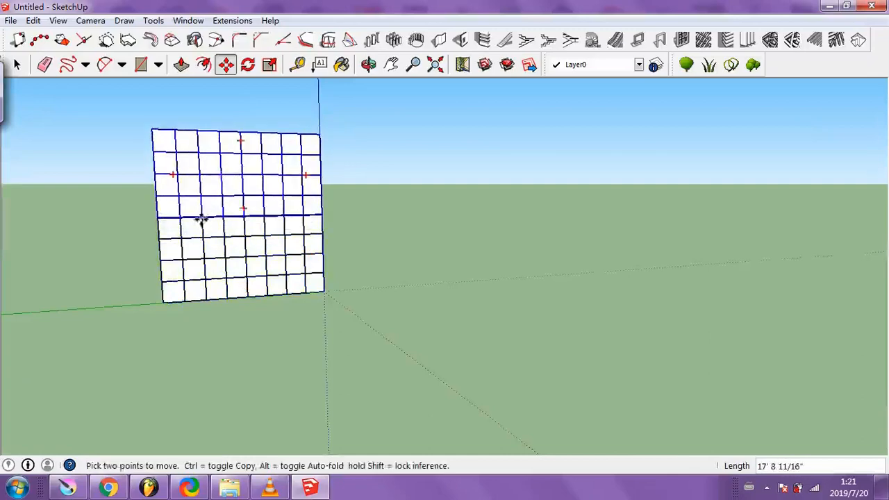
Select the upper and lower grid blocks and combine them into one group
left_click_drag(198, 220, 364, 308)
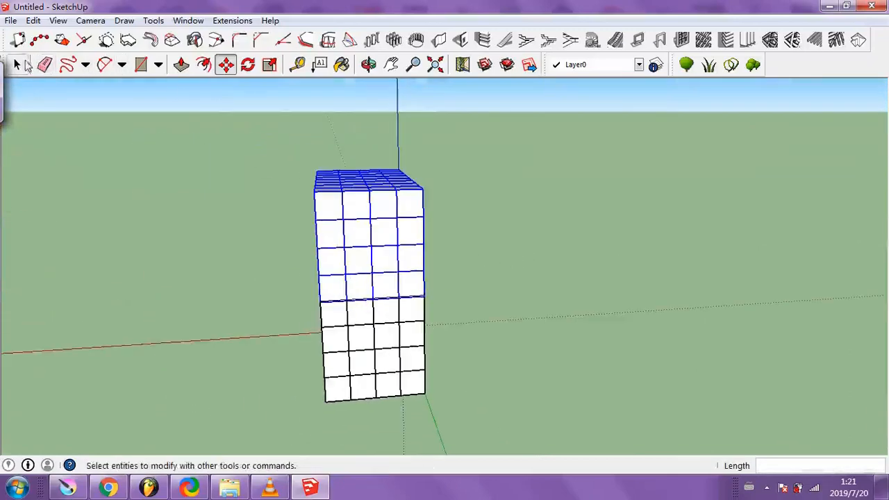
left_click(18, 64)
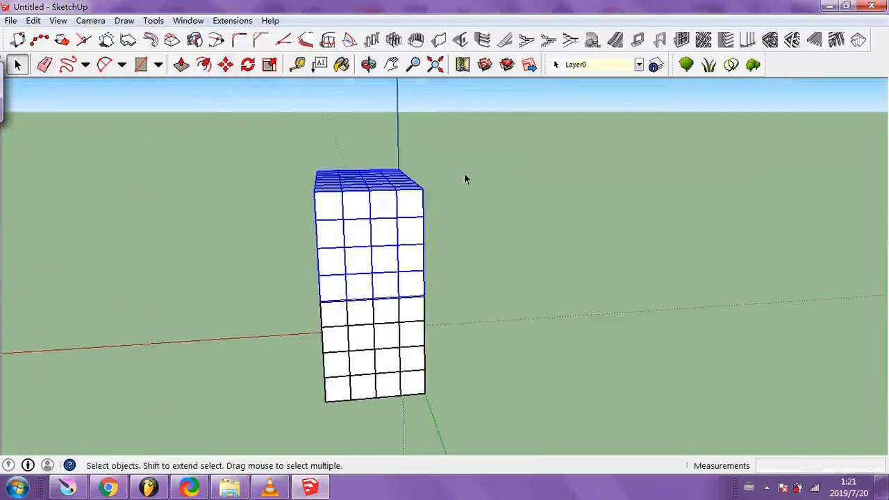
right_click(393, 228)
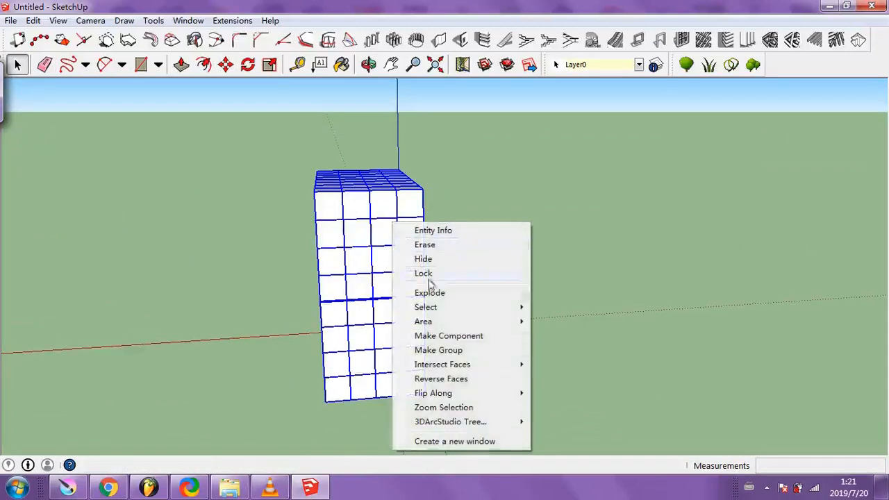
mouse_move(436, 326)
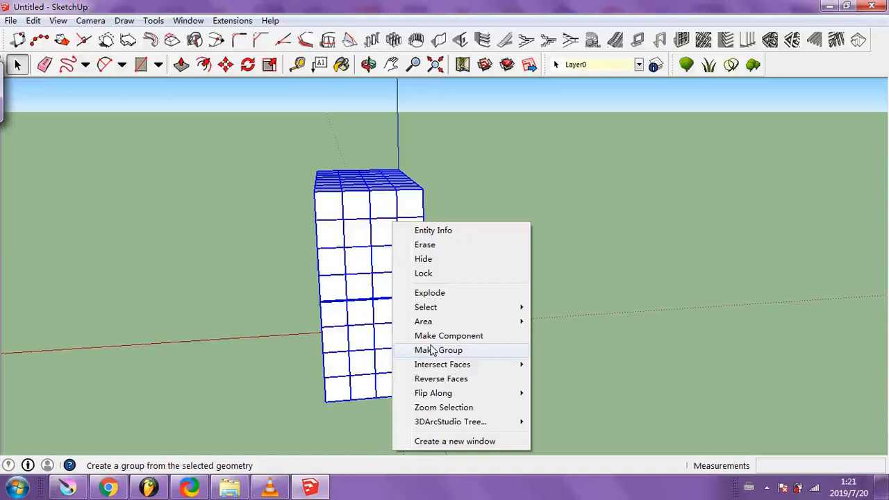
left_click(433, 351)
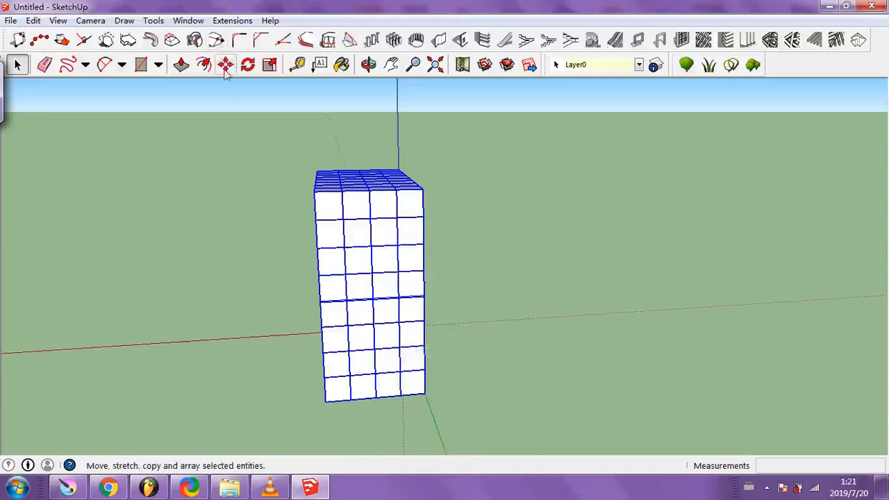
Copy the tall grid group about 16' 8" along the red axis, flush against the original, to form an eight-by-eight-by-eight cube
left_click(225, 64)
key("ctrl")
left_click(373, 339)
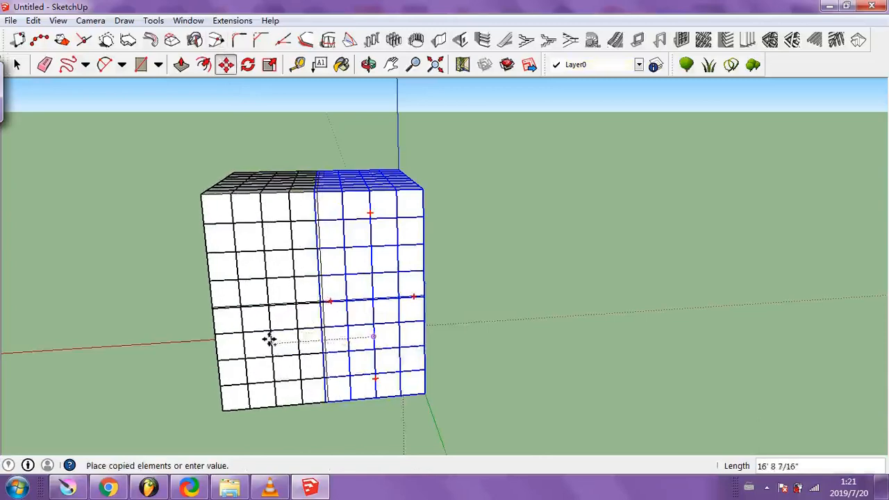
left_click(268, 339)
Select both halves of the large grid cube and combine them into one group
left_click_drag(230, 261, 301, 303)
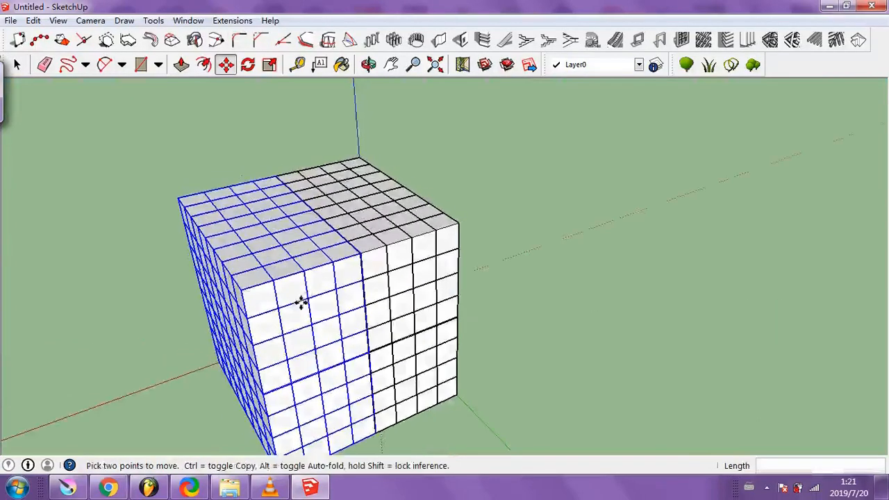
left_click(19, 66)
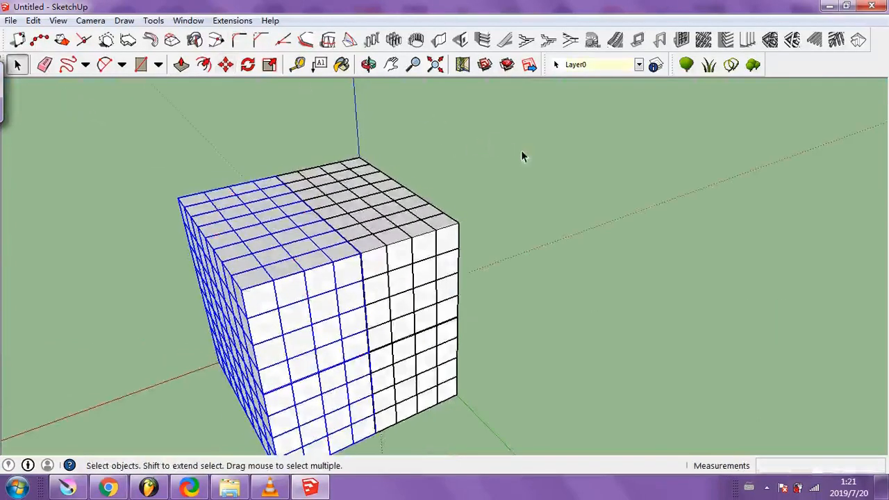
scroll(519, 153, "down", 1)
left_click_drag(192, 429, 193, 427)
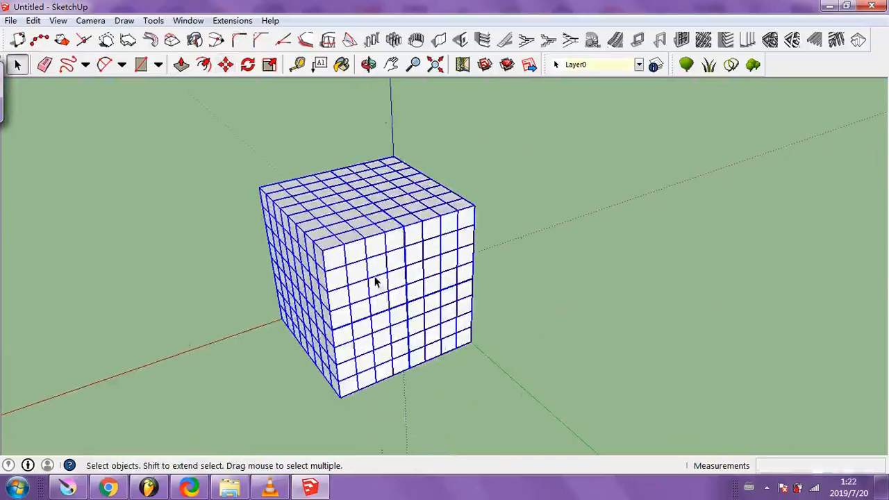
right_click(377, 282)
left_click(433, 178)
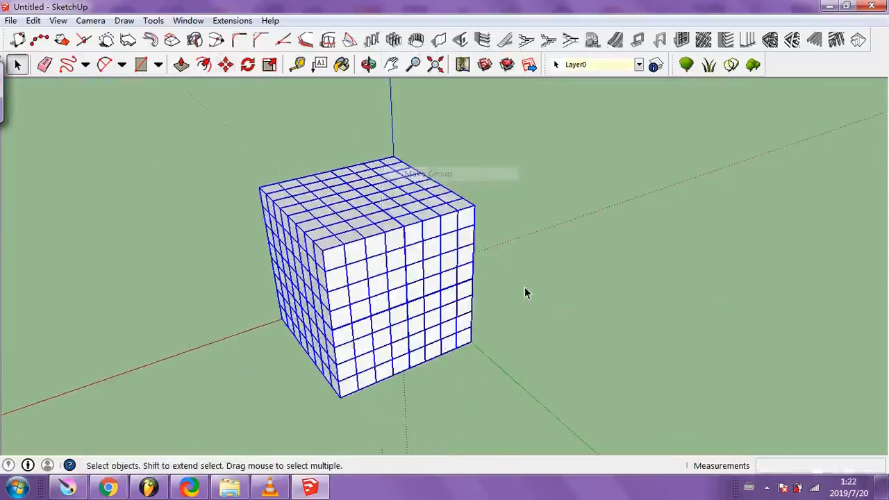
Examine the completed grid cube from several sides
left_click_drag(526, 292, 456, 276)
left_click_drag(284, 306, 422, 302)
scroll(449, 273, "up", 2)
left_click_drag(448, 274, 391, 241)
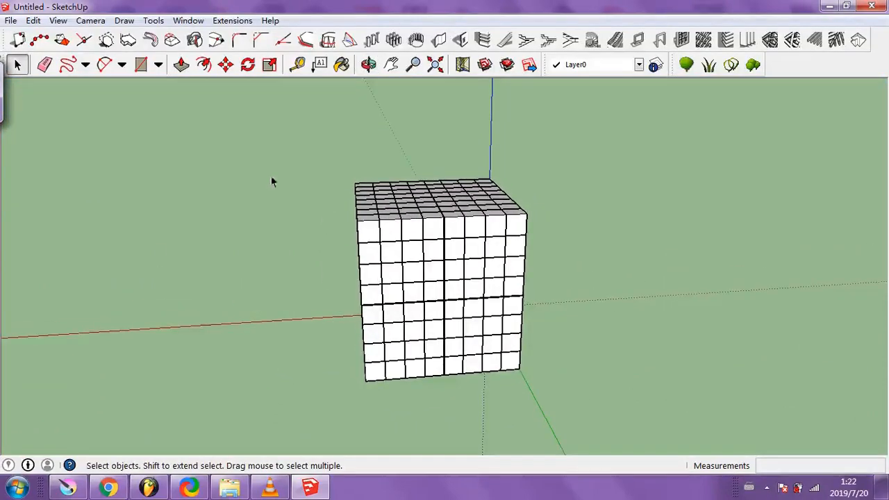
scroll(455, 304, "up", 5)
left_click_drag(507, 289, 729, 280)
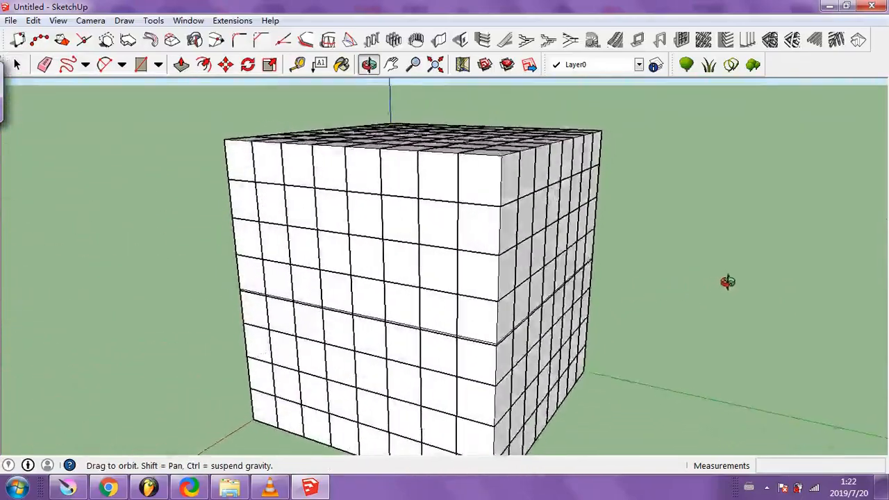
left_click_drag(660, 289, 420, 220)
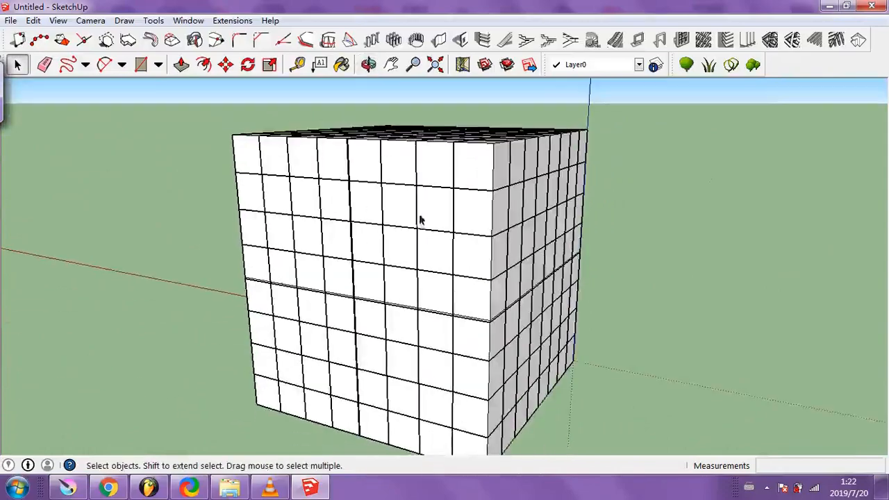
left_click_drag(318, 281, 586, 288)
scroll(567, 281, "down", 1)
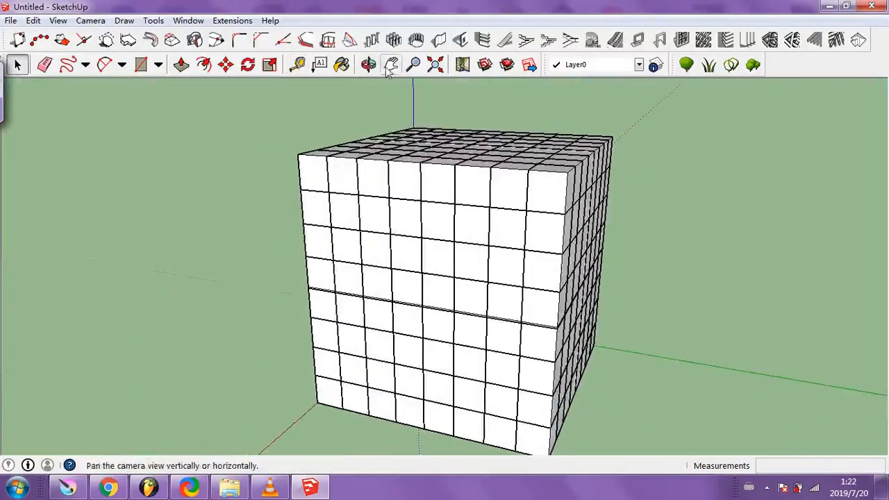
Inspect the seams where the copied blocks meet on the cube's front face, close up and from farther away
left_click_drag(458, 158, 340, 304)
scroll(337, 279, "up", 3)
scroll(349, 329, "up", 6)
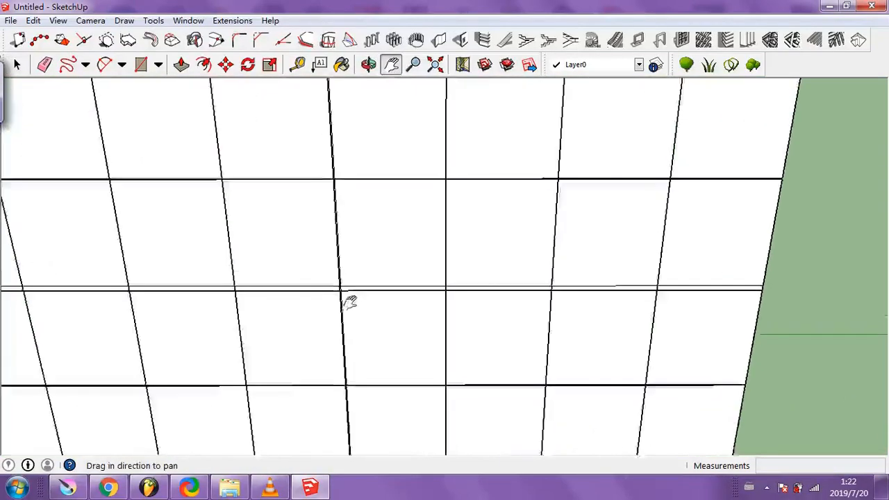
scroll(350, 302, "up", 5)
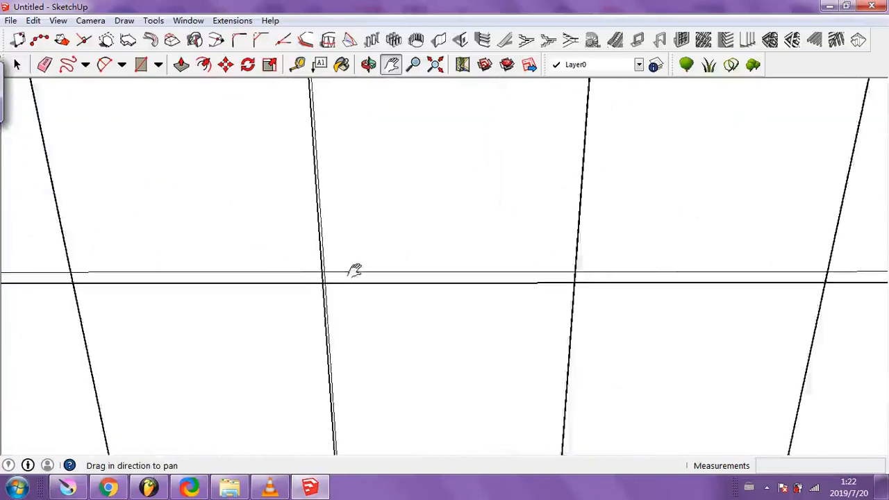
scroll(354, 270, "down", 8)
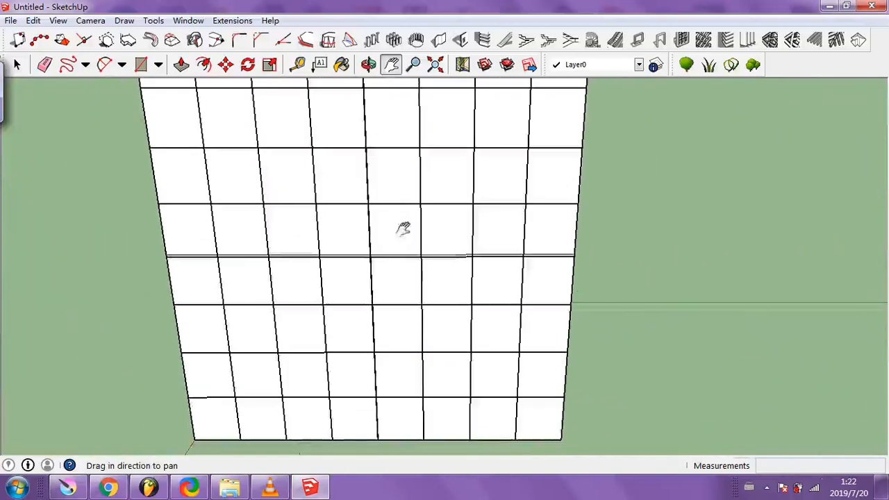
scroll(403, 228, "down", 3)
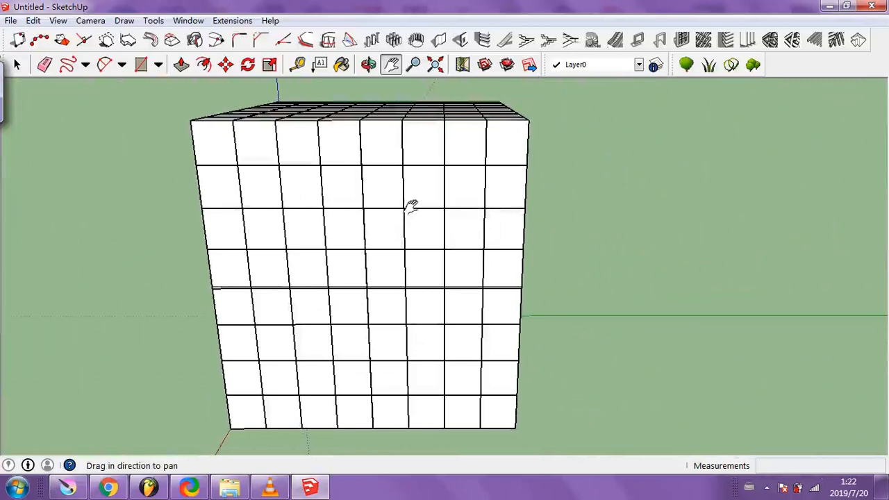
scroll(411, 206, "down", 2)
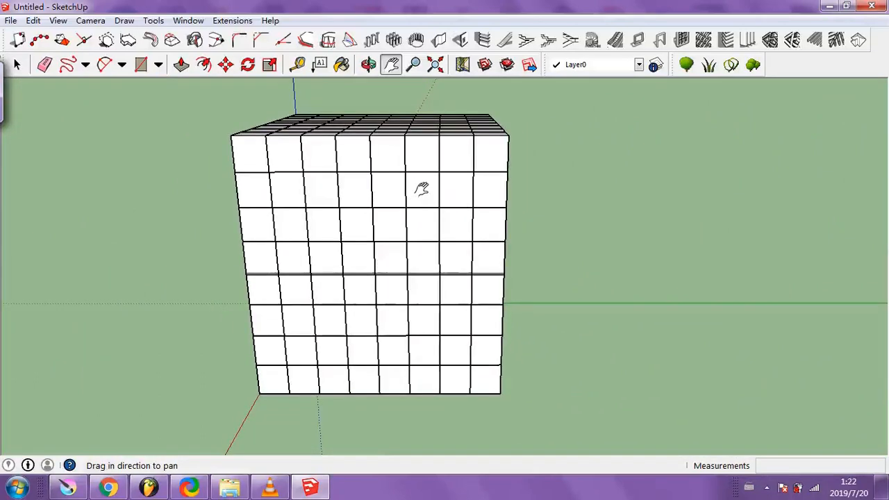
left_click_drag(347, 177, 371, 196)
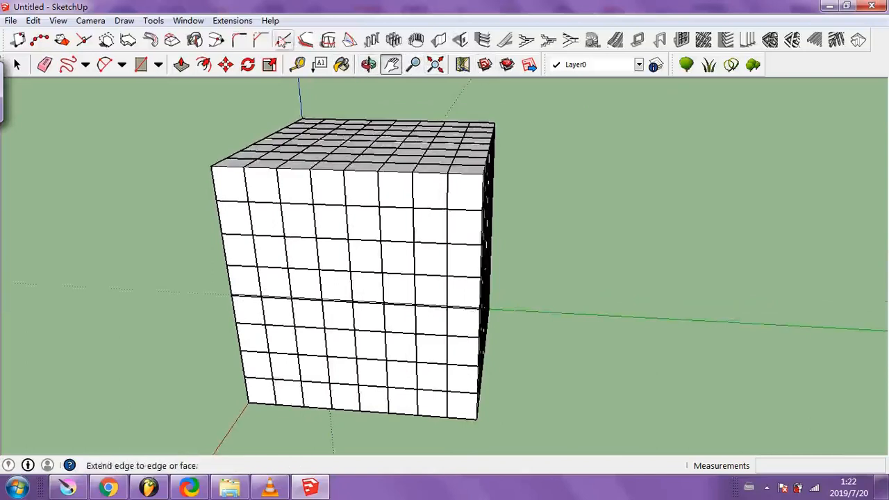
Apply the Wireframe style from the Default Styles to the model and close the style settings
left_click(194, 21)
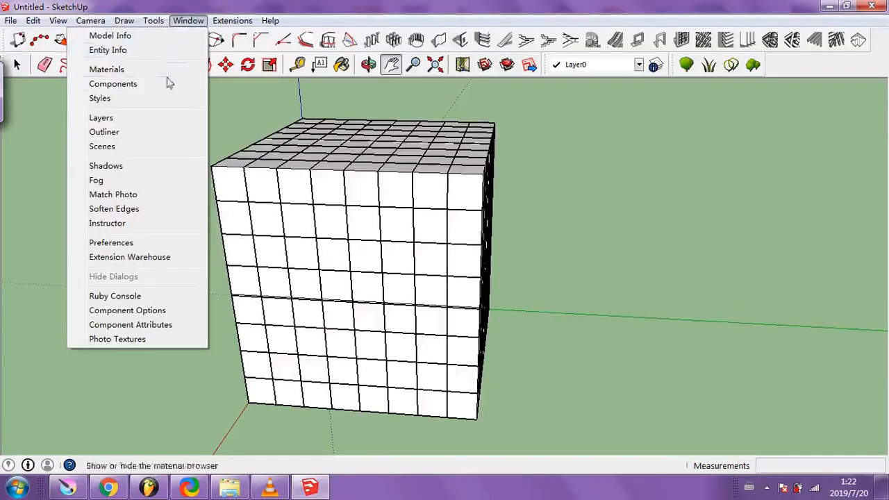
left_click(99, 99)
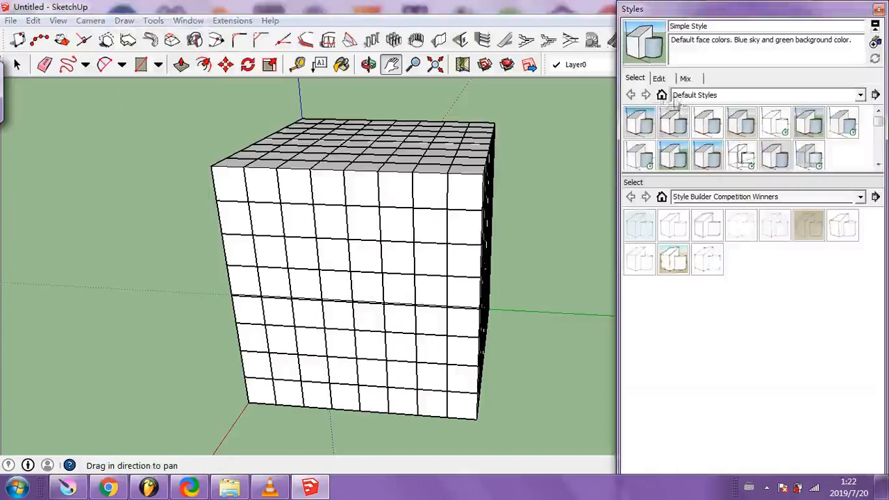
left_click(742, 156)
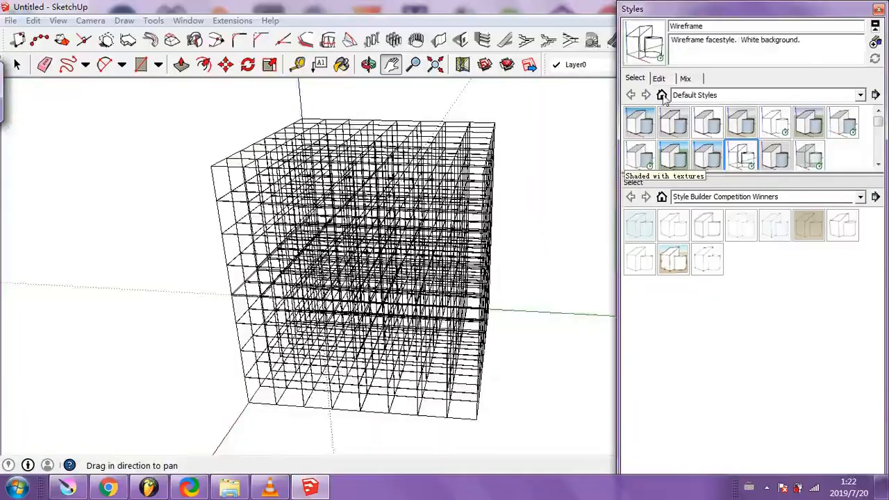
left_click(879, 10)
Examine the perspective views from inside the wireframe grid at several angles
left_click_drag(587, 271, 399, 275)
scroll(416, 243, "up", 5)
left_click_drag(427, 228, 288, 264)
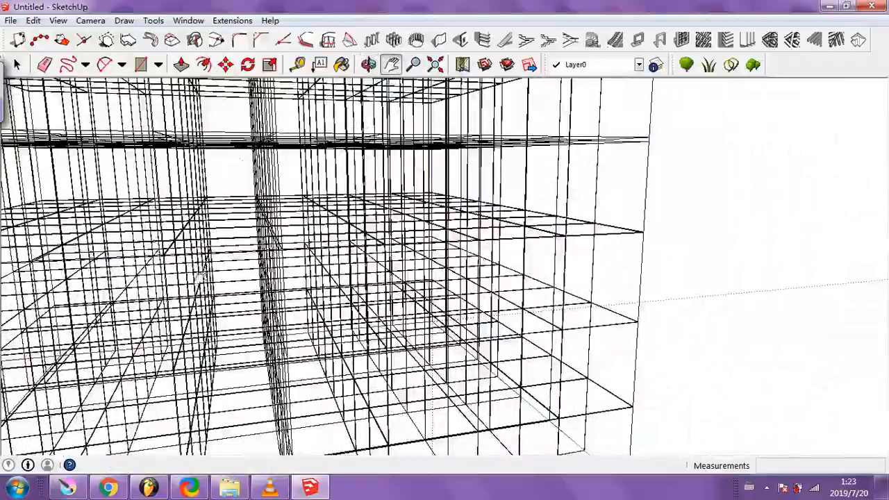
left_click_drag(201, 279, 389, 326)
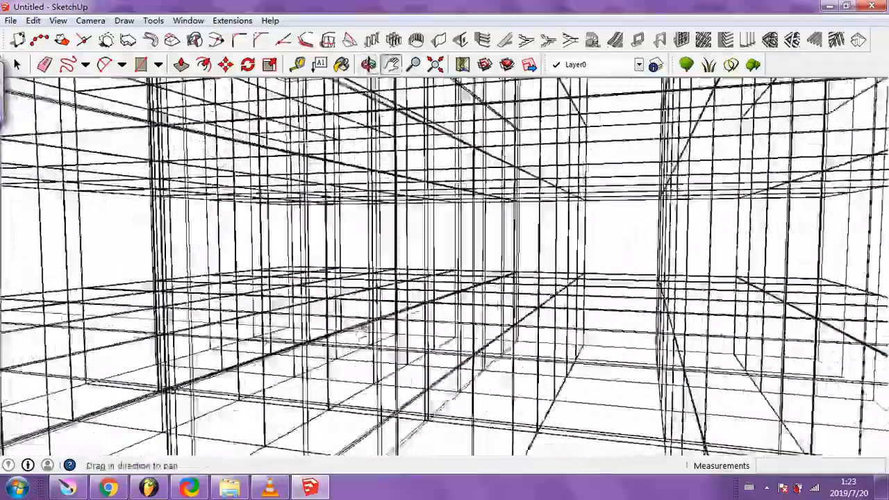
left_click_drag(363, 329, 312, 343)
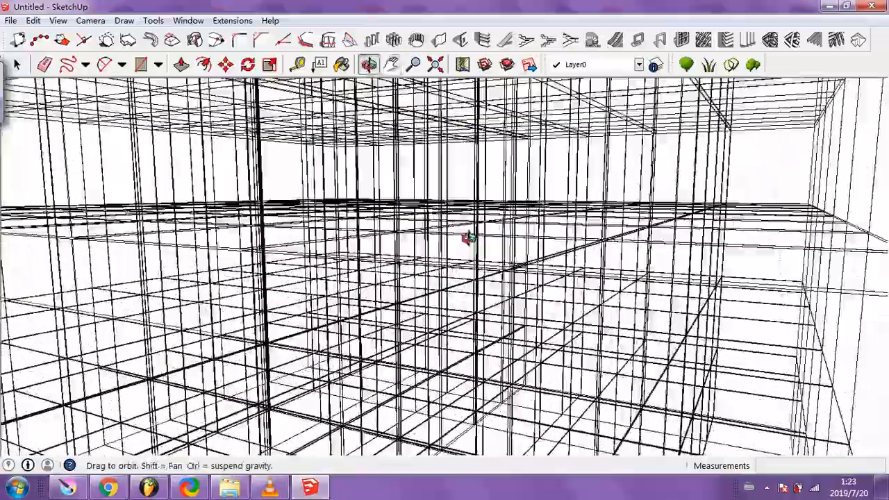
left_click_drag(469, 238, 371, 254)
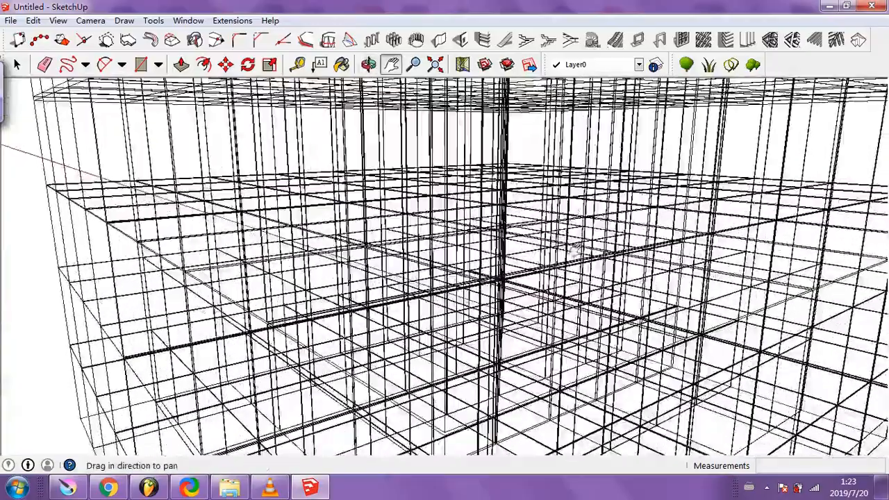
left_click_drag(575, 250, 476, 284)
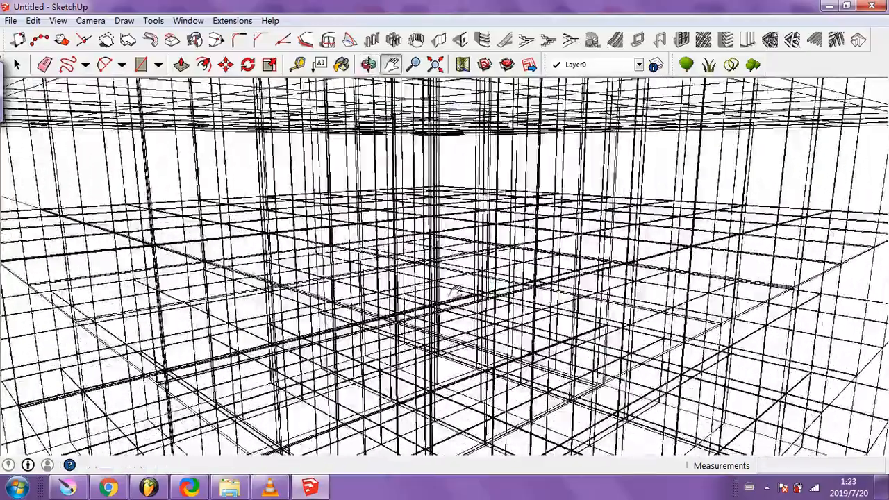
left_click_drag(436, 232, 347, 261)
scroll(399, 262, "down", 5)
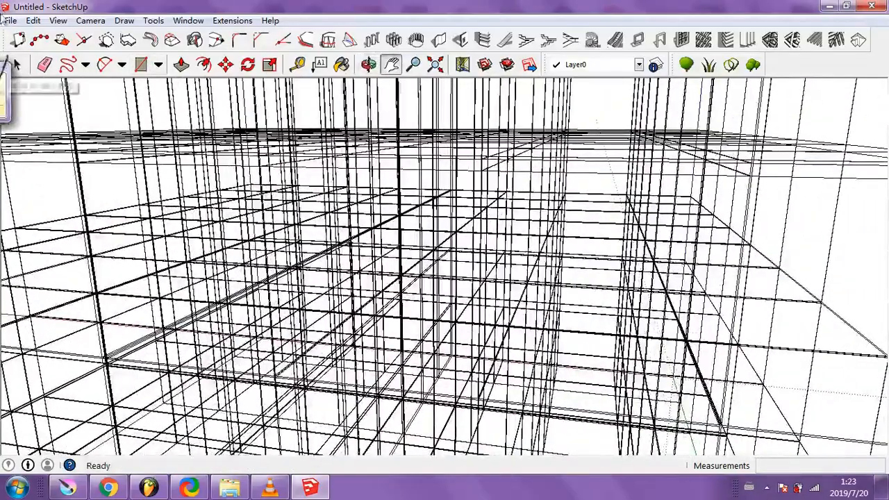
Apply the X-ray style from the Default Styles to the grid model
left_click(188, 20)
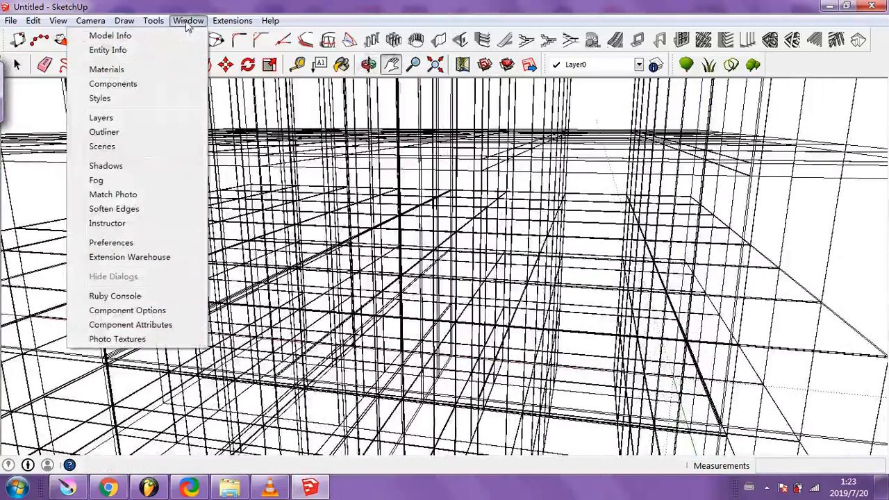
left_click(100, 98)
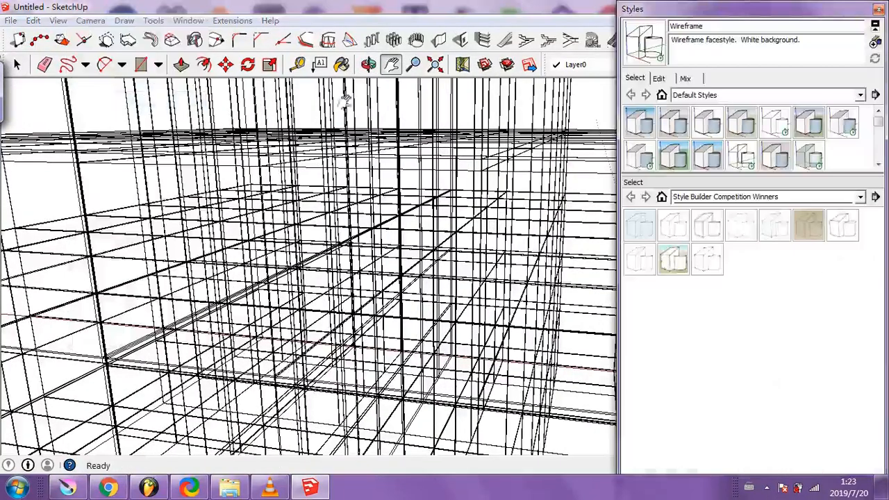
left_click(810, 156)
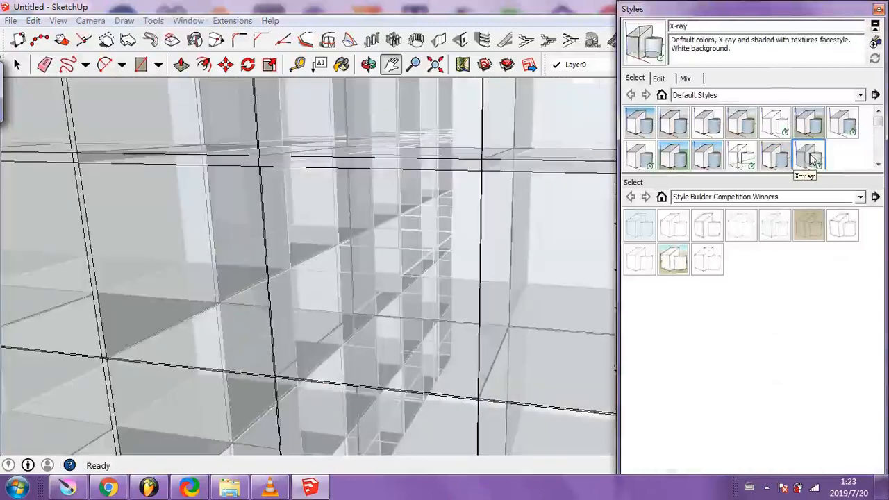
Examine the X-ray grid from inside at several angles, close up and from farther away
mouse_move(468, 266)
left_mouse_down()
mouse_move(340, 276)
mouse_move(241, 263)
mouse_move(516, 254)
mouse_move(444, 281)
left_mouse_up()
scroll(393, 296, "up", 5)
left_click_drag(311, 277, 302, 258)
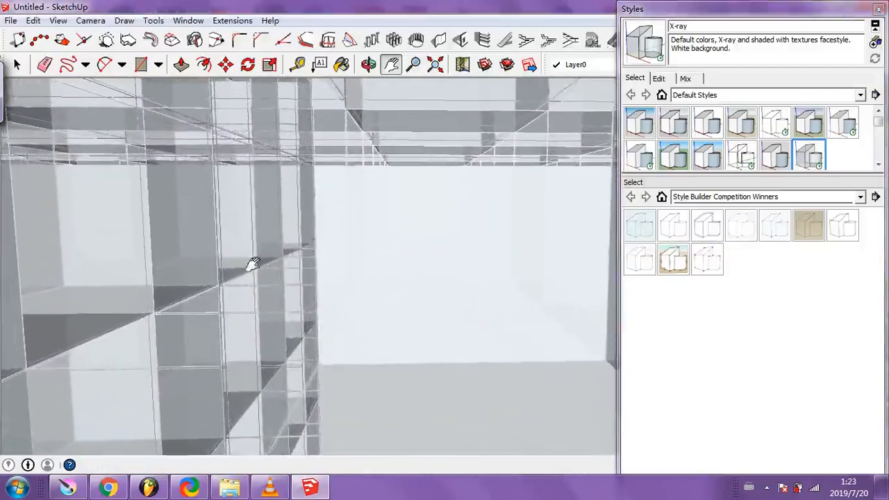
left_click_drag(250, 266, 584, 234)
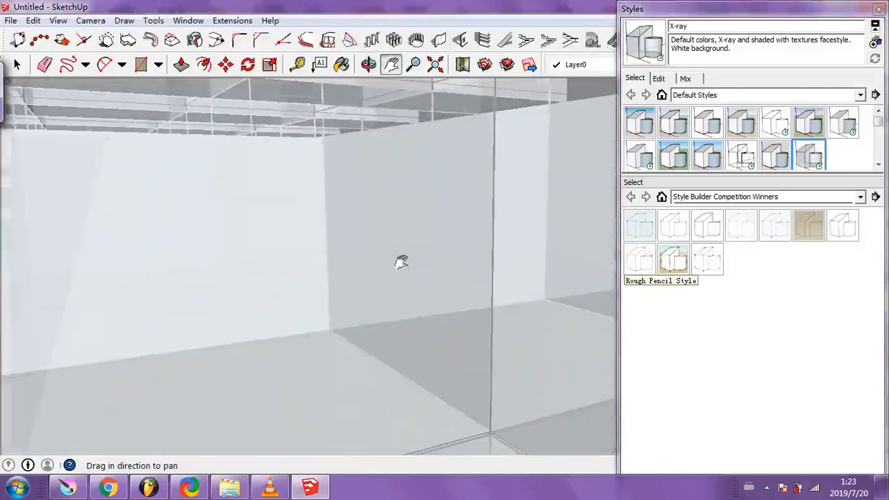
left_click_drag(401, 259, 174, 250)
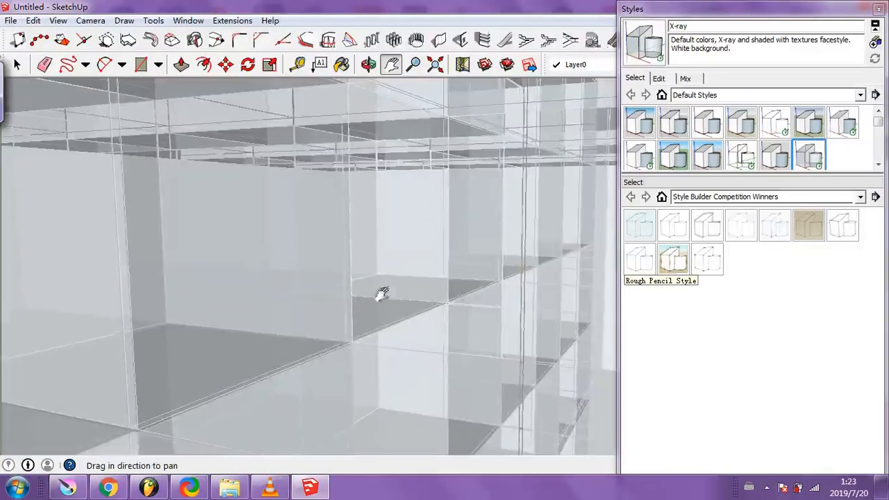
left_click_drag(382, 293, 252, 247)
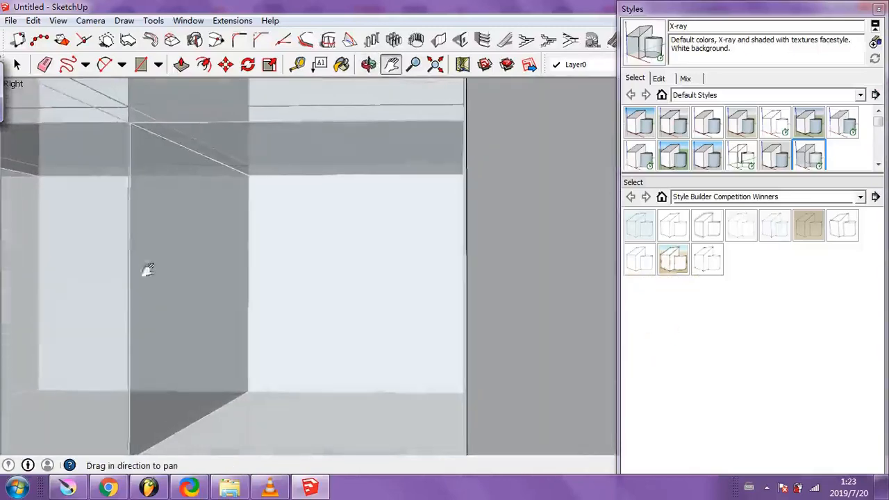
left_click_drag(147, 269, 384, 333)
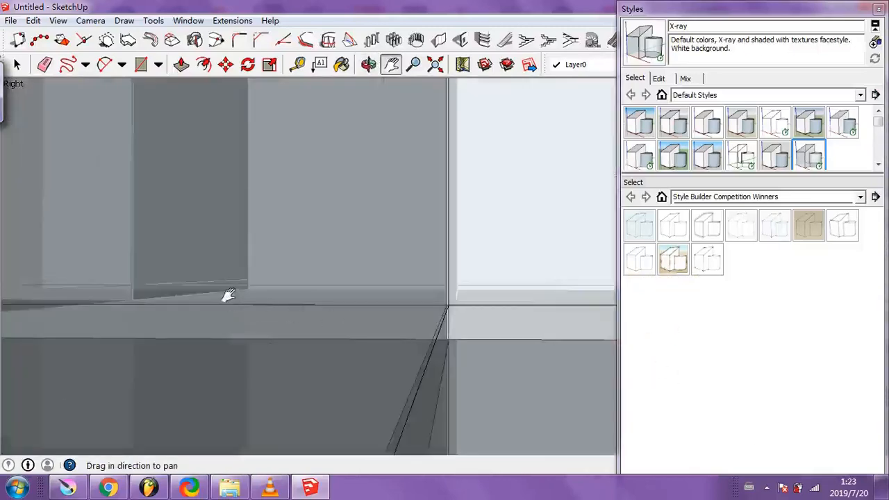
left_click_drag(228, 295, 50, 338)
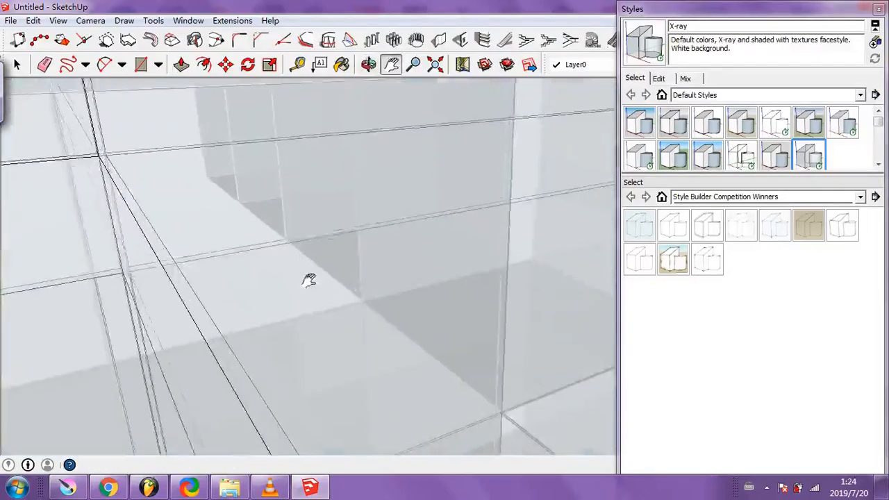
left_click_drag(490, 240, 305, 385)
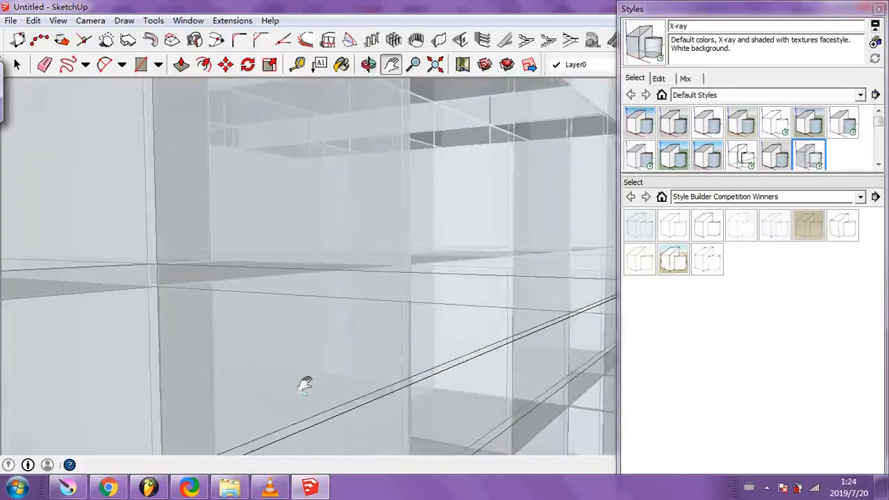
Apply the Wireframe style from the Default Styles to the grid and close the style settings
left_click(742, 157)
left_click(707, 155)
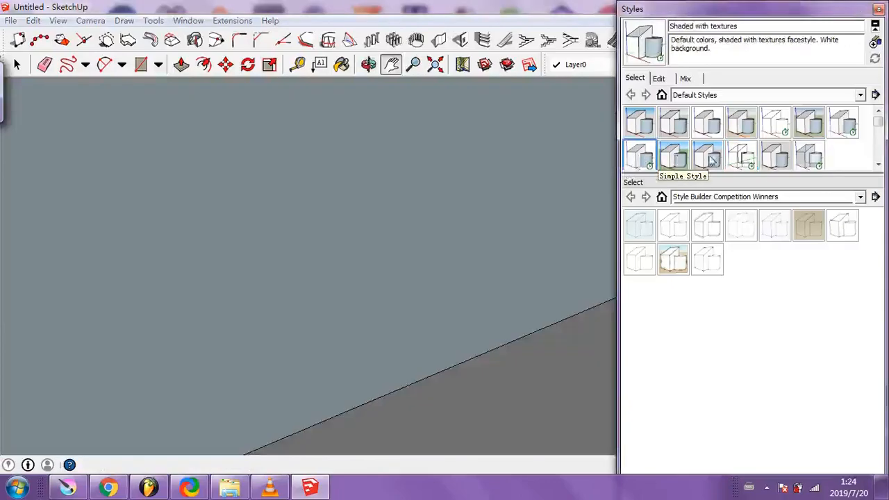
left_click(673, 156)
left_click(742, 157)
left_click_drag(473, 248, 608, 214)
left_click(879, 9)
mouse_move(422, 247)
left_mouse_down()
mouse_move(453, 240)
mouse_move(438, 250)
left_mouse_up()
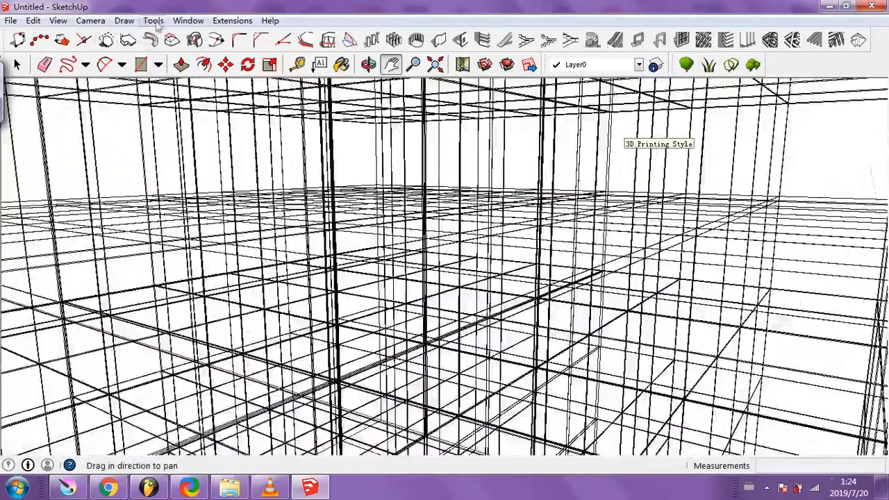
Preview fog on the wireframe grid, switch it back off and close the fog settings
left_click(188, 20)
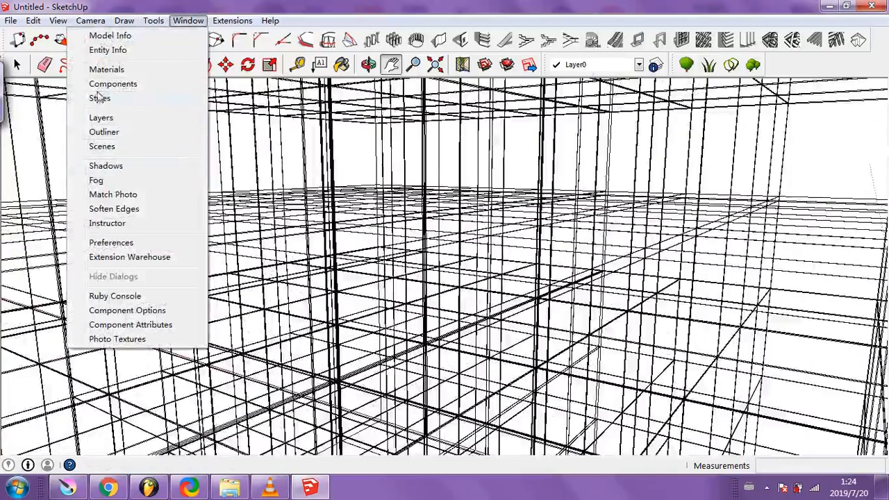
left_click(96, 181)
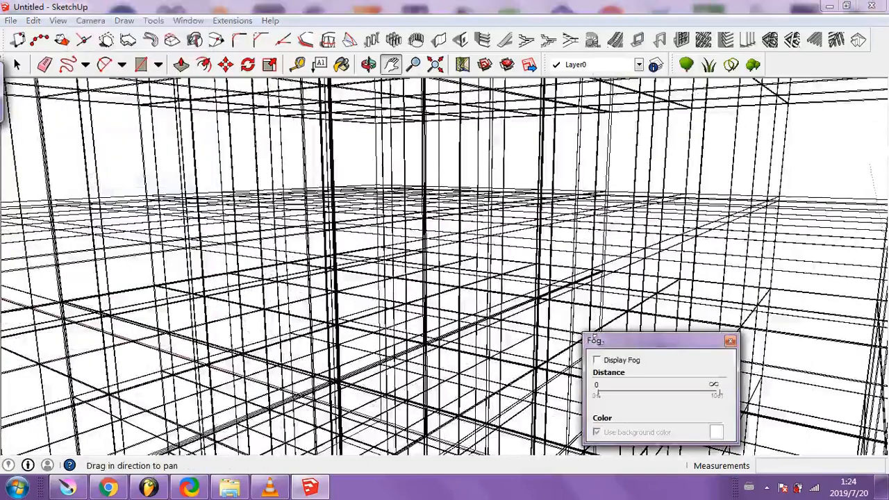
left_click_drag(623, 348, 638, 273)
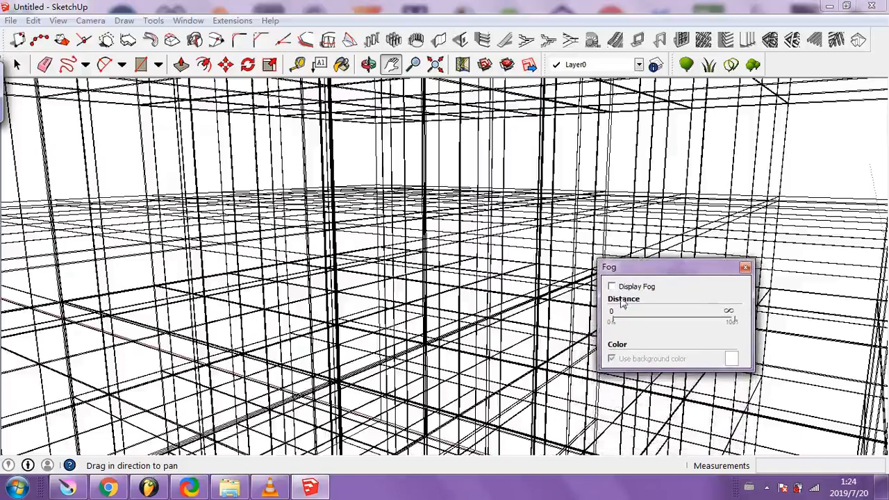
left_click(612, 287)
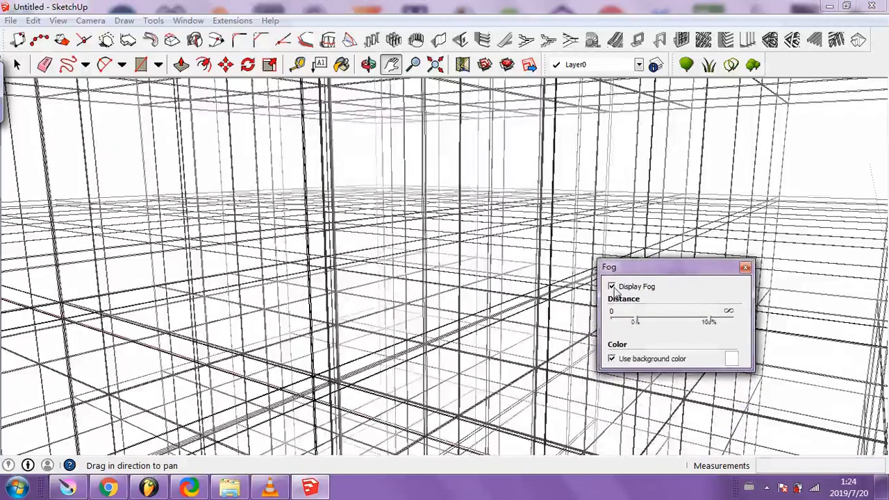
left_click(612, 287)
left_click(744, 270)
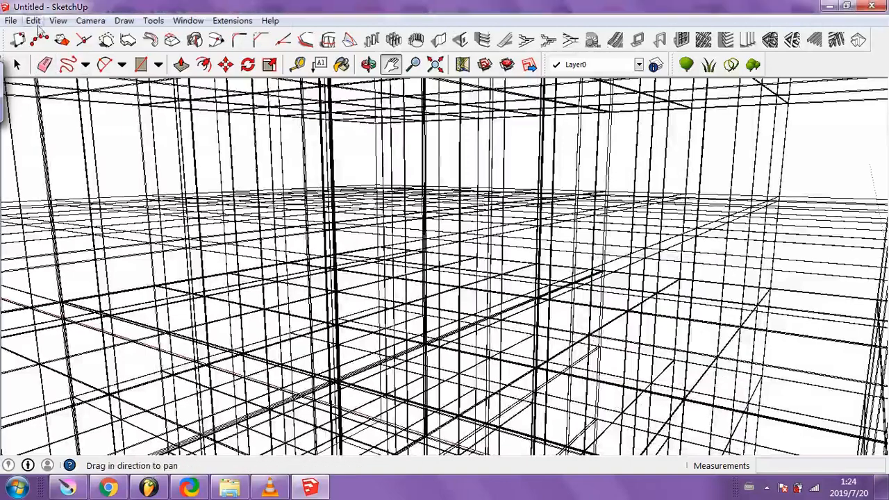
Display fog in the model and reduce its 100% distance so the far grid lines fade out
left_click(58, 21)
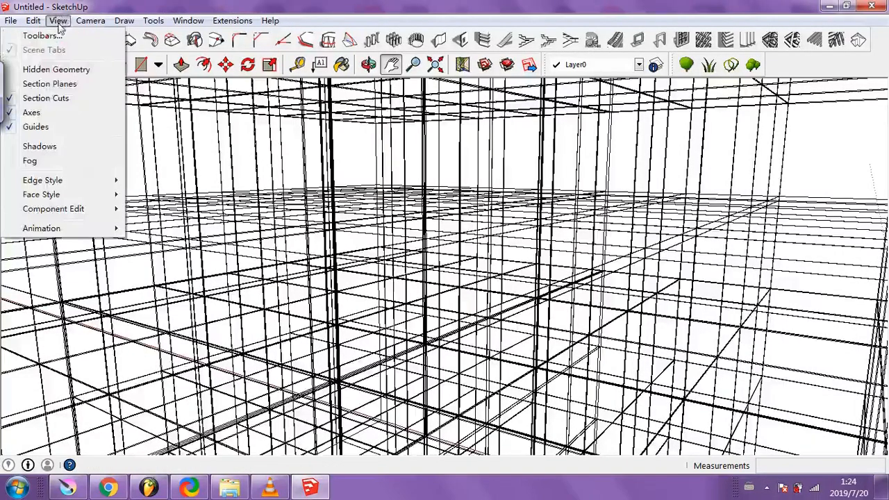
left_click(31, 160)
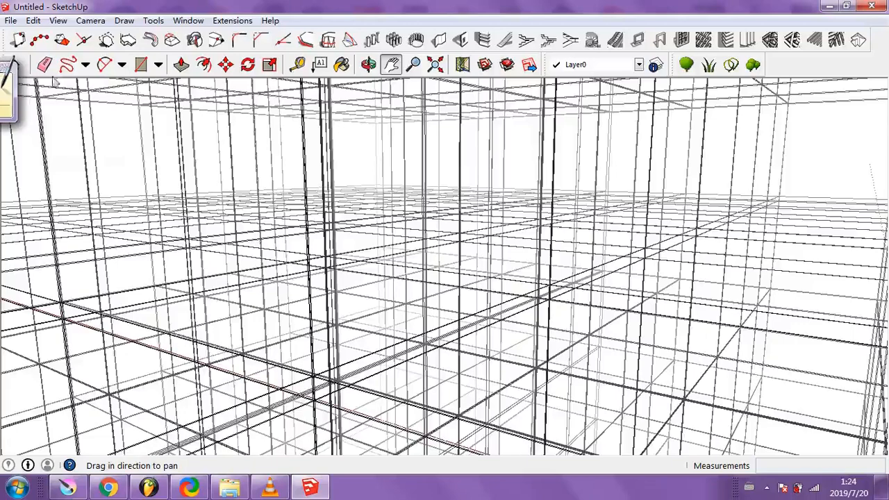
left_click(188, 20)
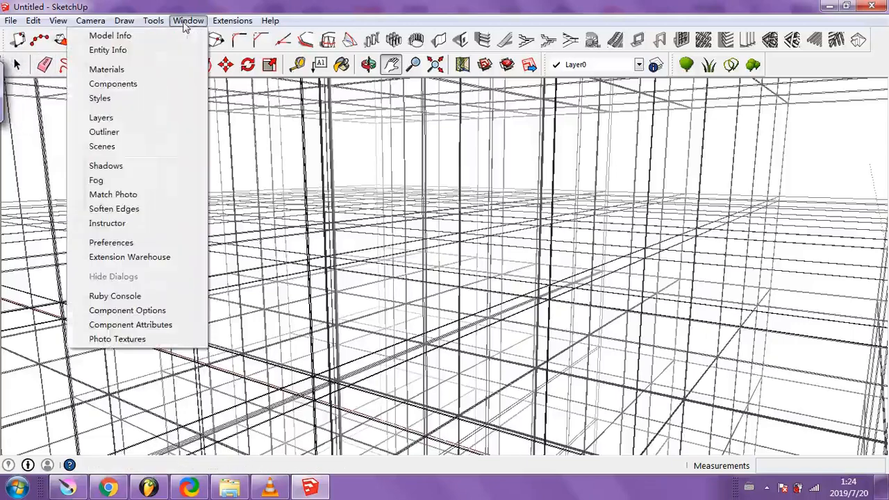
left_click(136, 182)
left_click(612, 287)
left_click(612, 287)
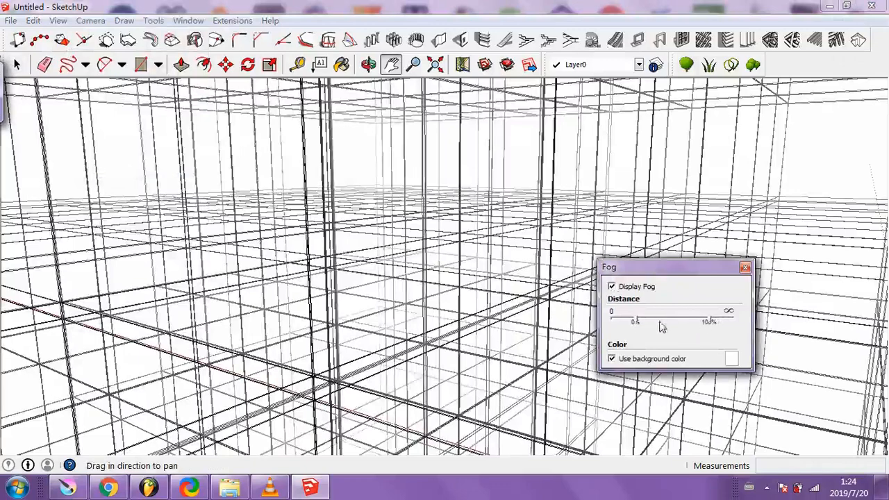
mouse_move(715, 326)
left_mouse_down()
mouse_move(692, 322)
mouse_move(701, 318)
left_mouse_up()
left_click_drag(640, 322, 614, 318)
mouse_move(701, 323)
left_mouse_down()
mouse_move(662, 321)
mouse_move(687, 322)
left_mouse_up()
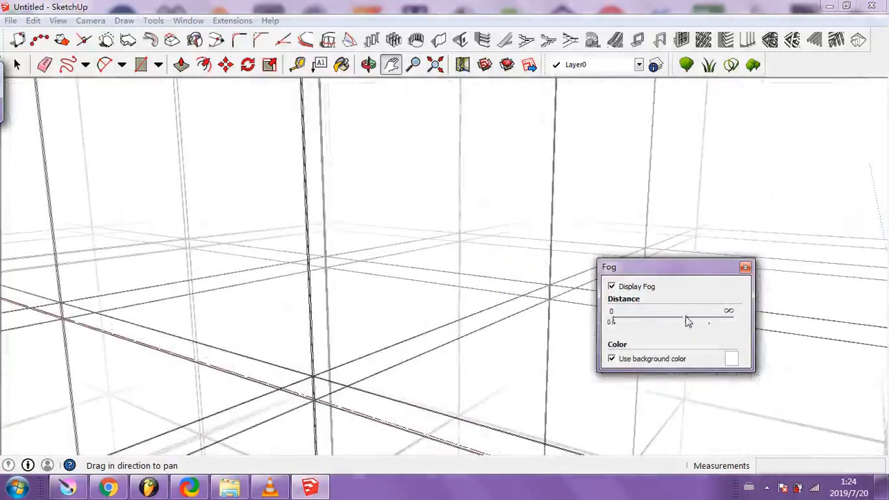
left_click(744, 269)
Examine the fogged perspective views from inside the wireframe grid at several angles
left_click_drag(590, 284, 456, 320)
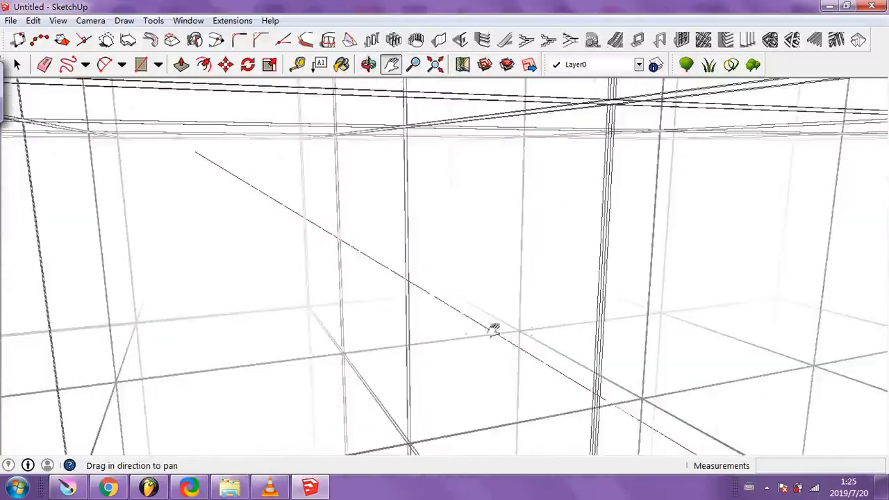
left_click_drag(607, 129, 461, 315)
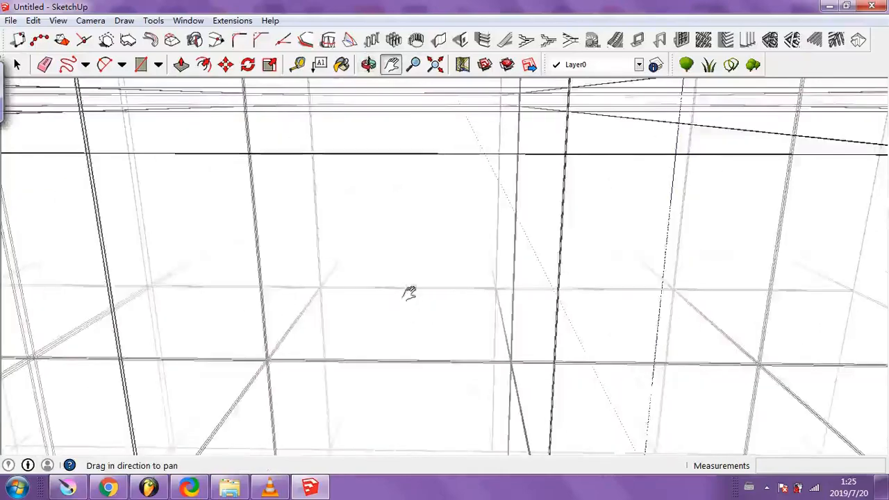
left_click_drag(408, 293, 385, 307)
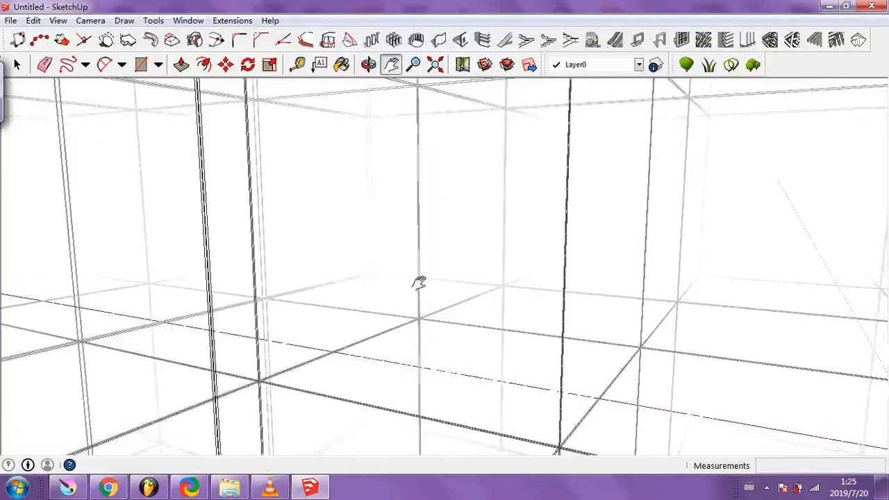
left_click_drag(418, 283, 395, 278)
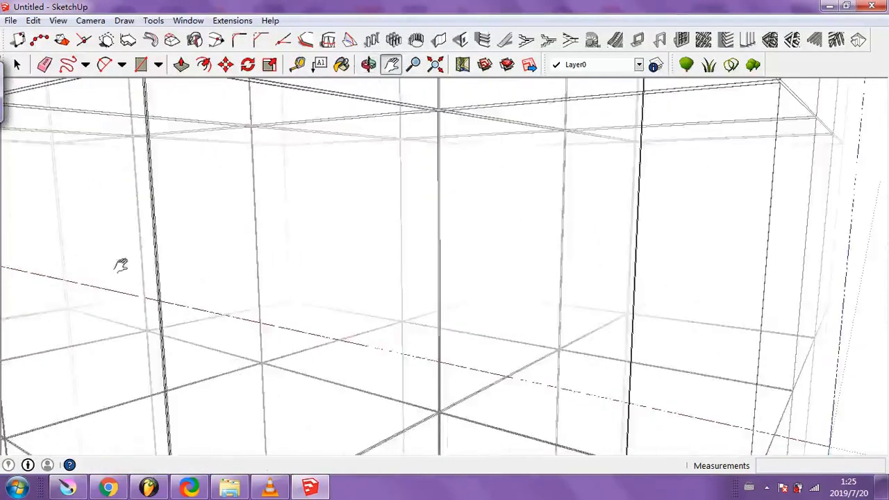
left_click_drag(154, 252, 5, 251)
left_click_drag(223, 251, 262, 265)
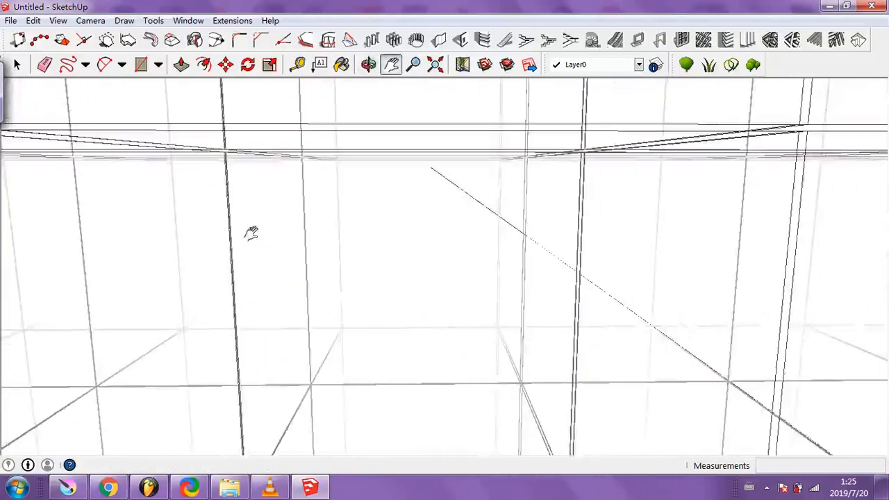
left_click_drag(203, 235, 139, 312)
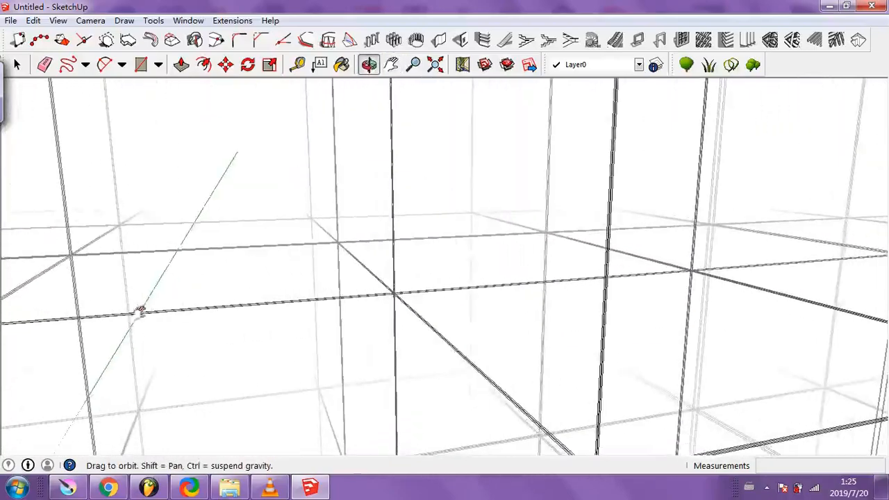
key("h")
Hide the model's axes so only the grid lines remain in the perspective view
left_click(59, 20)
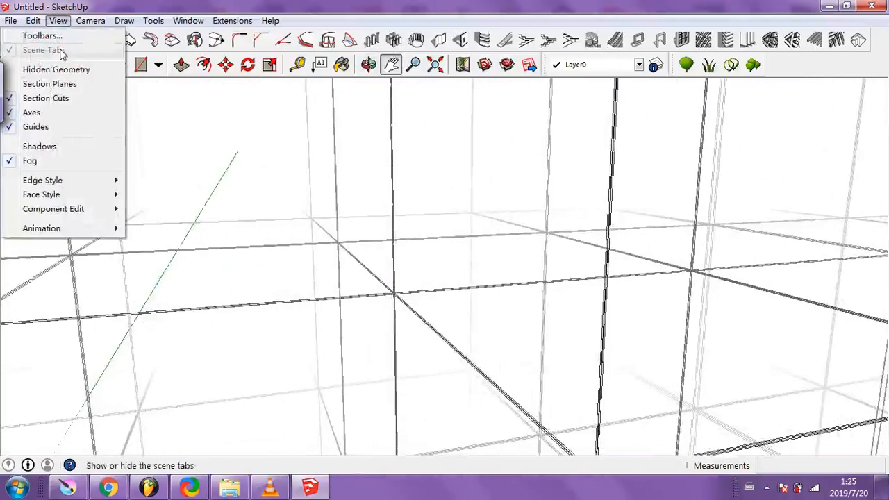
left_click(35, 113)
left_click_drag(405, 339, 470, 335)
left_click_drag(506, 300, 545, 295)
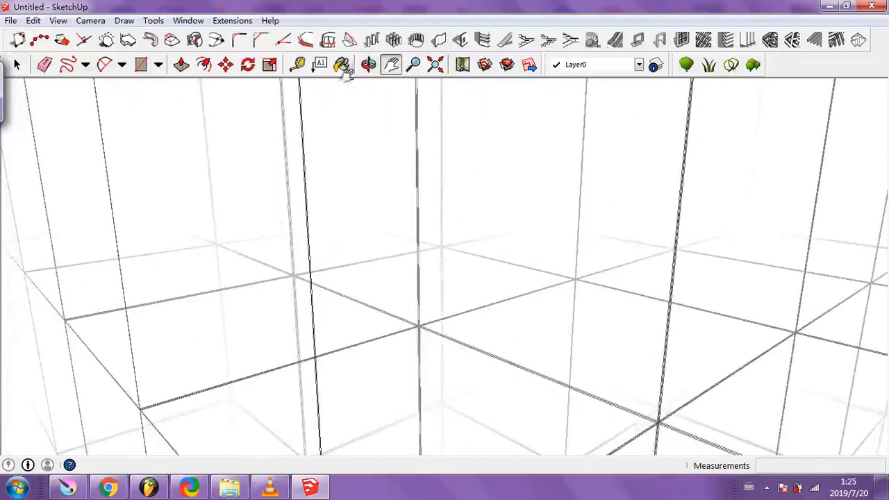
Increase the fog's 100% distance slightly so more of the far grid shows, and close the fog settings
left_click(223, 22)
mouse_move(188, 21)
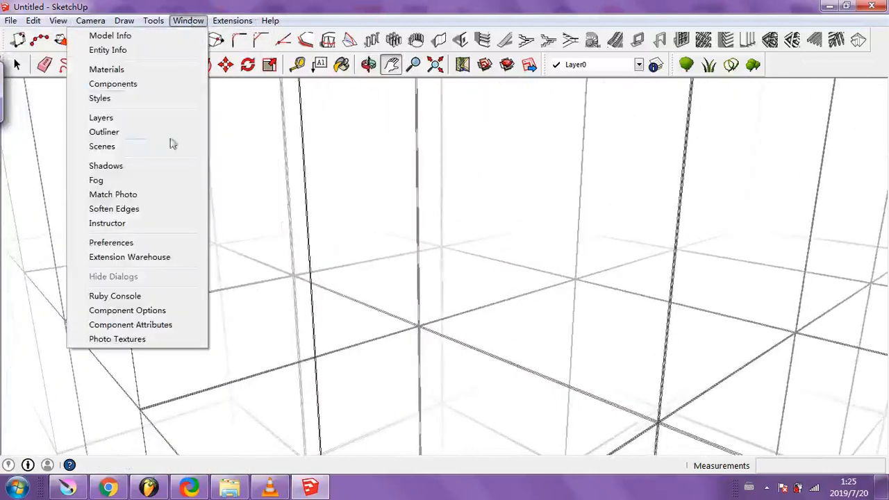
left_click(155, 184)
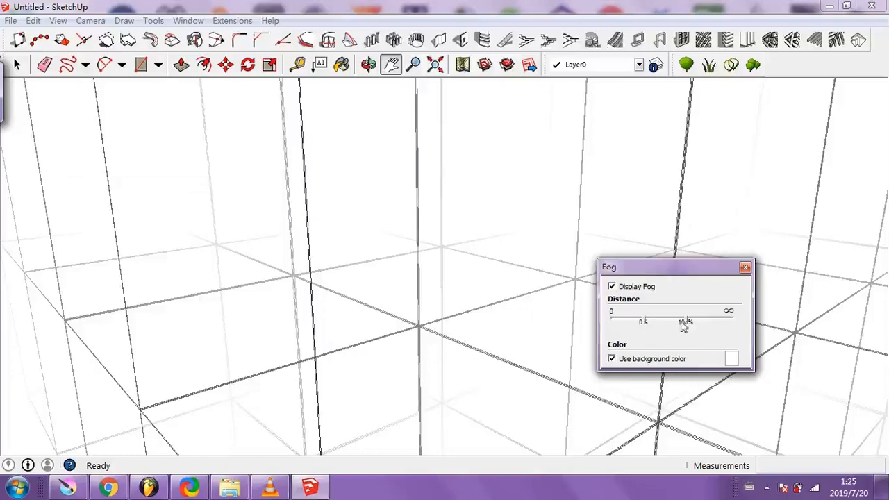
left_click_drag(684, 327, 700, 324)
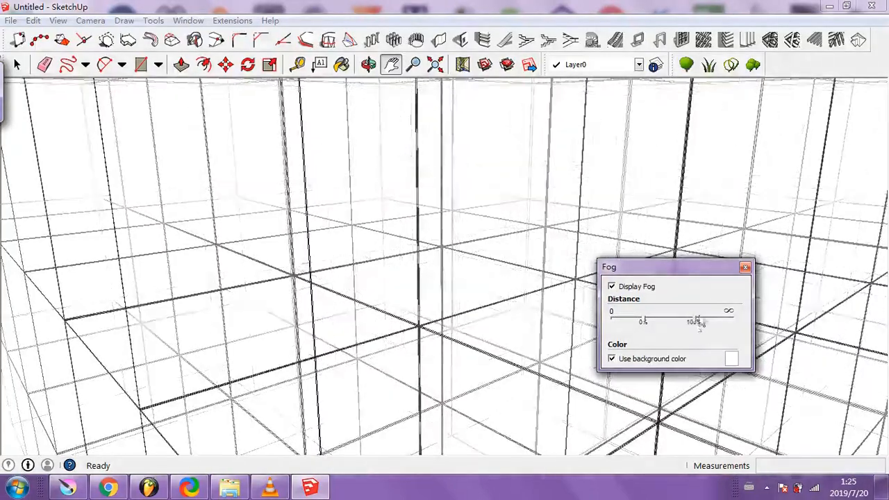
left_click(745, 268)
left_click_drag(681, 354, 410, 327)
Stop the fog using the background color and give it a pale yellow color from the color wheel
left_click(186, 21)
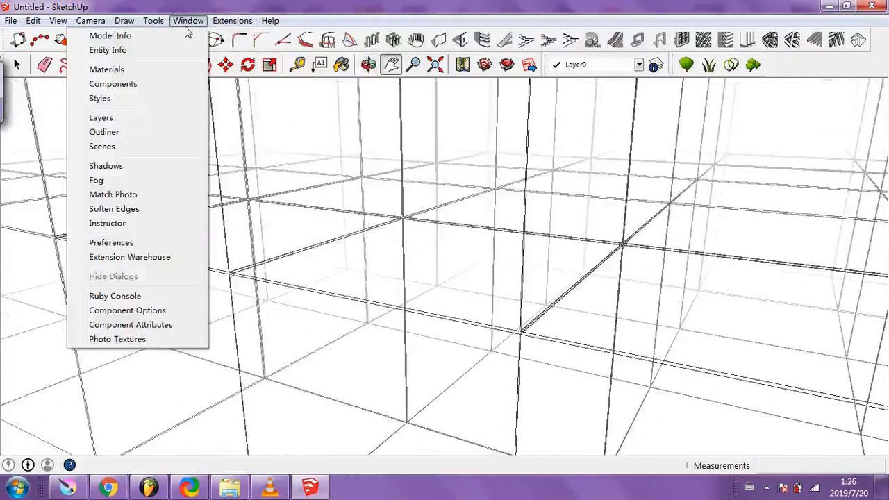
left_click(141, 181)
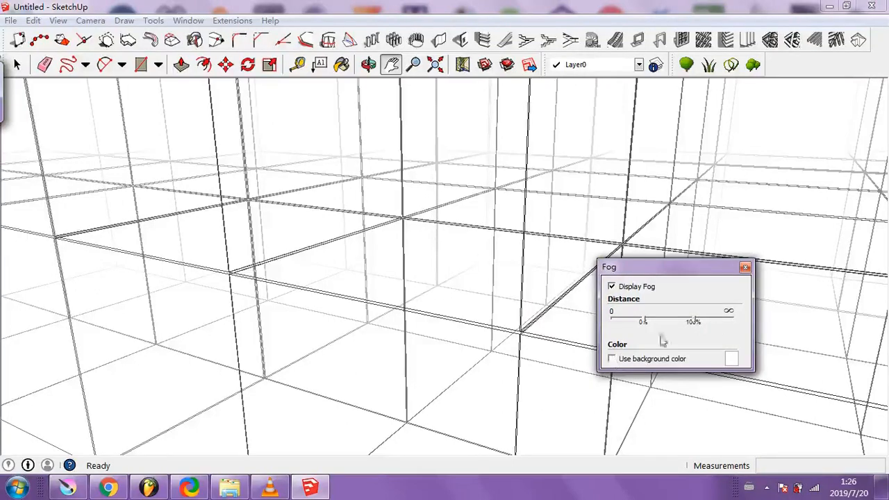
left_click(730, 360)
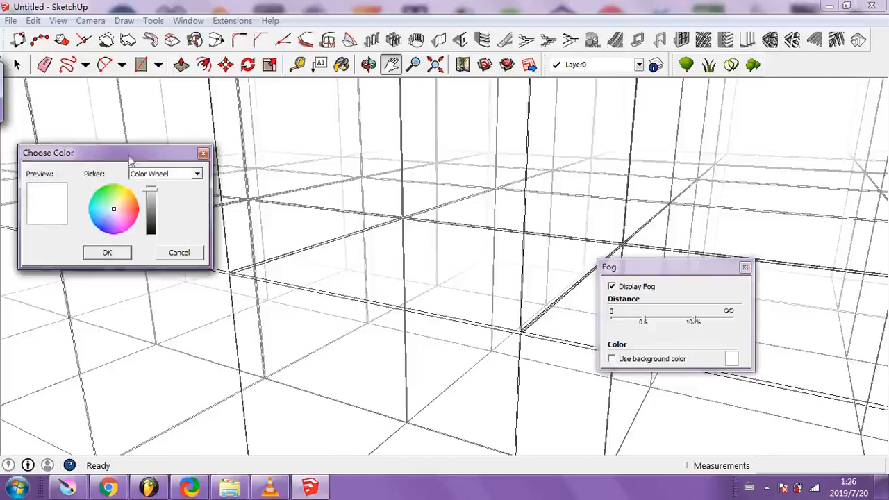
left_click_drag(130, 159, 150, 165)
left_click(133, 212)
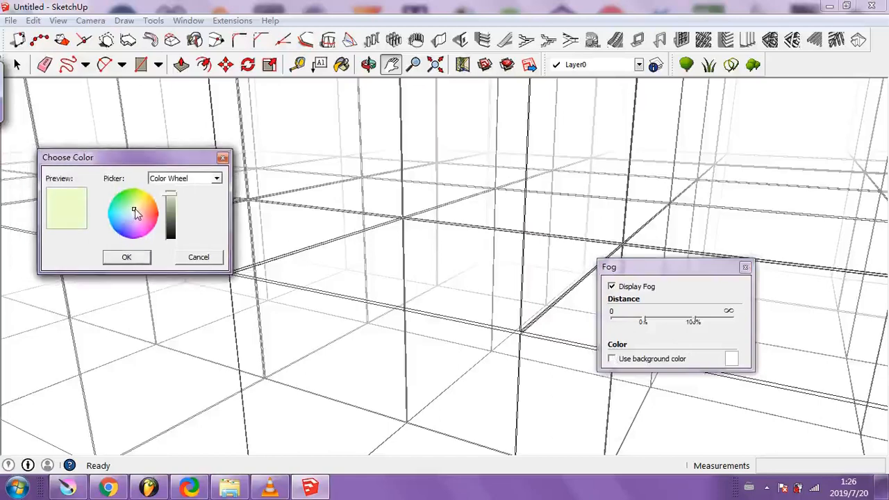
left_click(127, 257)
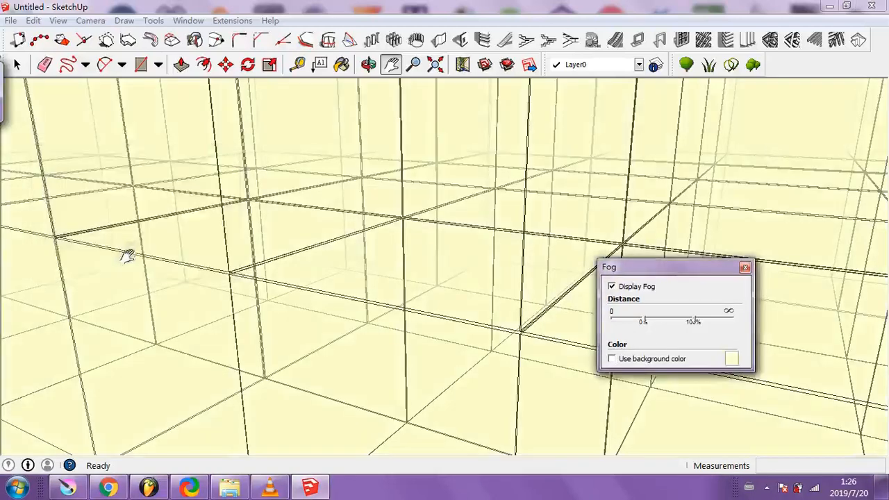
Change the fog color to a near-white shade with the color wheel and close the fog settings
key("o")
left_click_drag(476, 361, 528, 350)
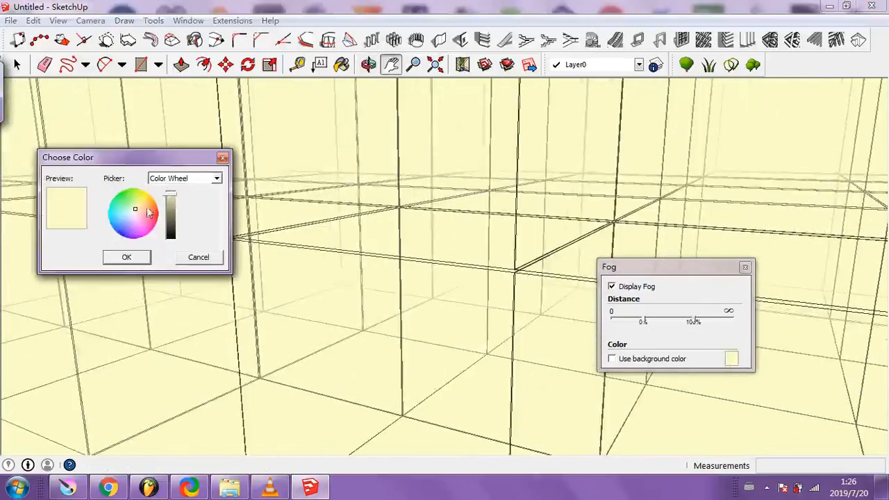
left_click(134, 212)
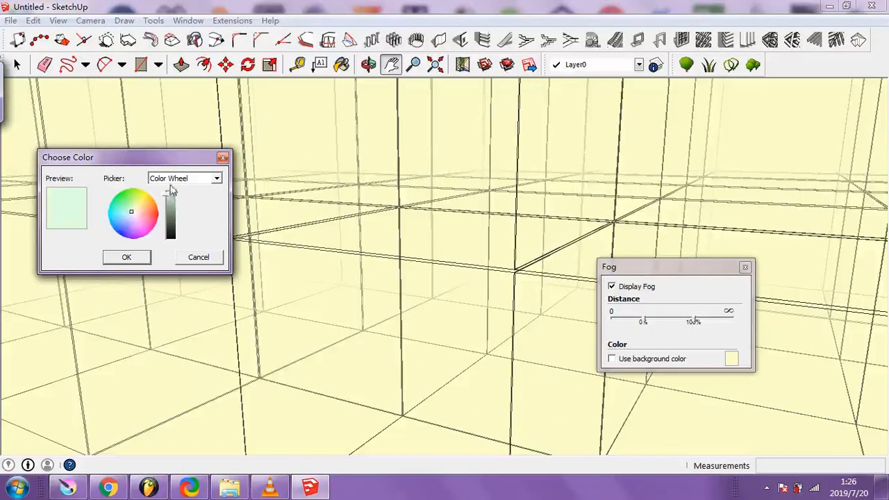
left_click(133, 214)
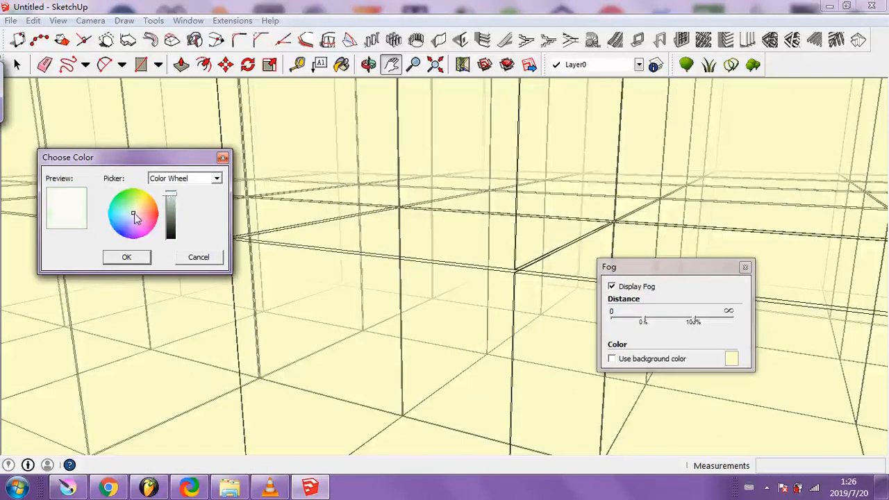
left_click(126, 257)
left_click(745, 267)
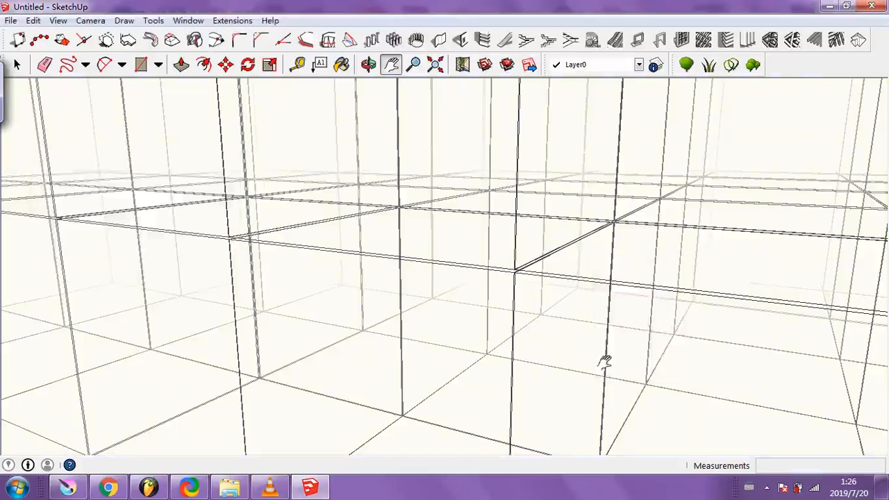
Frame a close perspective view from inside the fogged grid, looking across its floor lines
left_click_drag(604, 362, 313, 298)
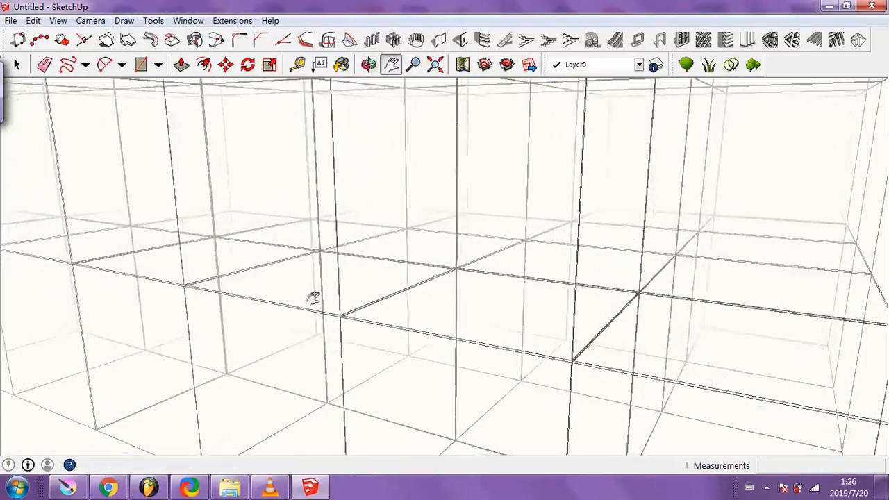
left_click(10, 21)
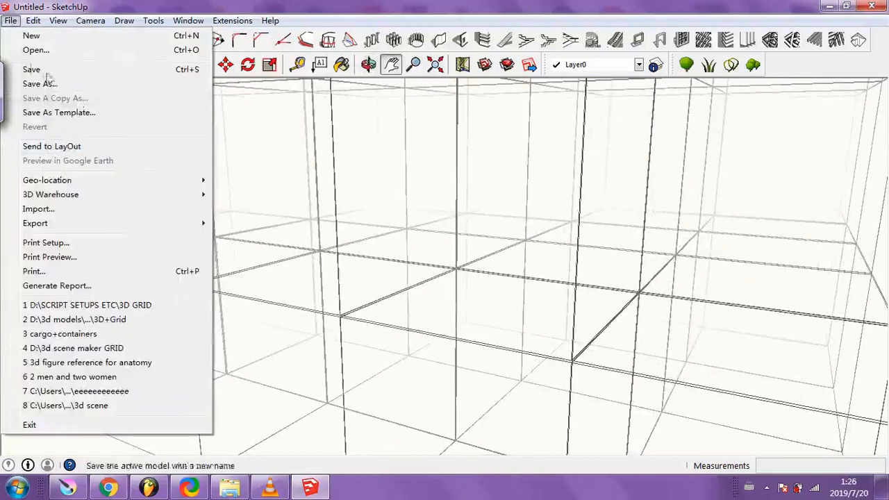
mouse_move(199, 223)
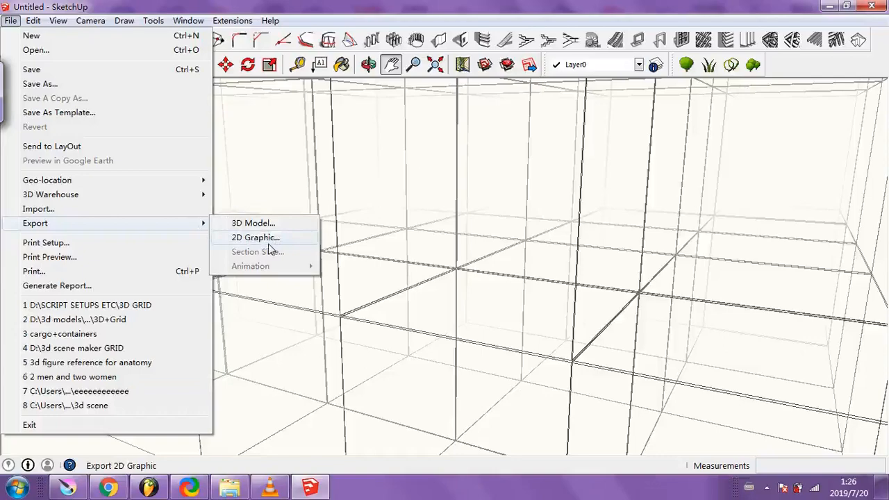
left_click(522, 4)
scroll(507, 306, "down", 3)
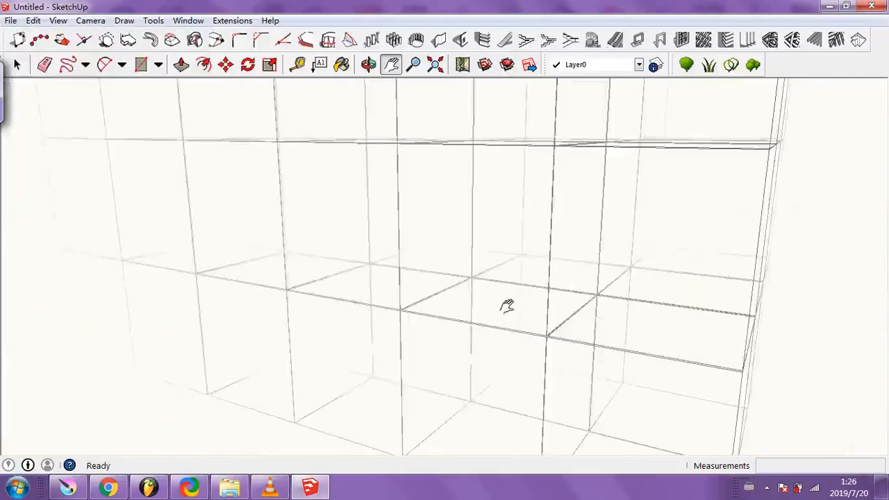
scroll(502, 298, "up", 4)
left_click_drag(413, 294, 431, 299)
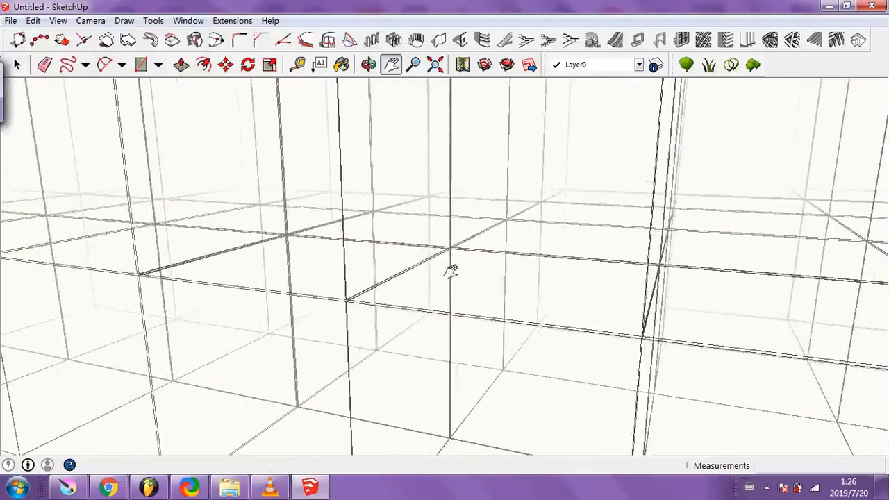
left_click(12, 21)
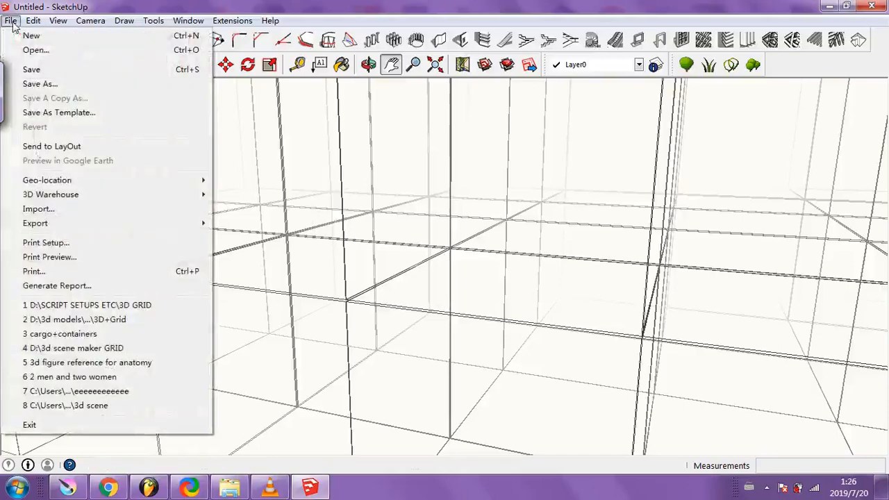
left_click(65, 83)
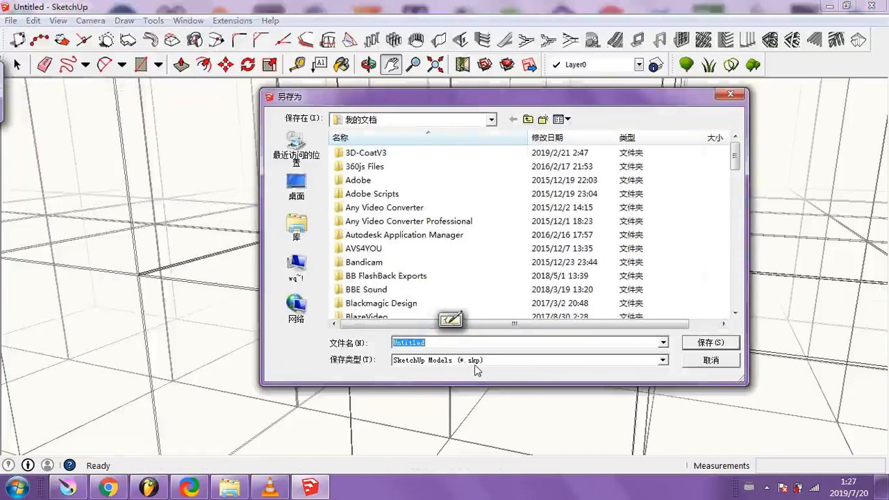
left_click(732, 96)
Export the current view as a 2D JPEG image named khgkgkkg to the desktop
left_click(13, 20)
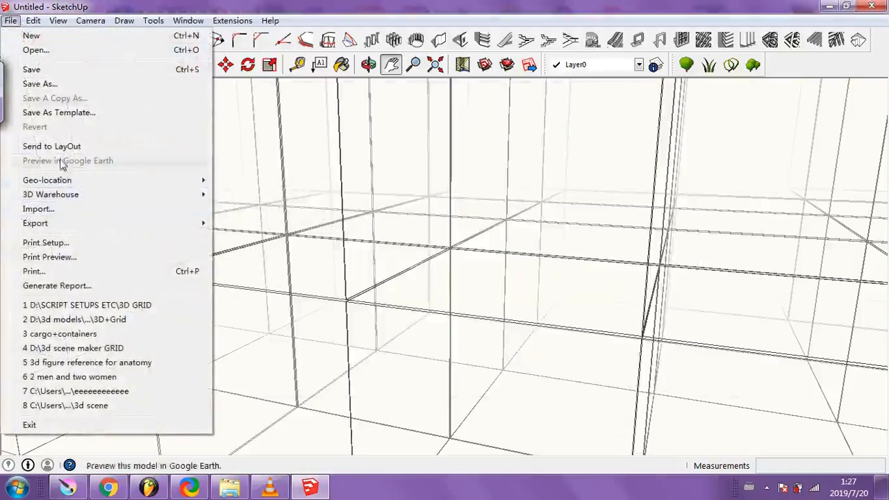
mouse_move(160, 230)
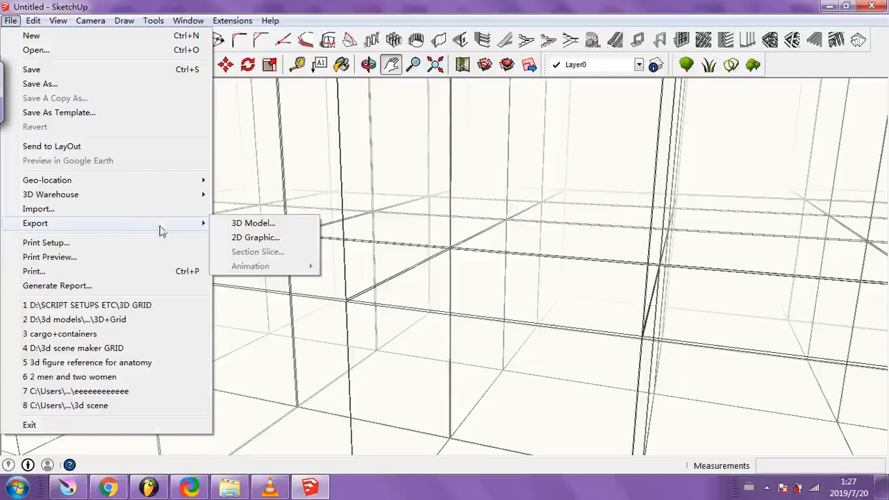
left_click(238, 243)
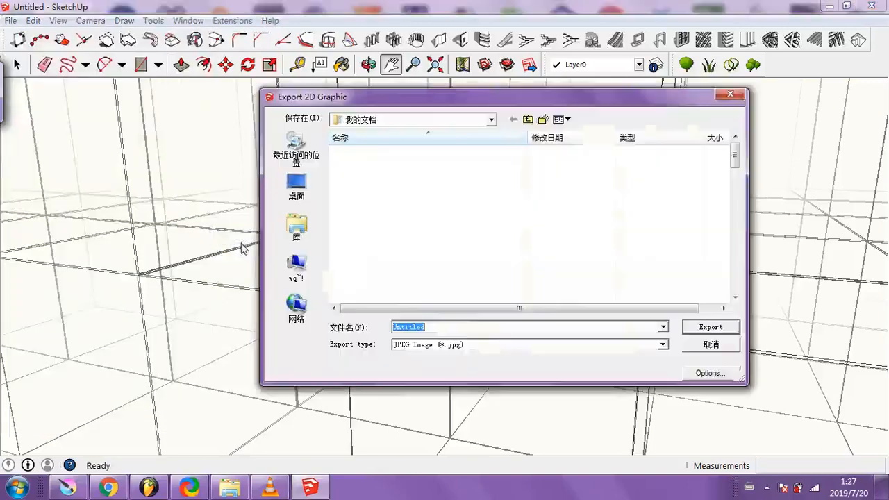
left_click(296, 186)
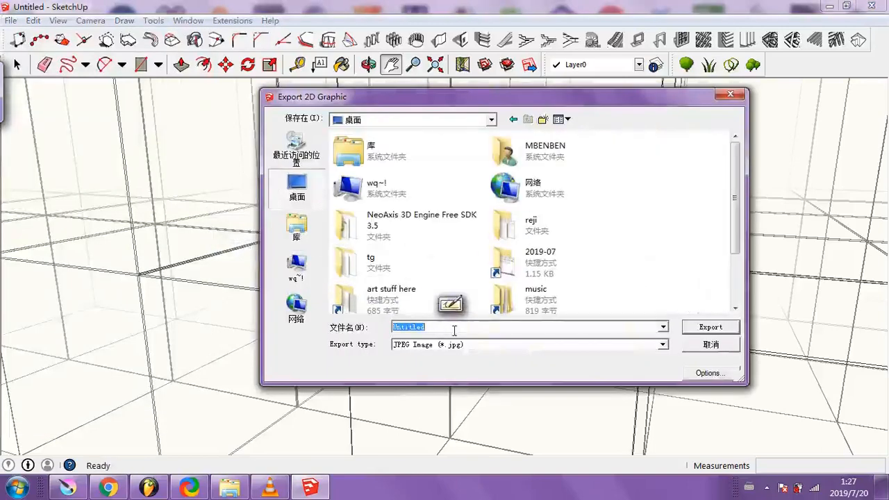
type("khgkgkkg")
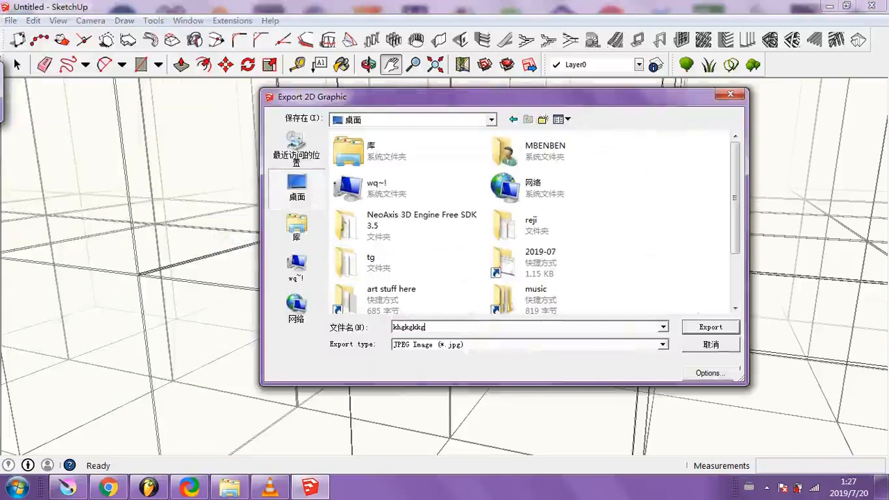
left_click(694, 330)
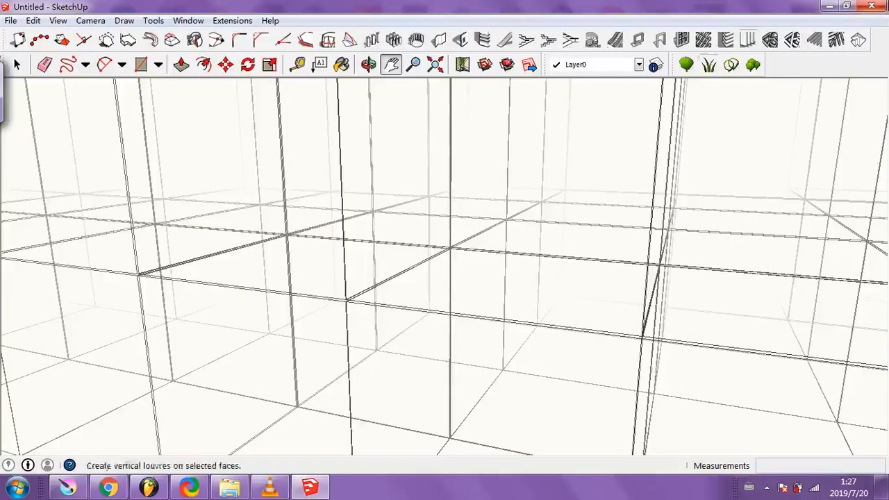
Close SketchUp and open the exported khgkgkkg image in FireAlpaca, dismissing its ad and maximizing the window
left_click(872, 6)
left_click(455, 273)
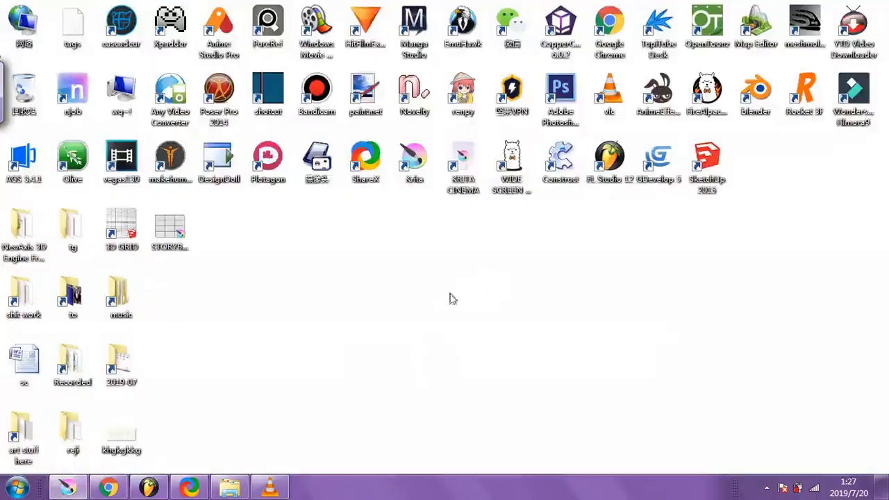
mouse_move(122, 432)
left_mouse_down()
mouse_move(702, 170)
mouse_move(702, 106)
left_mouse_up()
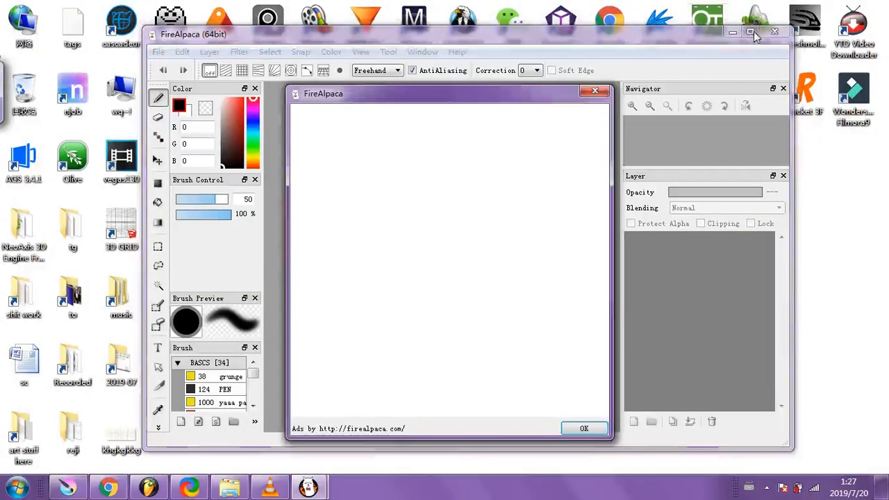
left_click(594, 91)
left_click(750, 33)
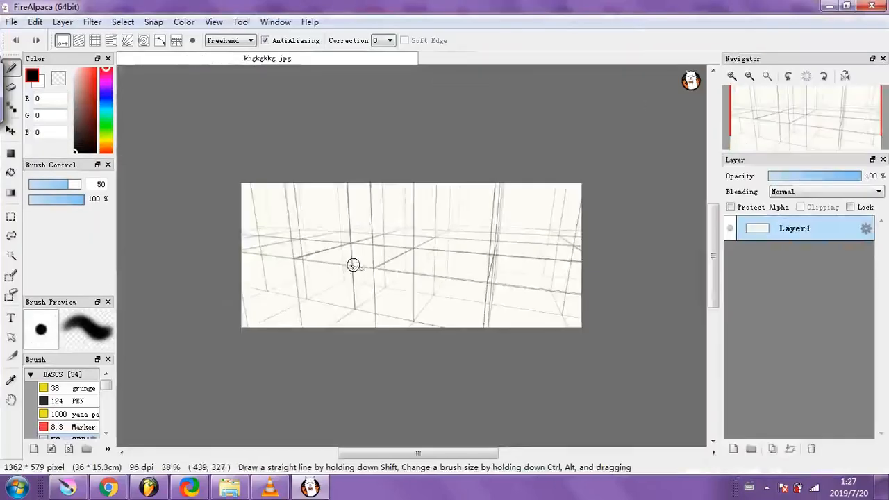
scroll(371, 266, "up", 2)
scroll(371, 271, "up", 1)
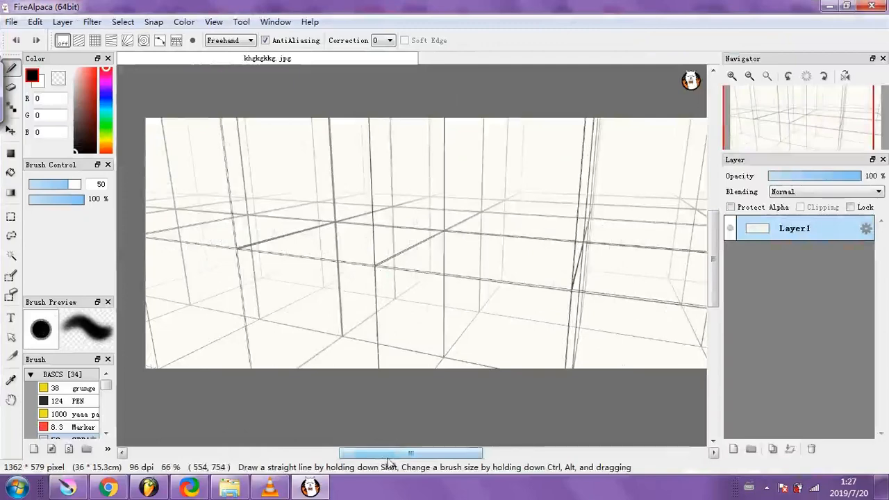
left_click_drag(387, 455, 391, 455)
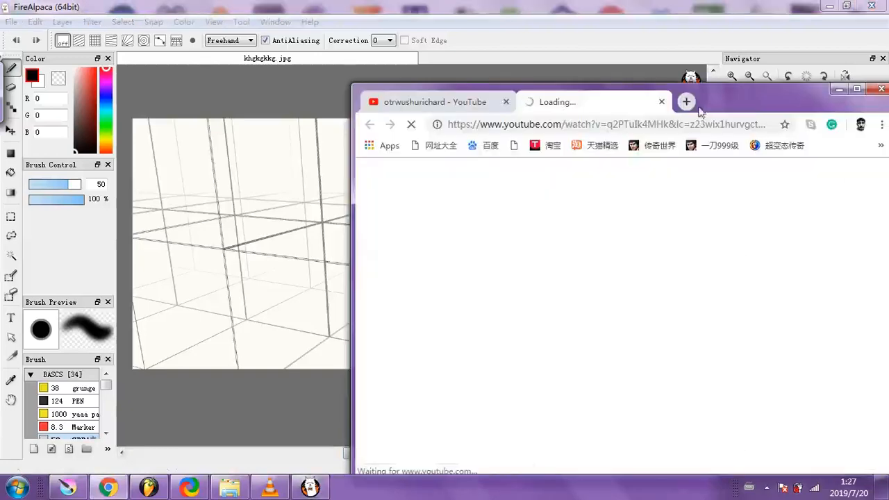
Close the loading YouTube tab and minimize the browser to return to the grid image
left_click(661, 102)
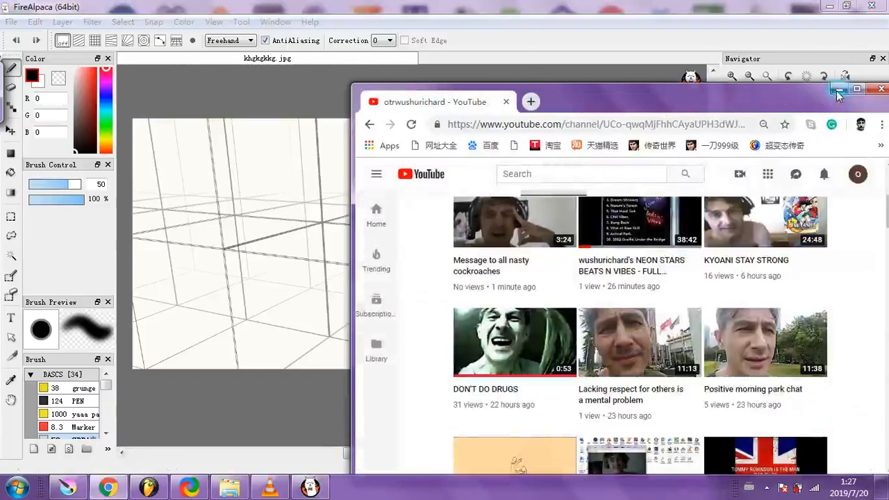
left_click(839, 89)
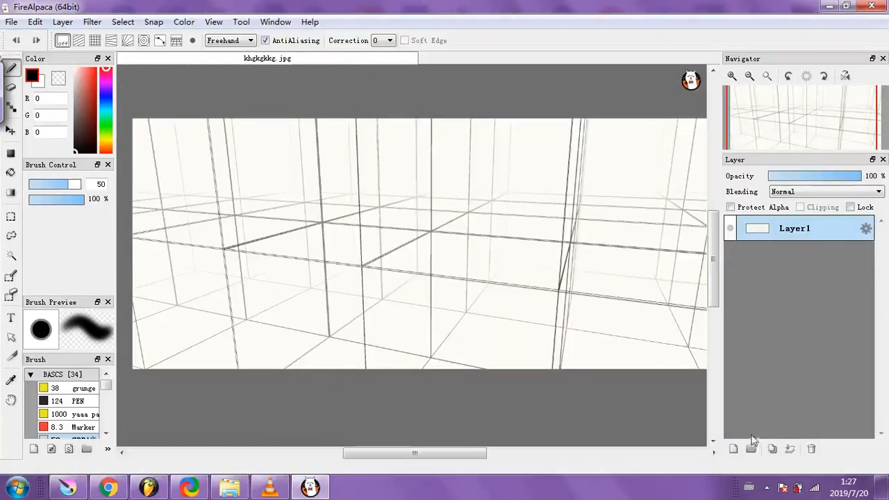
left_click(768, 487)
left_click(769, 486)
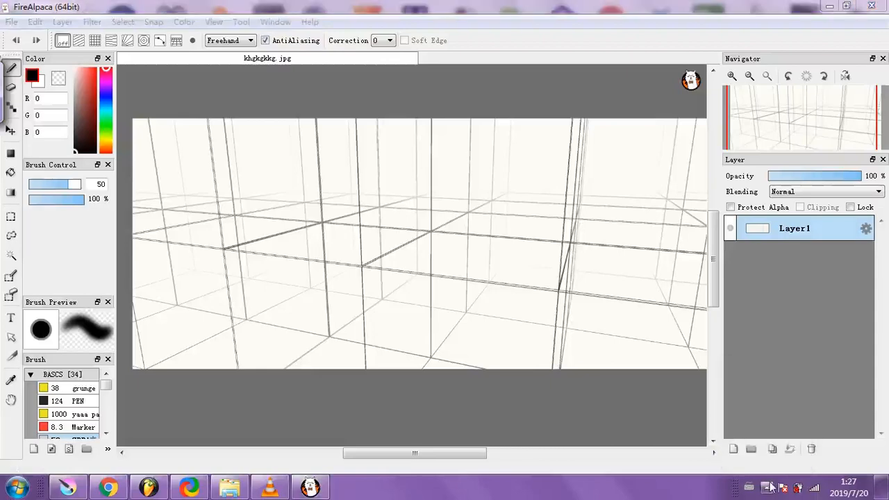
Add a new layer and cover the whole canvas in white, finishing with the PEN brush at size 340
left_click(735, 450)
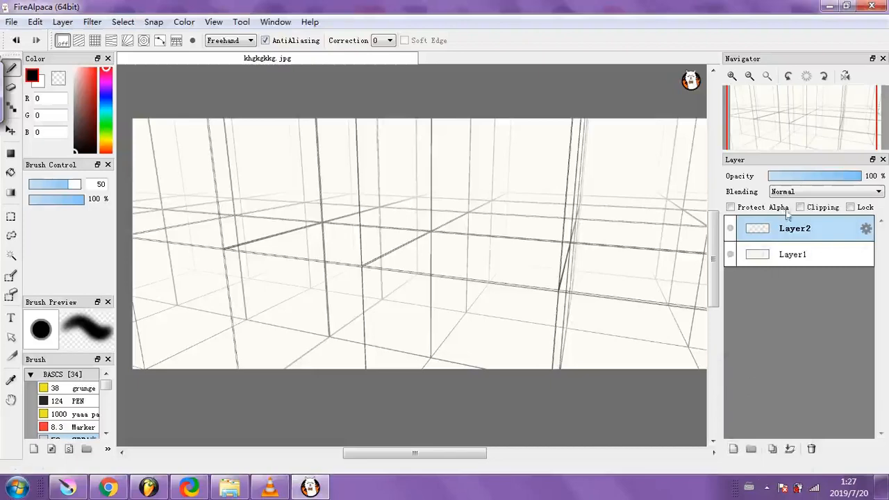
left_click(36, 83)
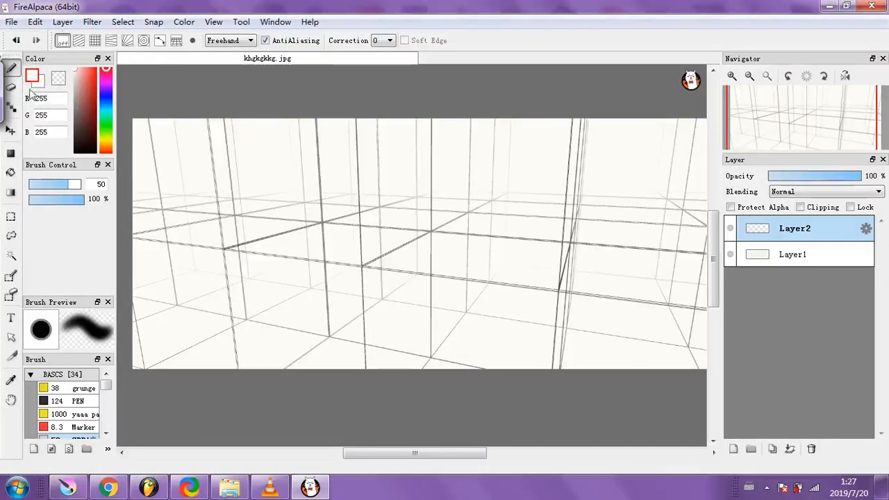
mouse_move(56, 188)
left_mouse_down()
mouse_move(107, 188)
mouse_move(81, 187)
left_mouse_up()
mouse_move(149, 169)
left_mouse_down()
mouse_move(375, 175)
mouse_move(772, 379)
mouse_move(279, 337)
mouse_move(279, 395)
left_mouse_up()
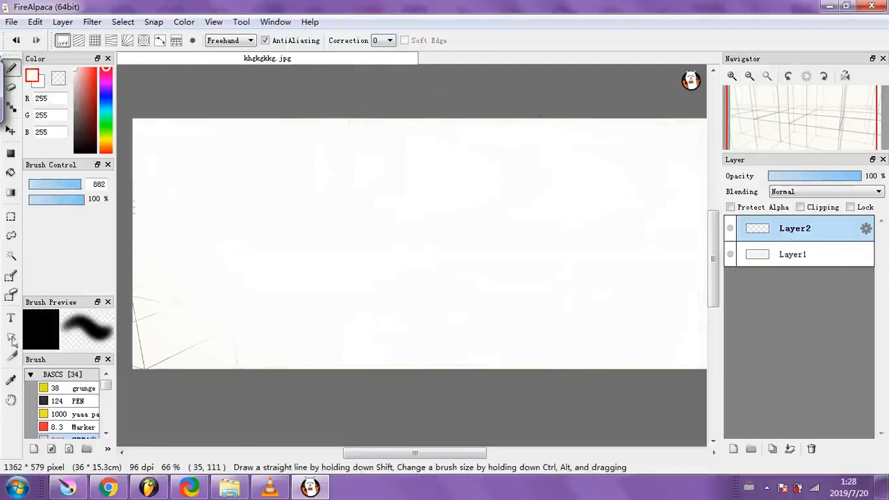
left_click(70, 401)
left_click_drag(68, 187, 85, 186)
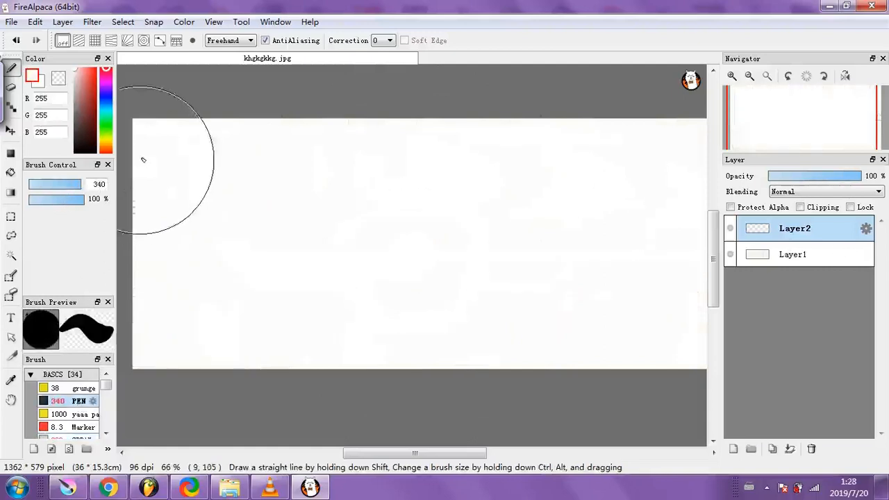
mouse_move(147, 150)
left_mouse_down()
mouse_move(642, 261)
mouse_move(635, 200)
mouse_move(850, 233)
left_mouse_up()
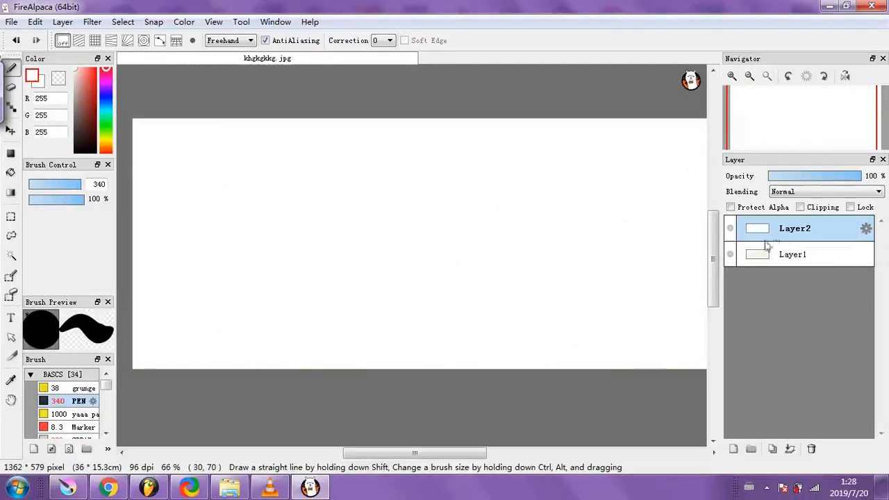
Move the white layer beneath the grid layer and lower the grid layer's opacity to 16%
left_click_drag(772, 234, 772, 261)
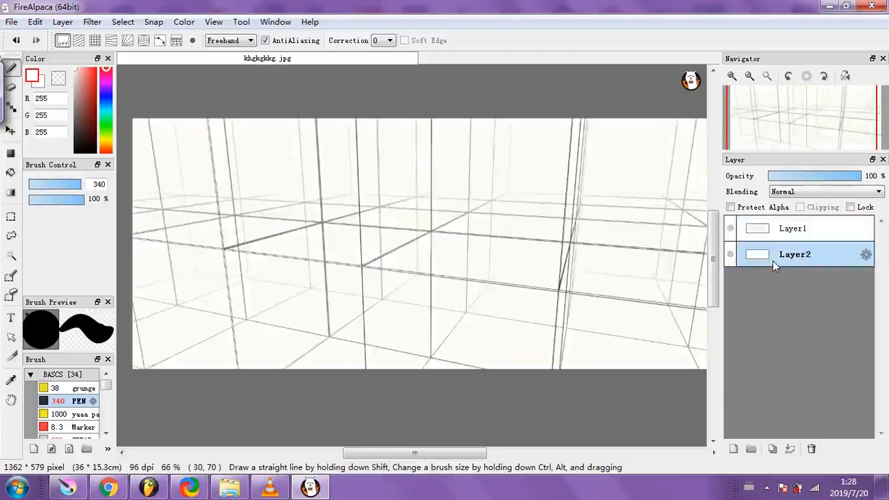
left_click(803, 237)
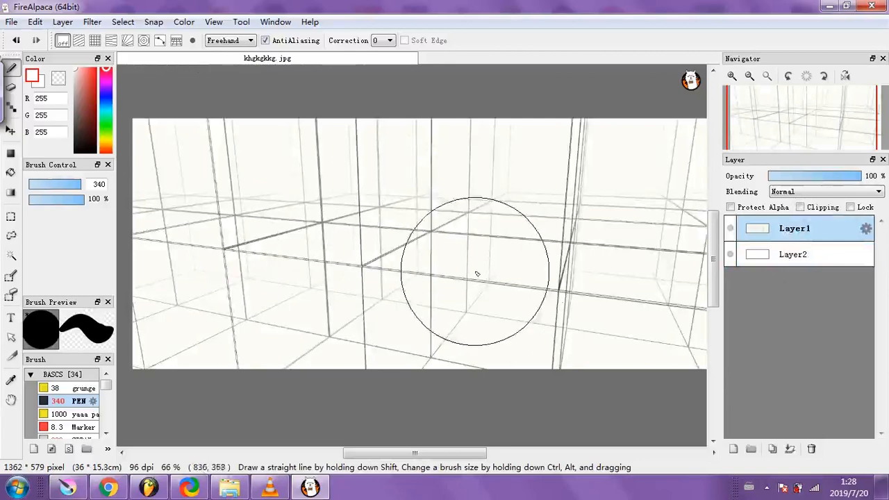
left_click_drag(858, 181, 781, 179)
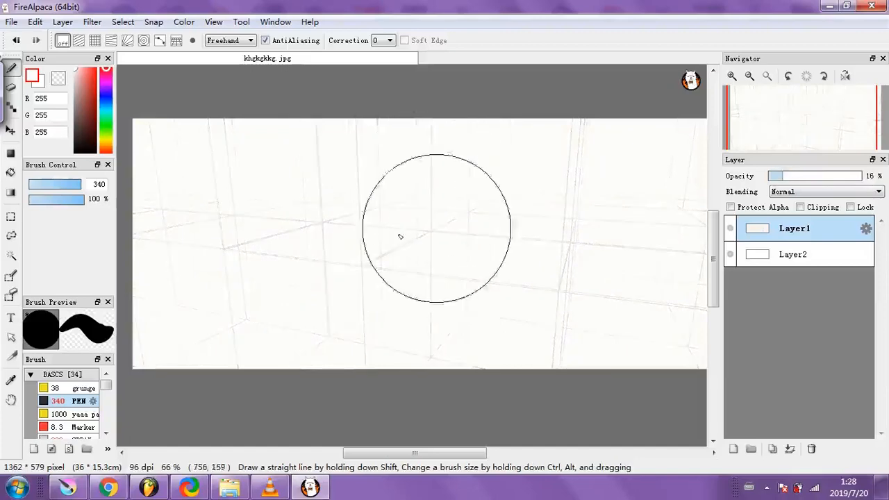
Add a new layer above the faded grid and set the PEN brush to black at size 7.5
left_click(732, 449)
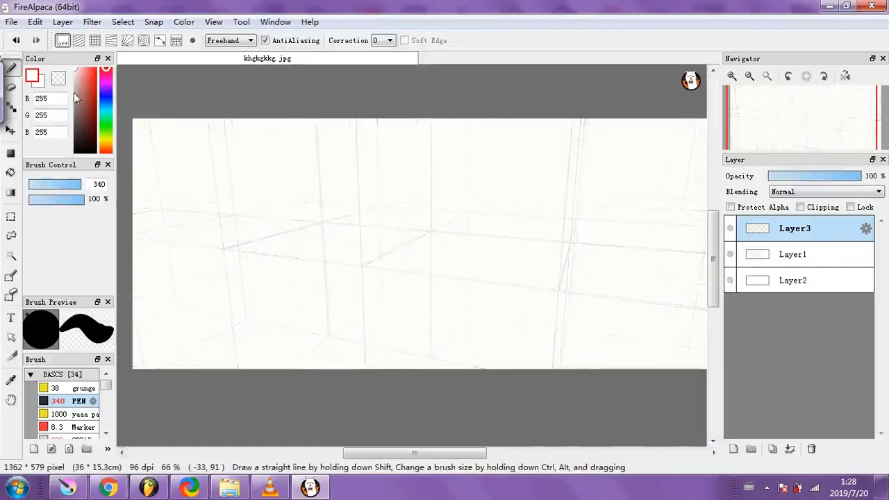
left_click_drag(77, 100, 74, 152)
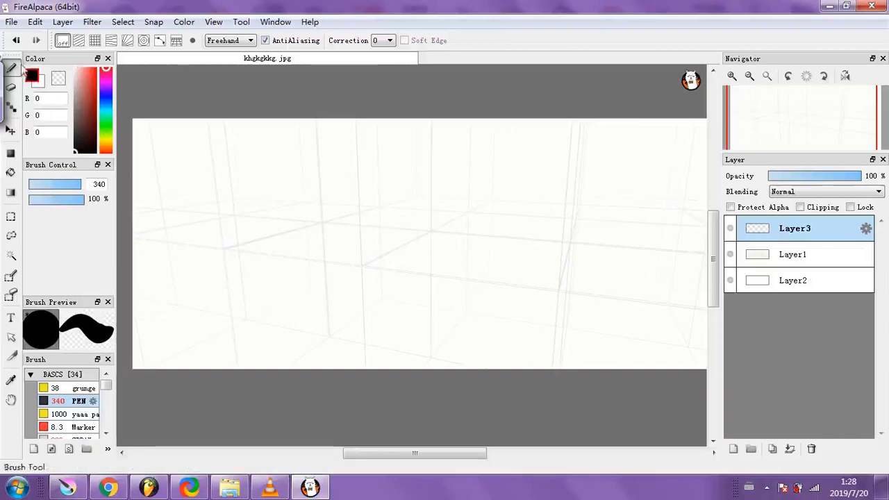
left_click(38, 186)
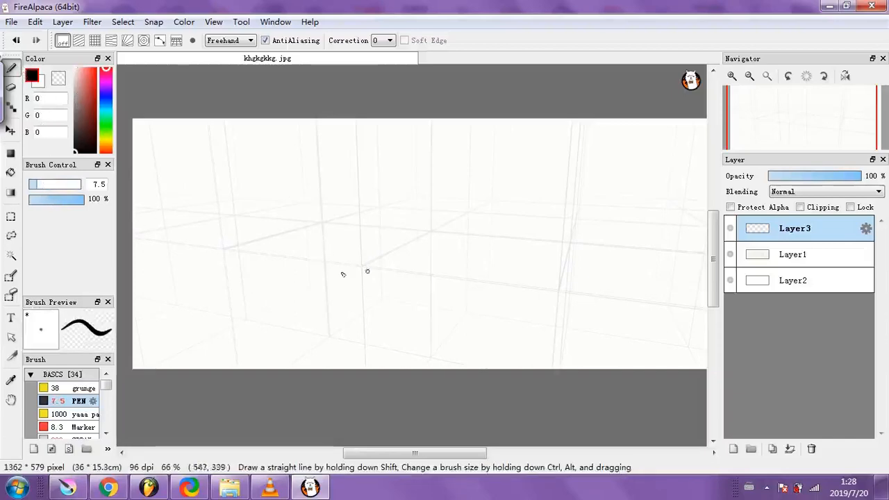
Try a wavy stroke and a slanted stroke over the faded grid, and undo both
left_click_drag(257, 261, 457, 255)
left_click_drag(495, 299, 524, 166)
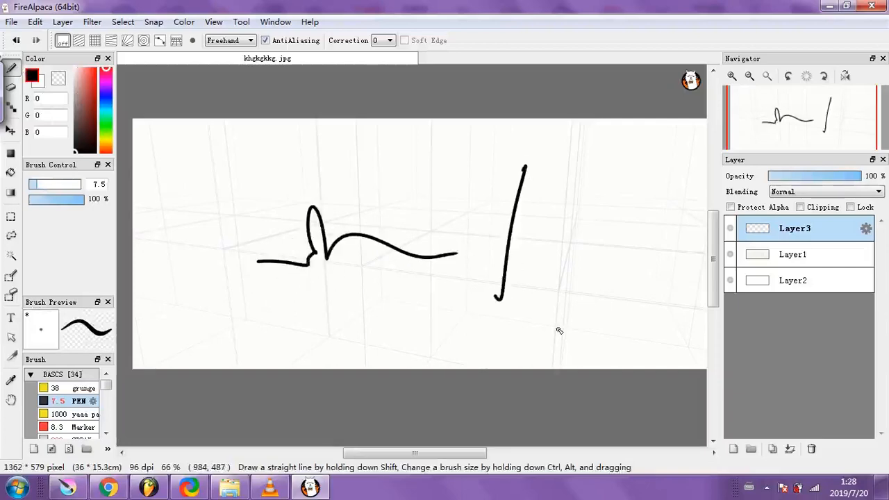
key("ctrl+z")
key("ctrl+z")
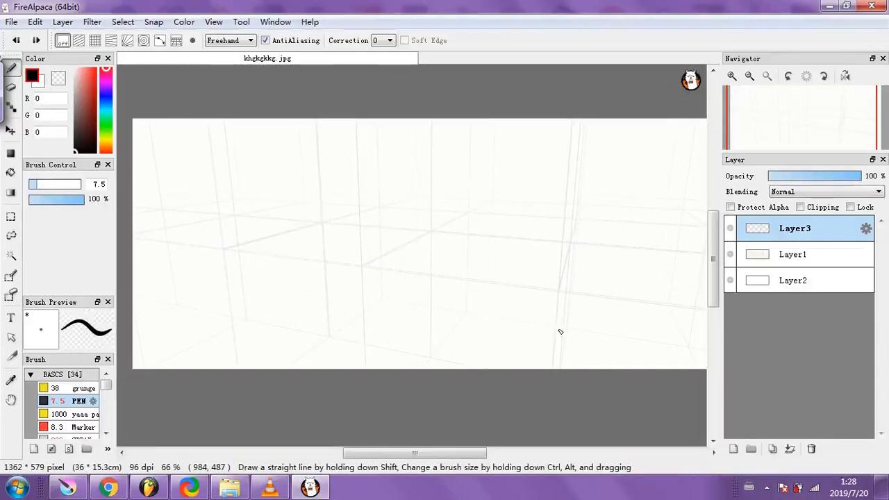
Keep the drawing layer at 100% opacity, and hide the grid layer briefly to preview the canvas without the guide
left_click_drag(814, 179, 887, 179)
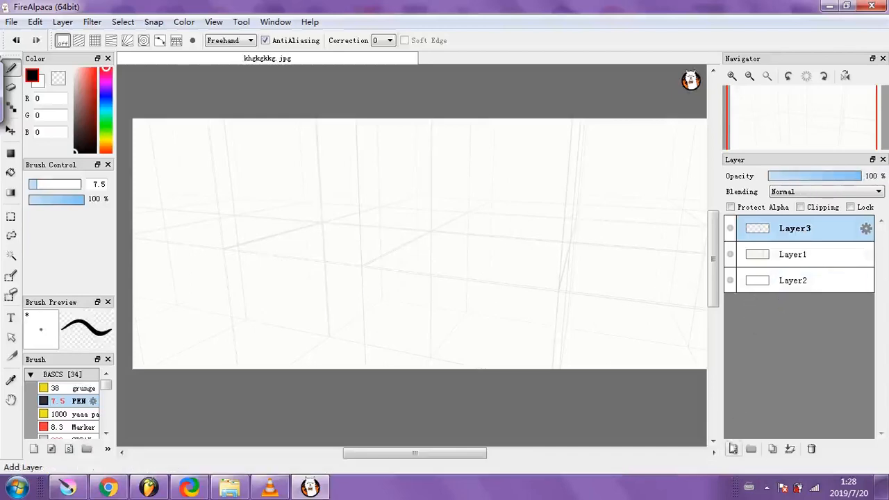
left_click(729, 255)
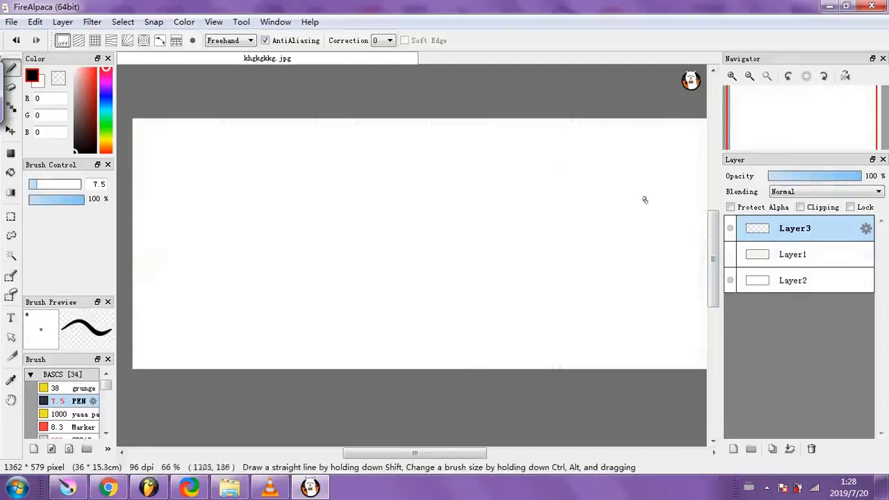
left_click(732, 254)
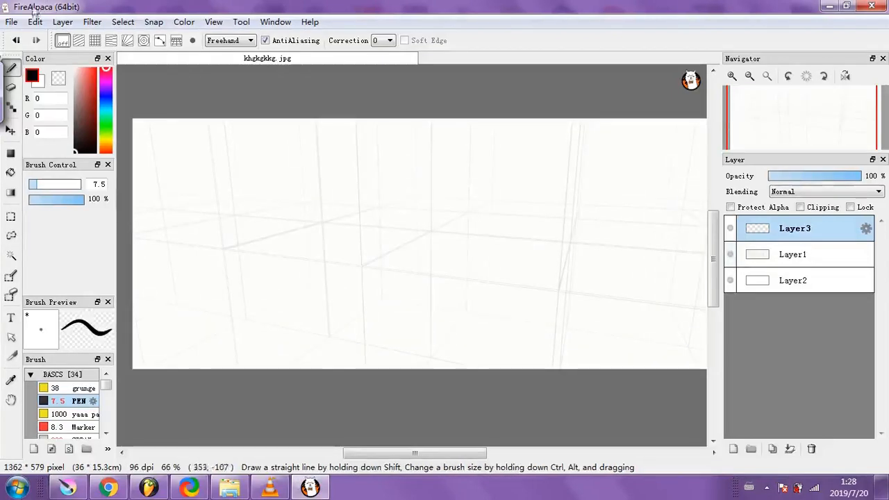
Undo the layer edits back to the single original grid layer, keeping its opacity at 100%
left_click(17, 43)
left_click(16, 43)
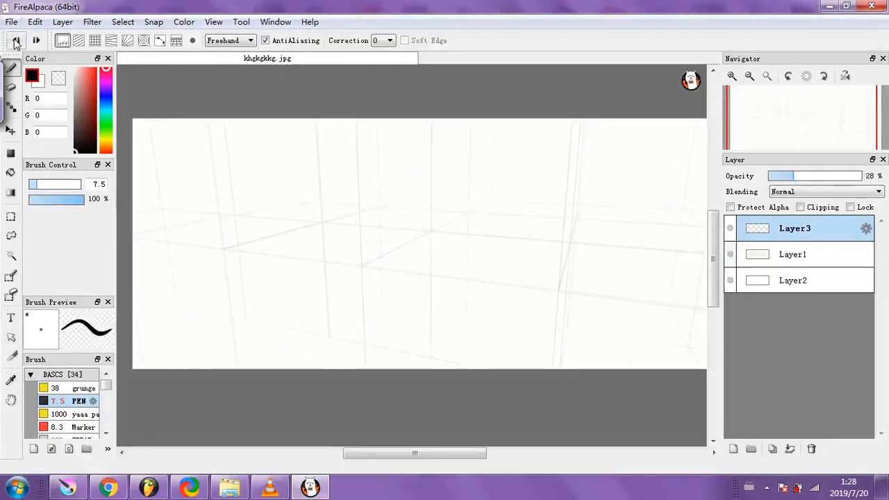
left_click(16, 43)
left_click(17, 43)
left_click(16, 43)
left_click(16, 43)
left_click(17, 43)
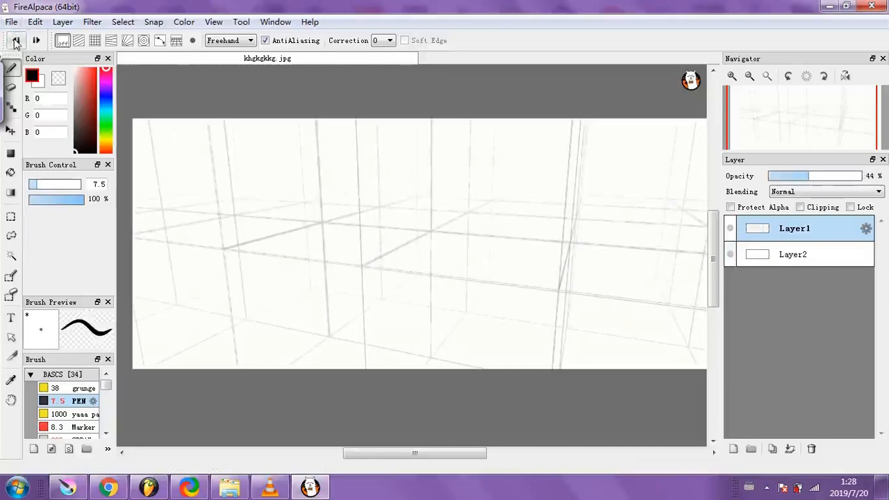
left_click(17, 43)
left_click(17, 43)
left_click(17, 43)
left_click(17, 43)
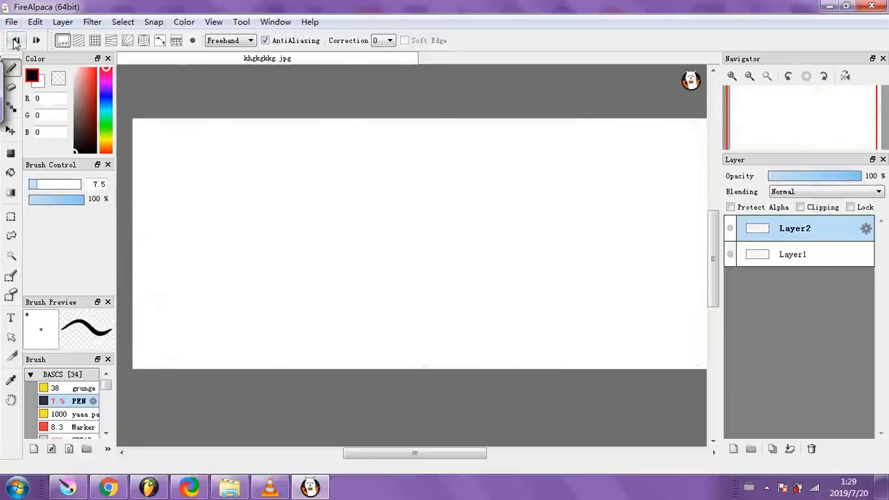
left_click(17, 44)
left_click(17, 43)
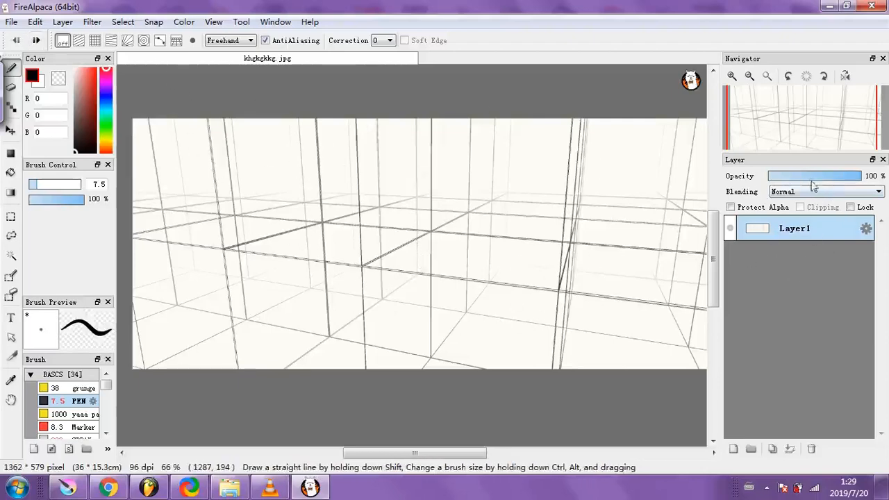
left_click_drag(834, 182, 865, 182)
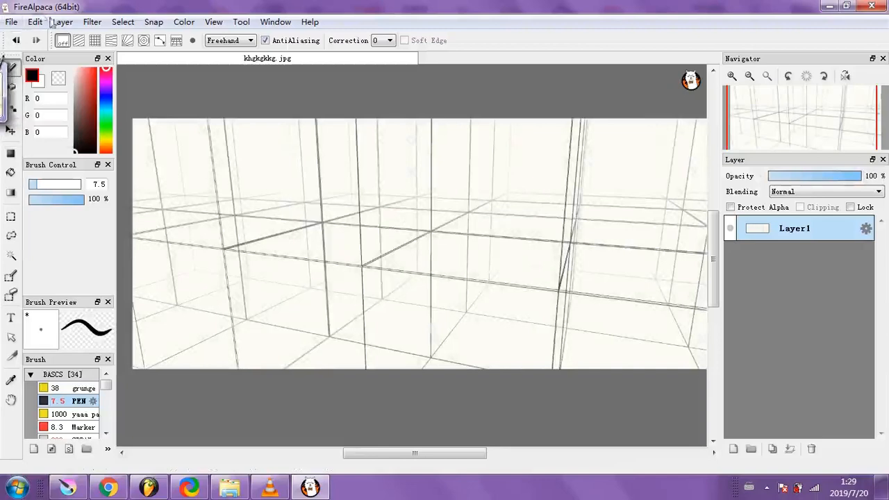
Apply a Levels filter to the grid, raising the dark output limit and lowering the bright output limit to fade the lines into light grey
left_click(11, 21)
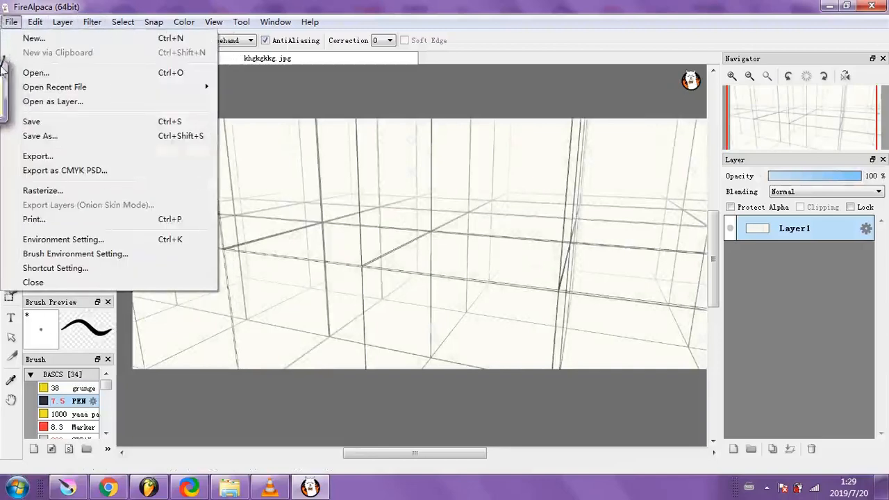
left_click(90, 22)
left_click(90, 22)
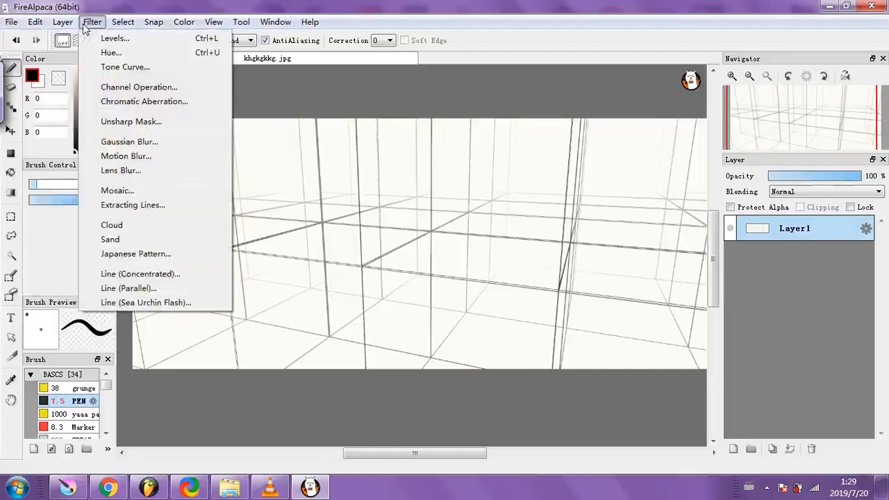
left_click(89, 39)
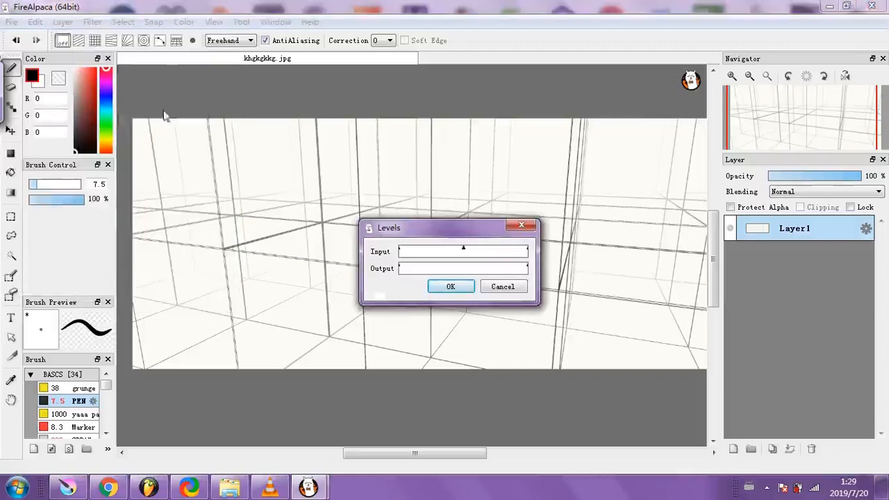
left_click_drag(446, 238, 128, 46)
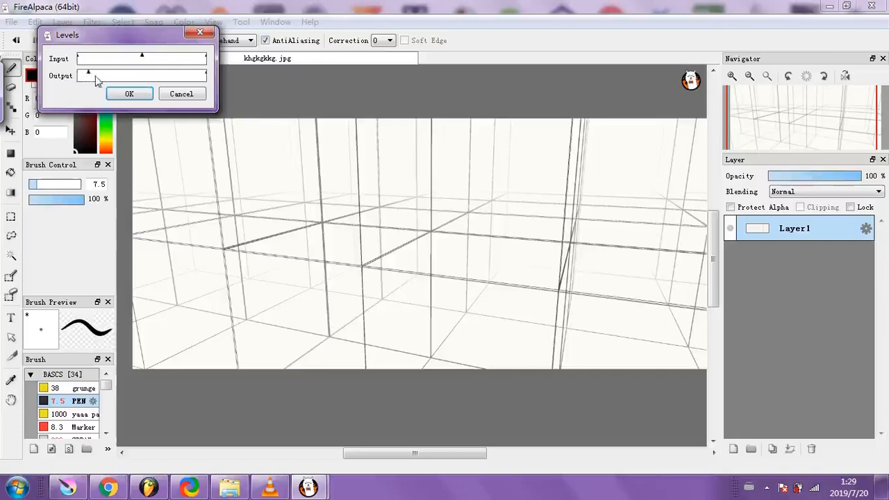
left_click_drag(95, 77, 142, 78)
left_click_drag(208, 76, 192, 72)
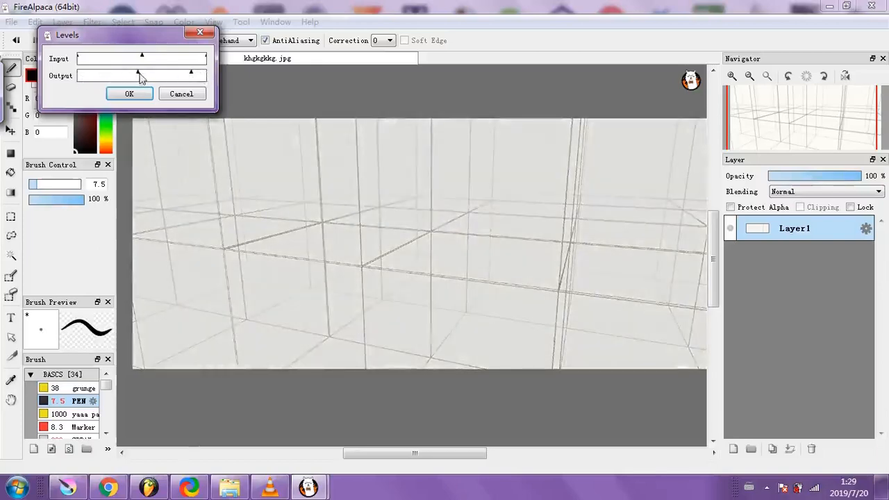
left_click_drag(136, 75, 164, 78)
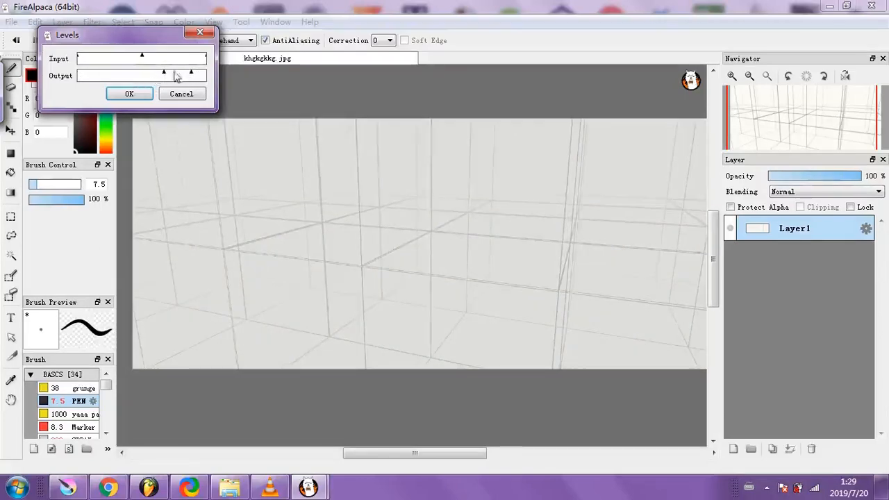
left_click(129, 94)
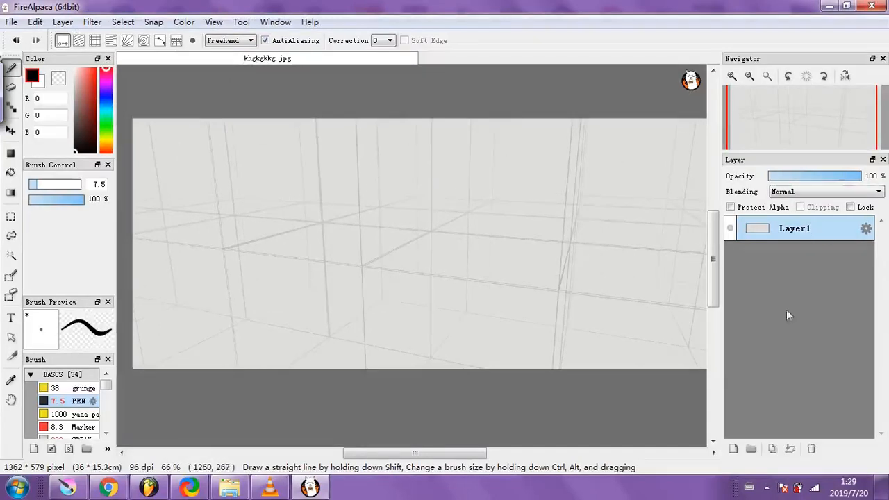
Add a new layer and sketch two standing figures on the grid floor, the second smaller and farther back
left_click(733, 449)
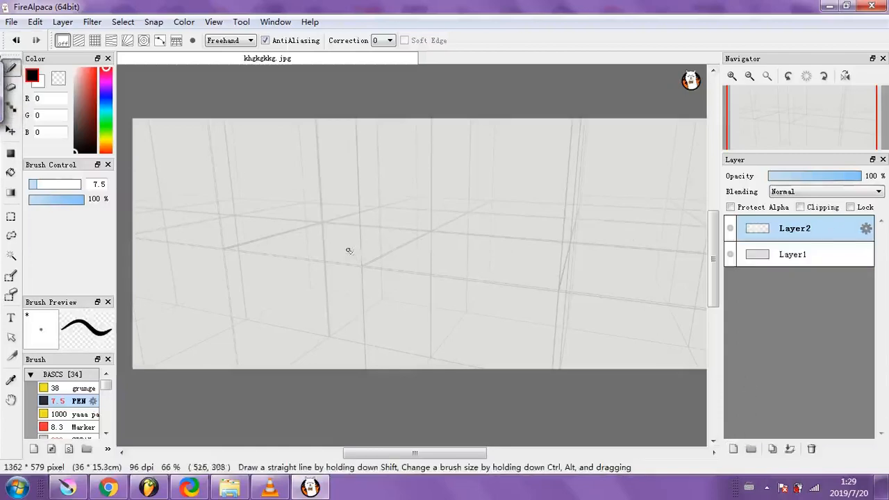
left_click_drag(369, 184, 367, 273)
left_click_drag(373, 242, 378, 273)
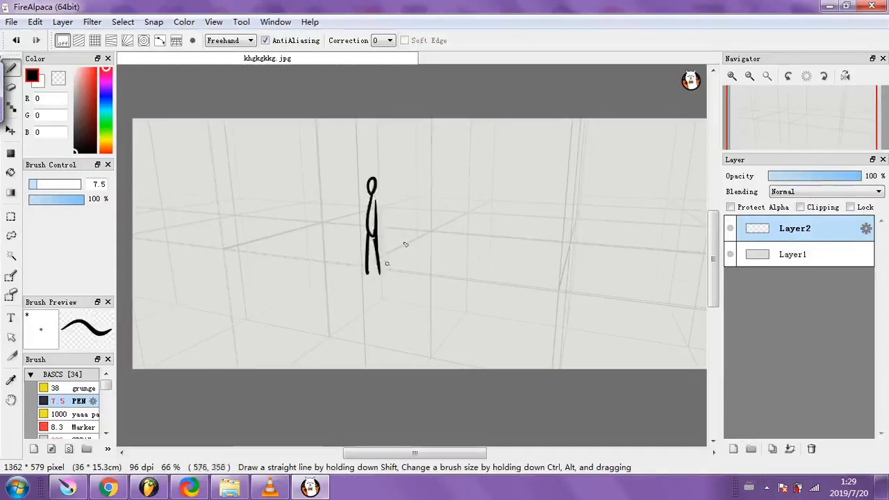
mouse_move(448, 194)
left_mouse_down()
mouse_move(448, 236)
mouse_move(449, 206)
mouse_move(498, 155)
mouse_move(495, 200)
left_mouse_up()
Sketch the trunk and branches of the tree beside the nearer figure and add branches to the distant tree
mouse_move(497, 156)
left_mouse_down()
mouse_move(488, 109)
mouse_move(524, 118)
left_mouse_up()
left_click_drag(326, 256, 336, 154)
mouse_move(337, 157)
left_mouse_down()
mouse_move(319, 119)
mouse_move(382, 118)
left_mouse_up()
left_click_drag(323, 143, 284, 119)
left_click_drag(302, 133, 331, 119)
mouse_move(349, 118)
left_mouse_down()
mouse_move(376, 133)
mouse_move(498, 120)
left_mouse_up()
Sketch a large foreground tree with a thick trunk and a wavy foliage line reaching toward the distant tree
left_click_drag(577, 289, 607, 205)
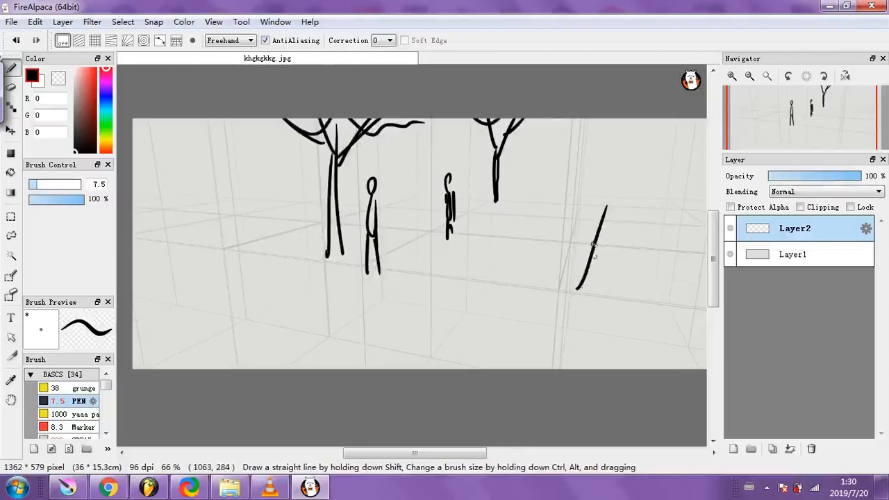
left_click_drag(594, 244, 563, 330)
left_click_drag(620, 350, 611, 169)
mouse_move(567, 342)
left_mouse_down()
mouse_move(594, 160)
mouse_move(591, 271)
left_mouse_up()
left_click_drag(608, 165, 601, 268)
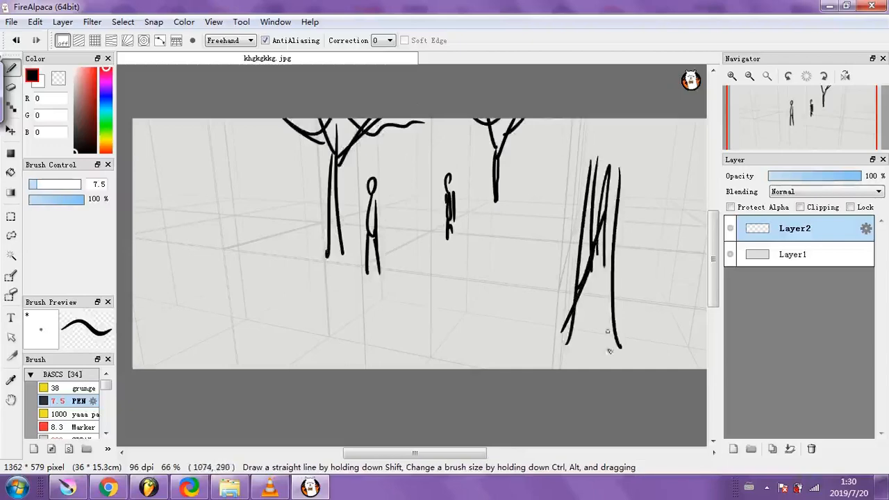
left_click_drag(609, 351, 601, 238)
mouse_move(524, 118)
left_mouse_down()
mouse_move(648, 172)
mouse_move(703, 147)
mouse_move(536, 139)
left_mouse_up()
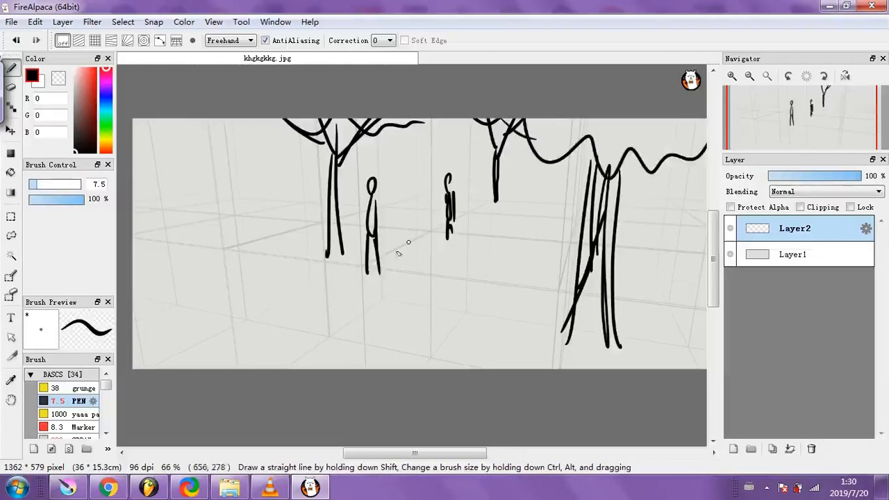
Draw a receding ground line behind the figures and a fence with upright posts and a top rail along it
mouse_move(334, 285)
left_mouse_down()
mouse_move(489, 208)
mouse_move(546, 214)
mouse_move(551, 278)
mouse_move(579, 360)
left_mouse_up()
mouse_move(528, 189)
left_mouse_down()
mouse_move(545, 179)
mouse_move(475, 186)
left_mouse_up()
left_click_drag(346, 212, 353, 268)
left_click_drag(355, 213, 362, 271)
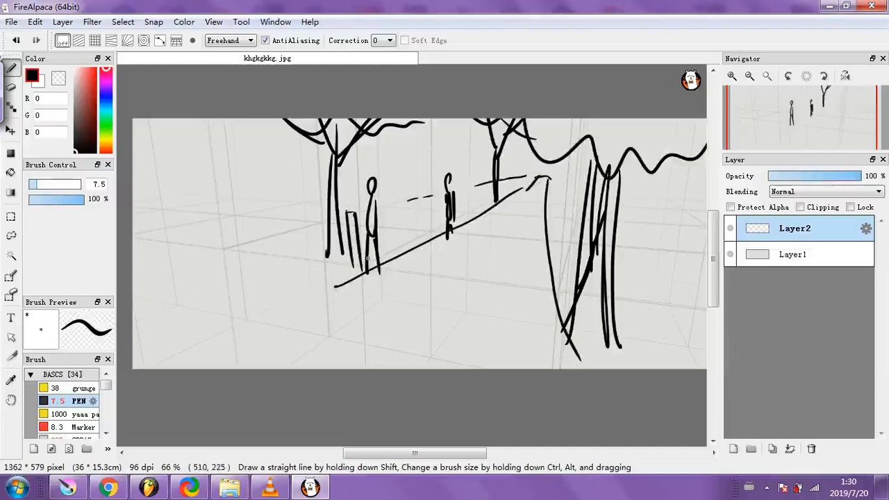
left_click_drag(386, 209, 387, 252)
mouse_move(400, 206)
left_mouse_down()
mouse_move(405, 248)
mouse_move(418, 236)
left_mouse_up()
left_click_drag(431, 200, 433, 239)
left_click_drag(464, 186, 466, 218)
mouse_move(483, 191)
left_mouse_down()
mouse_move(485, 214)
mouse_move(506, 204)
left_mouse_up()
left_click_drag(520, 179, 519, 192)
left_click_drag(407, 201, 447, 194)
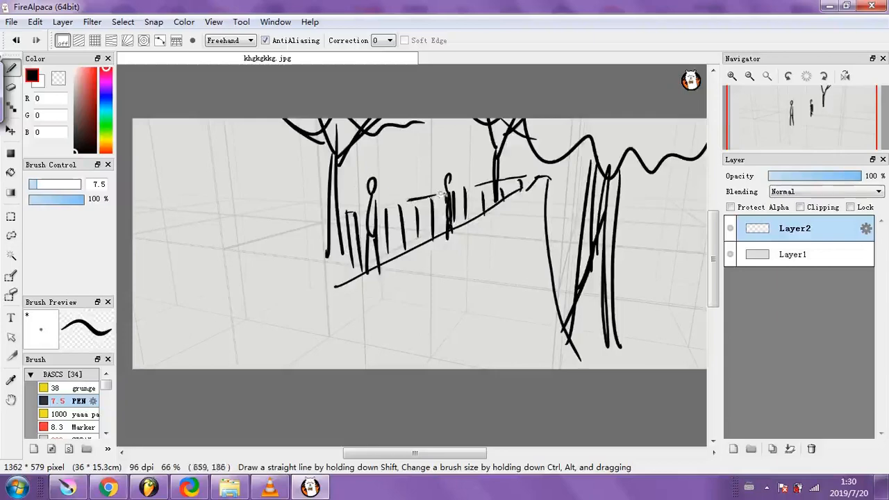
Extend the fence from the nearer tree to the canvas's left edge with a top rail, a base line and posts
left_click_drag(325, 218, 143, 202)
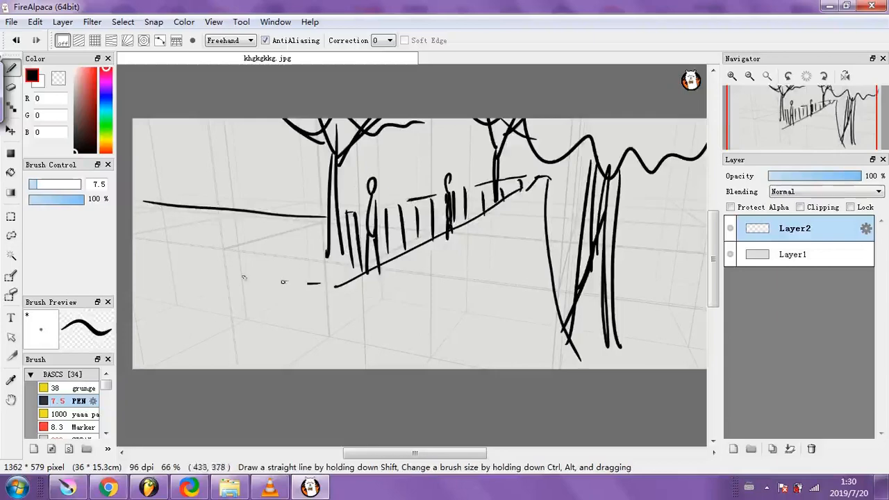
left_click_drag(321, 283, 133, 250)
left_click_drag(168, 213, 170, 262)
left_click_drag(198, 211, 196, 264)
mouse_move(231, 230)
left_mouse_down()
mouse_move(225, 269)
mouse_move(256, 267)
left_mouse_up()
left_click_drag(302, 208, 294, 285)
left_click_drag(318, 235, 320, 262)
left_click_drag(154, 260, 292, 284)
left_click_drag(340, 247, 351, 277)
Draw the curved edge of a path following the fence from the left foreground into the distance
left_click_drag(246, 288, 146, 294)
left_click_drag(219, 310, 313, 323)
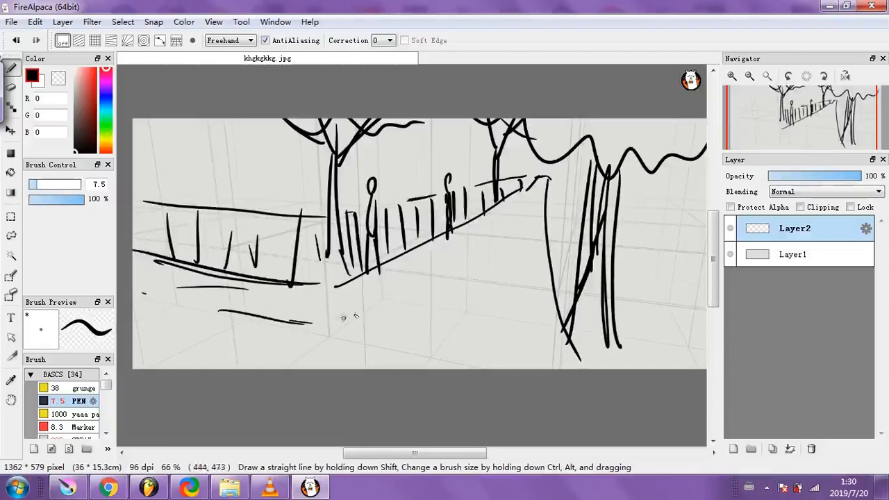
mouse_move(532, 196)
left_mouse_down()
mouse_move(361, 314)
mouse_move(190, 297)
left_mouse_up()
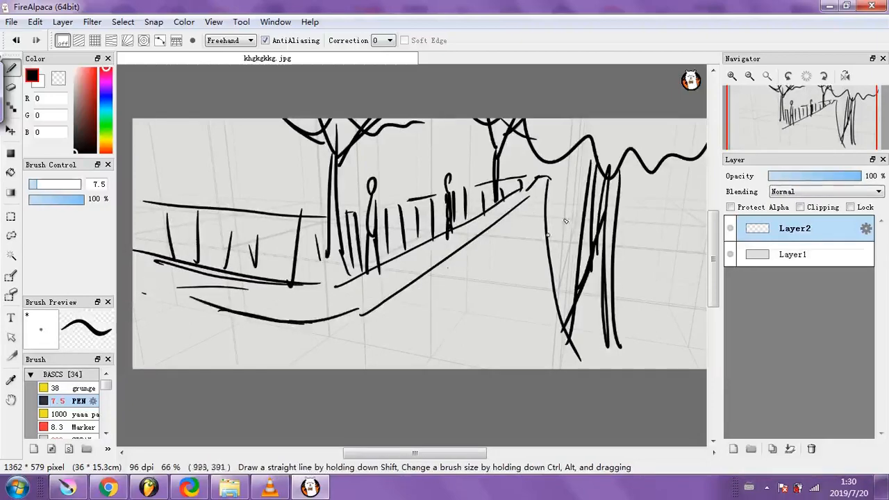
Replace the sketch layer with a new empty layer at 37% opacity
left_click(811, 449)
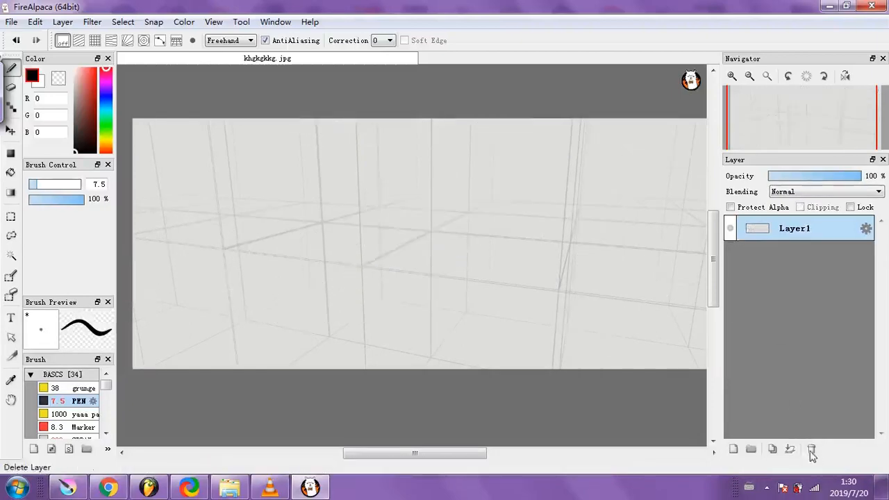
left_click(734, 449)
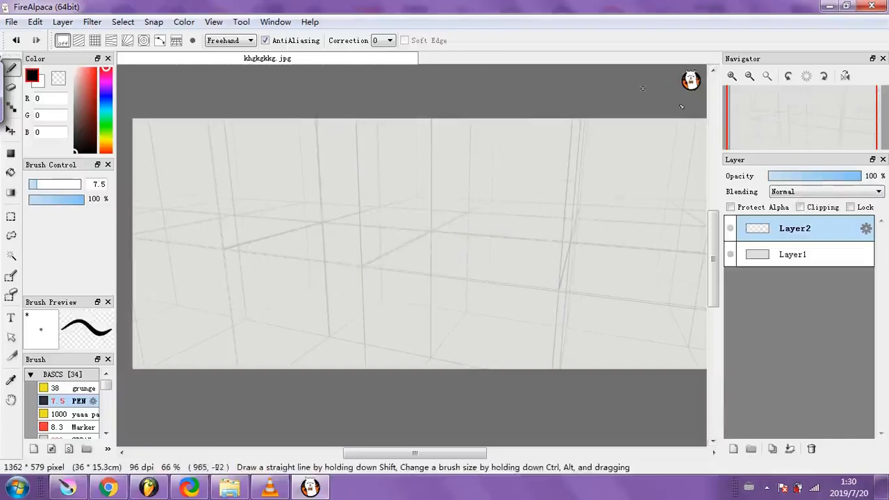
left_click(802, 178)
Sketch a bench with legs, seat and backrest, following the grid's perspective lines left of the canvas centre
mouse_move(361, 264)
left_mouse_down()
mouse_move(359, 226)
mouse_move(317, 222)
mouse_move(314, 160)
left_mouse_up()
left_click_drag(314, 252, 316, 175)
left_click_drag(318, 167, 368, 159)
left_click_drag(319, 216, 400, 191)
left_click_drag(344, 230, 417, 205)
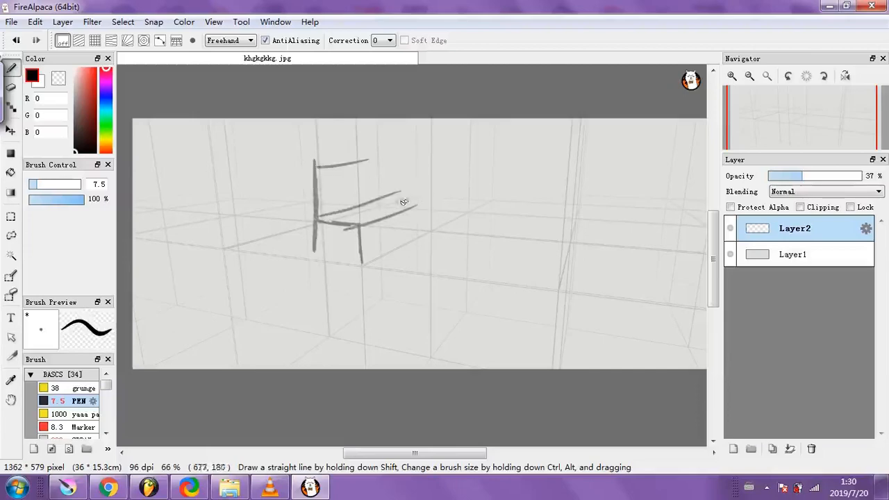
left_click_drag(357, 205, 424, 189)
mouse_move(323, 218)
left_mouse_down()
mouse_move(431, 193)
mouse_move(425, 202)
left_mouse_up()
left_click_drag(431, 196, 430, 234)
mouse_move(389, 196)
left_mouse_down()
mouse_move(372, 154)
mouse_move(387, 175)
left_mouse_up()
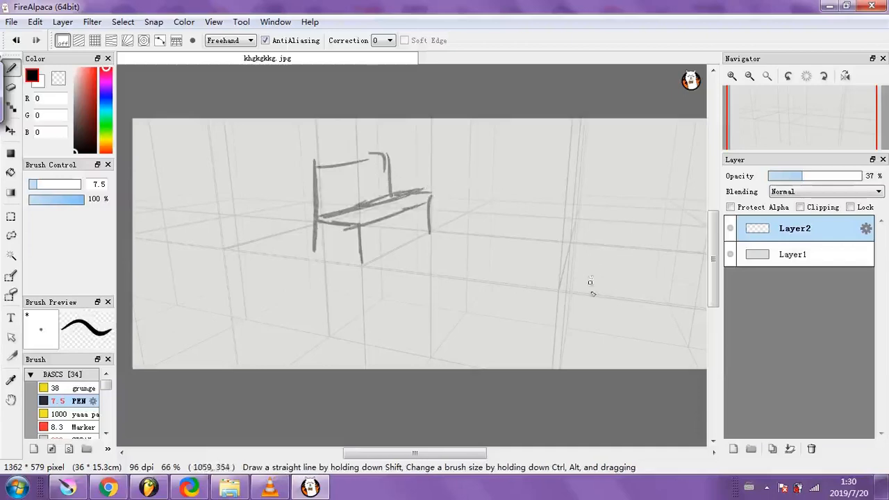
Sketch a boxy seat with a tall, thick backrest right of the canvas centre, following the grid's perspective lines
left_click_drag(544, 241, 609, 262)
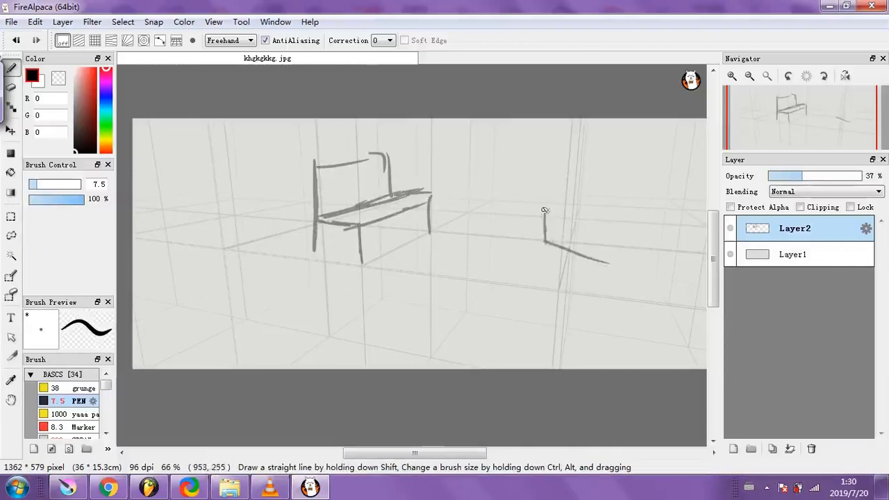
left_click_drag(545, 209, 611, 227)
left_click_drag(609, 262, 609, 238)
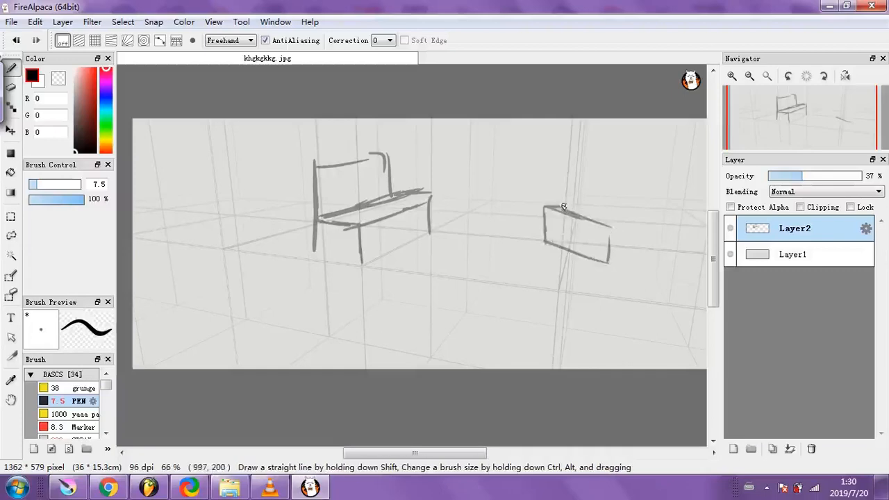
mouse_move(563, 206)
left_mouse_down()
mouse_move(627, 225)
mouse_move(611, 262)
mouse_move(566, 134)
mouse_move(628, 223)
left_mouse_up()
mouse_move(575, 135)
left_mouse_down()
mouse_move(601, 143)
mouse_move(645, 236)
mouse_move(640, 257)
left_mouse_up()
left_click_drag(573, 128, 640, 135)
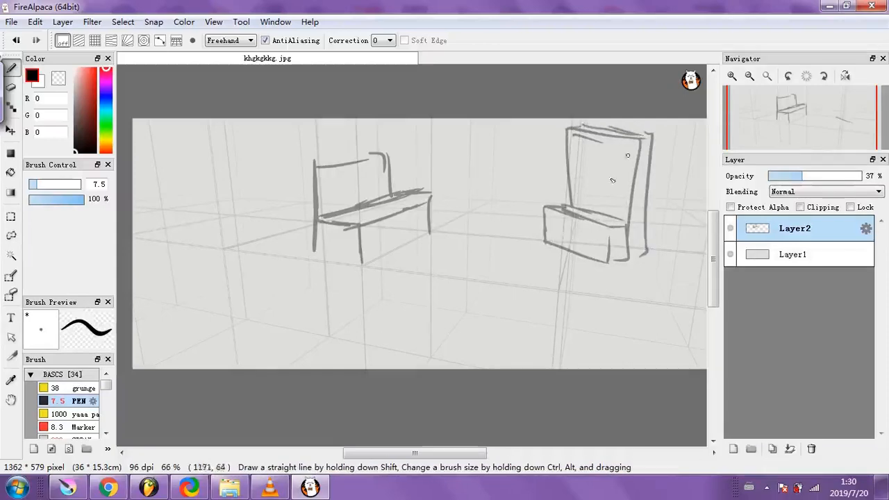
left_click_drag(569, 128, 650, 133)
Erase the excess lines along the tall backrest's upper edge with the transparent colour and redraw that edge in black
left_click(59, 78)
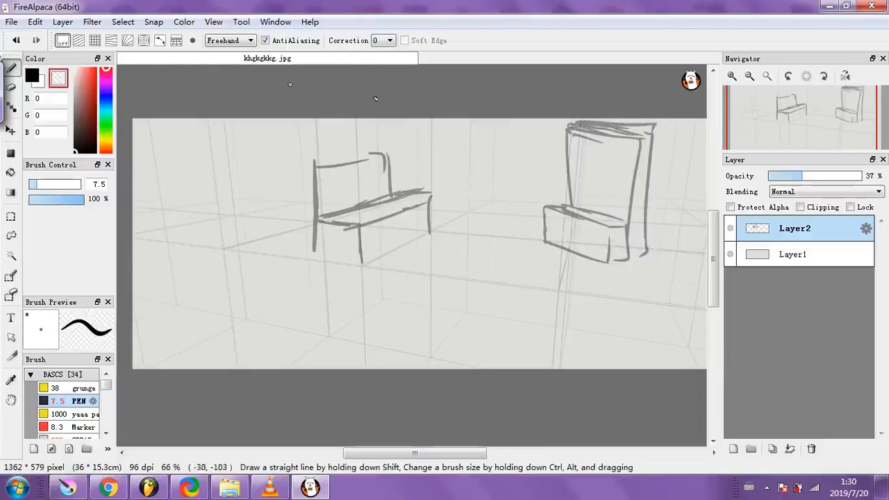
mouse_move(582, 131)
left_mouse_down()
mouse_move(634, 136)
mouse_move(609, 128)
mouse_move(639, 128)
left_mouse_up()
left_click(32, 76)
left_click_drag(572, 124, 622, 119)
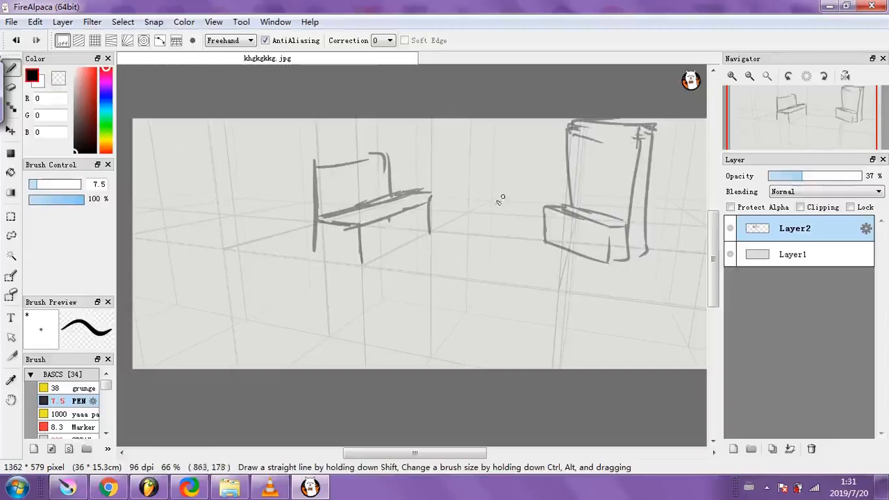
Sketch a simple standing figure with an oval head, torso, arms and legs on the far left of the bench
mouse_move(207, 157)
left_mouse_down()
mouse_move(202, 178)
mouse_move(208, 159)
mouse_move(209, 188)
left_mouse_up()
left_click_drag(200, 235, 202, 282)
left_click_drag(213, 238, 215, 267)
left_click_drag(210, 193, 221, 227)
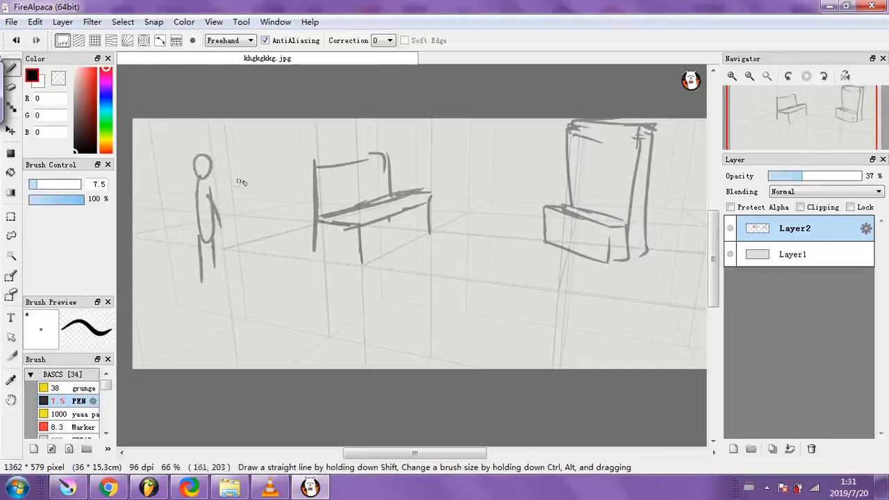
left_click_drag(188, 182, 192, 235)
left_click_drag(198, 178, 191, 211)
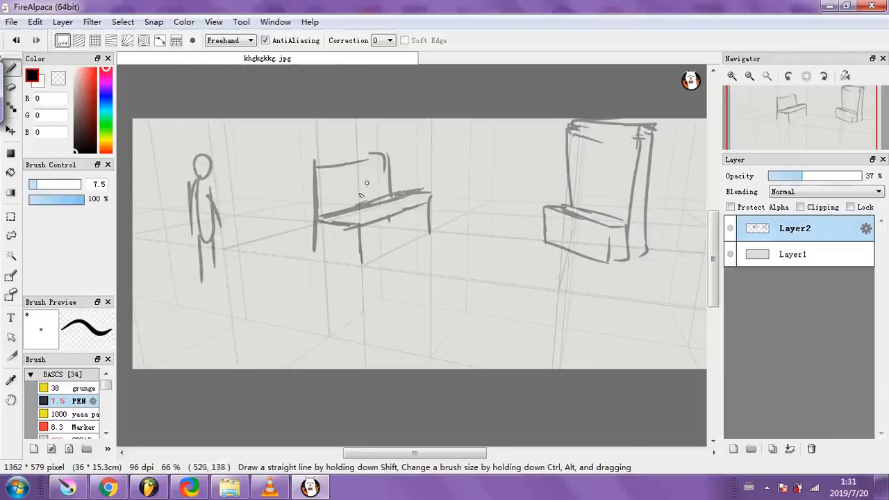
Sketch a second standing figure of the same height between the first figure and the bench, and touch up the first figure's leg
mouse_move(247, 175)
left_mouse_down()
mouse_move(241, 230)
mouse_move(259, 222)
mouse_move(253, 179)
left_mouse_up()
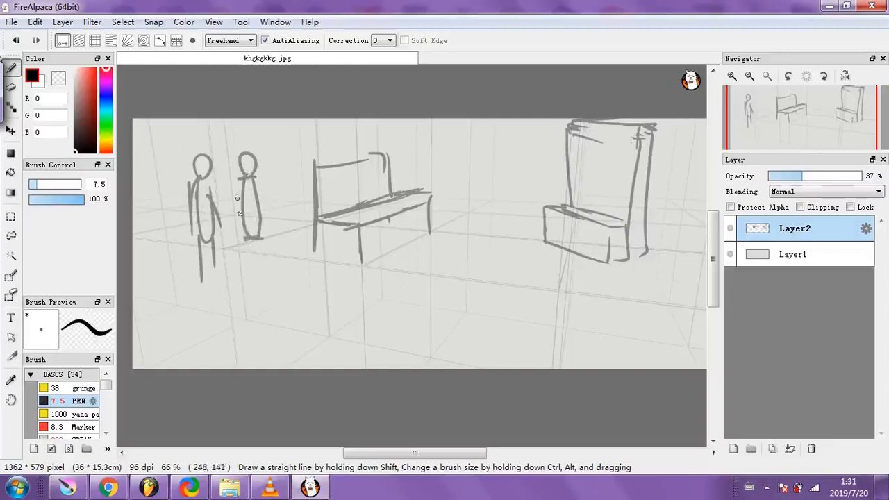
left_click_drag(241, 179, 235, 216)
mouse_move(253, 178)
left_mouse_down()
mouse_move(267, 229)
mouse_move(247, 282)
left_mouse_up()
left_click_drag(260, 235, 264, 280)
left_click_drag(221, 250, 217, 282)
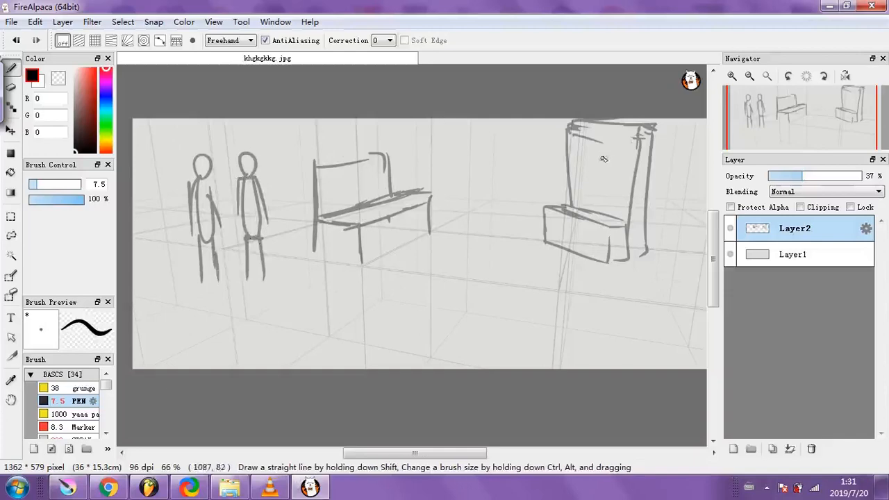
Lower the sketch layer's opacity to 11% and draw brimmed hats on both figures on a new layer above it
left_click_drag(796, 177, 779, 180)
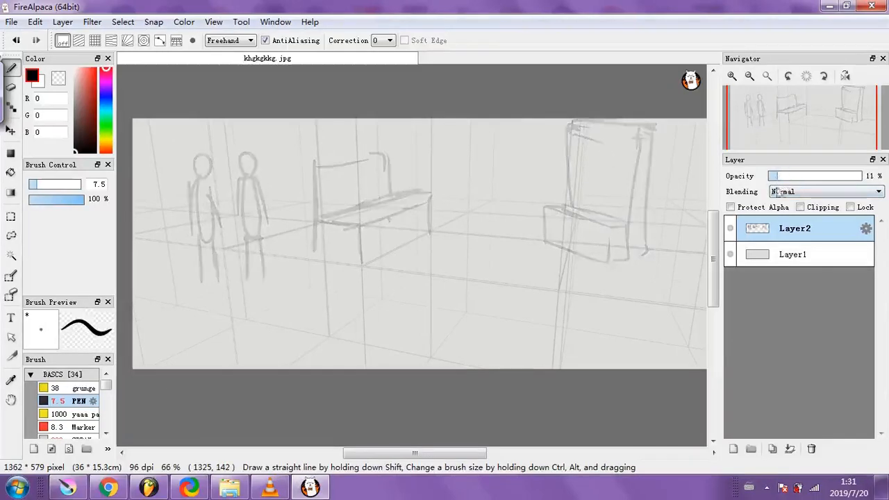
left_click(734, 448)
mouse_move(184, 161)
left_mouse_down()
mouse_move(222, 160)
mouse_move(173, 161)
mouse_move(255, 155)
left_mouse_up()
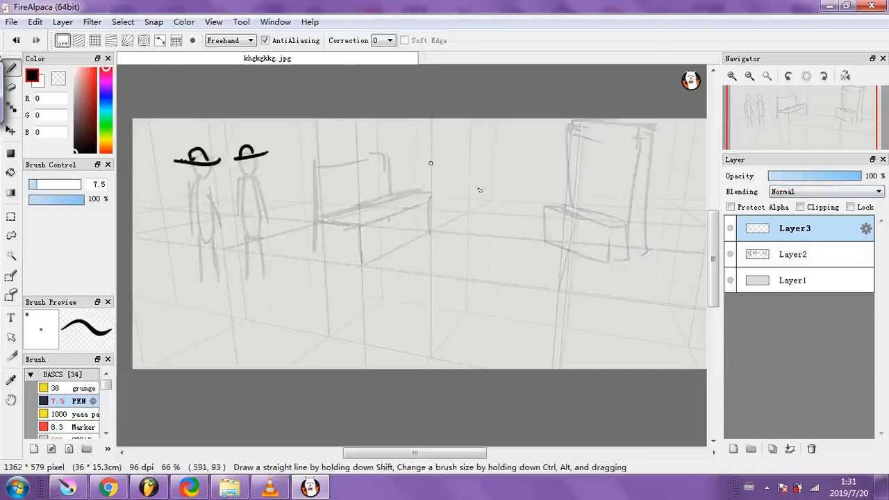
Delete the two sketch layers and turn the remaining grid layer white by raising the Levels black output to the maximum
left_click(811, 450)
left_click(812, 449)
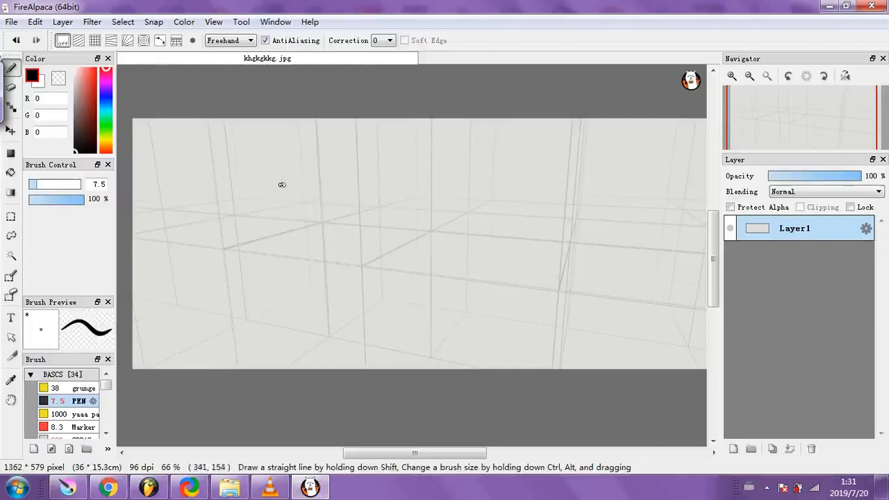
left_click(93, 22)
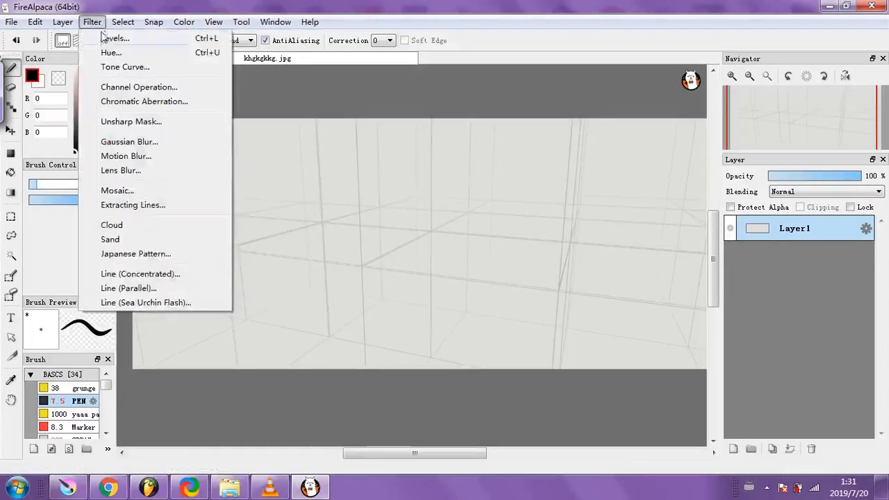
left_click(103, 37)
left_click_drag(78, 74, 331, 57)
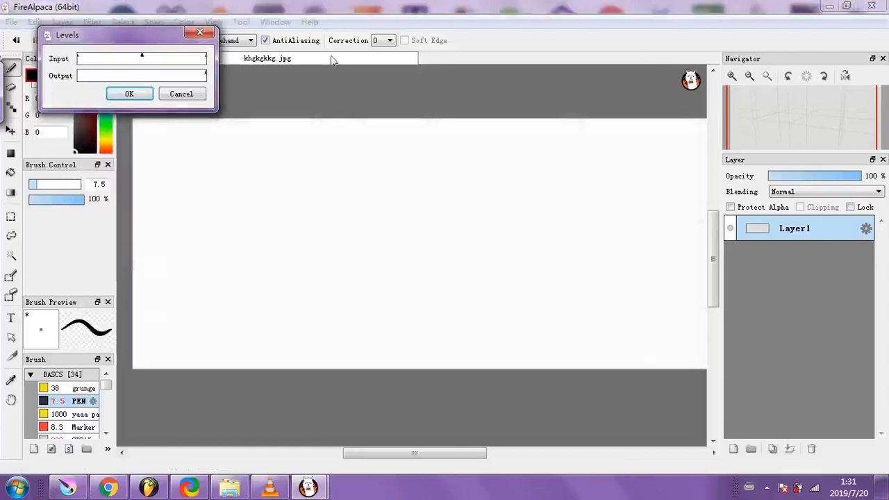
left_click(129, 94)
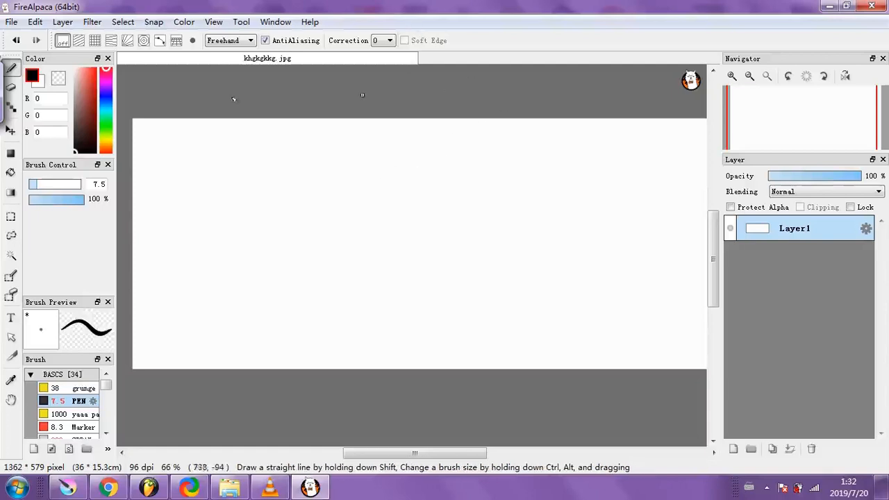
Close FireAlpaca and switch to the STORYBOARD.kra document in Krita
mouse_move(854, 130)
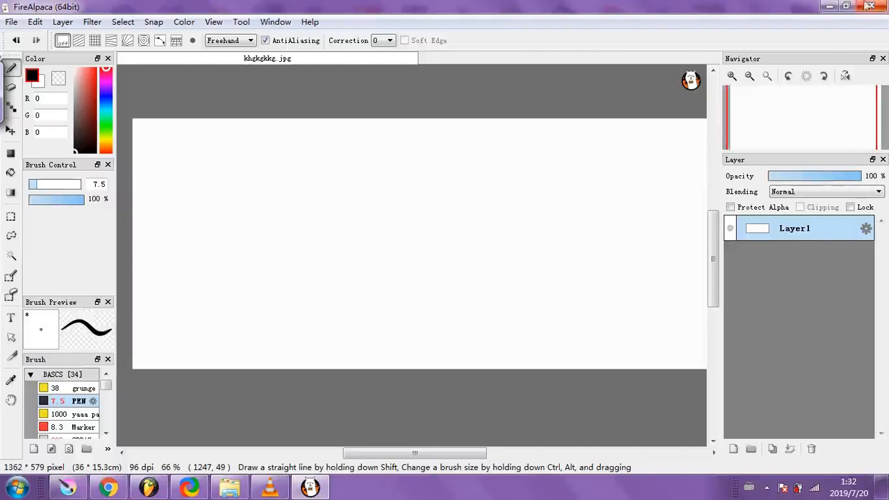
left_click(871, 6)
left_click(467, 270)
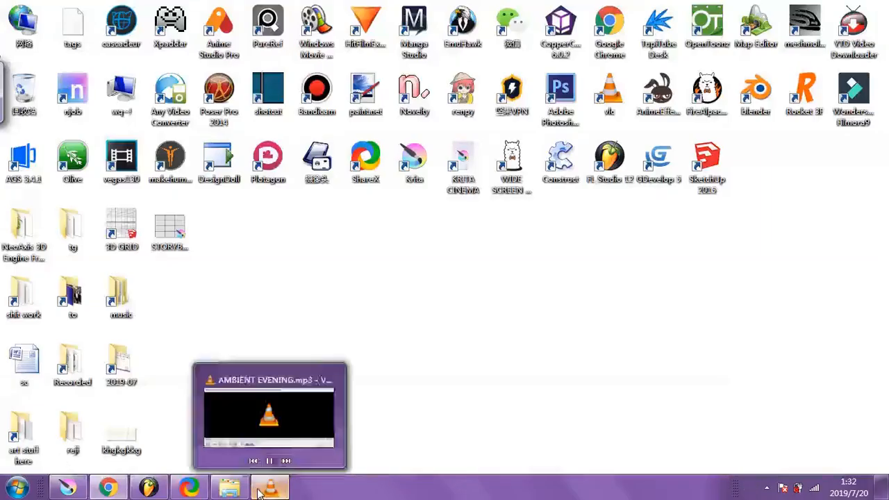
left_click(258, 492)
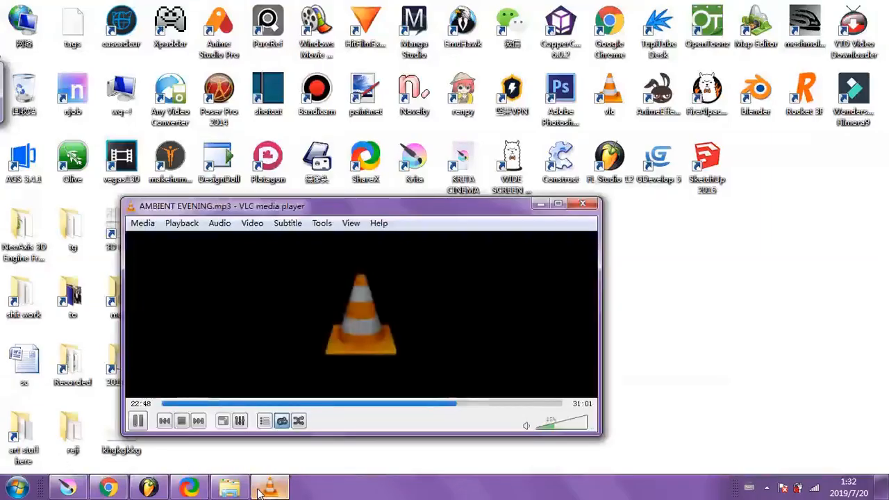
left_click(259, 492)
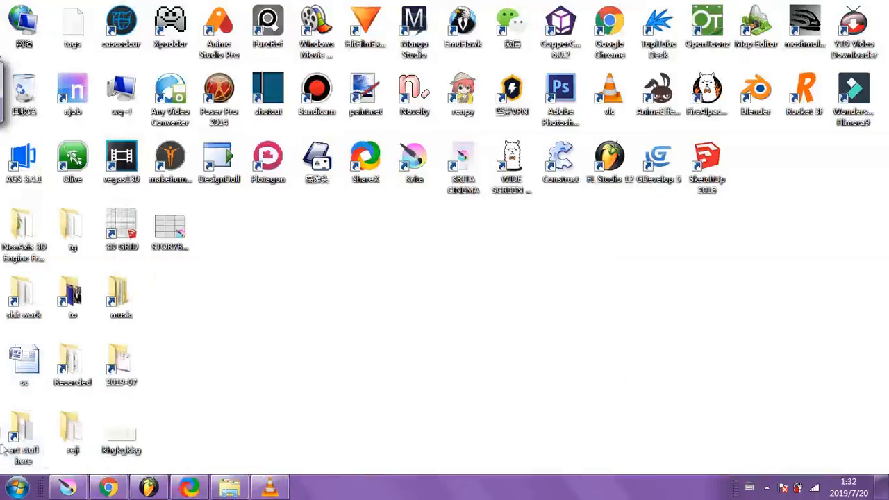
left_click(67, 488)
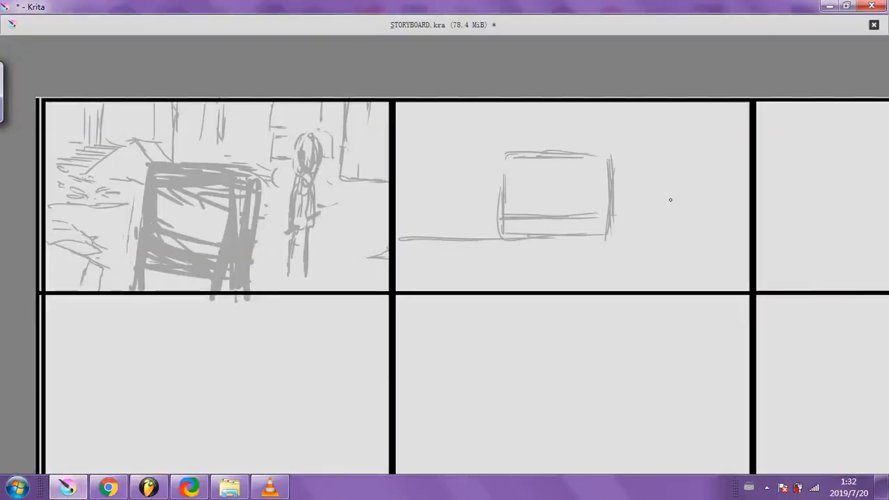
Examine the storyboard sheet as a whole and the two sketched panels in its first row up close
scroll(597, 144, "down", 2)
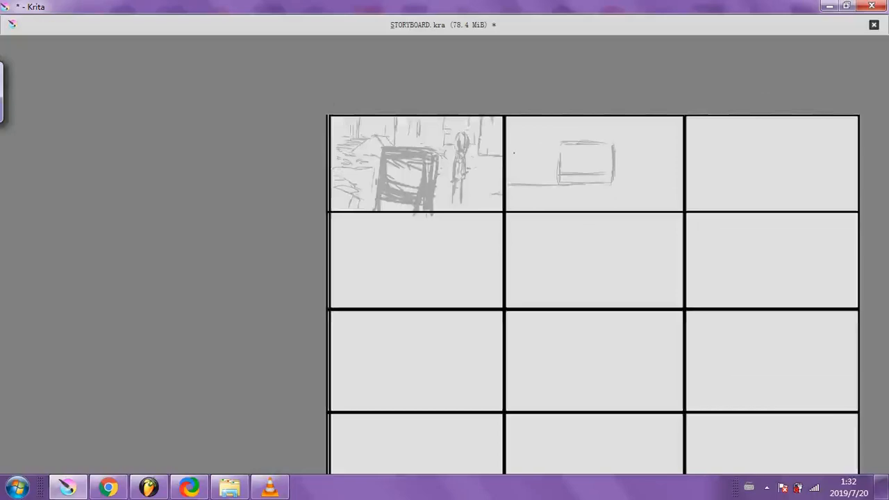
mouse_move(525, 180)
left_mouse_down()
mouse_move(500, 183)
mouse_move(391, 161)
mouse_move(360, 123)
left_mouse_up()
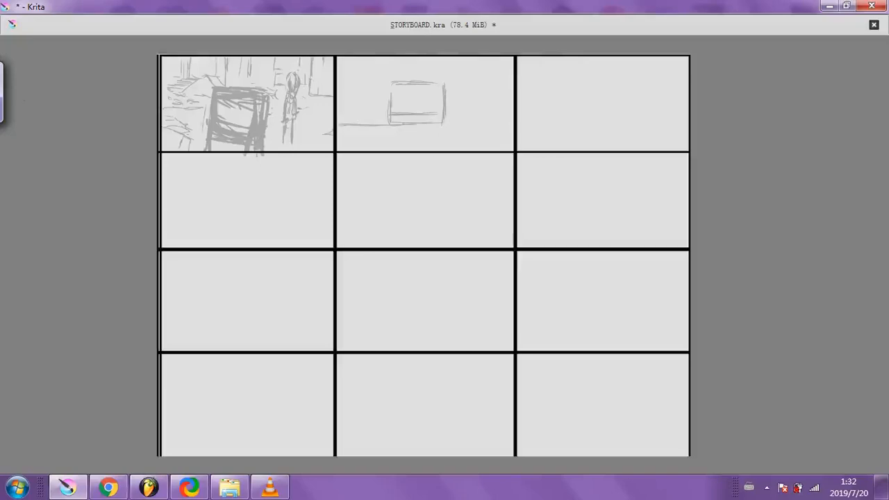
left_click_drag(407, 193, 412, 224)
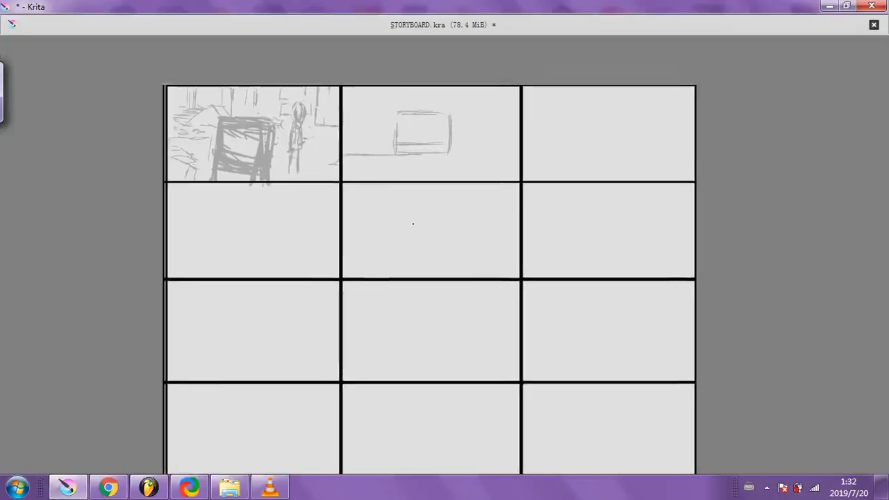
scroll(413, 224, "up", 2)
scroll(365, 169, "down", 1)
left_click_drag(366, 171, 397, 307)
scroll(350, 246, "up", 2)
left_click_drag(324, 254, 569, 335)
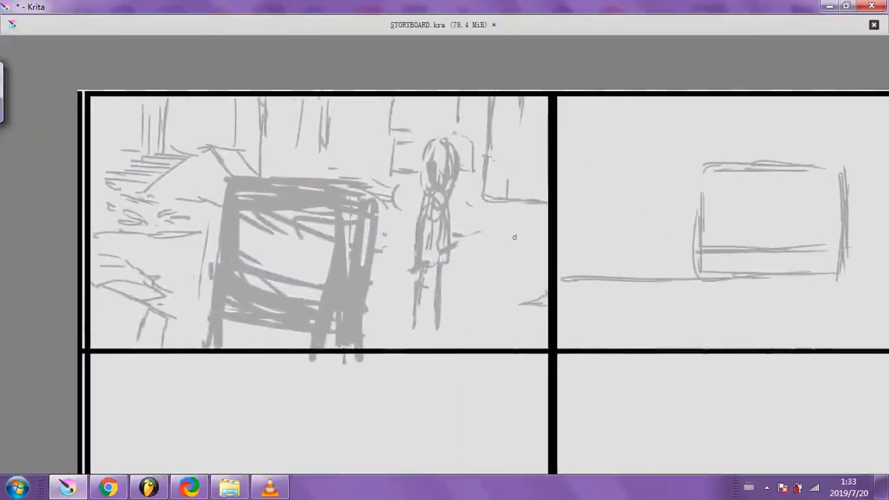
scroll(583, 233, "down", 1)
left_click_drag(572, 236, 435, 205)
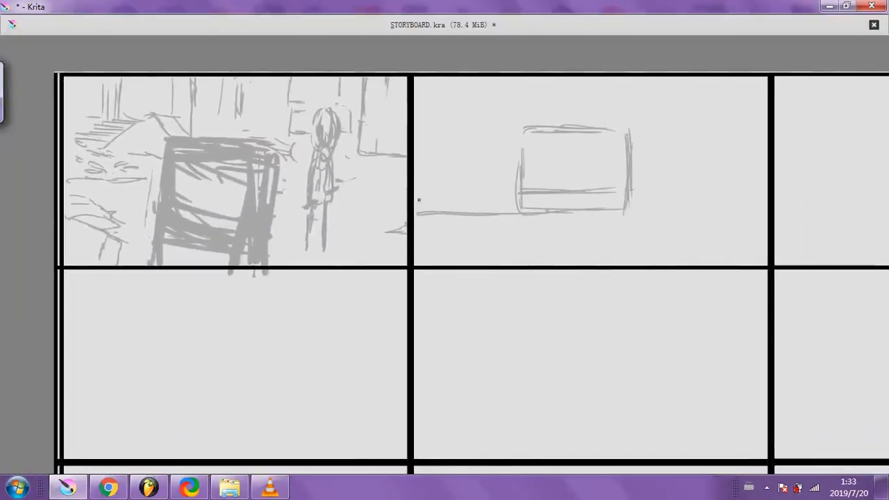
left_click_drag(416, 204, 387, 202)
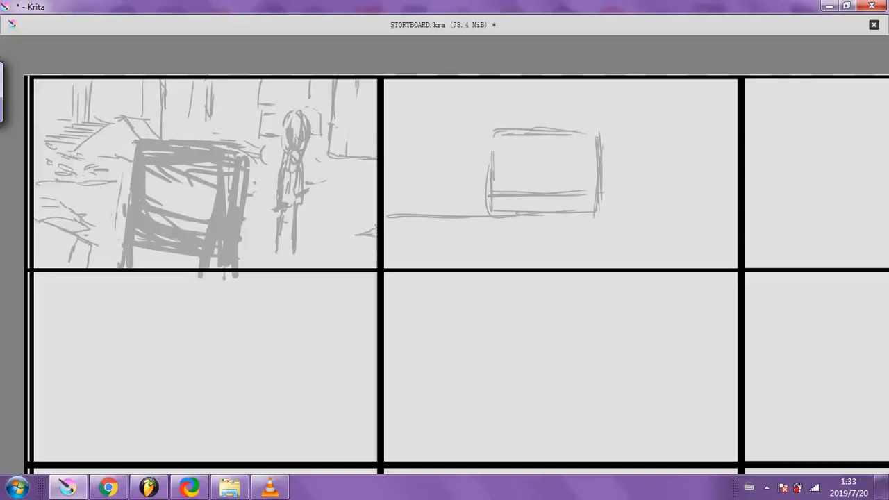
Reinforce the left edge of the dark box in the first panel and close the upper corners of the second panel's rectangle
mouse_move(131, 141)
left_mouse_down()
mouse_move(132, 208)
mouse_move(122, 184)
mouse_move(138, 264)
left_mouse_up()
left_click_drag(130, 171, 130, 208)
left_click_drag(520, 131, 598, 132)
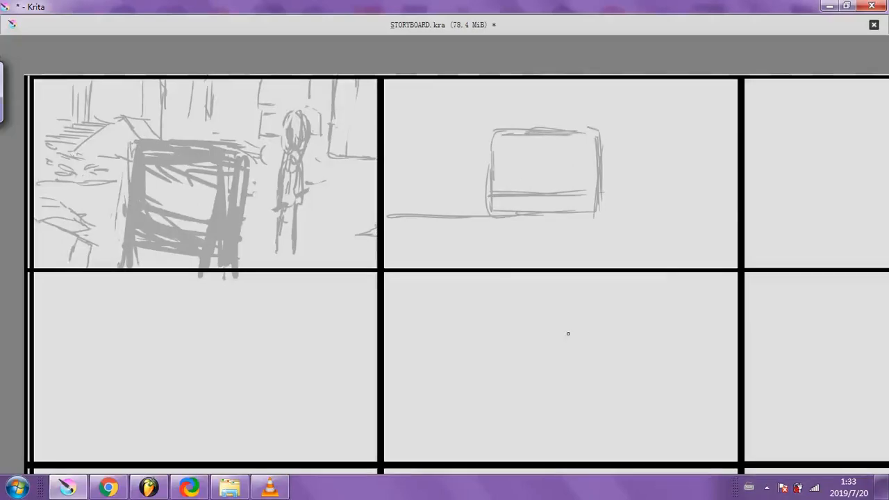
Sketch a figure with an oval head, torso and arms in front of the rectangle in the second storyboard panel
scroll(667, 273, "down", 2)
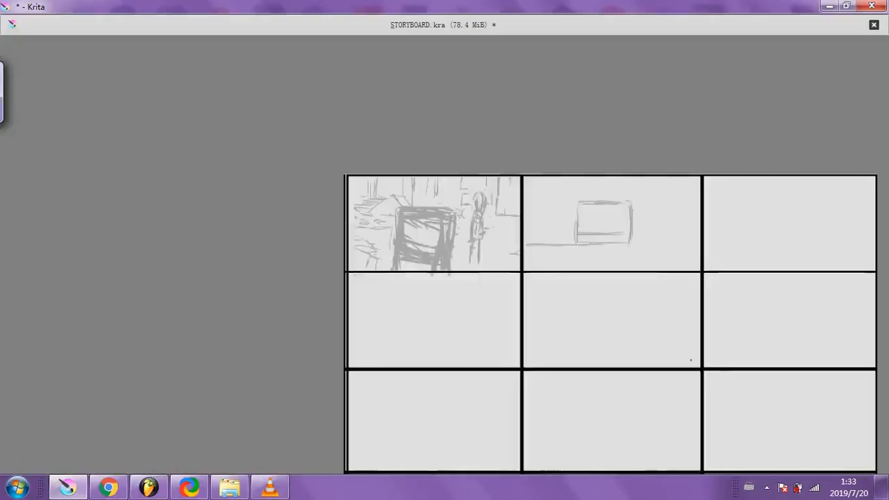
left_click_drag(690, 361, 514, 273)
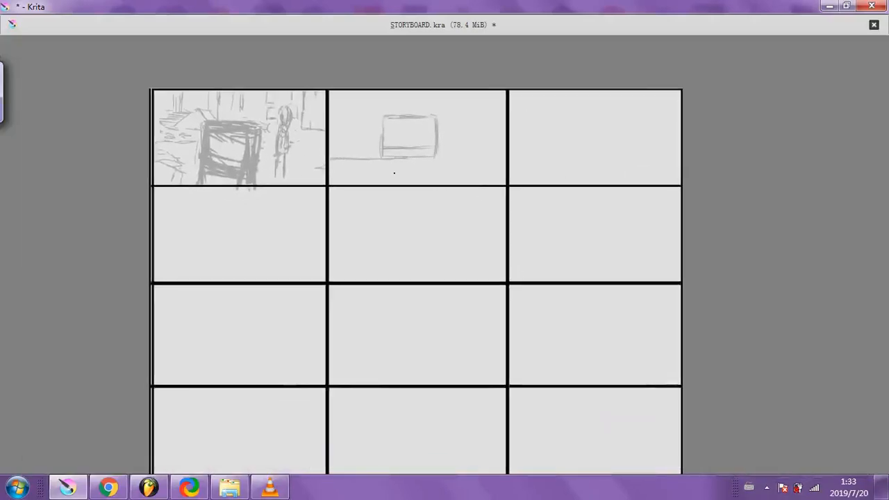
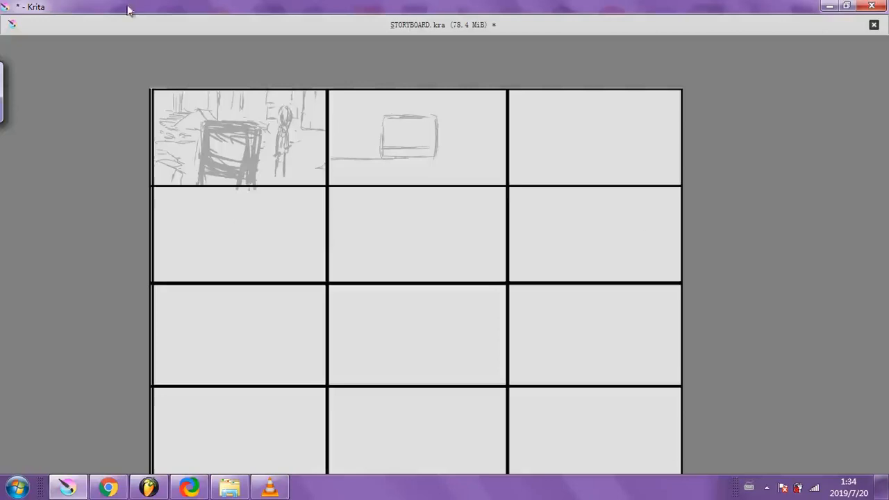
scroll(355, 157, "up", 3)
left_click_drag(432, 153, 357, 272)
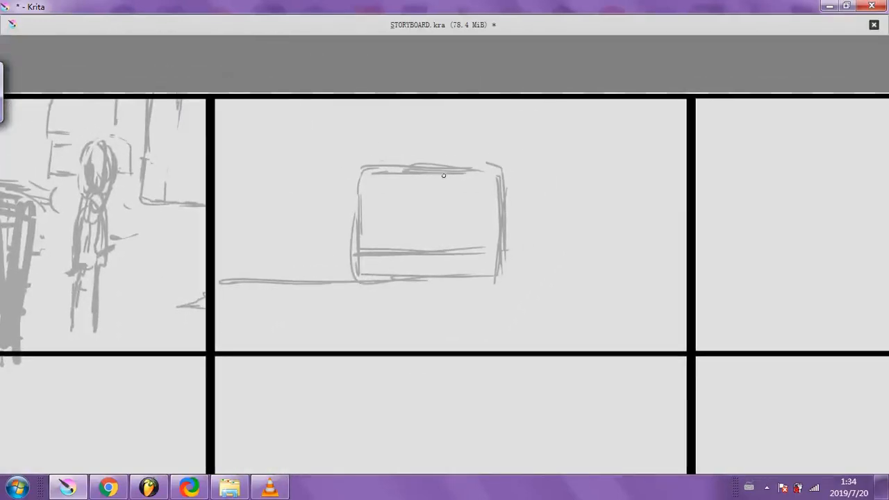
mouse_move(418, 188)
left_mouse_down()
mouse_move(432, 201)
mouse_move(425, 182)
mouse_move(419, 200)
mouse_move(444, 194)
mouse_move(411, 217)
mouse_move(431, 269)
mouse_move(413, 229)
mouse_move(443, 198)
mouse_move(429, 201)
mouse_move(458, 244)
mouse_move(405, 240)
left_mouse_up()
mouse_move(444, 199)
left_mouse_down()
mouse_move(451, 247)
mouse_move(415, 265)
mouse_move(439, 268)
left_mouse_up()
left_click_drag(414, 214, 412, 249)
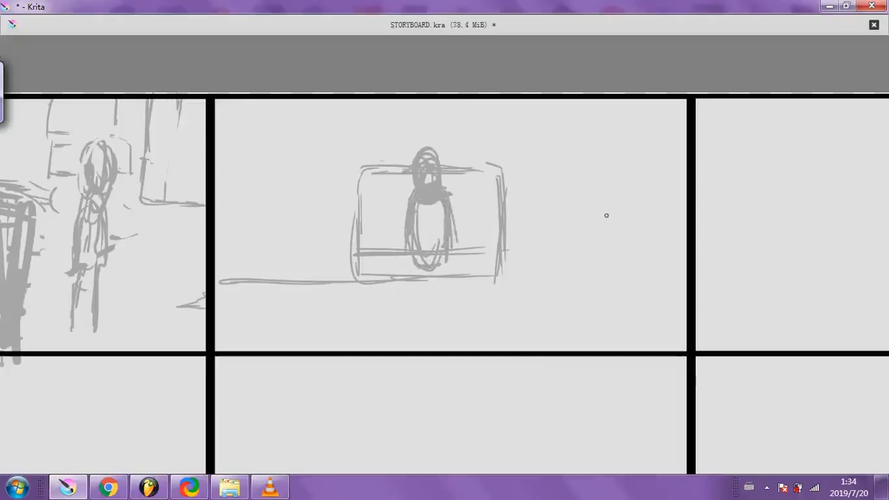
Bring back the hidden dockers and toolbars with an enlarged Advanced Color Selector, and turn on eraser mode for the brush
key("Tab")
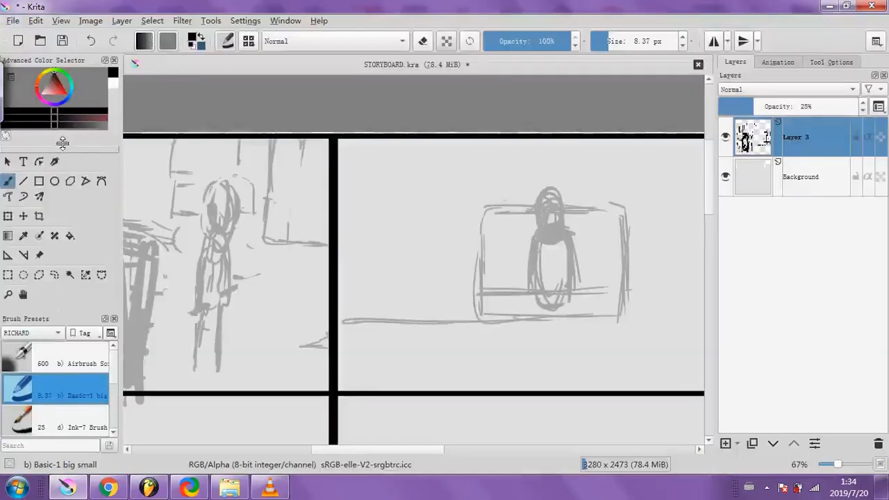
left_click_drag(63, 143, 63, 216)
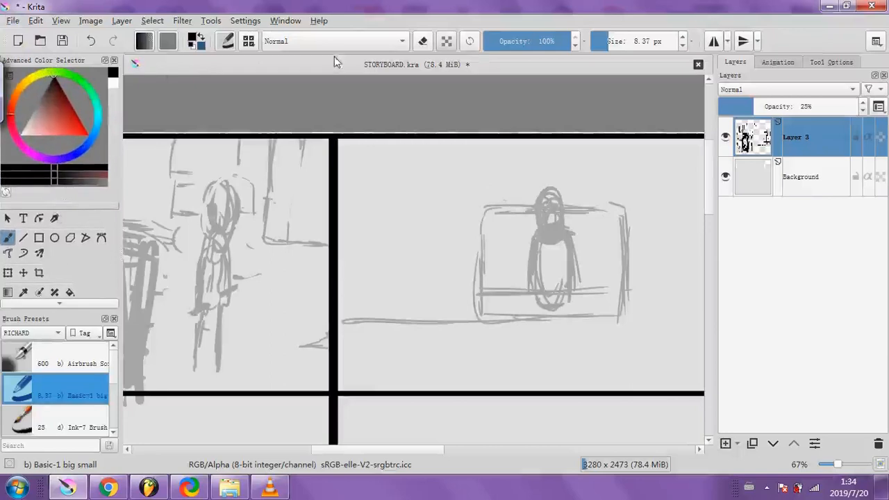
left_click(422, 41)
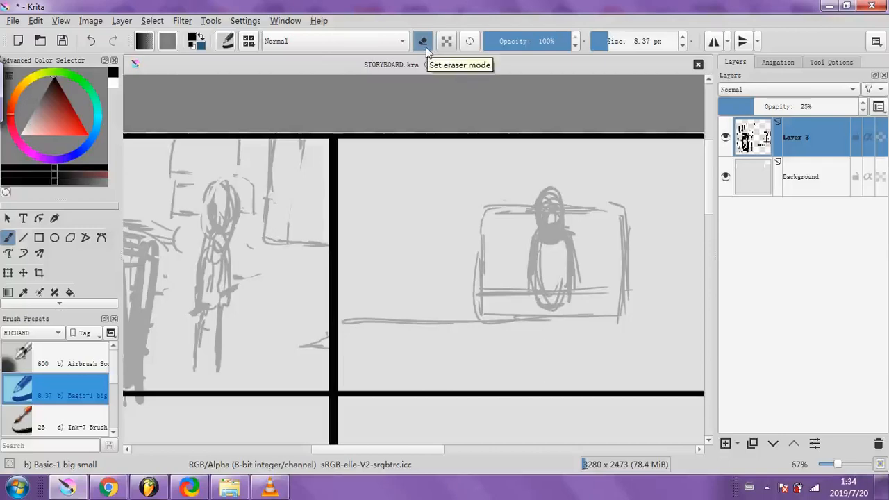
Hide the dockers and toolbars, and rework the second-panel figure's head while erasing the rounded bottom of its torso
key("Tab")
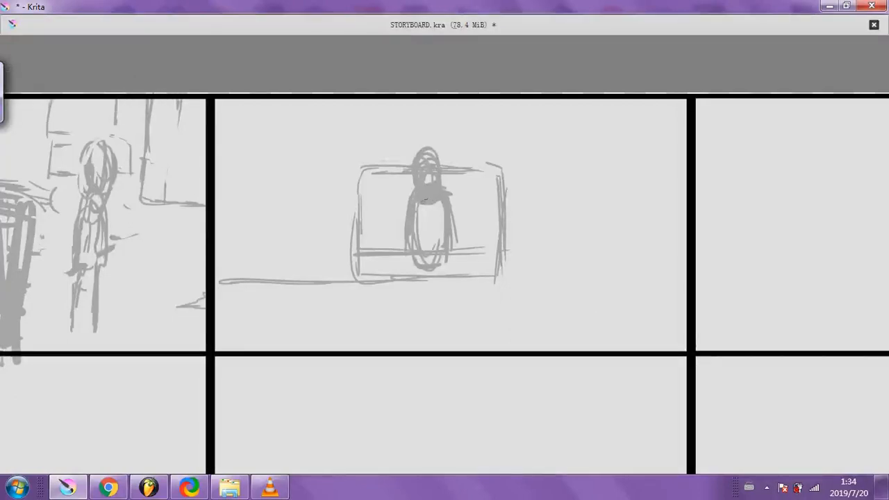
mouse_move(433, 179)
left_mouse_down()
mouse_move(421, 193)
mouse_move(431, 202)
mouse_move(416, 180)
mouse_move(418, 150)
mouse_move(421, 181)
mouse_move(419, 160)
left_mouse_up()
left_click_drag(419, 152, 426, 147)
left_click_drag(438, 181, 427, 185)
left_click_drag(424, 148, 431, 145)
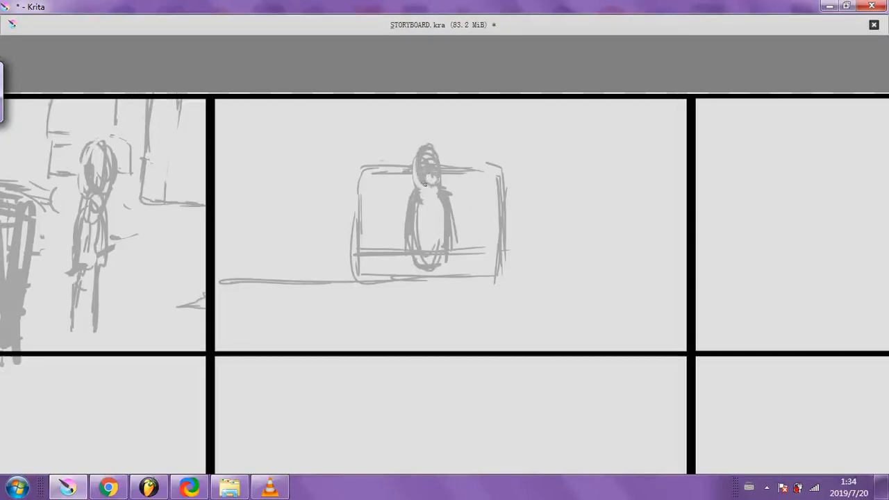
left_click_drag(435, 185, 426, 182)
mouse_move(429, 250)
left_mouse_down()
mouse_move(417, 250)
mouse_move(437, 251)
mouse_move(415, 252)
mouse_move(439, 250)
mouse_move(425, 267)
mouse_move(436, 237)
mouse_move(414, 249)
left_mouse_up()
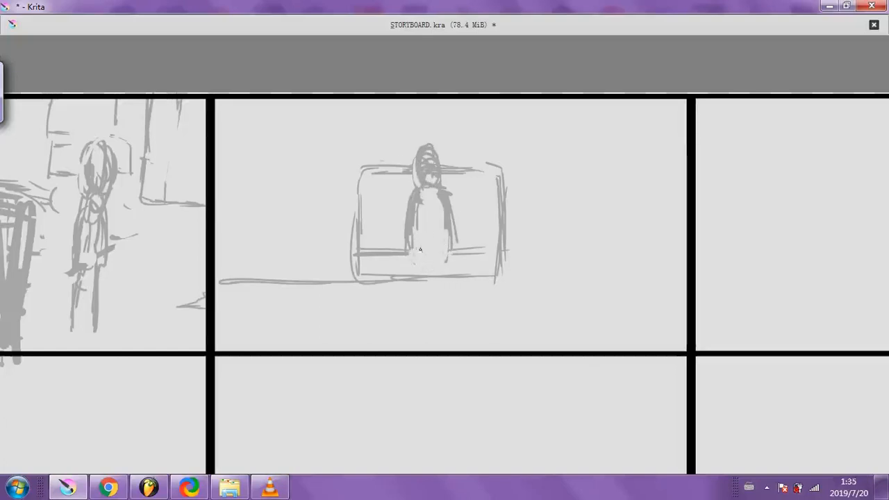
Try adding two straight legs below the second-panel figure's torso and a ground stroke beside the rectangle
left_click_drag(417, 212, 416, 253)
mouse_move(418, 256)
left_mouse_down()
mouse_move(446, 250)
mouse_move(429, 253)
mouse_move(414, 321)
left_mouse_up()
left_click_drag(438, 250, 443, 301)
left_click_drag(443, 266, 445, 315)
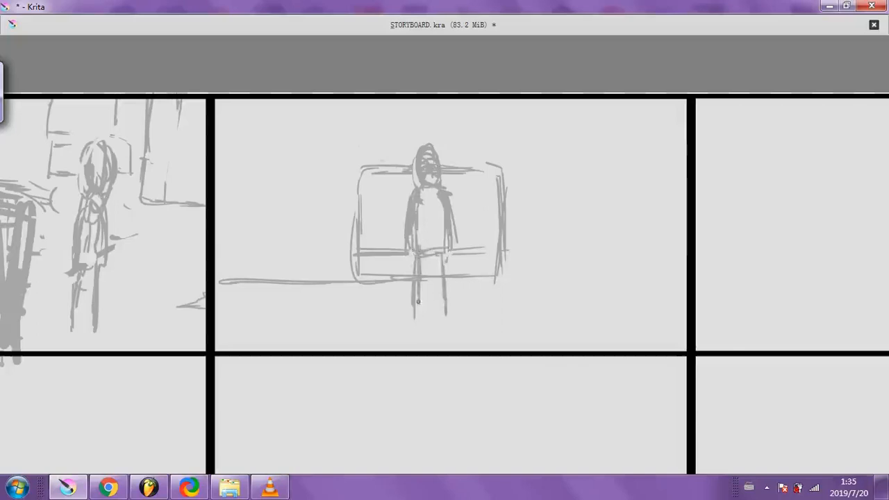
left_click_drag(422, 278, 418, 316)
mouse_move(424, 258)
left_mouse_down()
mouse_move(419, 318)
mouse_move(444, 318)
left_mouse_up()
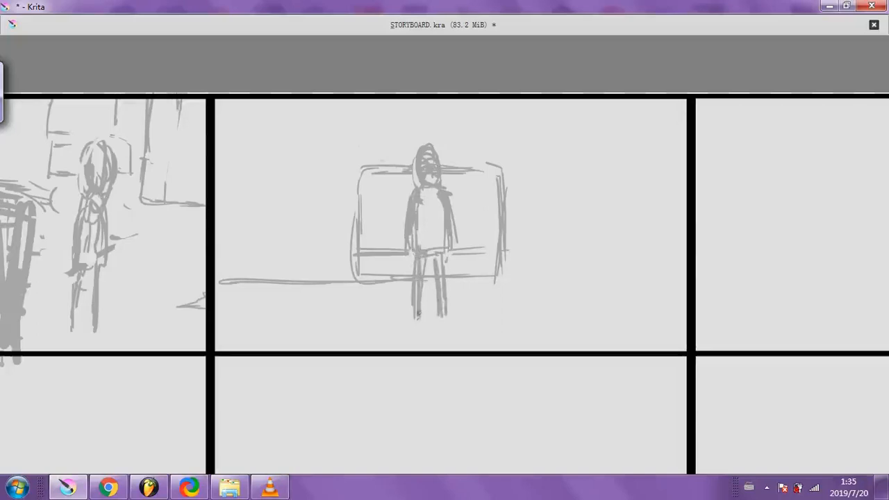
left_click_drag(473, 281, 529, 280)
Undo the figure's head, torso, arms and legs in the second panel back to the bare rectangle
key("ctrl+z")
key("ctrl+z")
key("ctrl+z")
key("ctrl+z")
key("ctrl+z")
key("ctrl+z")
key("ctrl+z")
key("ctrl+z")
key("ctrl+z")
key("ctrl+z")
key("ctrl+z")
key("ctrl+z")
key("ctrl+z")
key("ctrl+z")
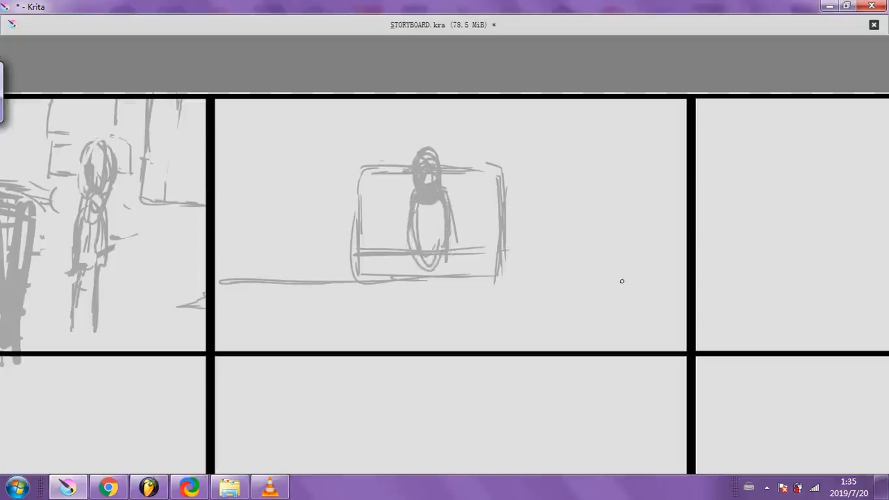
key("ctrl+z")
key("ctrl+z")
key("ctrl+z")
key("ctrl+z")
key("ctrl+z")
key("ctrl+z")
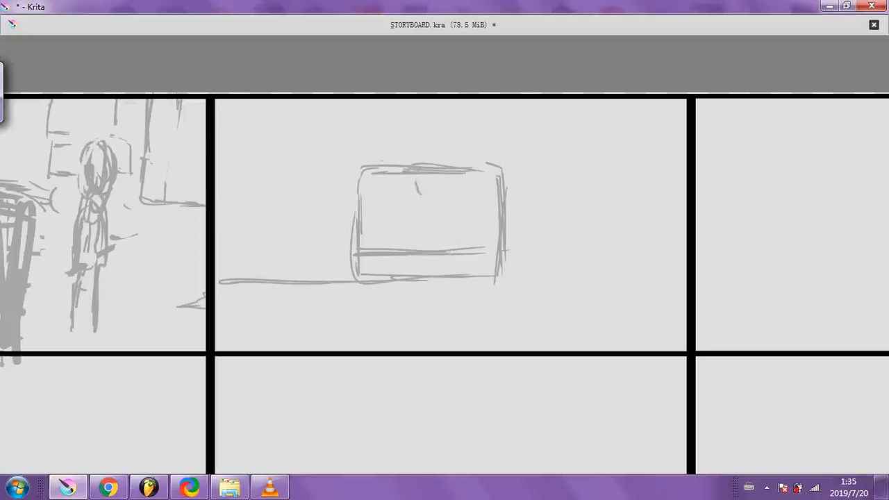
key("ctrl+z")
Try a new figure with long legs, tapered torso and oval head in front of the second panel's rectangle
mouse_move(412, 301)
left_mouse_down()
mouse_move(418, 224)
mouse_move(452, 308)
left_mouse_up()
left_click_drag(417, 261, 450, 259)
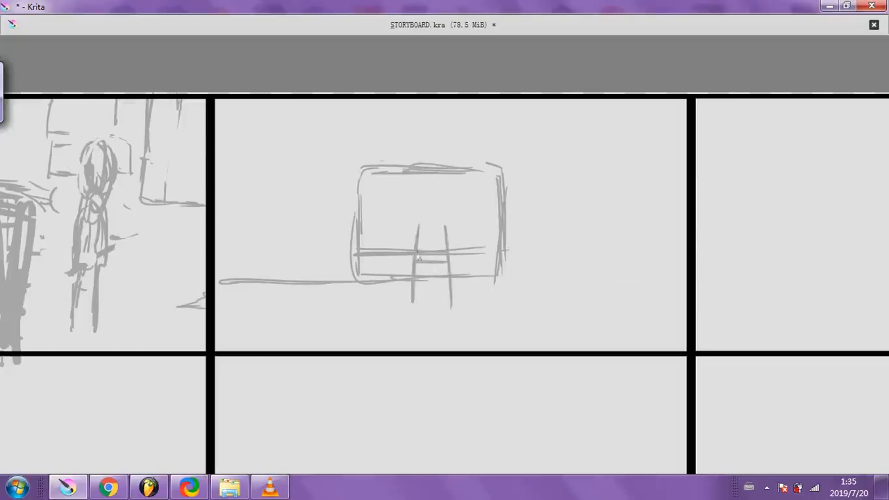
mouse_move(412, 314)
left_mouse_down()
mouse_move(419, 205)
mouse_move(442, 206)
left_mouse_up()
mouse_move(443, 204)
left_mouse_down()
mouse_move(447, 238)
mouse_move(424, 195)
mouse_move(436, 203)
mouse_move(438, 192)
mouse_move(427, 197)
mouse_move(444, 208)
mouse_move(455, 260)
left_mouse_up()
mouse_move(418, 213)
left_mouse_down()
mouse_move(414, 273)
mouse_move(448, 272)
left_mouse_up()
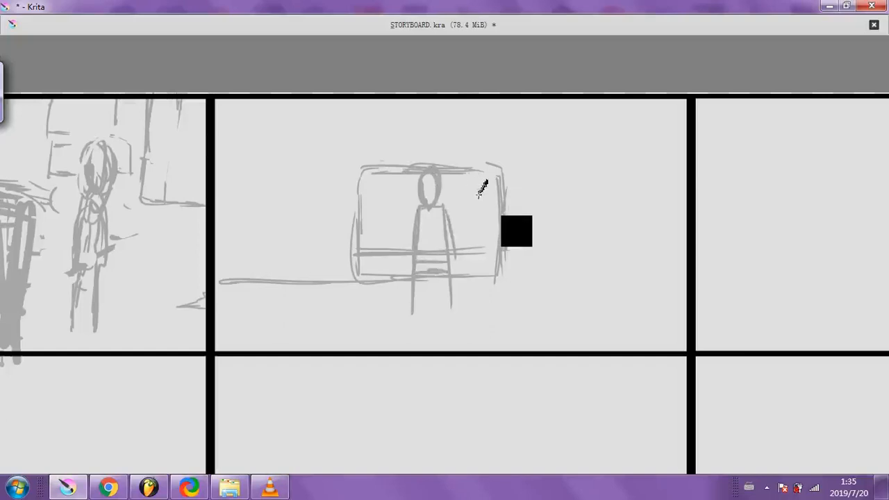
Undo the newly drawn long-legged figure in the second panel
key("ctrl+z")
key("ctrl+z")
key("ctrl+z")
key("ctrl+z")
key("ctrl+z")
key("ctrl+z")
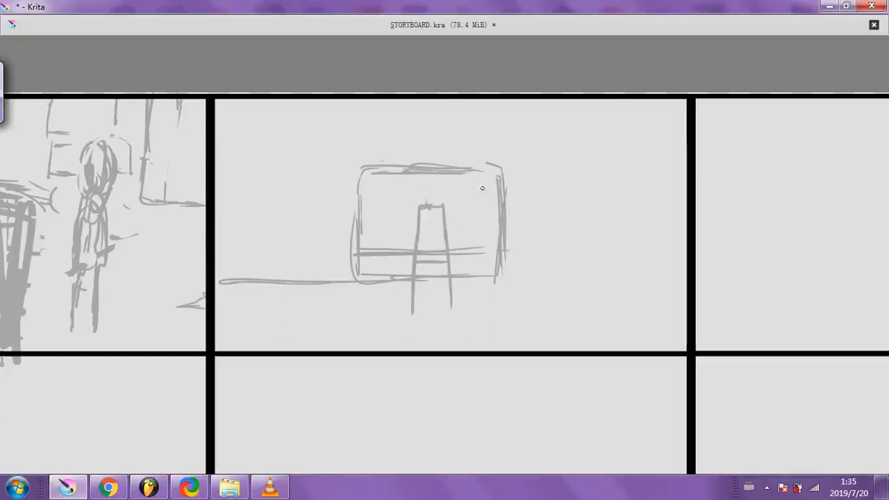
key("ctrl+z")
key("ctrl+z")
key("ctrl+z")
key("ctrl+z")
key("ctrl+z")
key("ctrl+z")
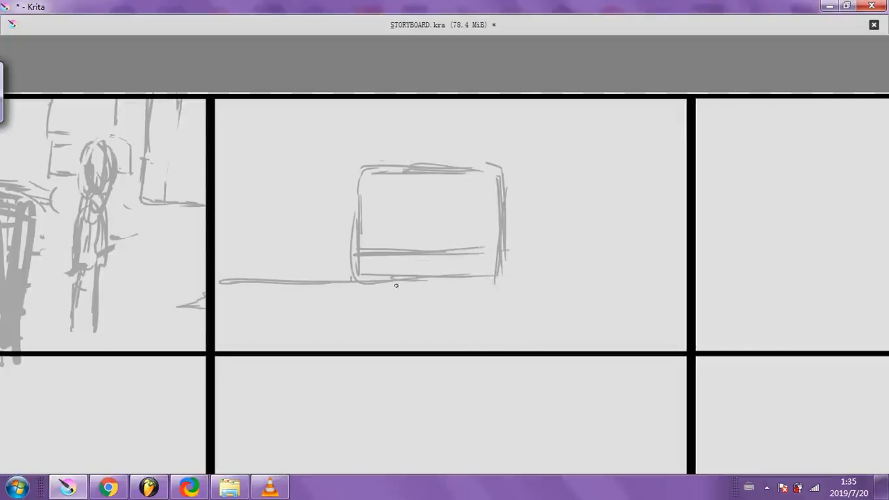
Extend the ground line right of the rectangle and sketch a small standing figure with head, torso, arms, legs and an oval base
left_click_drag(508, 275, 684, 274)
left_click_drag(244, 269, 258, 269)
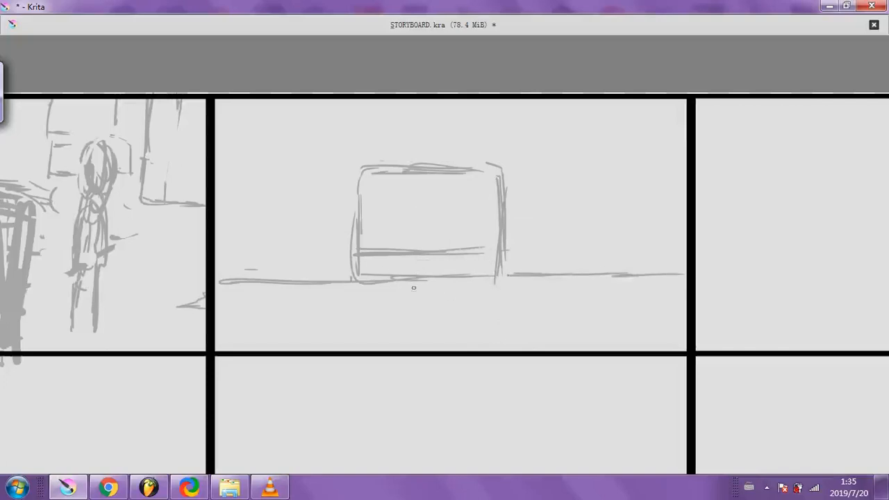
mouse_move(399, 284)
left_mouse_down()
mouse_move(460, 284)
mouse_move(422, 303)
mouse_move(412, 298)
mouse_move(446, 303)
mouse_move(451, 291)
mouse_move(401, 302)
mouse_move(416, 298)
mouse_move(406, 298)
mouse_move(412, 263)
mouse_move(413, 286)
mouse_move(443, 298)
mouse_move(433, 265)
mouse_move(413, 266)
mouse_move(434, 257)
mouse_move(428, 267)
mouse_move(407, 266)
mouse_move(407, 200)
left_mouse_up()
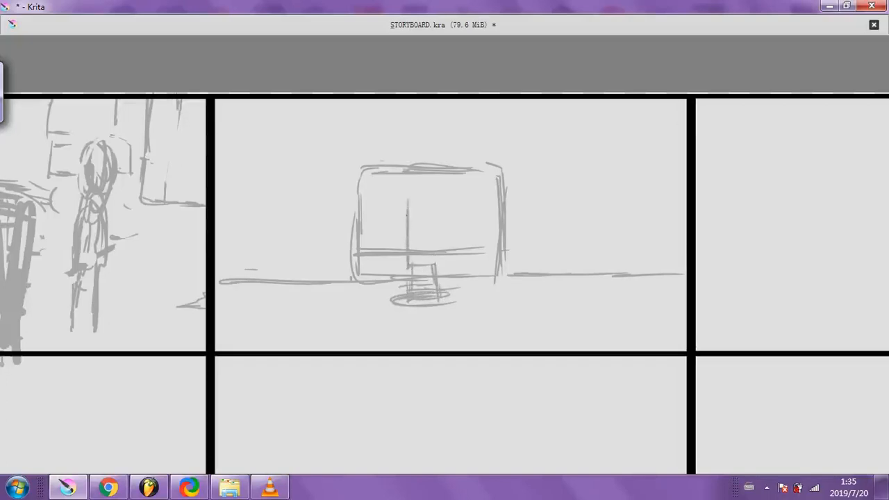
mouse_move(411, 250)
left_mouse_down()
mouse_move(426, 196)
mouse_move(435, 252)
left_mouse_up()
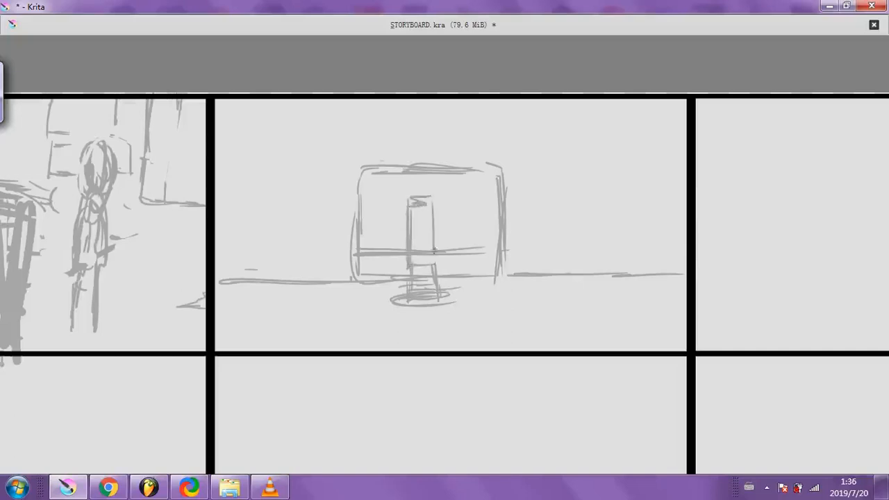
mouse_move(412, 210)
left_mouse_down()
mouse_move(435, 227)
mouse_move(434, 258)
mouse_move(413, 273)
mouse_move(431, 269)
mouse_move(440, 241)
mouse_move(400, 243)
mouse_move(408, 174)
mouse_move(425, 159)
mouse_move(434, 182)
mouse_move(428, 197)
left_mouse_up()
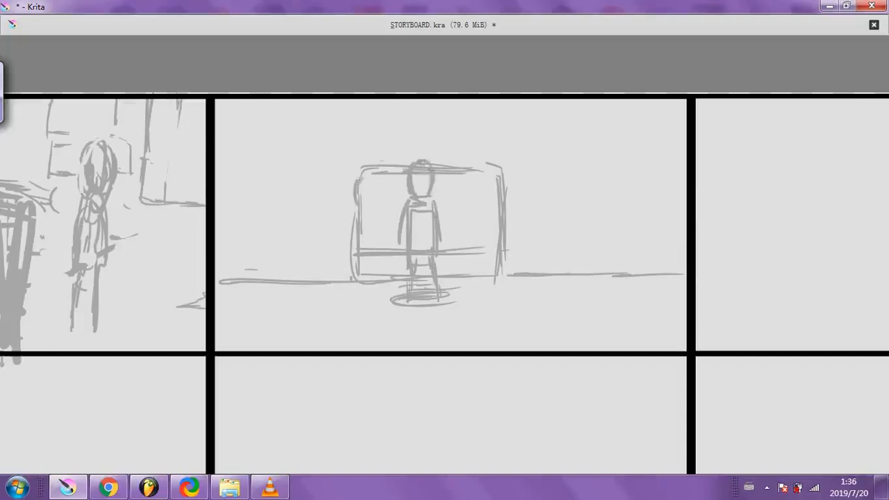
Redraw the box behind the figure with a narrower right side and erase most of its old top and right edges
left_click_drag(362, 178, 355, 206)
mouse_move(358, 182)
left_mouse_down()
mouse_move(486, 179)
mouse_move(485, 279)
left_mouse_up()
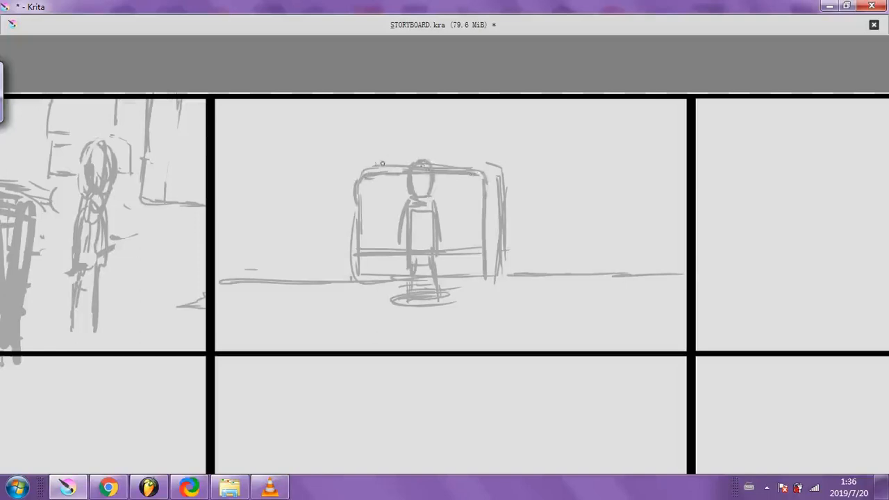
mouse_move(415, 168)
left_mouse_down()
mouse_move(472, 167)
mouse_move(502, 222)
mouse_move(500, 267)
left_mouse_up()
mouse_move(500, 267)
left_mouse_down()
mouse_move(505, 208)
mouse_move(489, 276)
left_mouse_up()
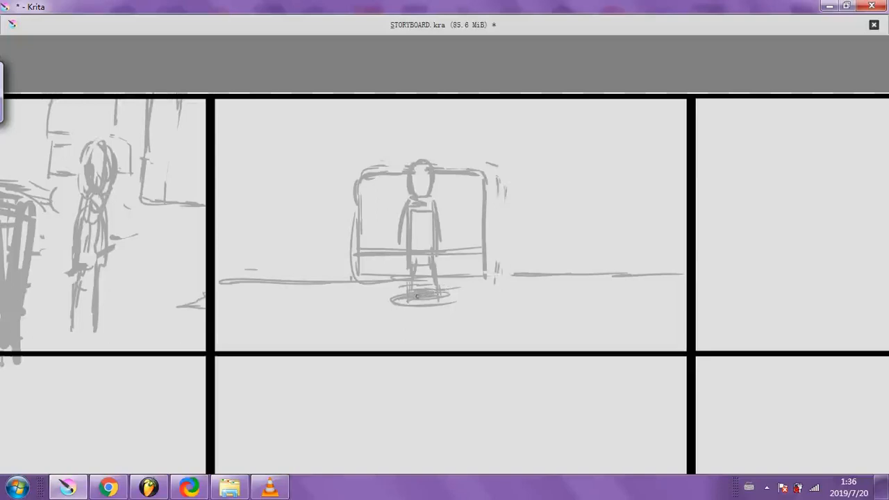
Break up the oval at the figure's feet, thicken the box's right edge and join it to the ground line
mouse_move(416, 296)
left_mouse_down()
mouse_move(396, 304)
mouse_move(446, 305)
left_mouse_up()
left_click_drag(479, 279, 515, 277)
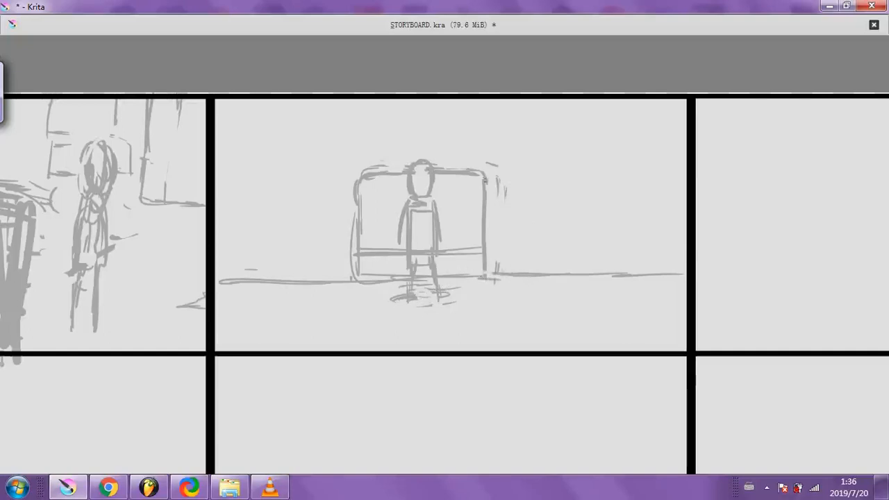
mouse_move(487, 189)
left_mouse_down()
mouse_move(488, 270)
mouse_move(531, 276)
left_mouse_up()
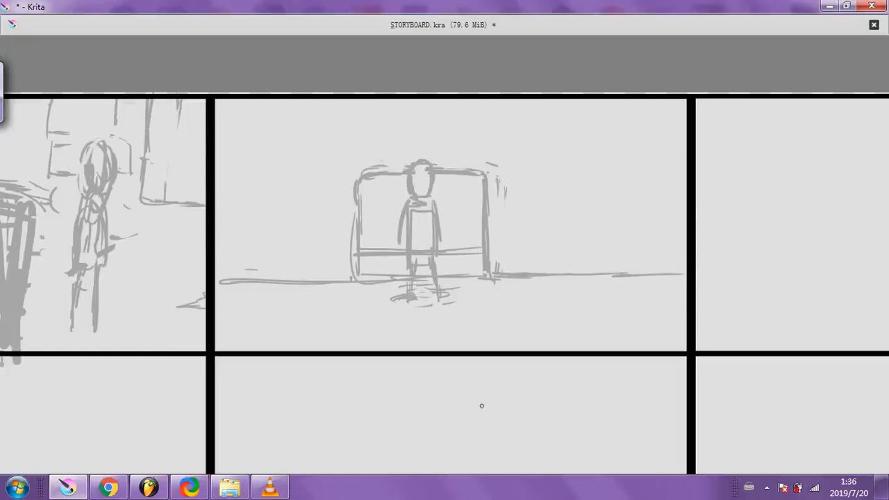
Erase parts of the ground line on both sides of the box, leaving short broken strokes
mouse_move(473, 337)
left_mouse_down()
mouse_move(621, 359)
mouse_move(804, 353)
mouse_move(682, 354)
mouse_move(775, 354)
mouse_move(559, 333)
left_mouse_up()
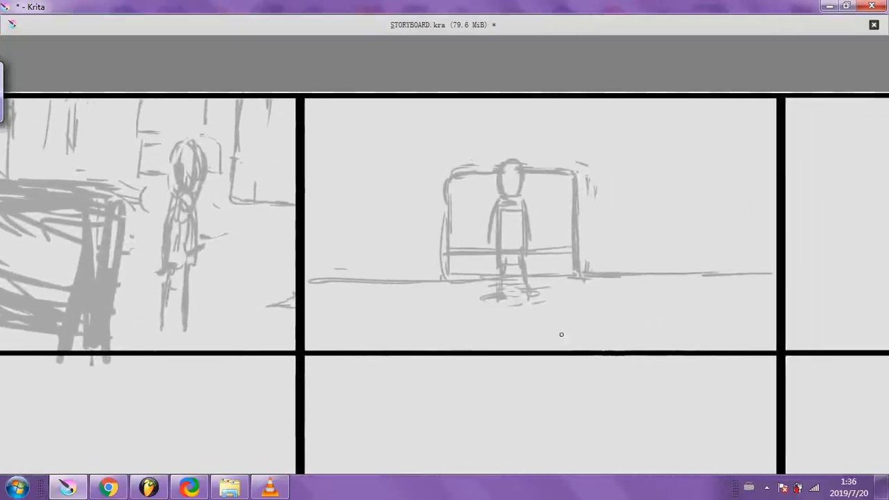
left_click_drag(355, 287, 415, 278)
mouse_move(341, 281)
left_mouse_down()
mouse_move(393, 279)
mouse_move(339, 275)
left_mouse_up()
mouse_move(615, 268)
left_mouse_down()
mouse_move(741, 265)
mouse_move(648, 277)
mouse_move(725, 277)
left_mouse_up()
left_click_drag(542, 274, 560, 276)
mouse_move(492, 279)
left_mouse_down()
mouse_move(468, 279)
mouse_move(491, 276)
left_mouse_up()
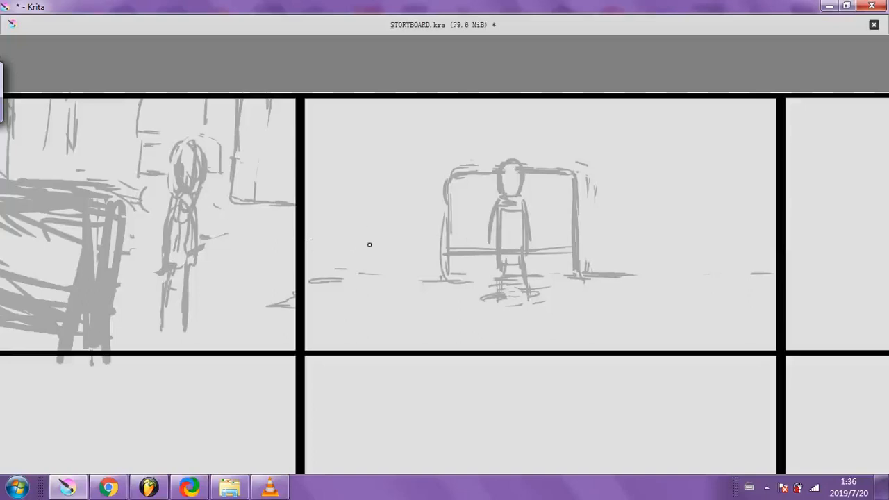
Sketch a small distant figure left of the box with a dot head and thin body on a background ground line
left_click(364, 217)
left_click_drag(308, 264, 413, 258)
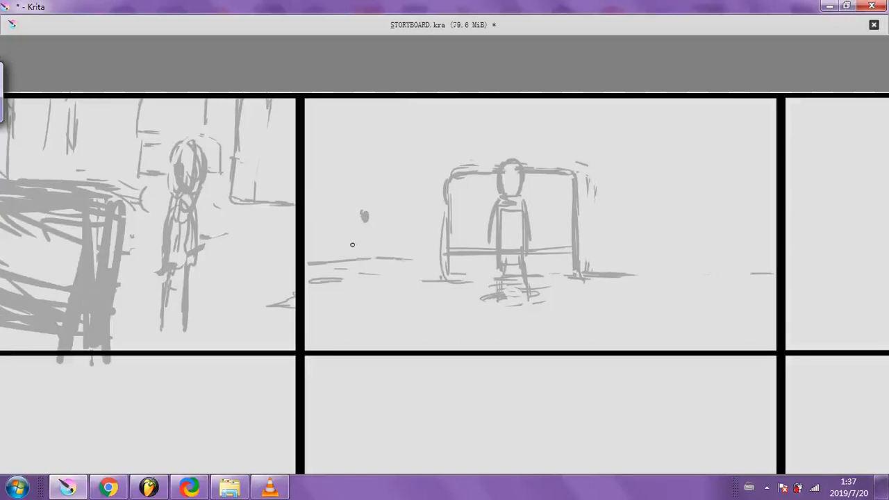
mouse_move(359, 256)
left_mouse_down()
mouse_move(358, 232)
mouse_move(356, 257)
mouse_move(351, 235)
mouse_move(361, 213)
left_mouse_up()
mouse_move(350, 302)
left_mouse_down()
mouse_move(555, 292)
mouse_move(349, 296)
left_mouse_up()
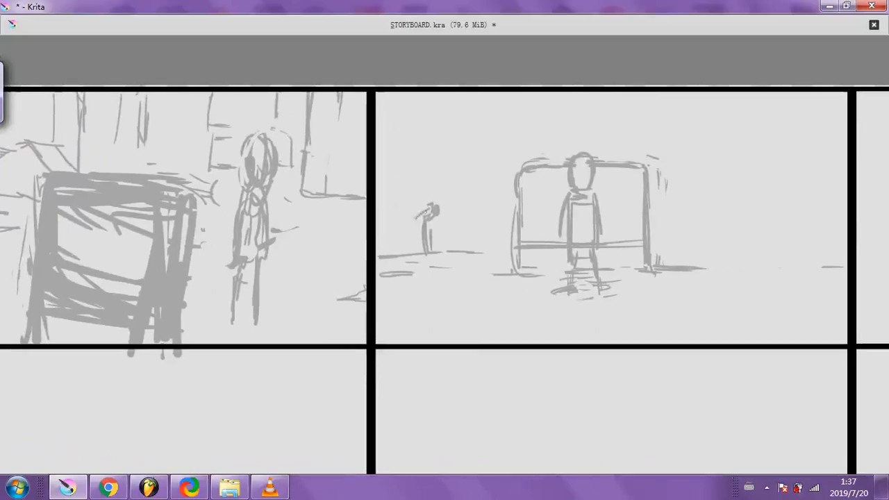
Try a slanted railing with uprights from the small distant figure to the panel's left edge, and undo it
mouse_move(425, 210)
left_mouse_down()
mouse_move(379, 233)
mouse_move(427, 209)
mouse_move(407, 227)
mouse_move(413, 251)
mouse_move(402, 258)
mouse_move(394, 238)
mouse_move(382, 256)
left_mouse_up()
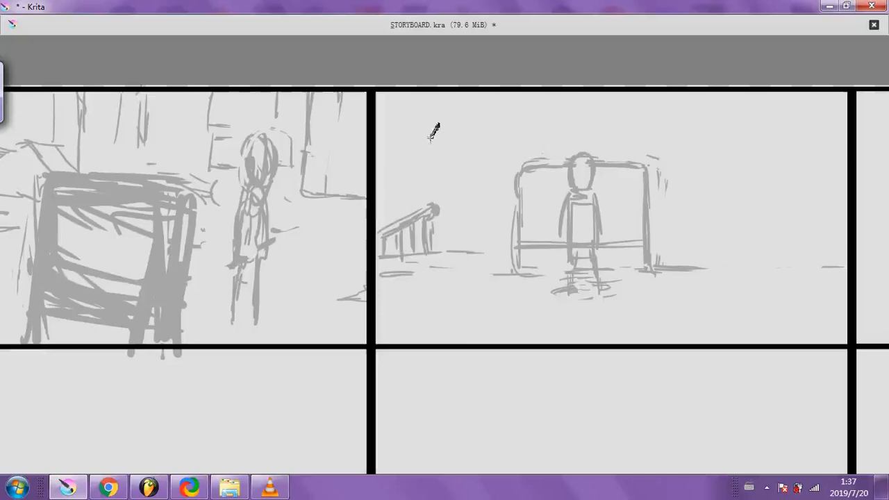
key("ctrl+z")
key("ctrl+z")
key("ctrl+z")
key("ctrl+z")
key("ctrl+z")
key("ctrl+z")
key("ctrl+z")
key("ctrl+z")
key("ctrl+z")
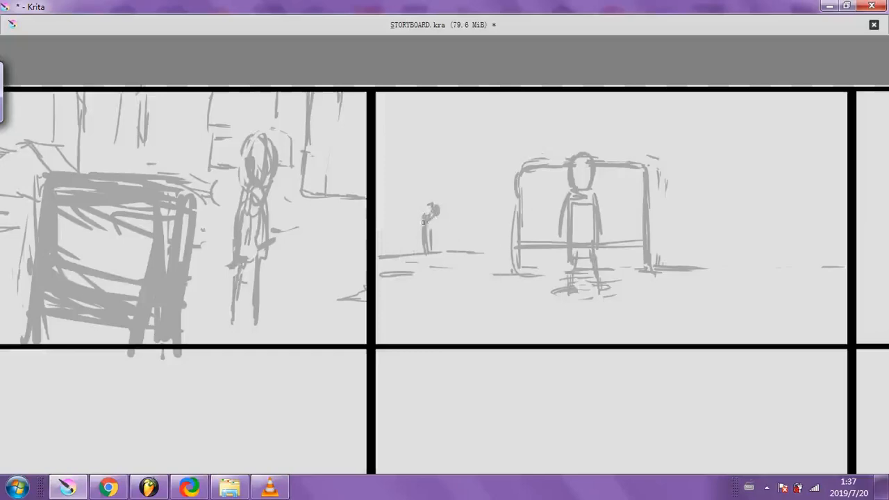
Reshape the small distant shape into a dark leaning form, and extend the background ground line on both sides of the box
mouse_move(434, 207)
left_mouse_down()
mouse_move(421, 214)
mouse_move(428, 224)
mouse_move(413, 251)
left_mouse_up()
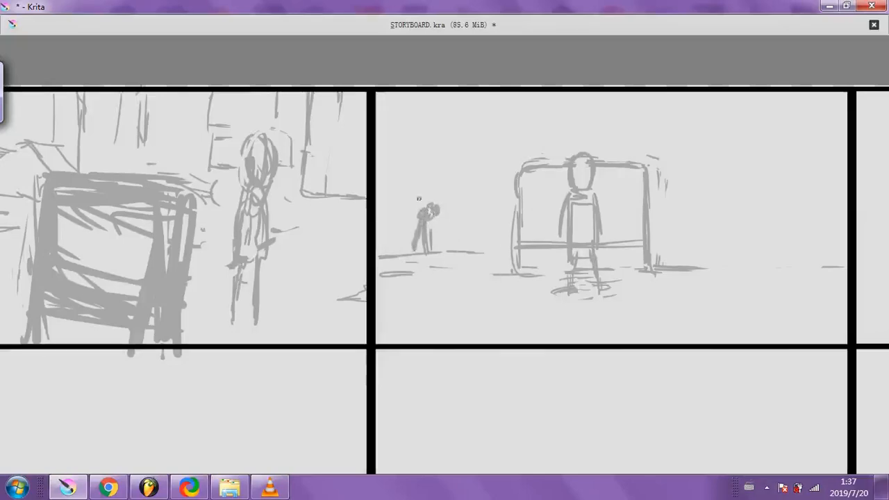
left_click_drag(432, 208, 432, 214)
left_click_drag(453, 254, 484, 253)
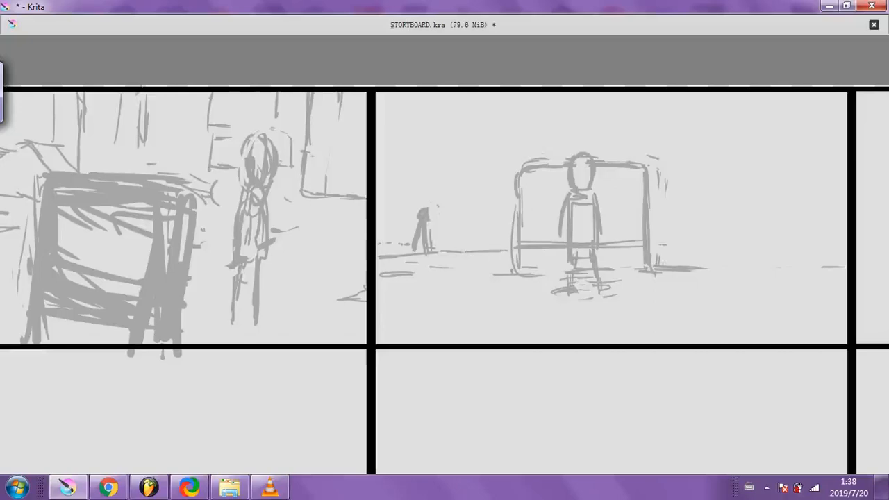
mouse_move(665, 245)
left_mouse_down()
mouse_move(754, 251)
mouse_move(724, 251)
left_mouse_up()
Try a long horizontal line above the box across the second panel, and undo it
left_click_drag(380, 147, 647, 145)
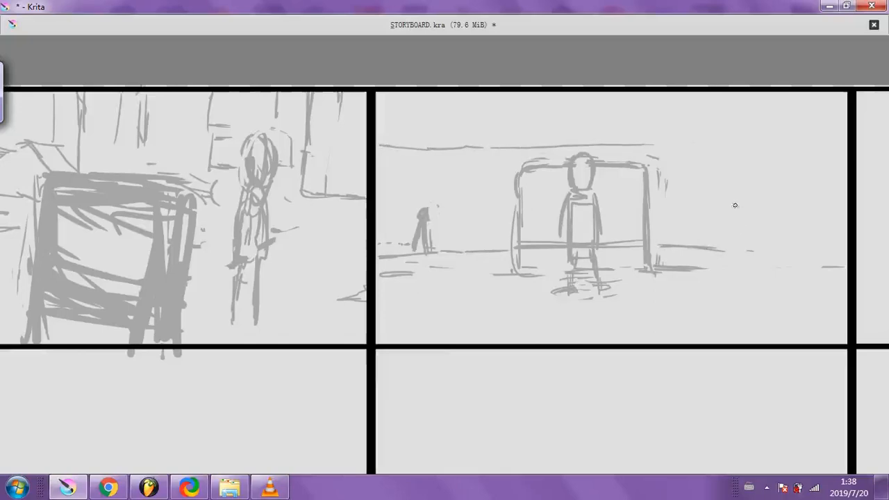
key("ctrl+z")
key("ctrl+z")
key("ctrl+z")
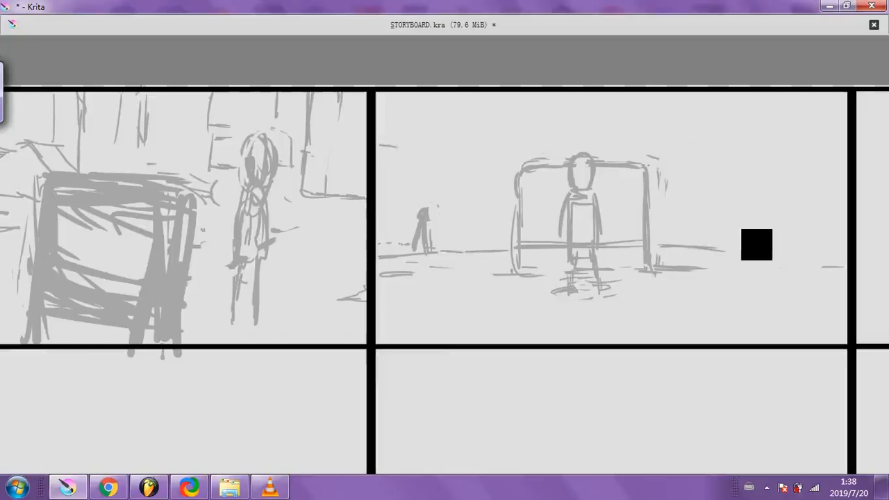
Try broken horizontal background lines on both sides of the box, near the height of its top edge
left_click_drag(665, 179, 730, 176)
left_click_drag(772, 169, 739, 171)
left_click_drag(496, 172, 448, 173)
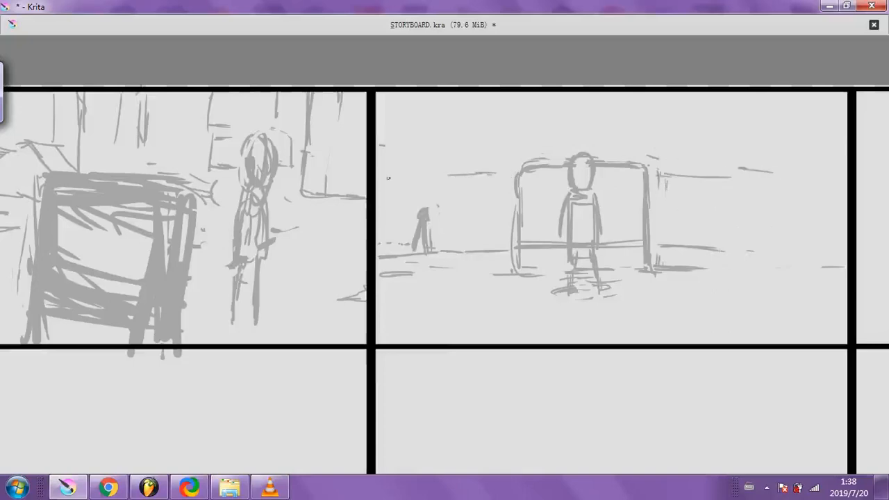
left_click_drag(386, 178, 425, 178)
left_click_drag(733, 178, 796, 177)
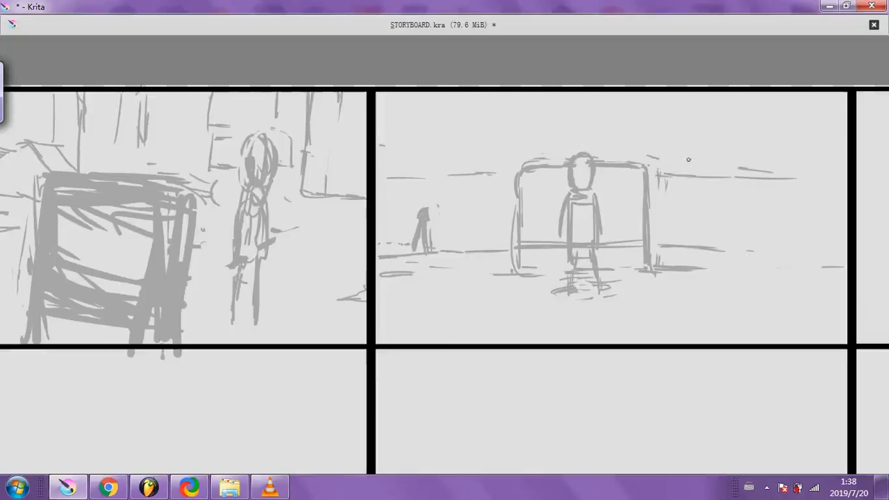
Undo the broken horizontal background lines on both sides of the box
key("ctrl+z")
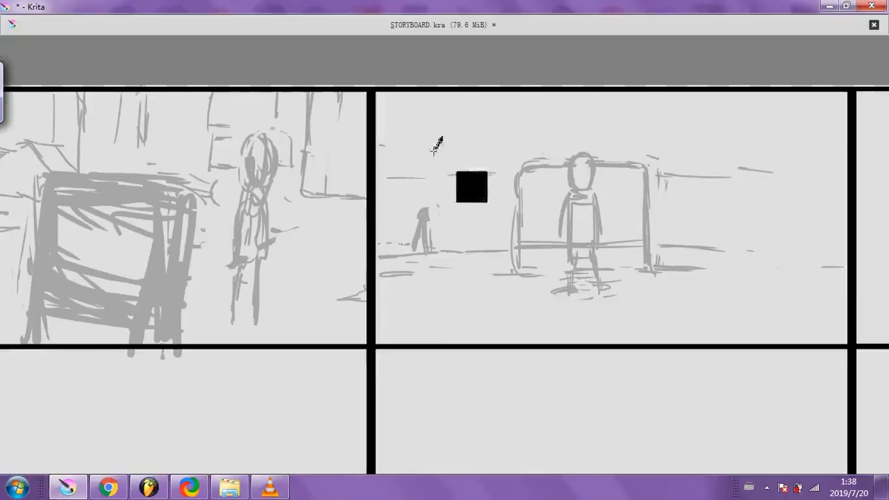
key("ctrl+z")
key("ctrl+z")
key("ctrl+z")
key("ctrl+z")
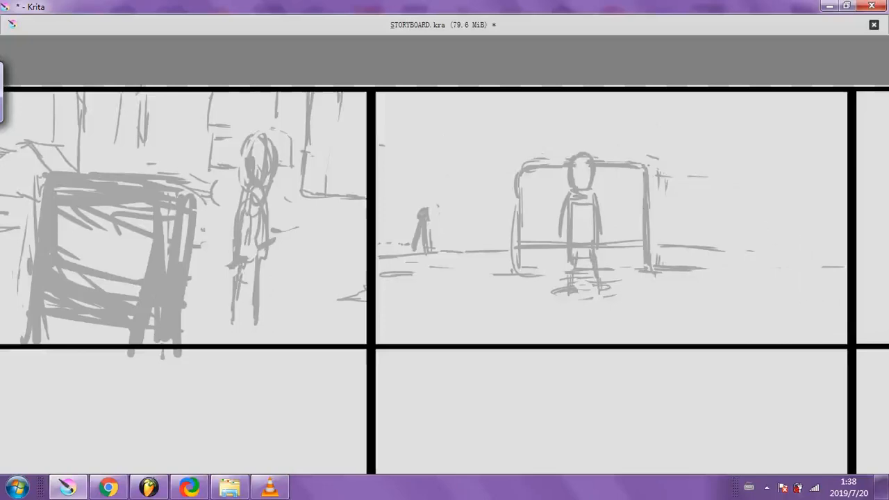
key("ctrl+z")
key("ctrl+z")
key("ctrl+z")
Sketch an inner frame inside the box behind the standing figure in the second panel
mouse_move(620, 171)
left_mouse_down()
mouse_move(535, 177)
mouse_move(530, 223)
mouse_move(552, 227)
left_mouse_up()
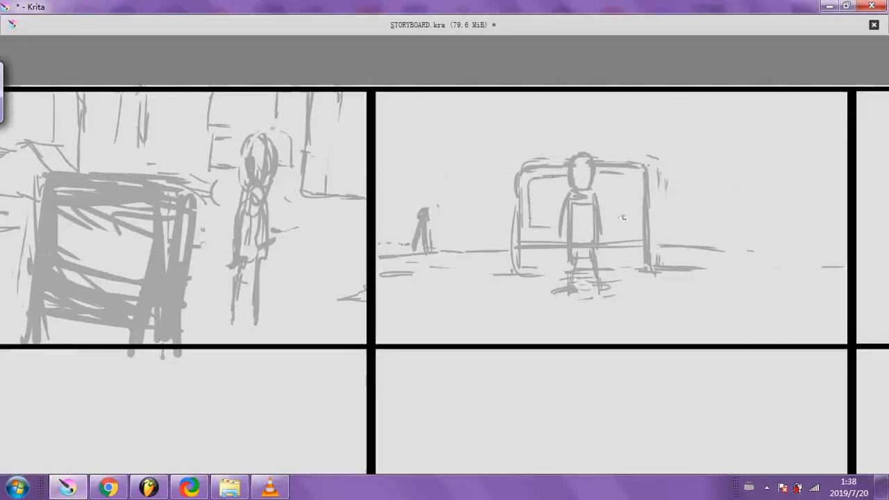
mouse_move(623, 217)
left_mouse_down()
mouse_move(636, 226)
mouse_move(637, 180)
mouse_move(624, 175)
mouse_move(616, 228)
left_mouse_up()
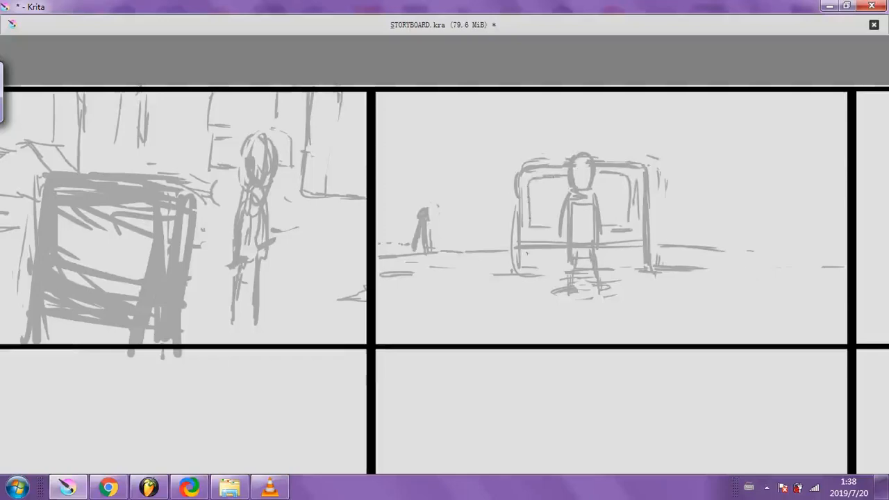
Extend the ground line beside the box toward the right side of the second panel
left_click_drag(525, 252, 743, 246)
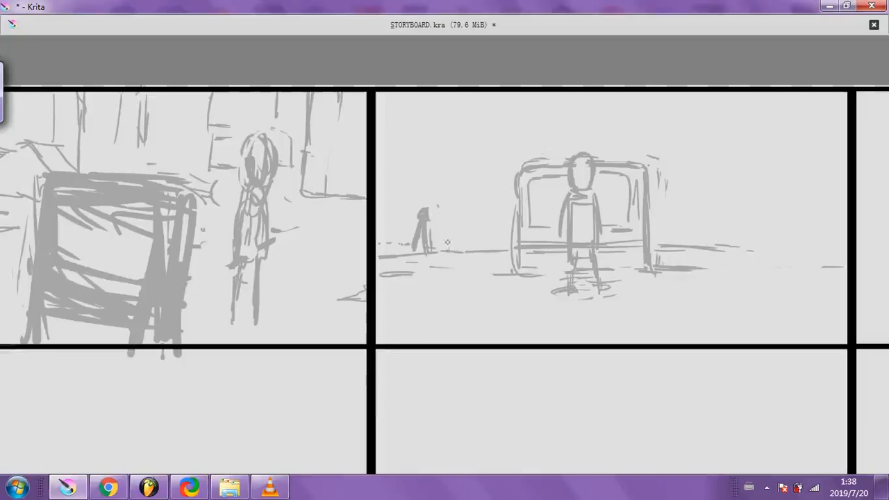
Try fence outlines on both sides of the box, with a post on the left and top rails near the box's top edge
mouse_move(448, 247)
left_mouse_down()
mouse_move(446, 179)
mouse_move(510, 178)
mouse_move(456, 171)
mouse_move(499, 173)
left_mouse_up()
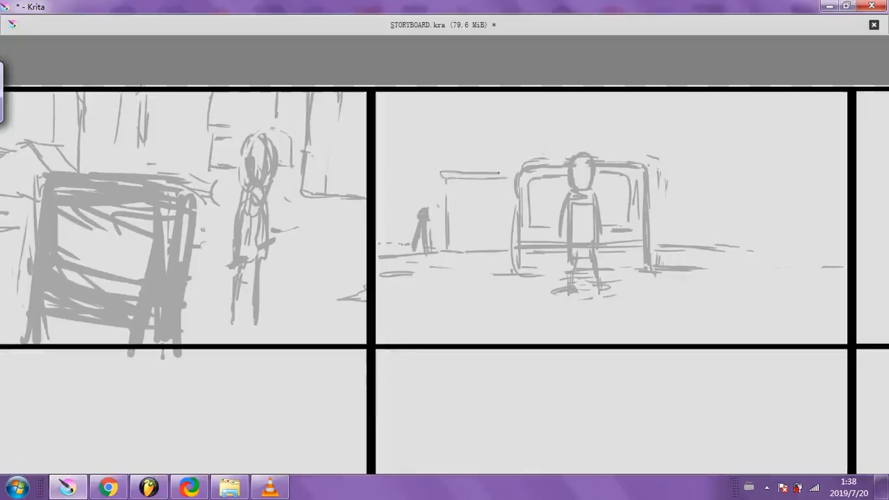
left_click_drag(650, 173, 684, 175)
mouse_move(648, 169)
left_mouse_down()
mouse_move(698, 168)
mouse_move(752, 176)
left_mouse_up()
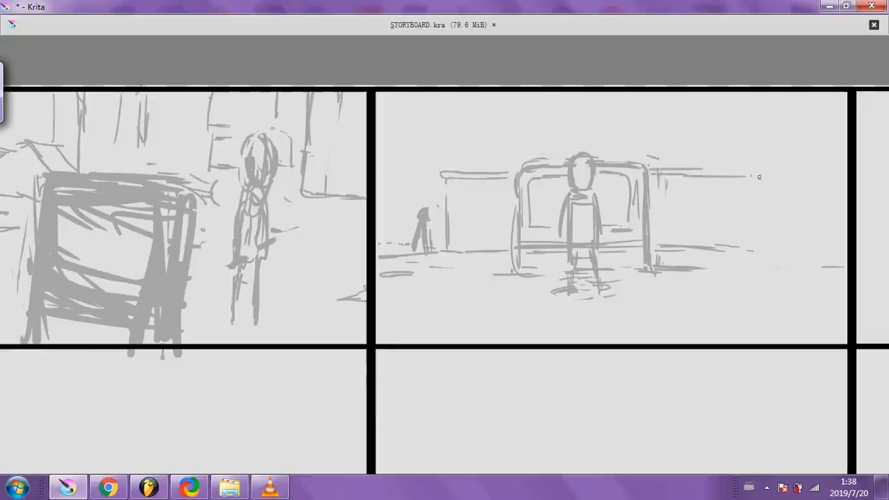
Try diagonal crosshatched mesh inside the fence sections on both sides of the box
mouse_move(449, 179)
left_mouse_down()
mouse_move(449, 253)
mouse_move(465, 250)
left_mouse_up()
mouse_move(450, 219)
left_mouse_down()
mouse_move(479, 249)
mouse_move(486, 243)
left_mouse_up()
mouse_move(467, 193)
left_mouse_down()
mouse_move(495, 243)
mouse_move(500, 232)
left_mouse_up()
mouse_move(476, 183)
left_mouse_down()
mouse_move(508, 229)
mouse_move(509, 210)
left_mouse_up()
left_click_drag(455, 205, 477, 182)
left_click_drag(457, 226, 488, 202)
left_click_drag(471, 243, 501, 212)
mouse_move(657, 227)
left_mouse_down()
mouse_move(678, 243)
mouse_move(691, 239)
left_mouse_up()
mouse_move(664, 201)
left_mouse_down()
mouse_move(712, 246)
mouse_move(702, 223)
left_mouse_up()
mouse_move(683, 187)
left_mouse_down()
mouse_move(726, 229)
mouse_move(749, 236)
left_mouse_up()
left_click_drag(665, 201, 671, 190)
left_click_drag(659, 224, 683, 176)
mouse_move(668, 223)
left_mouse_down()
mouse_move(684, 189)
mouse_move(697, 186)
left_mouse_up()
mouse_move(687, 243)
left_mouse_down()
mouse_move(700, 205)
mouse_move(730, 190)
left_mouse_up()
left_click_drag(707, 241, 740, 206)
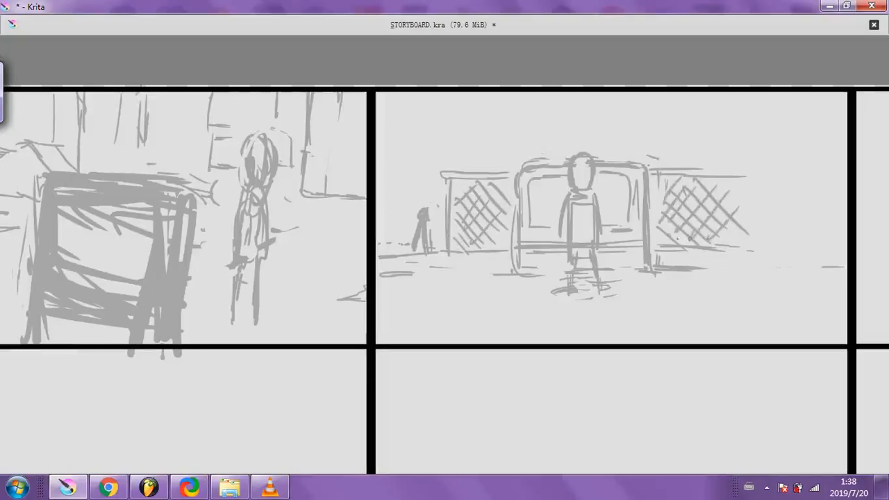
Try a lower rail across both fence sections and out toward the panel edges, and lengthen the right section's top rail
left_click_drag(655, 233, 692, 237)
mouse_move(725, 236)
left_mouse_down()
mouse_move(682, 237)
mouse_move(758, 237)
left_mouse_up()
left_click_drag(473, 236, 515, 233)
left_click_drag(450, 235, 456, 238)
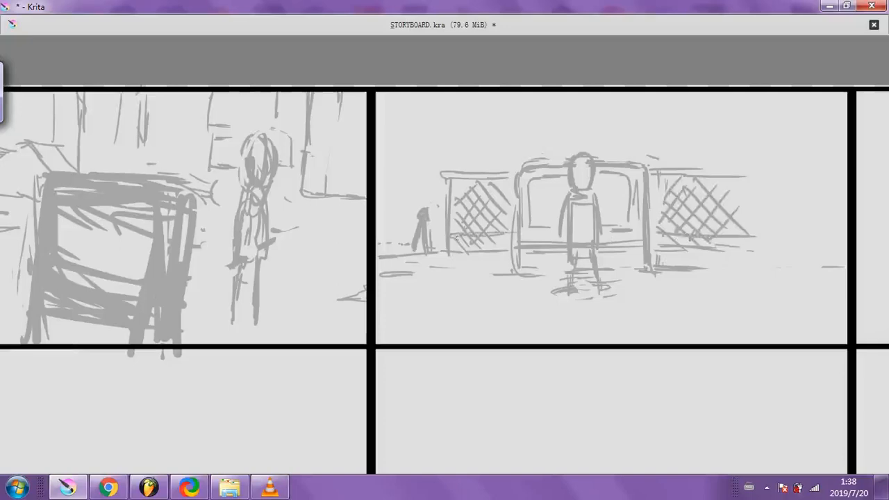
left_click_drag(380, 236, 414, 236)
left_click_drag(753, 236, 820, 235)
left_click_drag(692, 169, 768, 168)
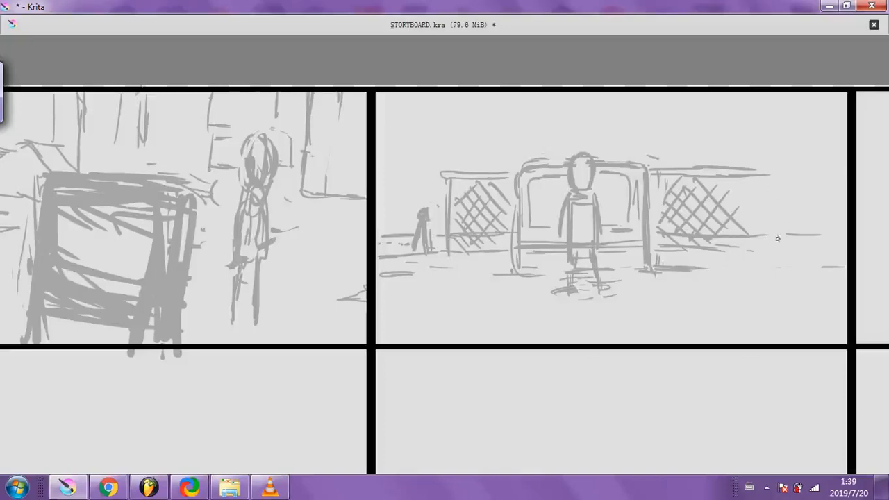
Try a vertical post at the right end of the fence, undo its upper part, and add mesh strokes beside it
left_click_drag(756, 258, 773, 95)
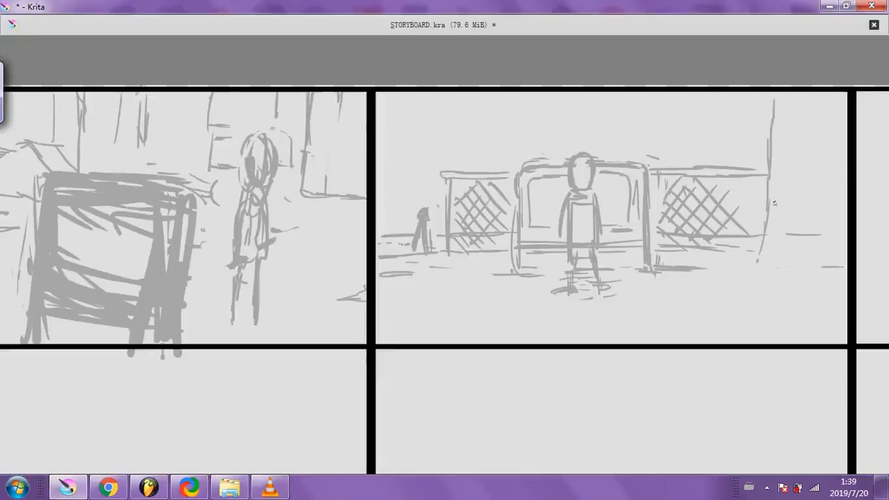
key("ctrl+z")
key("ctrl+z")
left_click_drag(757, 185, 726, 213)
left_click_drag(729, 179, 755, 208)
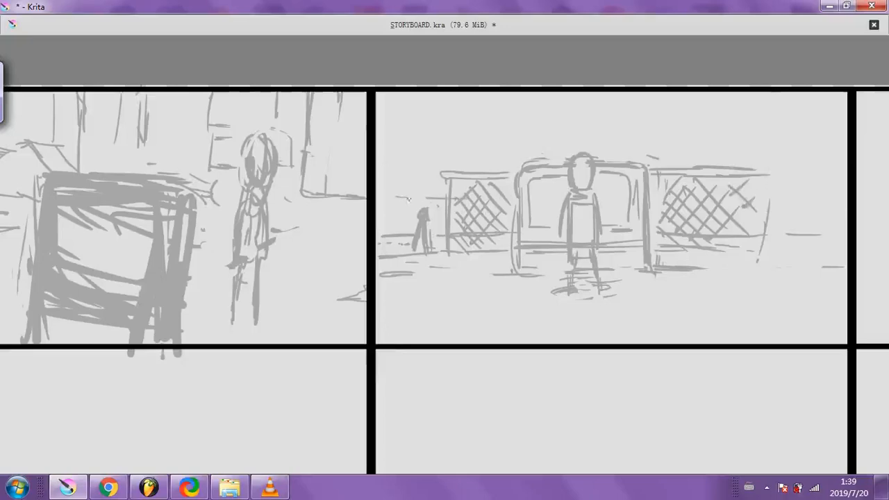
Try rough building outlines in the background above the fence and the box
mouse_move(380, 103)
left_mouse_down()
mouse_move(417, 157)
mouse_move(416, 189)
left_mouse_up()
left_click_drag(413, 93, 411, 118)
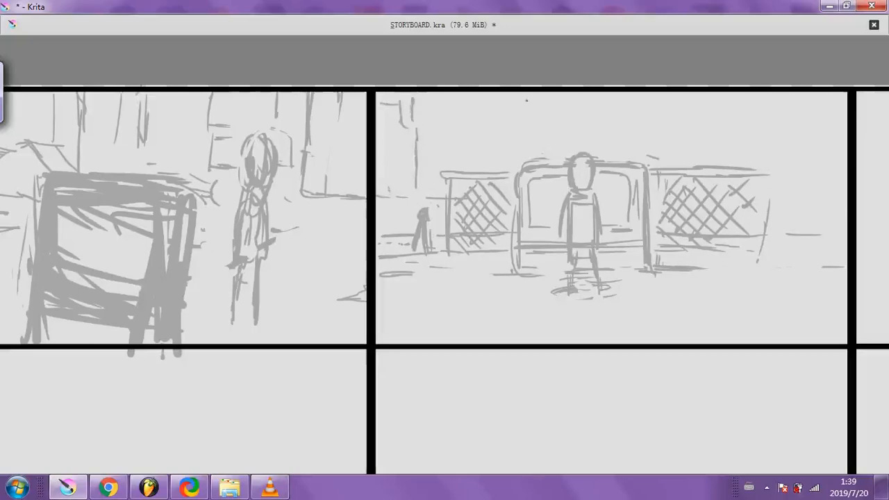
left_click_drag(526, 98, 523, 167)
left_click_drag(550, 136, 576, 136)
left_click_drag(590, 135, 588, 157)
left_click_drag(539, 131, 564, 134)
mouse_move(660, 159)
left_mouse_down()
mouse_move(693, 160)
mouse_move(698, 93)
left_mouse_up()
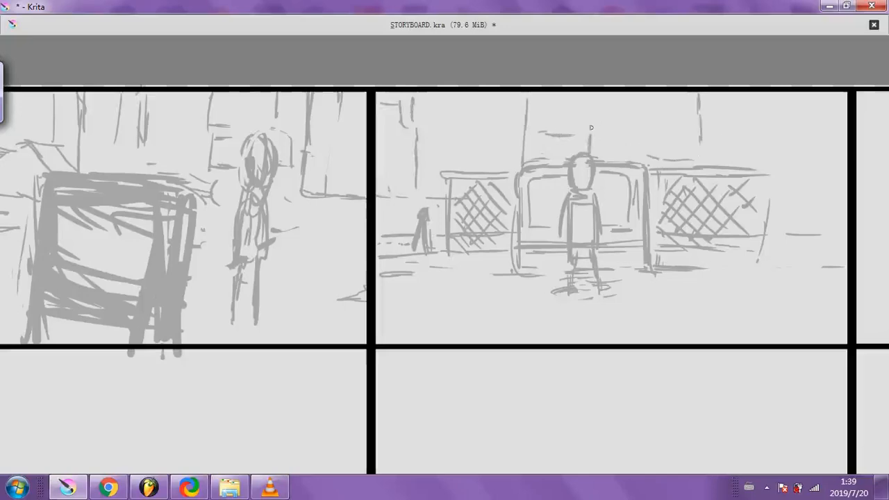
left_click_drag(580, 128, 661, 123)
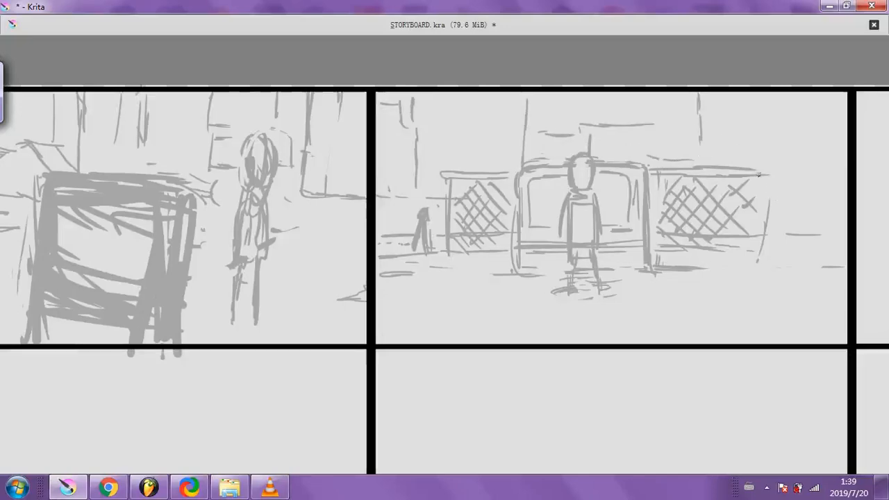
Try a leaning tree with forked branches at the right side of the second panel
mouse_move(759, 174)
left_mouse_down()
mouse_move(787, 171)
mouse_move(764, 210)
left_mouse_up()
mouse_move(818, 254)
left_mouse_down()
mouse_move(823, 223)
mouse_move(751, 132)
mouse_move(741, 93)
left_mouse_up()
mouse_move(764, 98)
left_mouse_down()
mouse_move(769, 124)
mouse_move(814, 189)
mouse_move(834, 173)
mouse_move(840, 152)
left_mouse_up()
left_click_drag(807, 93, 825, 136)
left_click_drag(835, 162, 842, 151)
Undo the branches and most of the trunk of the leaning tree
key("ctrl+z")
key("ctrl+z")
key("ctrl+z")
key("ctrl+z")
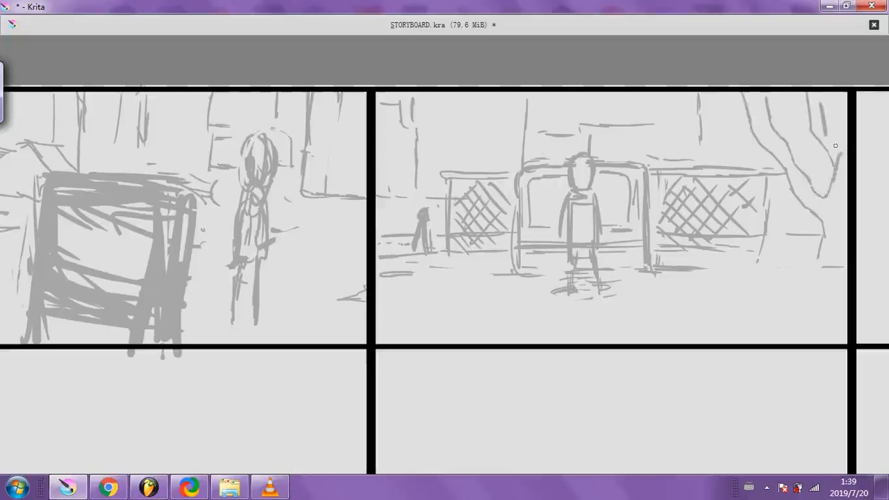
key("ctrl+z")
key("ctrl+z")
key("ctrl+z")
key("ctrl+z")
key("ctrl+z")
key("ctrl+z")
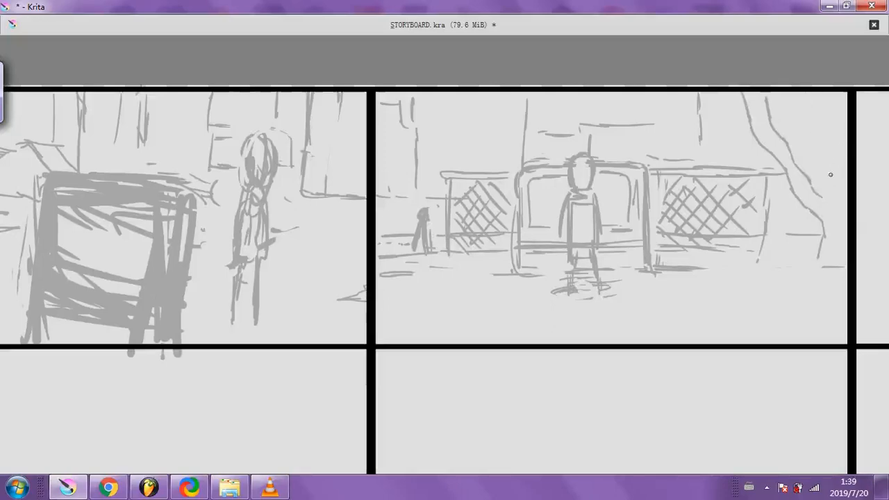
key("ctrl+z")
key("ctrl+z")
key("ctrl+z")
key("ctrl+z")
key("ctrl+z")
key("ctrl+z")
key("ctrl+z")
key("ctrl+z")
key("ctrl+z")
key("ctrl+z")
key("ctrl+z")
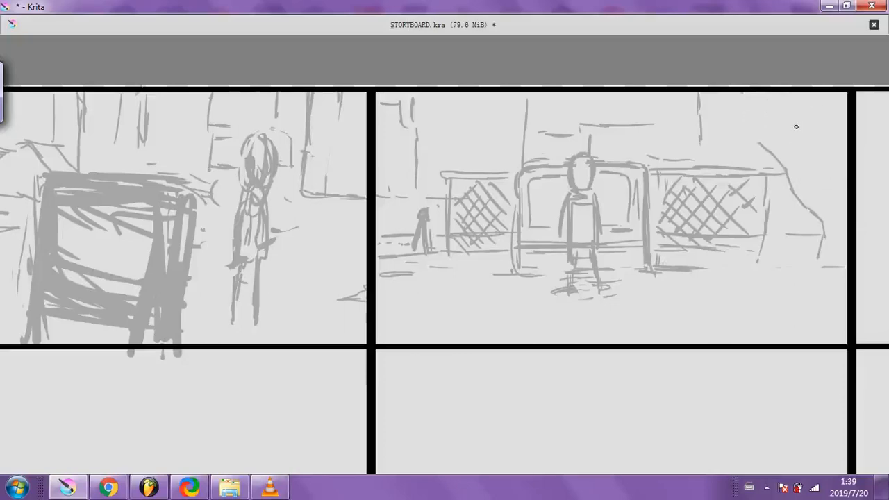
Undo the rest of the tree and the background buildings, back to the fence with its mesh and rails
key("ctrl+z")
key("ctrl+z")
key("ctrl+z")
key("ctrl+z")
key("ctrl+z")
key("ctrl+z")
key("ctrl+z")
key("ctrl+z")
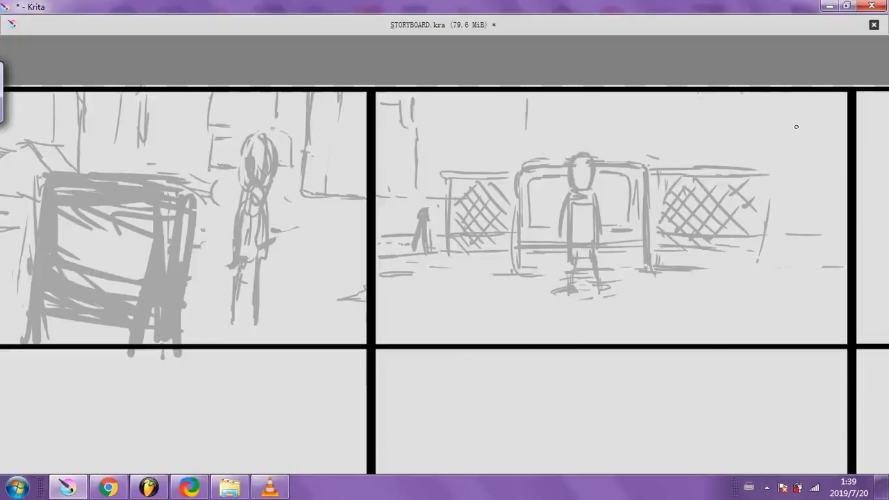
key("ctrl+z")
key("ctrl+z")
key("ctrl+z")
key("ctrl+z")
key("ctrl+z")
key("ctrl+z")
key("ctrl+z")
key("ctrl+z")
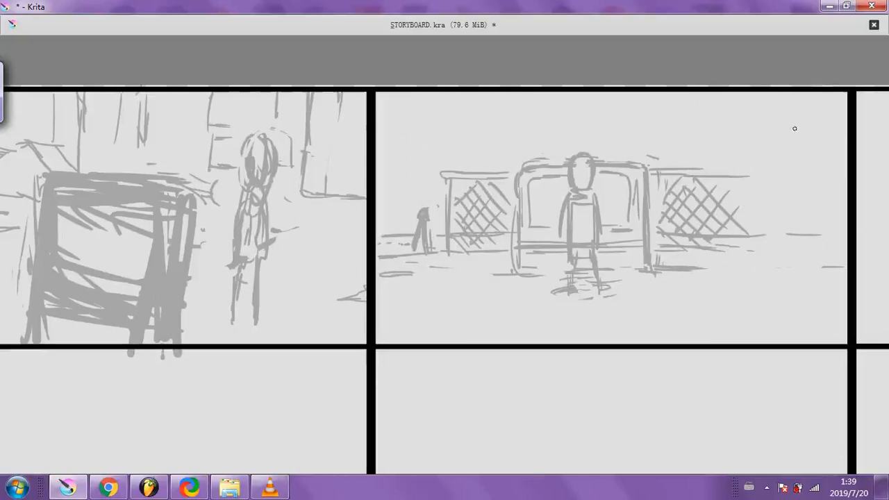
Undo the fence's lower rail, the right section's mesh and part of the left section's mesh
key("ctrl+z")
key("ctrl+z")
key("ctrl+z")
key("ctrl+z")
key("ctrl+z")
key("ctrl+z")
key("ctrl+z")
key("ctrl+z")
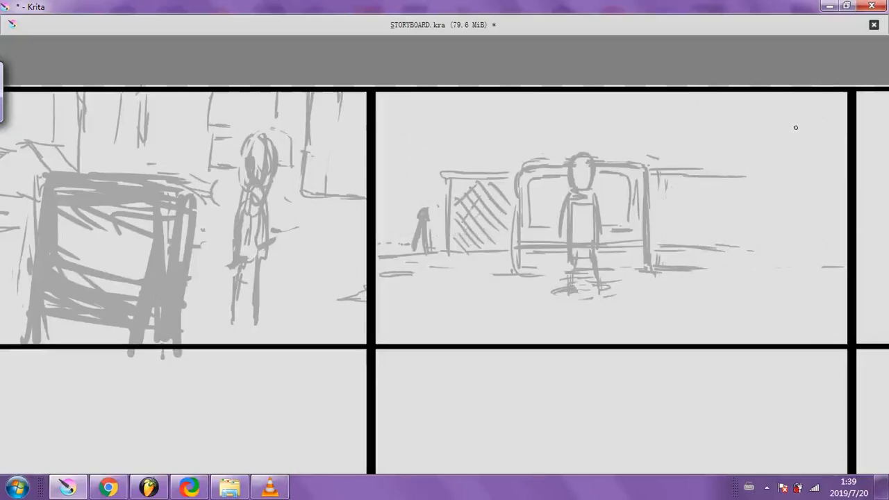
Undo the remaining mesh and the fence outlines on both sides of the box
key("ctrl+z")
key("ctrl+z")
key("ctrl+z")
key("ctrl+z")
key("ctrl+z")
key("ctrl+z")
key("ctrl+z")
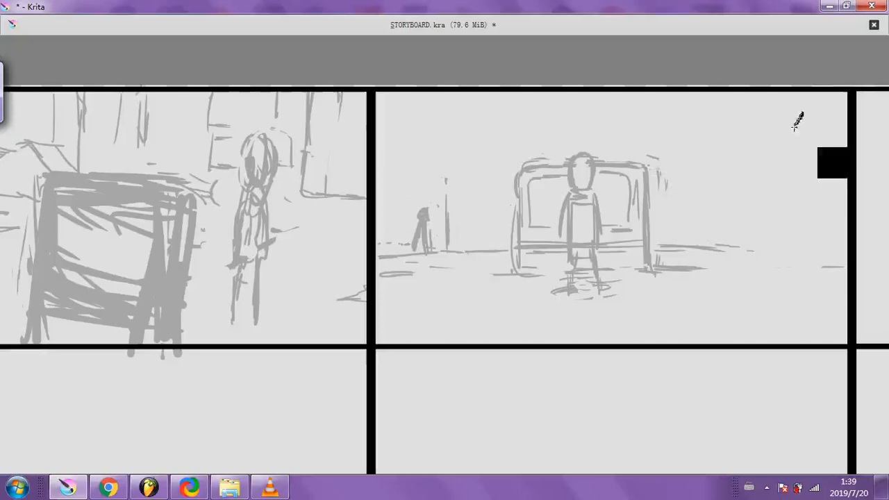
key("ctrl+z")
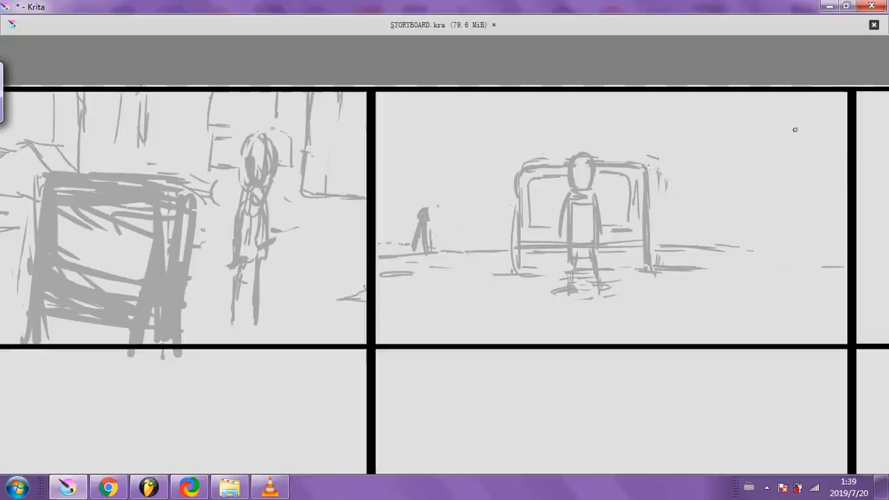
Continue the ground line from right of the box, sloping gently down to the second panel's right edge
mouse_move(766, 254)
left_mouse_down()
mouse_move(737, 256)
mouse_move(848, 276)
left_mouse_up()
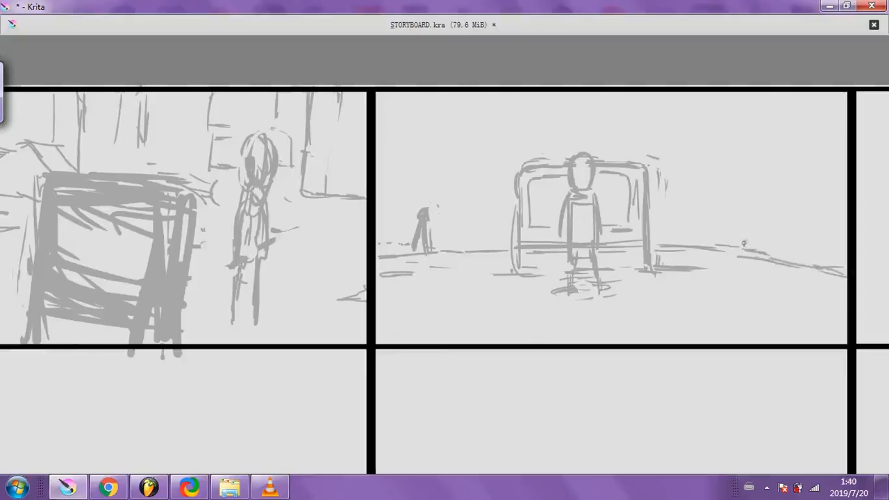
Sketch a vertical building edge to the right of the framed board in the second panel and a low horizontal line on both sides of it
left_click_drag(743, 244, 745, 179)
left_click_drag(751, 186, 751, 153)
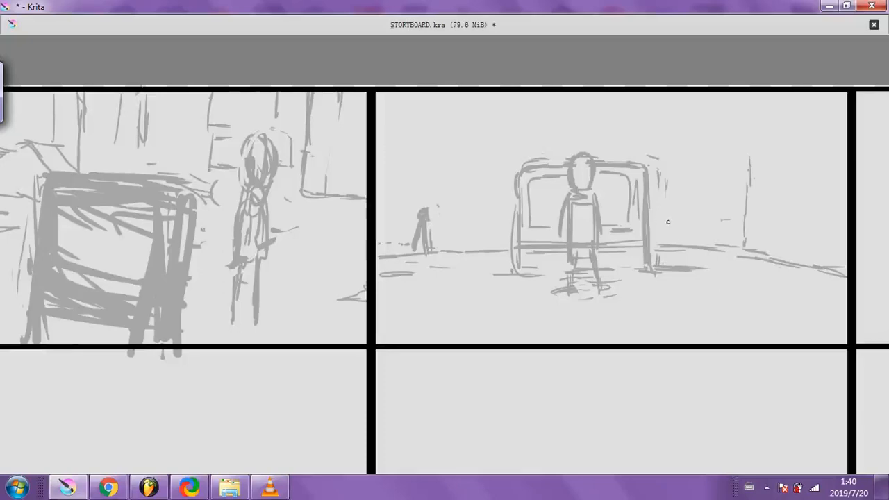
mouse_move(656, 220)
left_mouse_down()
mouse_move(730, 219)
mouse_move(656, 221)
left_mouse_up()
left_click_drag(506, 226, 381, 226)
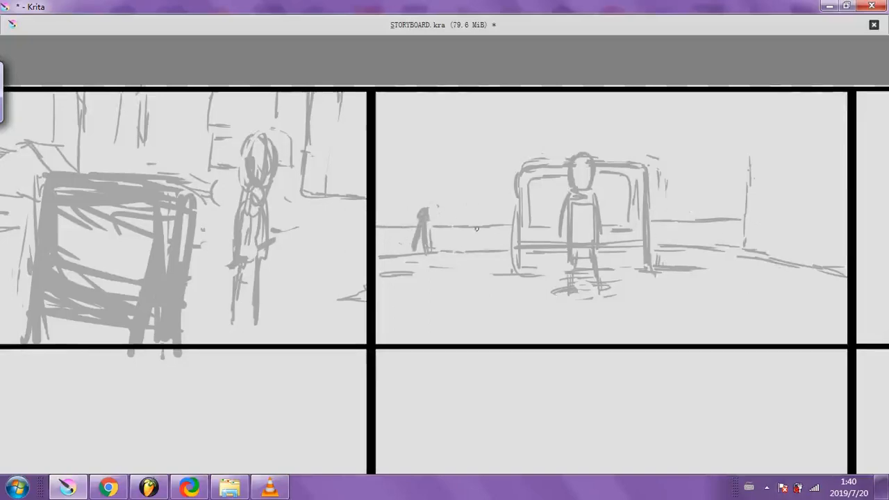
Sketch a railing with a top rail and evenly spaced posts on both sides of the framed board in the second panel
mouse_move(444, 221)
left_mouse_down()
mouse_move(444, 254)
mouse_move(450, 247)
left_mouse_up()
left_click_drag(462, 210, 462, 255)
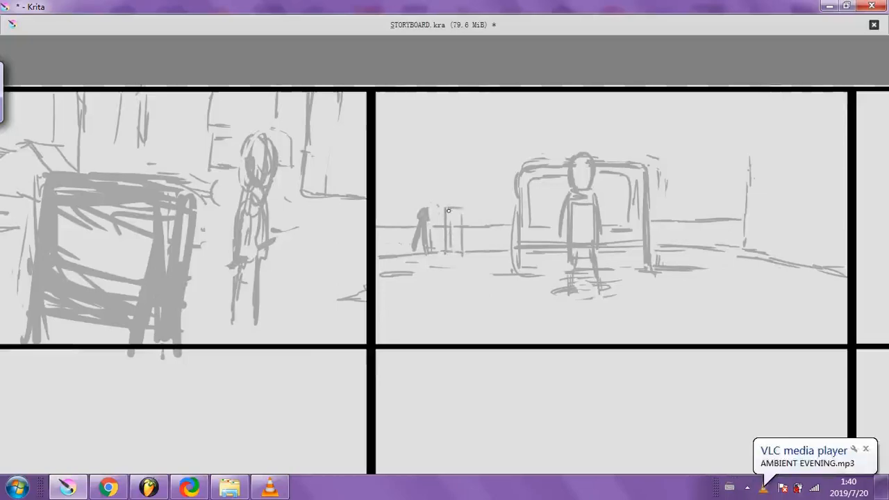
mouse_move(443, 207)
left_mouse_down()
mouse_move(463, 216)
mouse_move(455, 250)
mouse_move(461, 208)
mouse_move(490, 210)
left_mouse_up()
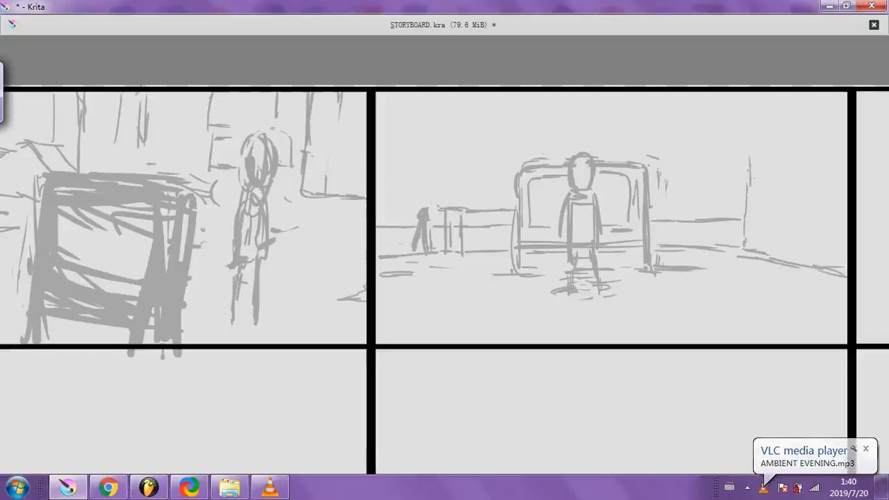
left_click_drag(653, 206, 721, 207)
mouse_move(480, 211)
left_mouse_down()
mouse_move(481, 250)
mouse_move(503, 246)
left_mouse_up()
mouse_move(660, 209)
left_mouse_down()
mouse_move(658, 248)
mouse_move(682, 247)
left_mouse_up()
left_click_drag(702, 212, 702, 251)
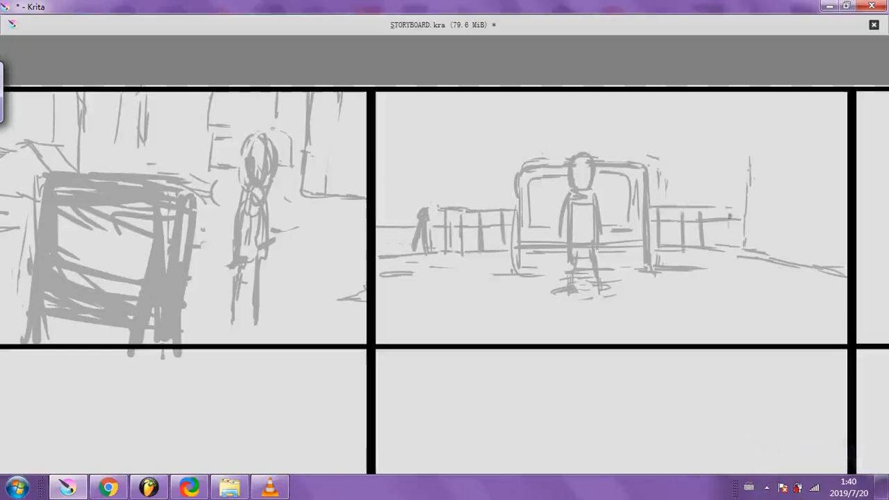
left_click_drag(729, 214, 729, 246)
left_click_drag(716, 207, 747, 205)
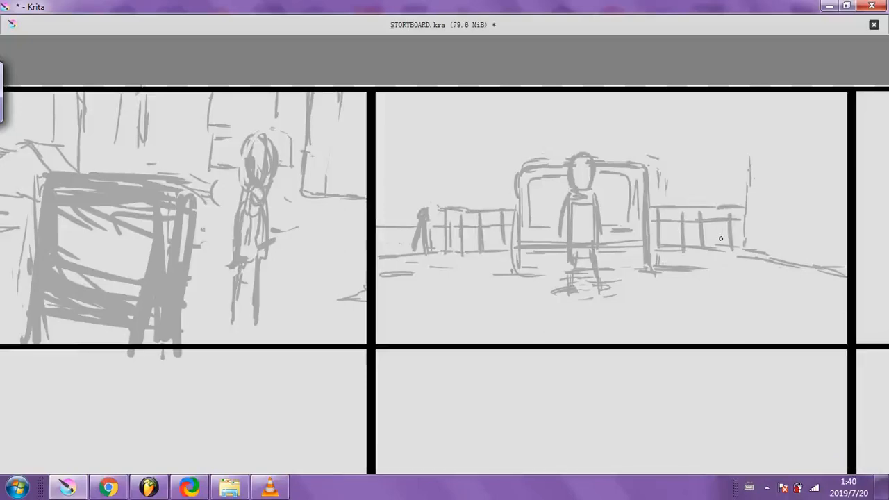
Reinforce the railing's top rail on both sides and extend the building's corner edge upward above it
left_click_drag(437, 207, 498, 208)
left_click_drag(650, 203, 697, 203)
mouse_move(751, 157)
left_mouse_down()
mouse_move(751, 171)
mouse_move(750, 149)
left_mouse_up()
mouse_move(744, 206)
left_mouse_down()
mouse_move(745, 181)
mouse_move(740, 203)
mouse_move(747, 149)
left_mouse_up()
Try a sloping roof with diagonal stripes on top of the building in the second panel, and undo its strokes
mouse_move(742, 205)
left_mouse_down()
mouse_move(741, 139)
mouse_move(773, 107)
mouse_move(833, 109)
left_mouse_up()
left_click_drag(754, 144, 830, 145)
mouse_move(754, 141)
left_mouse_down()
mouse_move(782, 109)
mouse_move(793, 111)
left_mouse_up()
left_click_drag(788, 143, 805, 114)
left_click_drag(800, 141, 815, 113)
left_click_drag(806, 143, 822, 117)
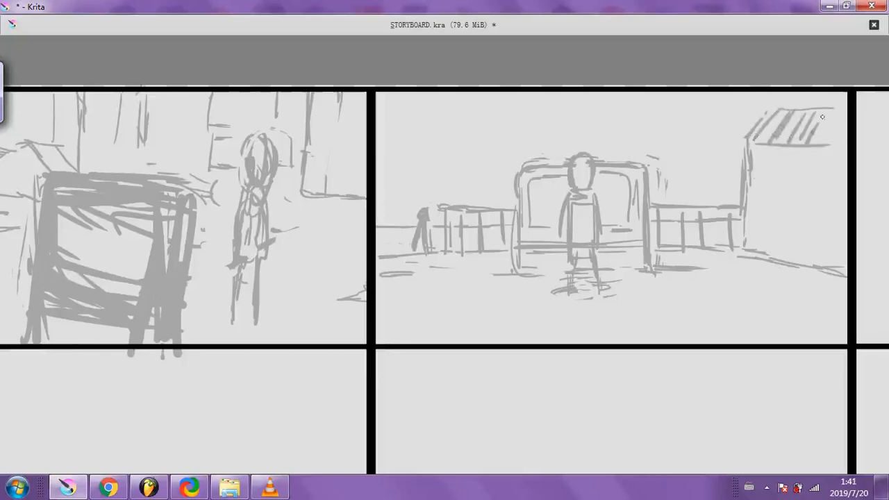
key("ctrl+z")
key("ctrl+z")
key("ctrl+z")
key("ctrl+z")
key("ctrl+z")
key("ctrl+z")
key("ctrl+z")
key("ctrl+z")
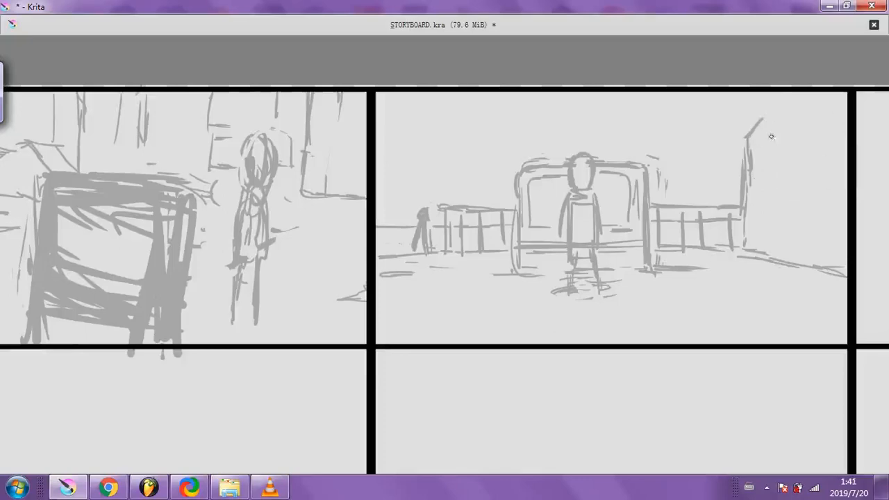
key("ctrl+z")
Try a slightly rising roofline and a short wall stroke on the second panel's building, and undo them
mouse_move(747, 157)
left_mouse_down()
mouse_move(749, 136)
mouse_move(827, 130)
left_mouse_up()
left_click_drag(759, 141, 833, 129)
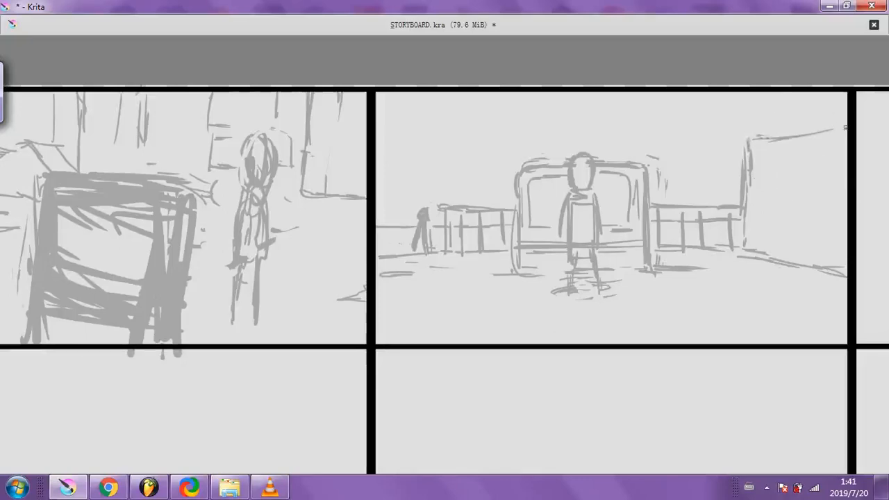
left_click_drag(777, 189, 773, 160)
key("ctrl+z")
key("ctrl+z")
key("ctrl+z")
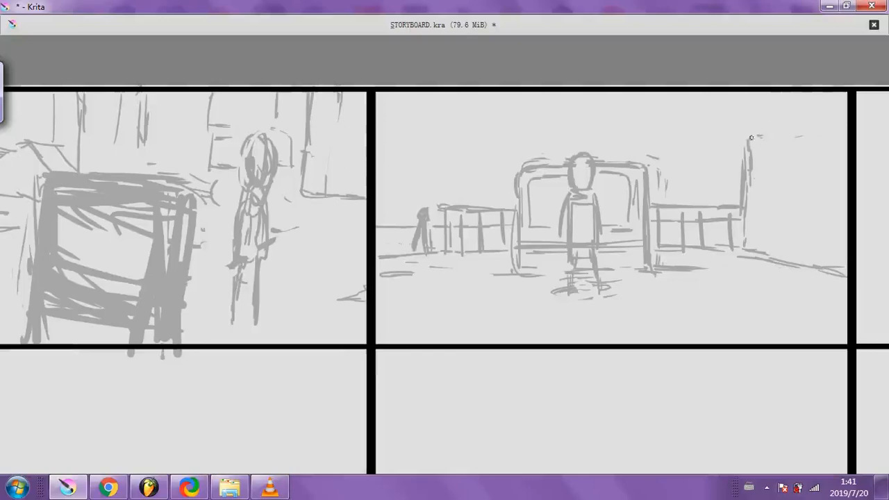
Extend the building's corner edge to the panel's top border and add short detail marks on its wall and base
left_click_drag(751, 139, 750, 89)
left_click_drag(803, 244, 819, 266)
left_click_drag(794, 103, 796, 119)
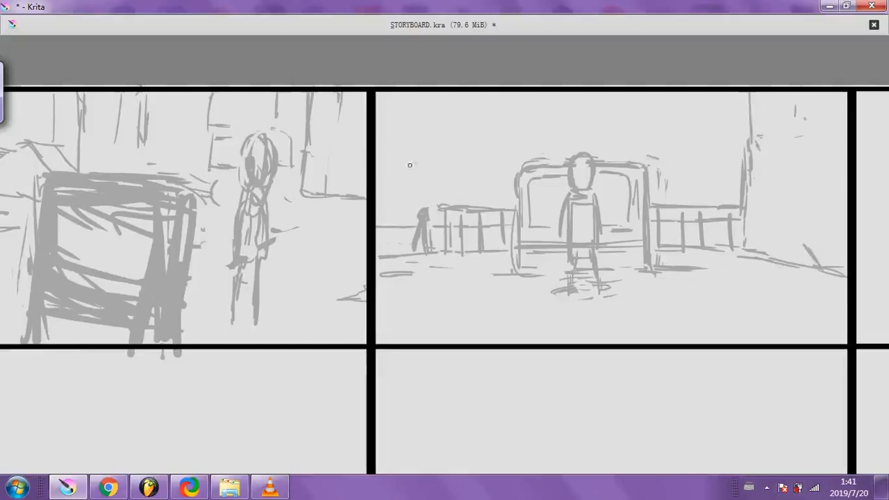
Sketch a low background structure and a stepped city skyline behind the railing and above the framed board in the second panel
left_click_drag(400, 230, 401, 240)
left_click_drag(429, 198, 445, 196)
mouse_move(425, 188)
left_mouse_down()
mouse_move(453, 191)
mouse_move(419, 187)
mouse_move(393, 170)
mouse_move(413, 172)
left_mouse_up()
mouse_move(405, 187)
left_mouse_down()
mouse_move(377, 188)
mouse_move(410, 181)
mouse_move(384, 176)
mouse_move(424, 169)
mouse_move(448, 174)
mouse_move(429, 173)
mouse_move(468, 193)
left_mouse_up()
left_click_drag(438, 164, 451, 165)
left_click_drag(450, 156, 455, 141)
left_click_drag(455, 144, 491, 139)
left_click_drag(443, 185, 471, 186)
mouse_move(496, 140)
left_mouse_down()
mouse_move(519, 158)
mouse_move(554, 139)
mouse_move(557, 121)
mouse_move(568, 120)
mouse_move(589, 140)
left_mouse_up()
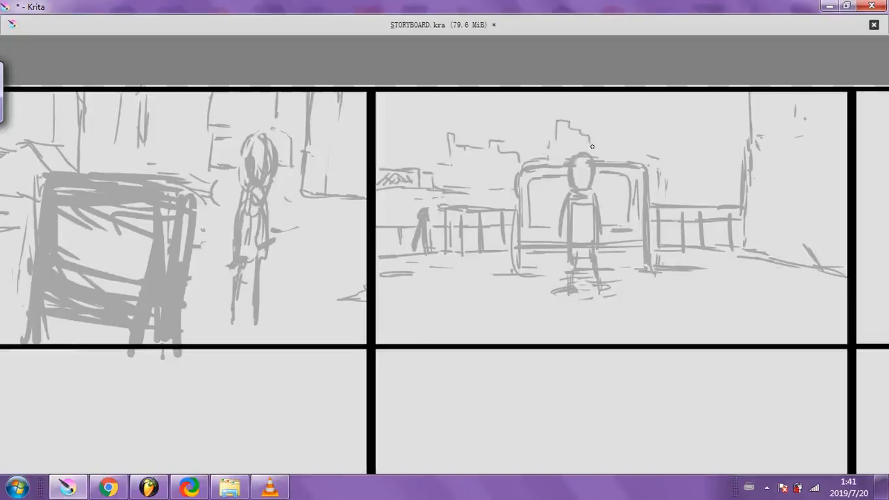
Sketch a tall tower outline and horizontal background layers between the framed board and the building in the second panel
mouse_move(654, 176)
left_mouse_down()
mouse_move(665, 177)
mouse_move(712, 125)
mouse_move(716, 97)
left_mouse_up()
left_click_drag(705, 157, 722, 155)
left_click_drag(717, 104, 718, 134)
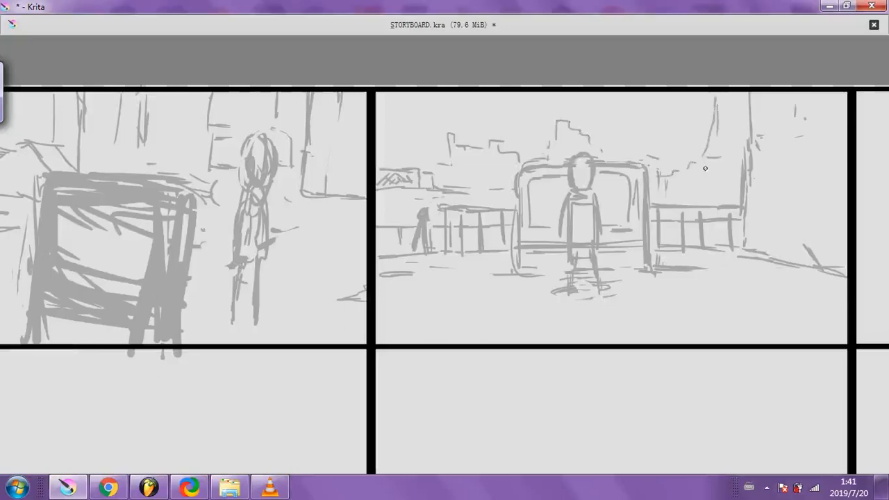
left_click_drag(700, 180, 719, 179)
mouse_move(675, 175)
left_mouse_down()
mouse_move(734, 177)
mouse_move(720, 192)
left_mouse_up()
left_click_drag(665, 191, 731, 195)
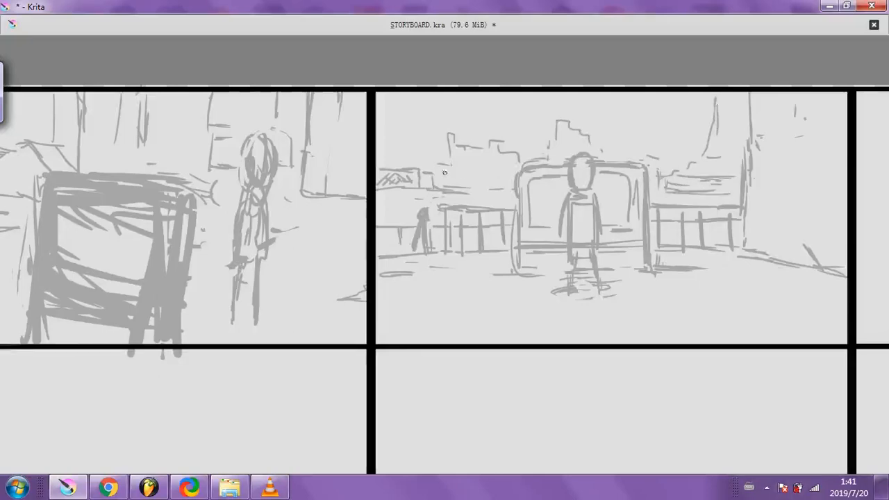
Add horizontal layers beneath the skyline left of the framed board and stepped rooftops at the second panel's far-left edge
mouse_move(445, 173)
left_mouse_down()
mouse_move(526, 175)
mouse_move(508, 177)
left_mouse_up()
left_click_drag(460, 178, 504, 179)
left_click_drag(395, 168, 395, 160)
mouse_move(395, 155)
left_mouse_down()
mouse_move(402, 132)
mouse_move(440, 150)
mouse_move(430, 151)
left_mouse_up()
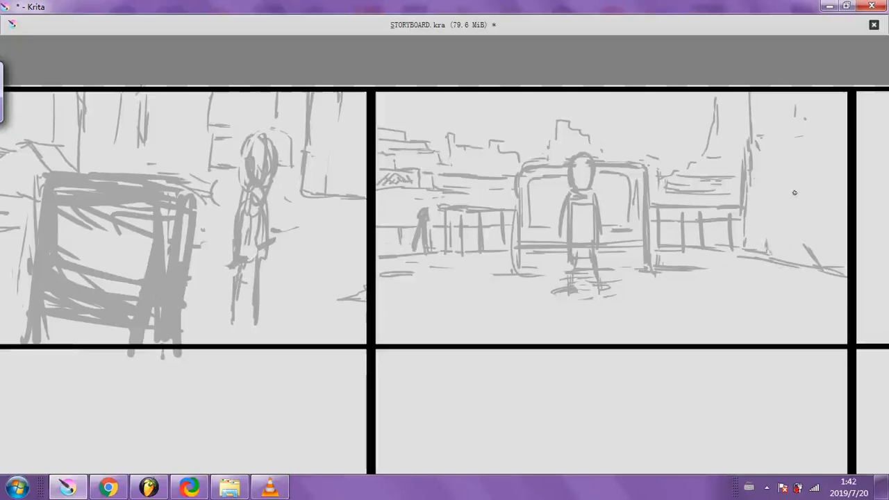
Clean up and redraw the head, torso and legs of the figure standing before the framed board in the second panel
left_click_drag(576, 178, 579, 160)
key("ctrl+z")
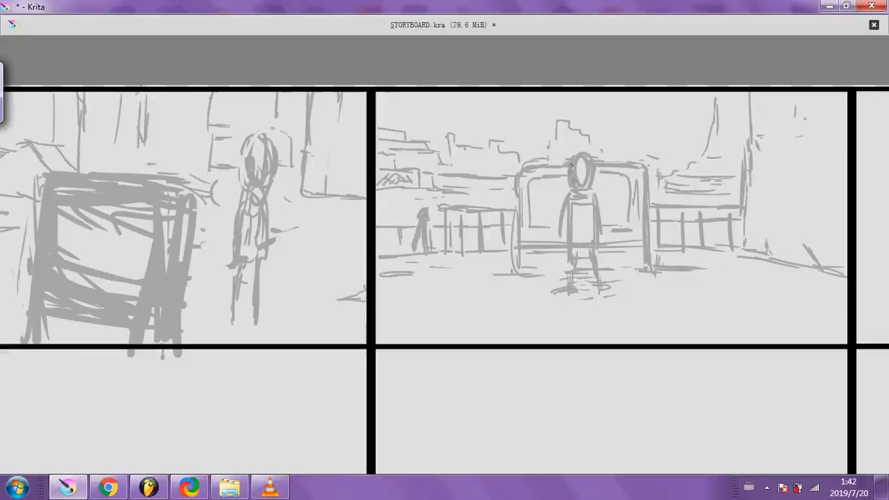
key("ctrl+shift+z")
key("ctrl+z")
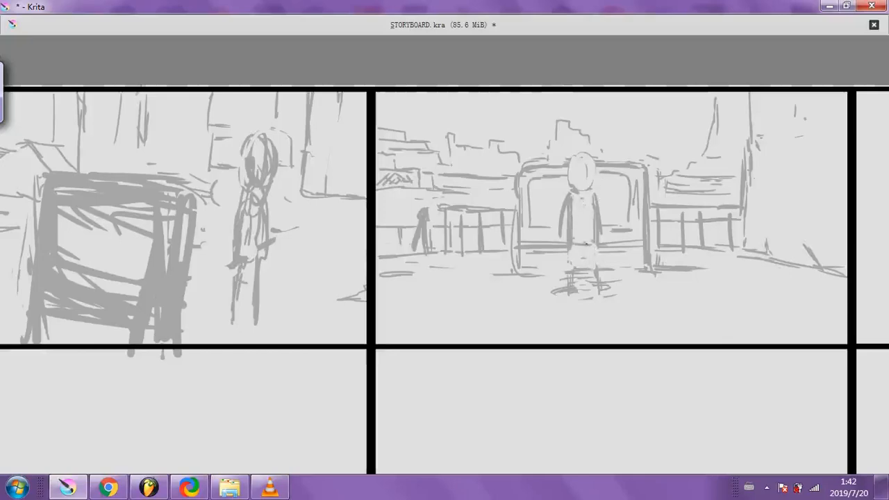
mouse_move(590, 240)
left_mouse_down()
mouse_move(577, 152)
mouse_move(590, 186)
left_mouse_up()
mouse_move(572, 241)
left_mouse_down()
mouse_move(572, 270)
mouse_move(591, 274)
mouse_move(579, 283)
mouse_move(585, 272)
left_mouse_up()
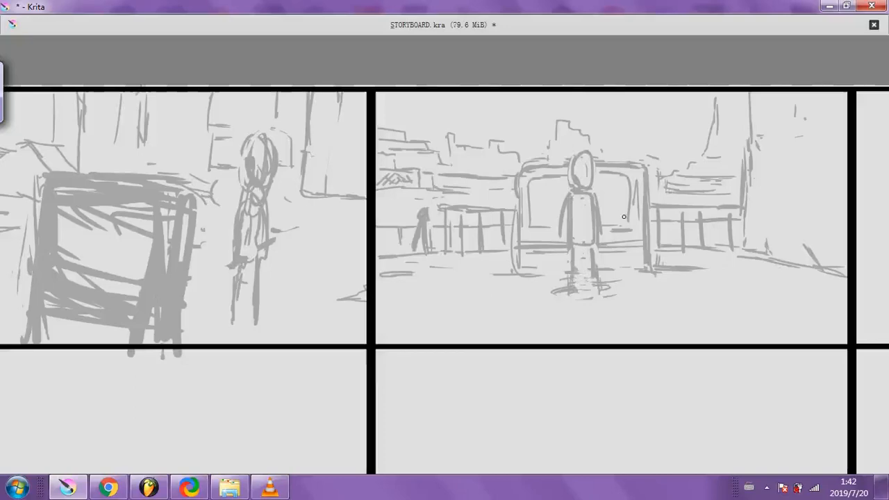
Leave the canvas-only view to bring back the full interface around the first two storyboard panels
scroll(577, 201, "up", 1)
scroll(577, 201, "down", 2)
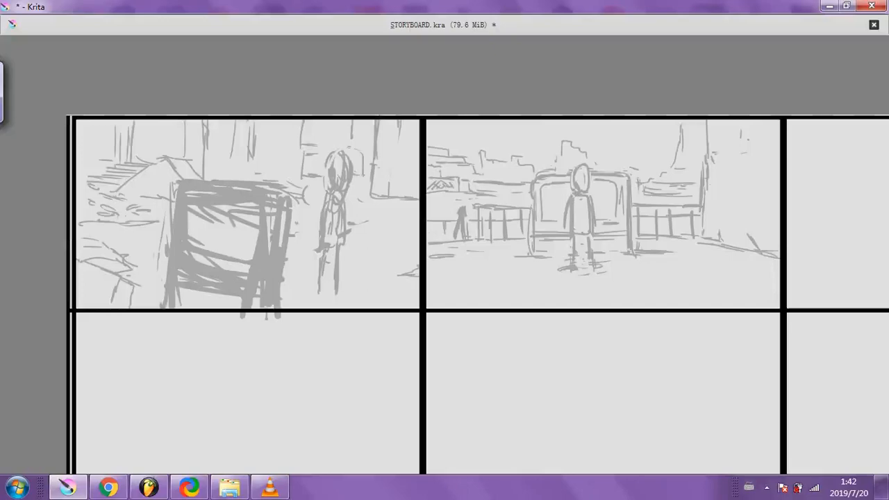
key("Tab")
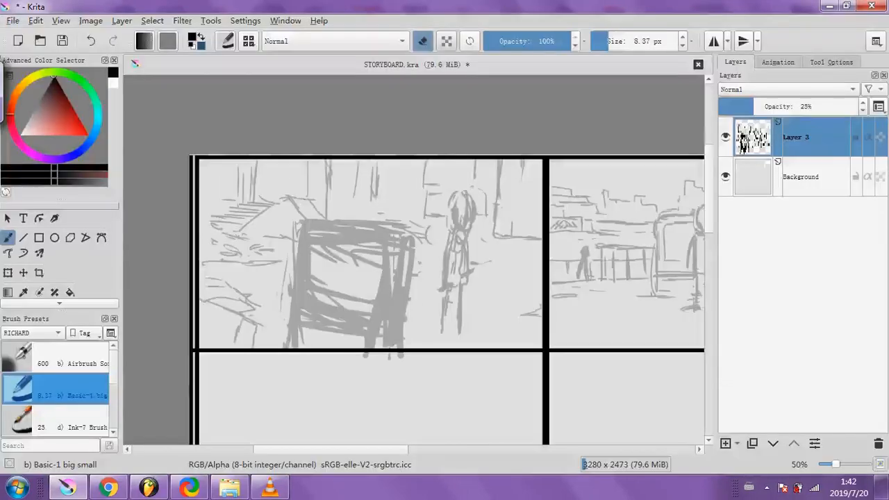
left_click_drag(375, 264, 450, 275)
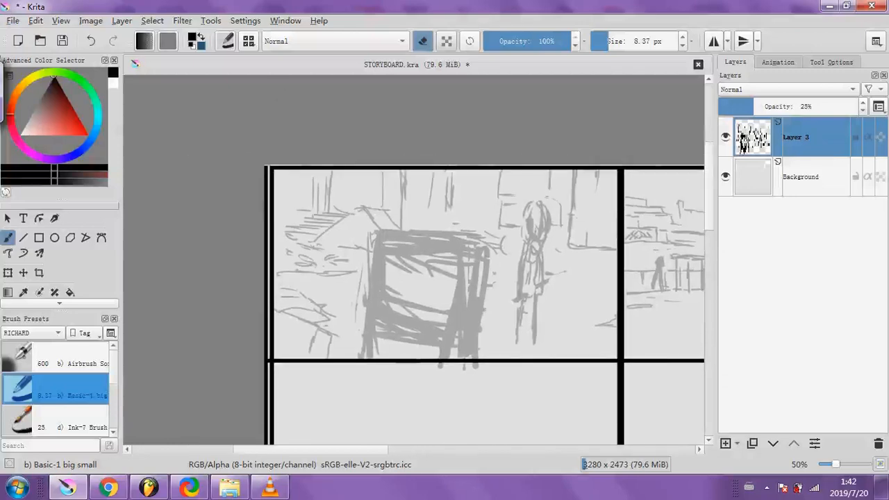
Look into the music and 2019-07 screenshot folders, minimize their windows and return to the storyboard in Krita
left_click(229, 487)
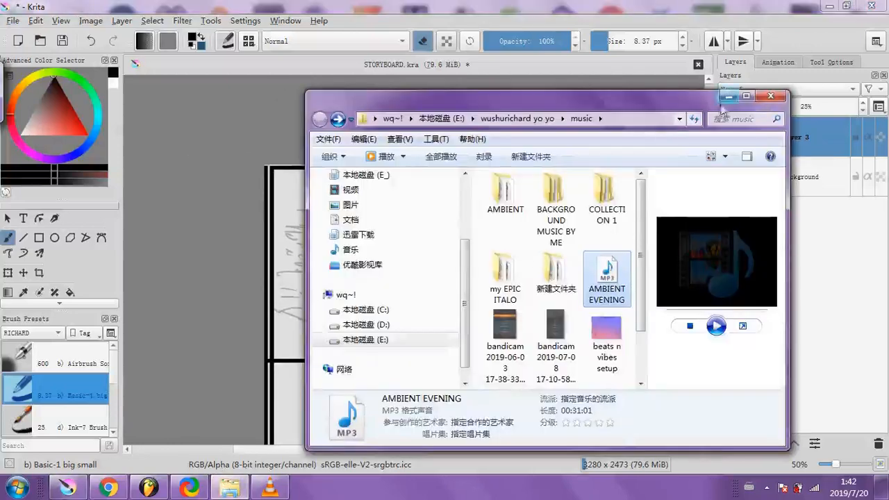
left_click(726, 95)
left_click(828, 6)
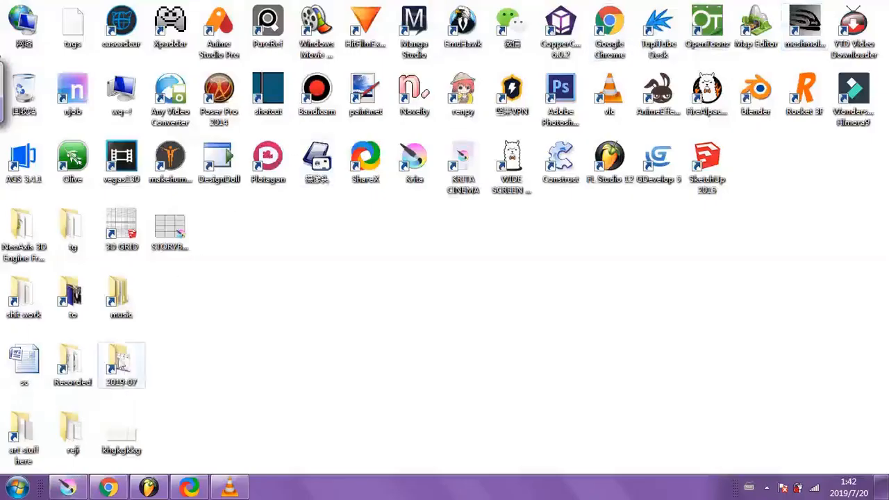
double_click(122, 363)
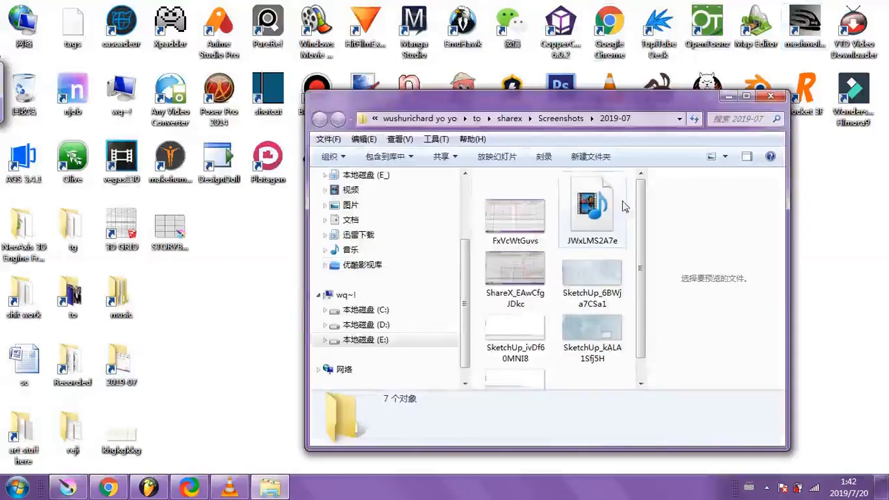
left_click(726, 96)
mouse_move(215, 490)
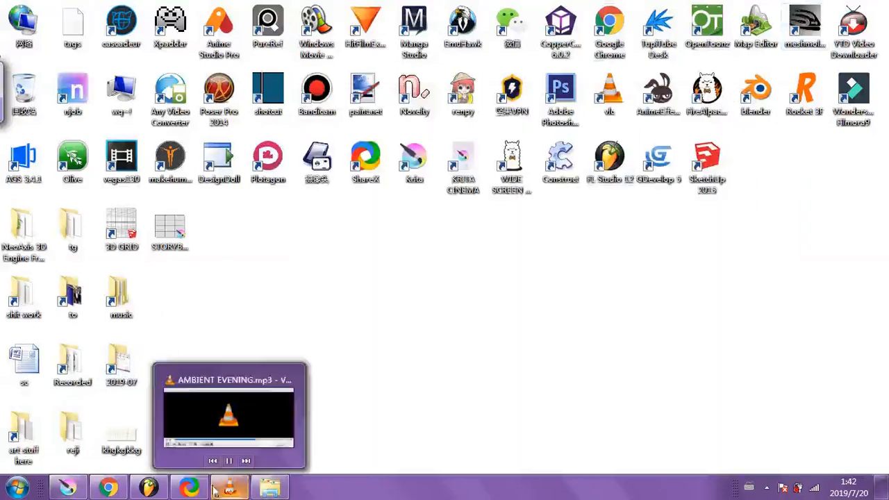
left_click(67, 487)
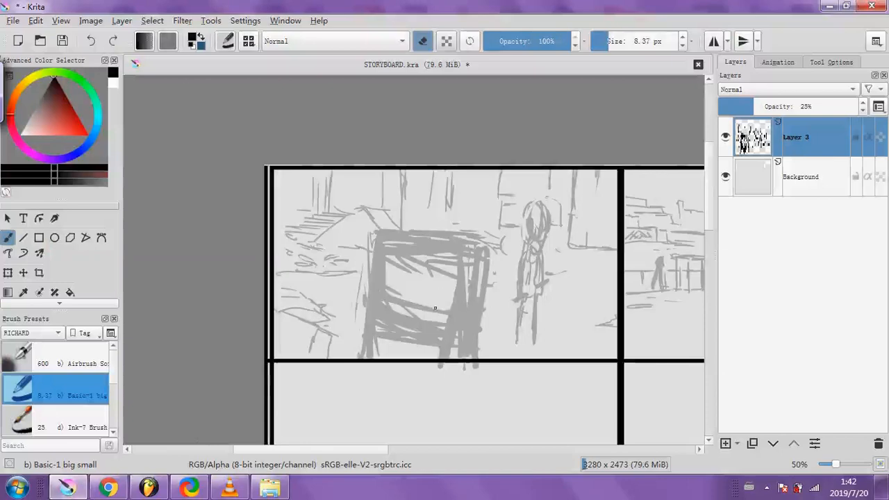
Repaint the left side, top and left leg of the first panel's board with thick strokes, enlarging the brush to 36.21 px
left_click_drag(293, 450, 353, 450)
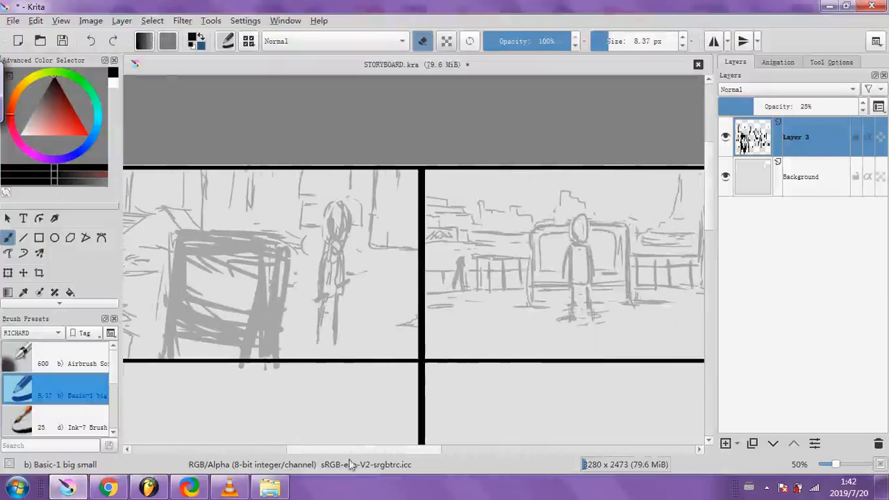
left_click_drag(352, 449, 331, 447)
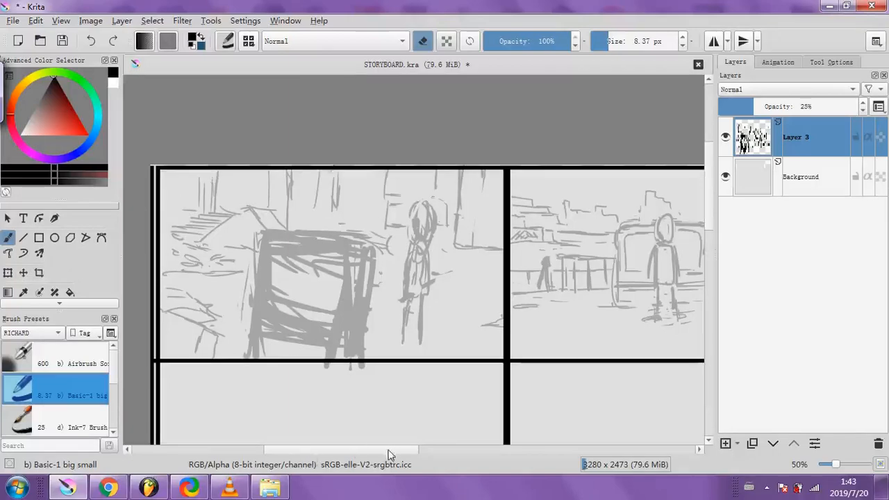
mouse_move(319, 456)
left_mouse_down()
mouse_move(420, 465)
mouse_move(315, 468)
left_mouse_up()
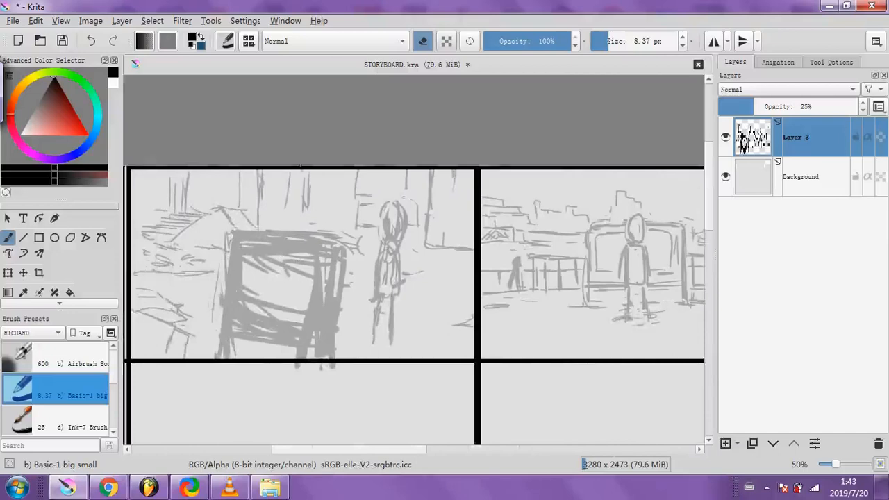
left_click(422, 42)
mouse_move(213, 229)
left_mouse_down()
mouse_move(303, 228)
mouse_move(211, 246)
mouse_move(208, 282)
left_mouse_up()
left_click(609, 43)
mouse_move(227, 234)
left_mouse_down()
mouse_move(217, 240)
mouse_move(212, 318)
left_mouse_up()
mouse_move(214, 249)
left_mouse_down()
mouse_move(211, 318)
mouse_move(238, 333)
mouse_move(243, 315)
mouse_move(211, 263)
mouse_move(224, 233)
mouse_move(341, 234)
left_mouse_up()
left_click(620, 41)
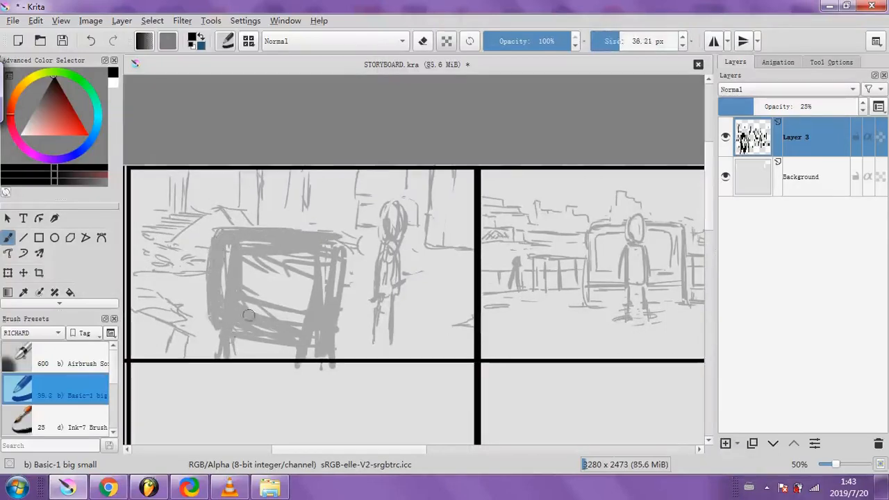
left_click_drag(212, 324, 213, 350)
Erase the scribbled strokes inside the first panel's board and around its upper-right corner
left_click(422, 42)
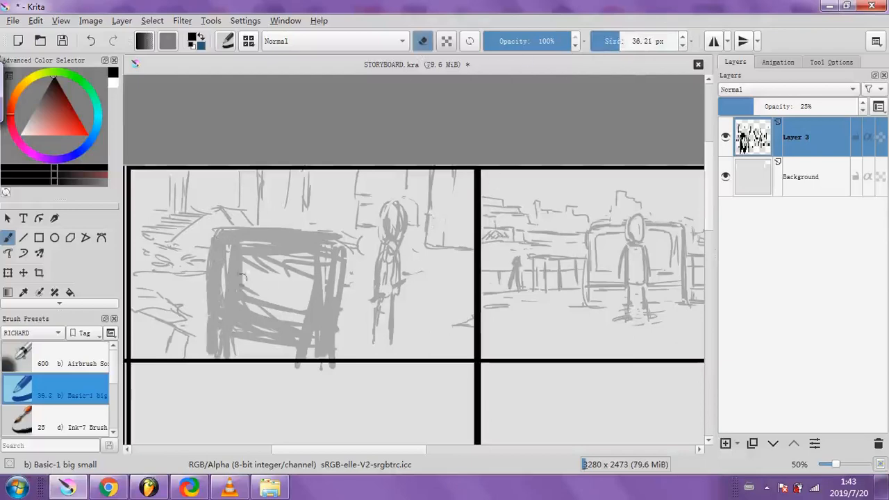
mouse_move(229, 302)
left_mouse_down()
mouse_move(230, 252)
mouse_move(322, 251)
left_mouse_up()
left_click_drag(229, 243, 298, 314)
mouse_move(233, 271)
left_mouse_down()
mouse_move(305, 264)
mouse_move(251, 297)
mouse_move(286, 310)
mouse_move(313, 279)
mouse_move(314, 301)
mouse_move(322, 292)
mouse_move(314, 320)
mouse_move(316, 281)
mouse_move(262, 318)
mouse_move(235, 319)
left_mouse_up()
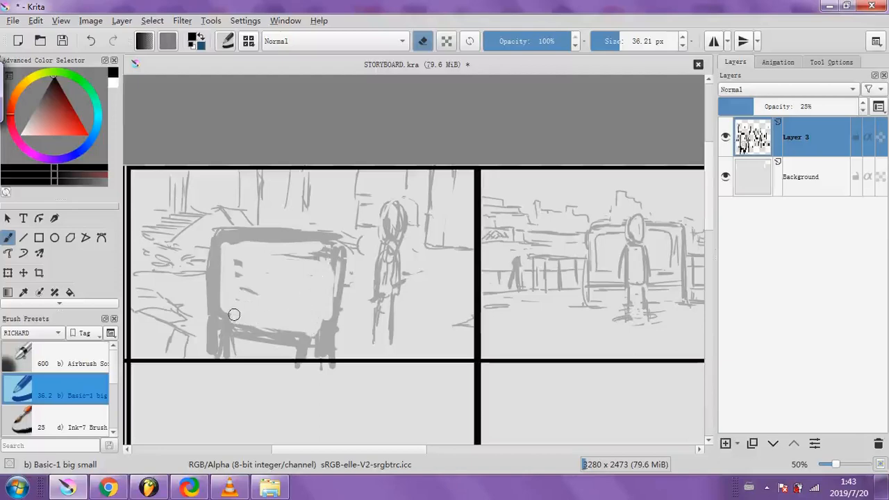
left_click_drag(319, 251, 341, 254)
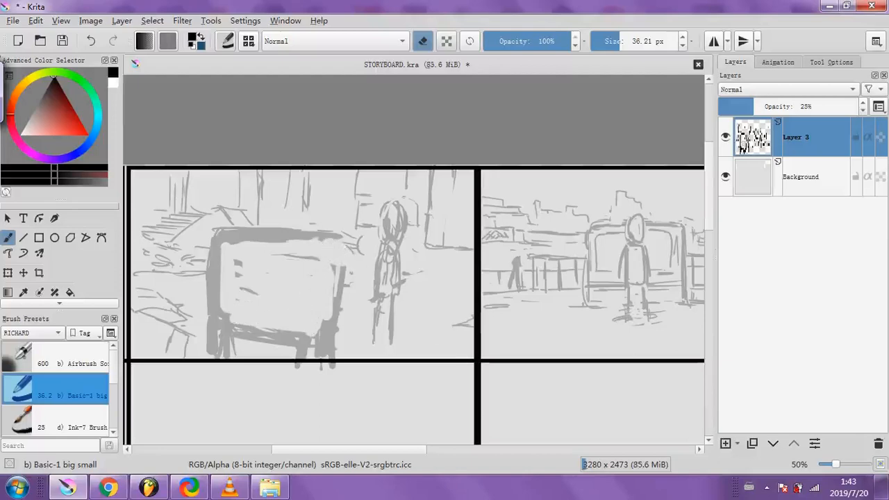
Repaint the upper-right corner of the first panel's board as a thick rounded frame and set the brush size to 2.92 px
left_click(422, 41)
mouse_move(246, 240)
left_mouse_down()
mouse_move(332, 243)
mouse_move(340, 285)
left_mouse_up()
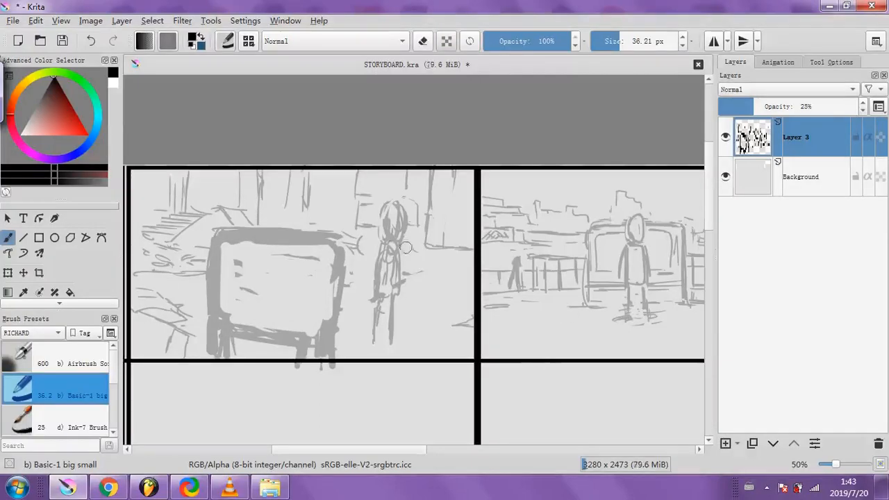
left_click_drag(606, 42, 597, 42)
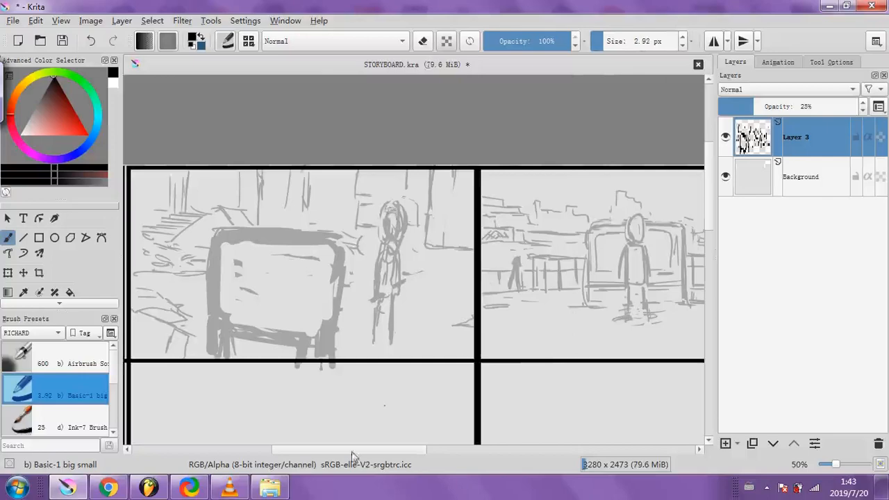
Erase stray strokes around the standing figure's head in the first panel, setting the eraser size to 12.67 px
left_click_drag(355, 450, 390, 450)
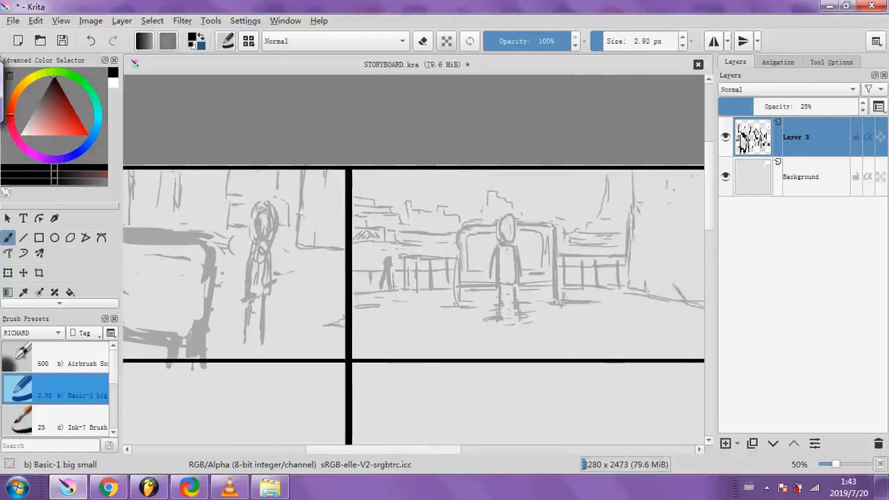
left_click(422, 41)
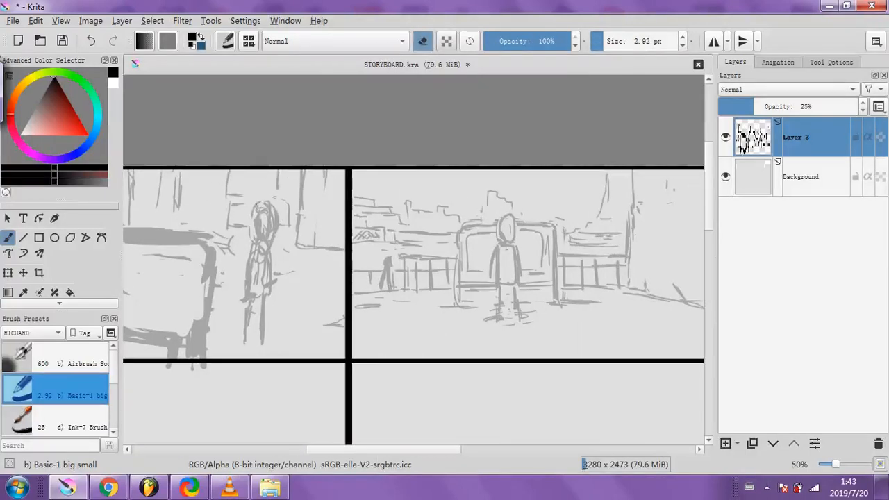
mouse_move(258, 204)
left_mouse_down()
mouse_move(253, 216)
mouse_move(274, 207)
mouse_move(274, 227)
left_mouse_up()
left_click(611, 43)
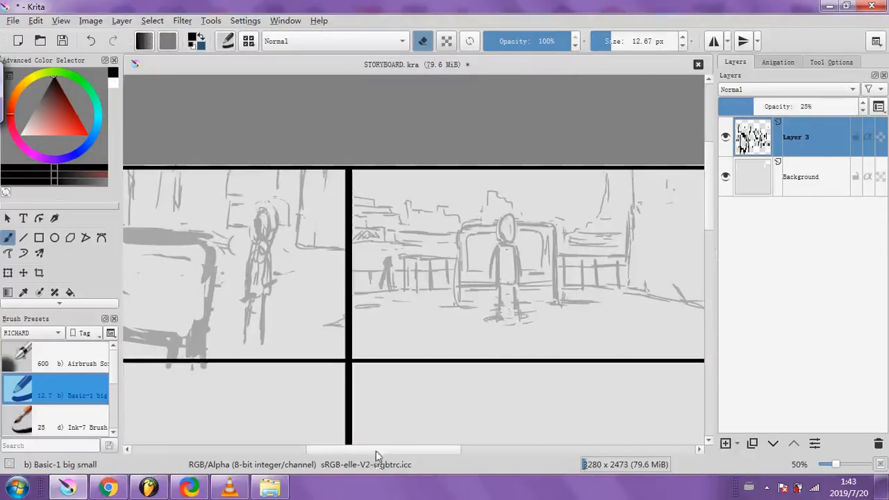
Save the storyboard under the name ds as a PNG image with the offered export options
left_click_drag(377, 450, 465, 414)
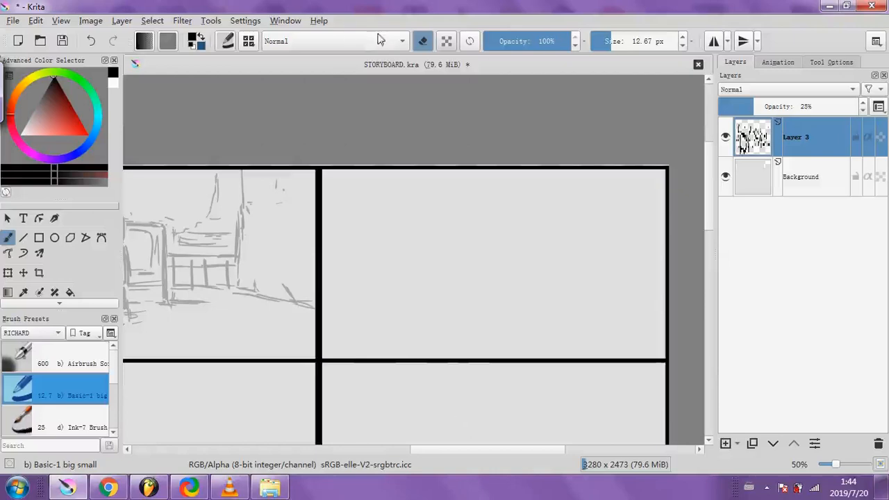
left_click(23, 26)
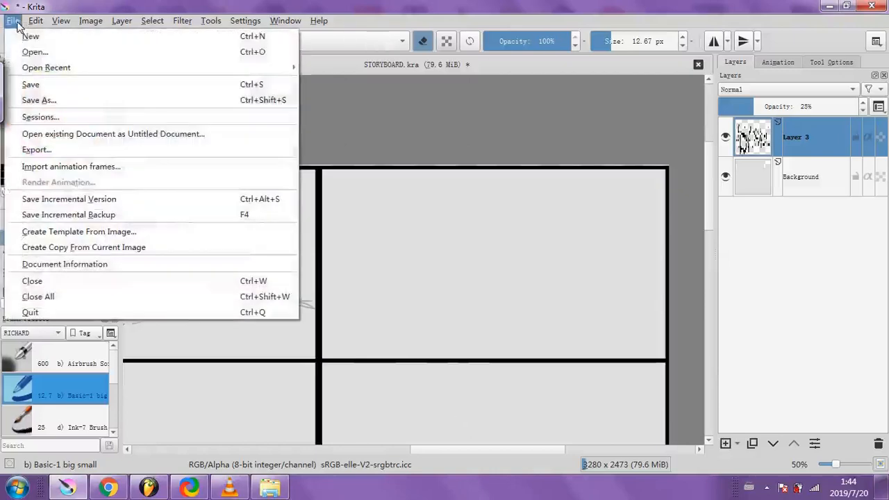
left_click(49, 104)
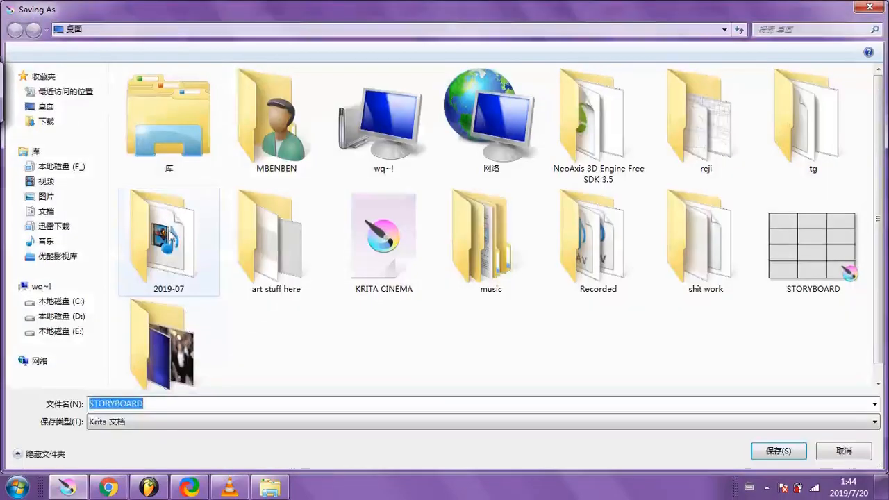
type("dfs")
left_click(127, 417)
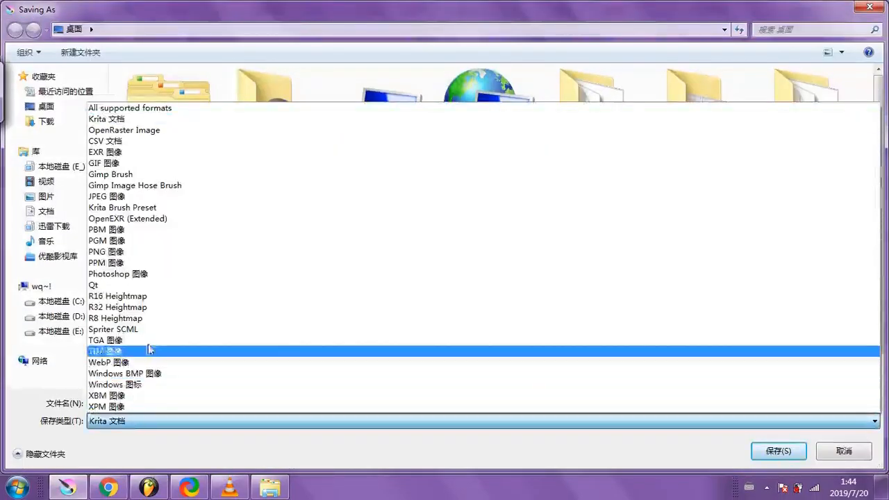
left_click(171, 252)
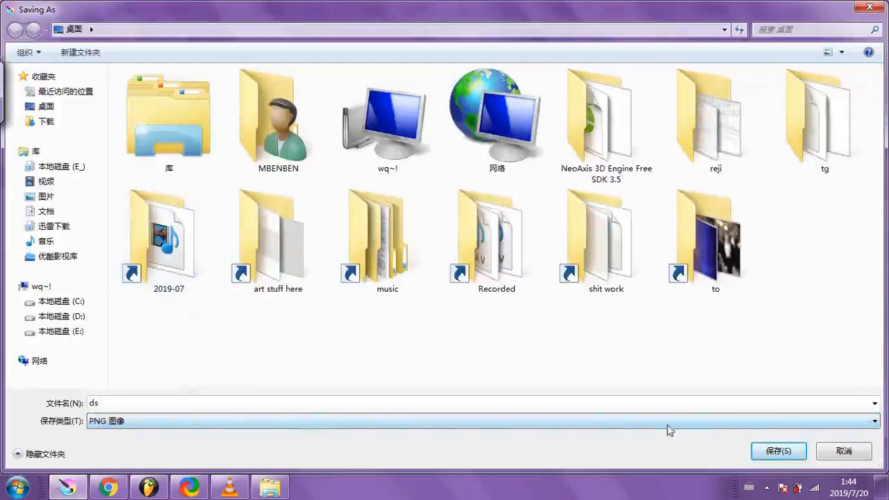
left_click(769, 448)
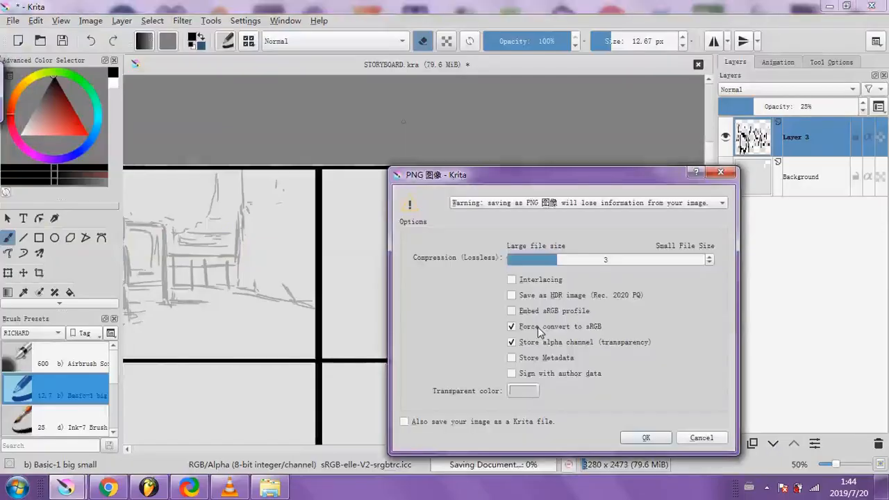
left_click(649, 438)
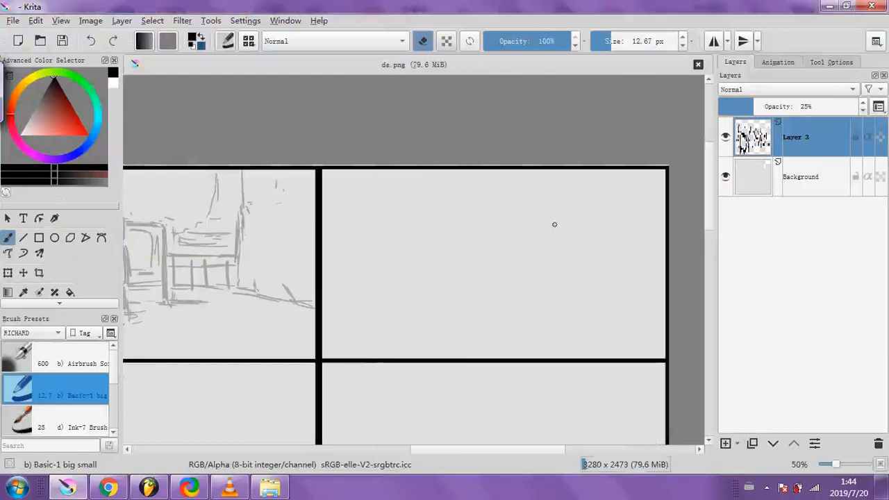
Switch from erasing back to painting and set the brush size to 3.41 px
left_click(601, 43)
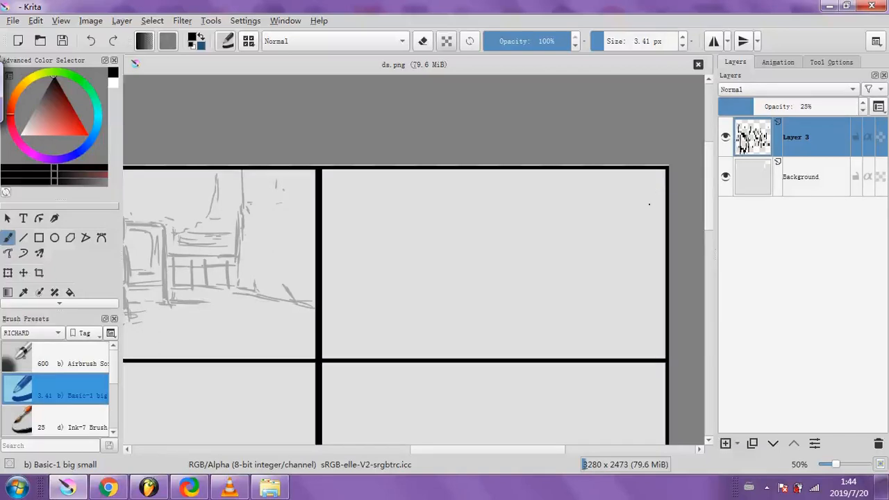
Look through the perspective-grid screenshots in the 2019-07 folder, starting with FxVcWtGuvs, and return to the storyboard in Krita
left_click(270, 488)
left_click(516, 206)
double_click(517, 206)
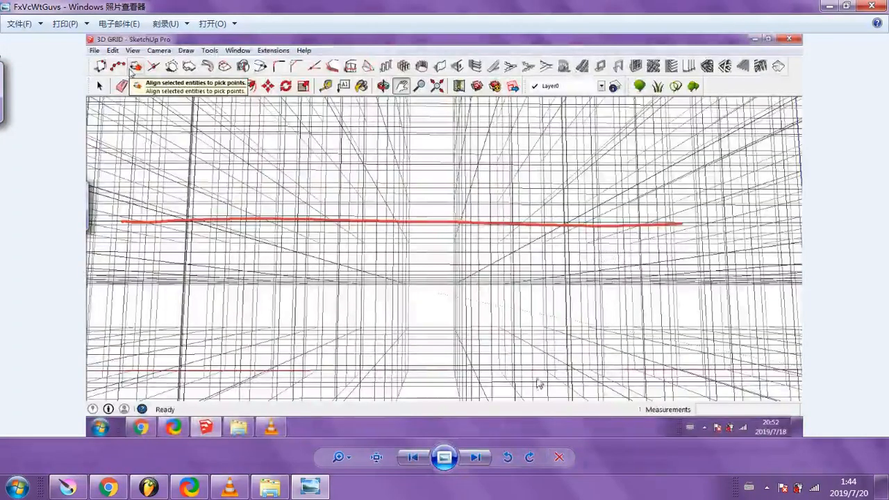
left_click(487, 452)
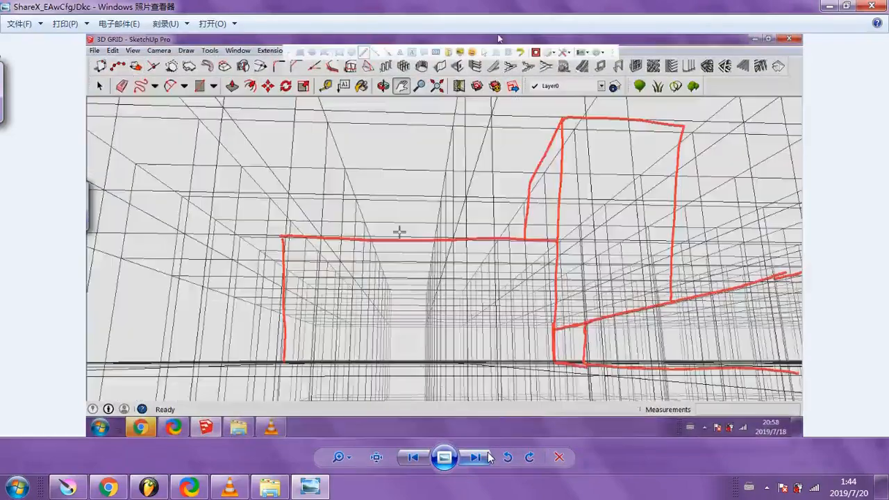
left_click(488, 455)
left_click(488, 455)
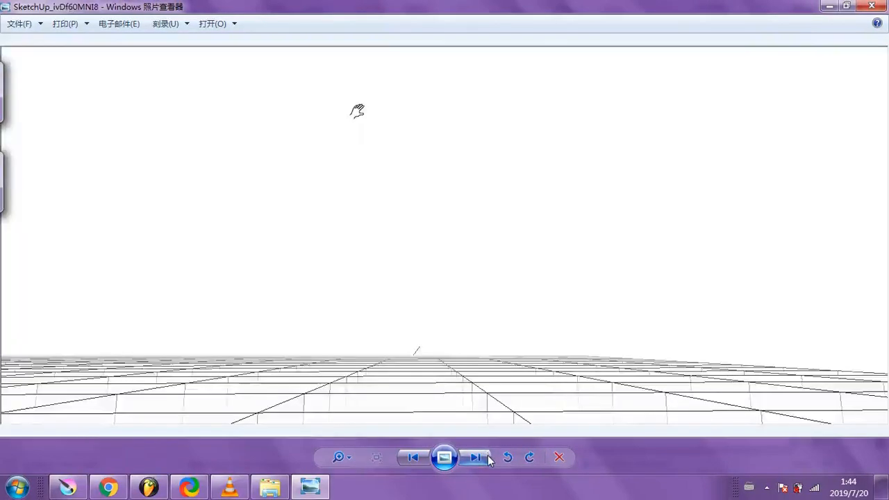
left_click(871, 6)
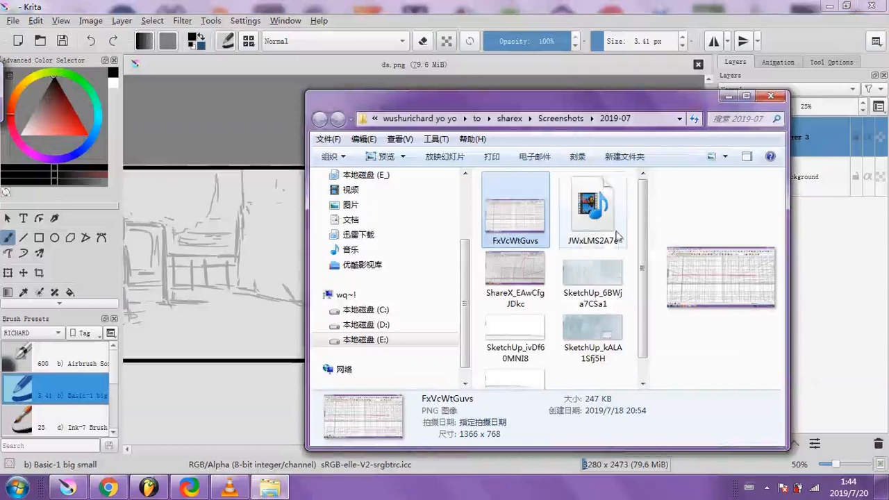
left_click(726, 97)
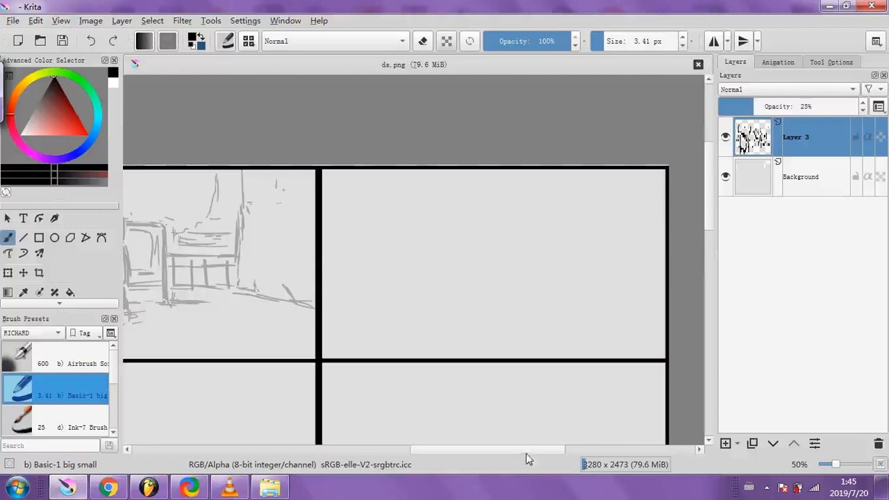
Sketch a thin standing figure with an oval head in the third panel and a vertical guide line beside it
mouse_move(524, 450)
left_mouse_down()
mouse_move(387, 445)
mouse_move(506, 425)
mouse_move(426, 423)
mouse_move(464, 421)
left_mouse_up()
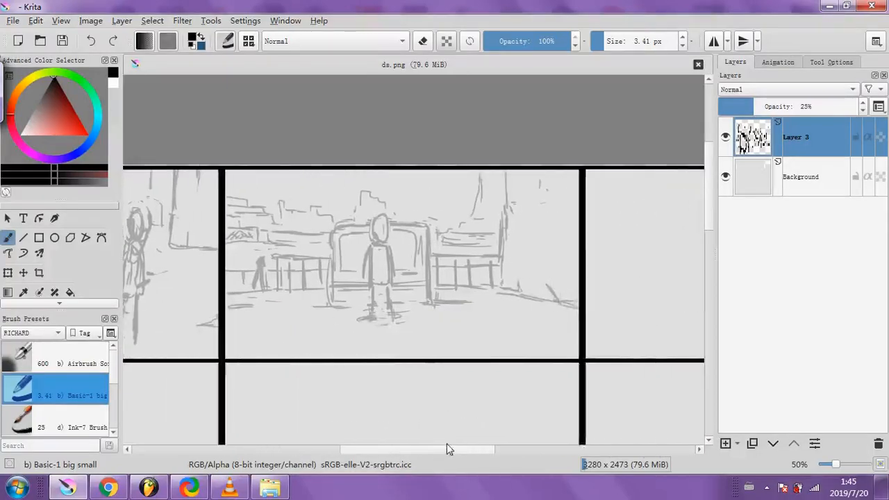
left_click_drag(442, 449, 524, 453)
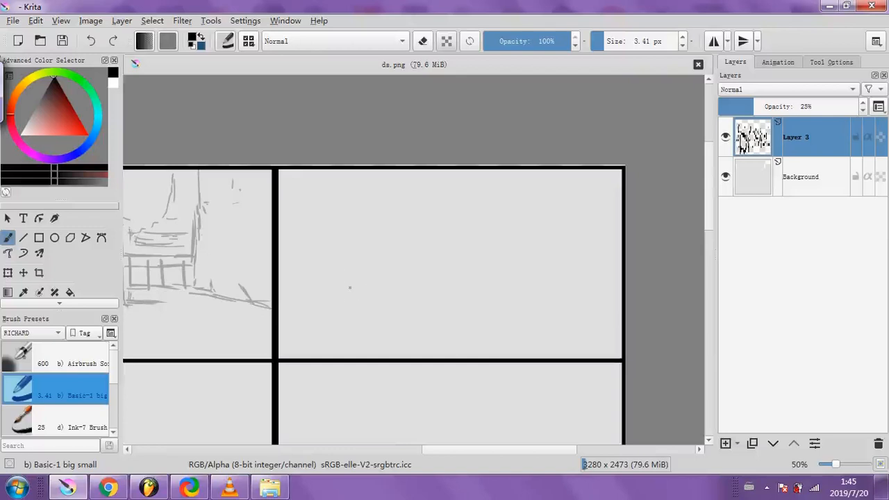
left_click_drag(372, 182, 369, 292)
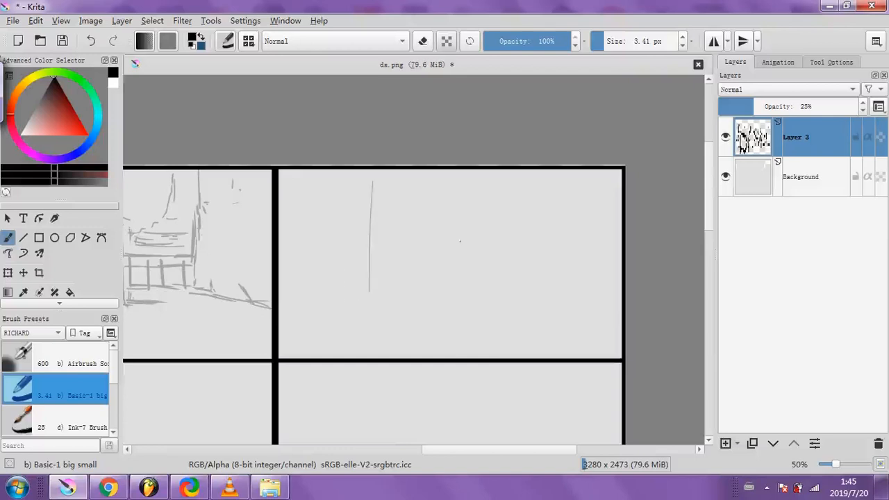
left_click_drag(463, 261, 463, 301)
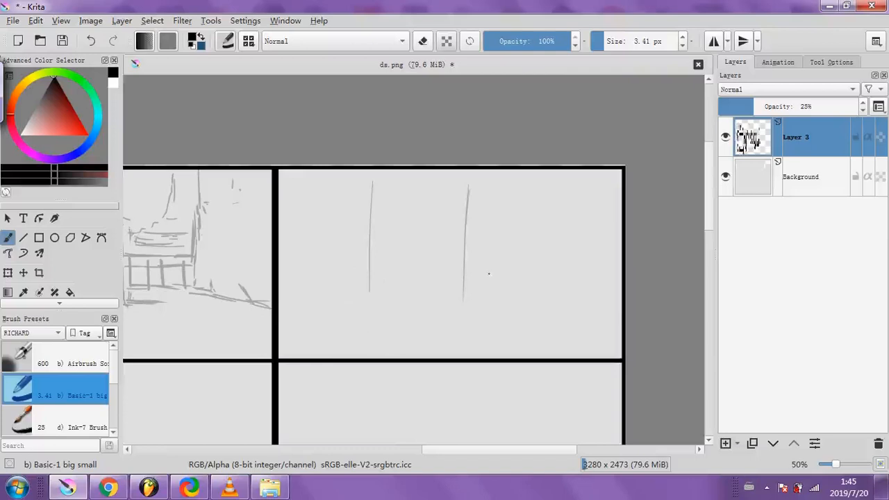
mouse_move(465, 208)
left_mouse_down()
mouse_move(462, 225)
mouse_move(474, 228)
mouse_move(461, 213)
mouse_move(466, 272)
left_mouse_up()
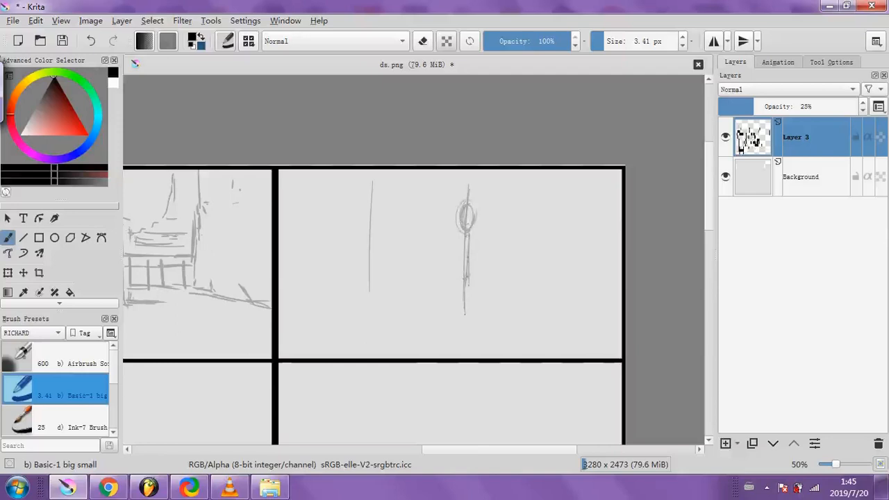
left_click_drag(466, 320, 469, 326)
Sketch a narrow board on legs, seen at an angle, around the vertical line beside the third panel's figure
left_click_drag(380, 299, 376, 181)
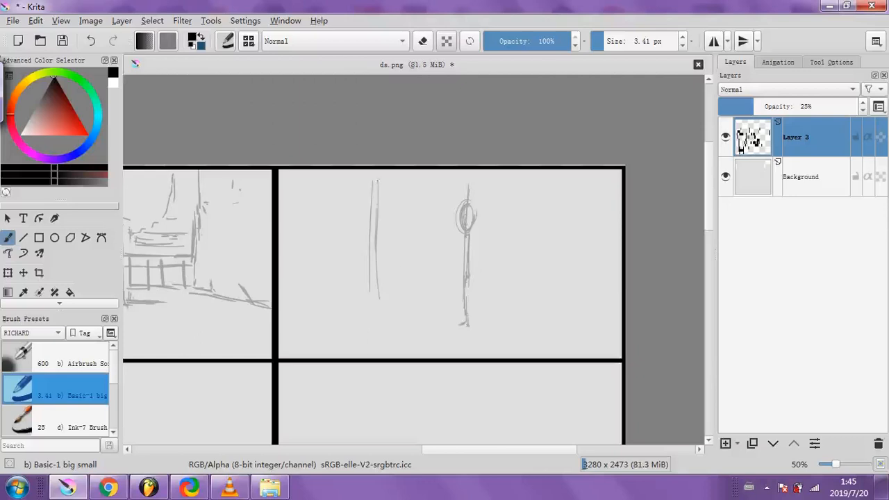
mouse_move(381, 268)
left_mouse_down()
mouse_move(384, 175)
mouse_move(386, 246)
left_mouse_up()
mouse_move(388, 187)
left_mouse_down()
mouse_move(380, 270)
mouse_move(383, 257)
left_mouse_up()
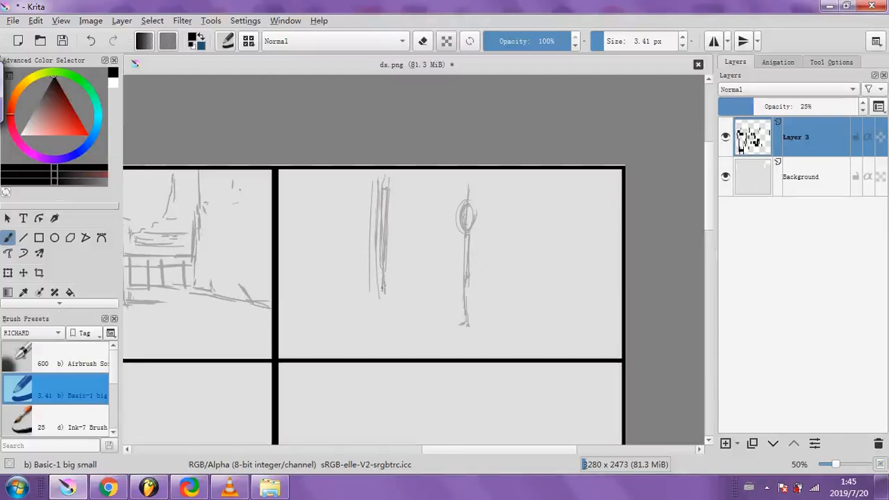
left_click_drag(383, 291, 384, 326)
left_click_drag(390, 194, 373, 282)
mouse_move(371, 181)
left_mouse_down()
mouse_move(370, 285)
mouse_move(396, 234)
mouse_move(395, 206)
left_mouse_up()
left_click_drag(372, 282, 369, 326)
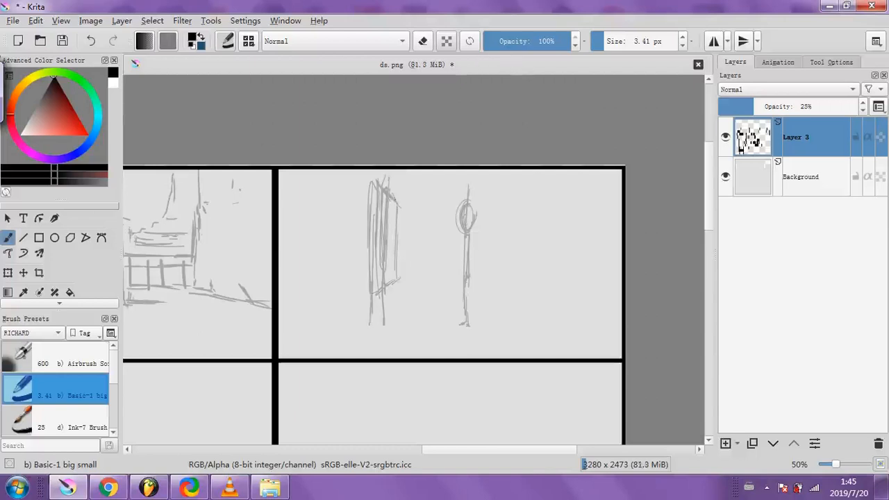
left_click_drag(398, 280, 393, 321)
left_click_drag(401, 211, 400, 271)
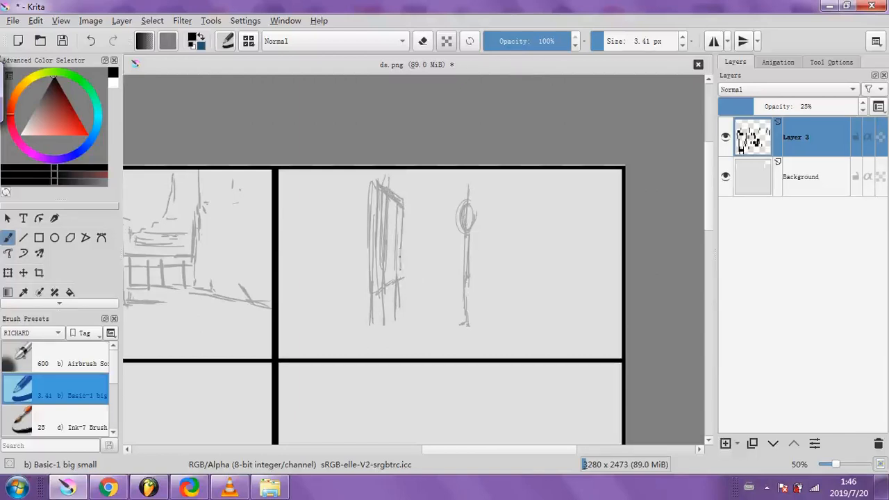
Erase the lines inside the third panel's board at 50.01 px and extend its slanted top edge with a 2.92 px brush
left_click(423, 41)
left_click_drag(601, 46, 621, 40)
mouse_move(377, 214)
left_mouse_down()
mouse_move(378, 253)
mouse_move(378, 207)
mouse_move(385, 210)
mouse_move(379, 324)
left_mouse_up()
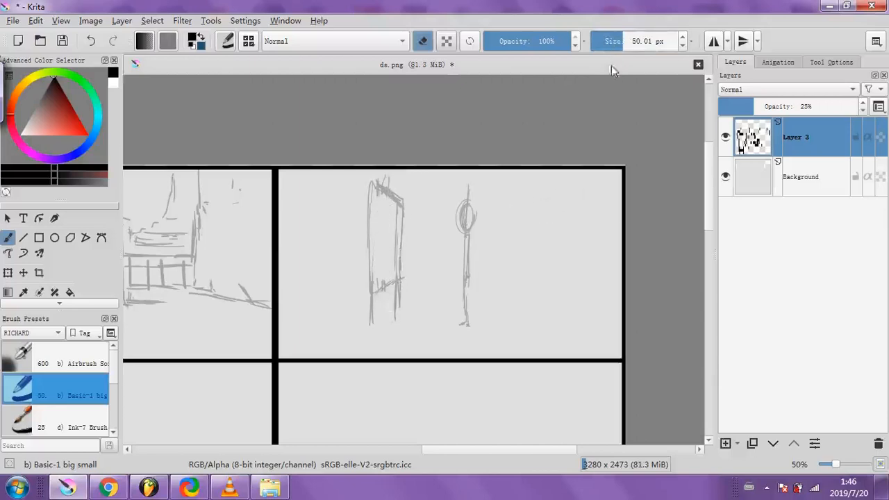
left_click_drag(604, 43, 593, 42)
left_click(423, 41)
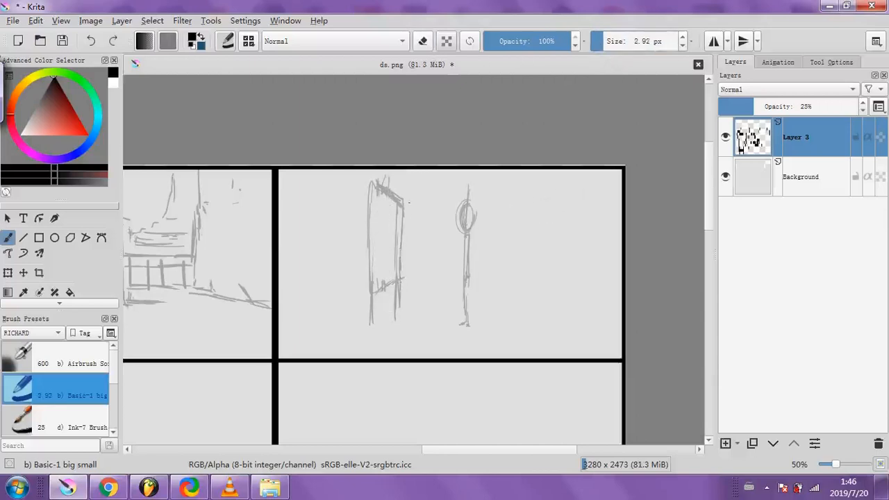
left_click_drag(391, 189, 415, 199)
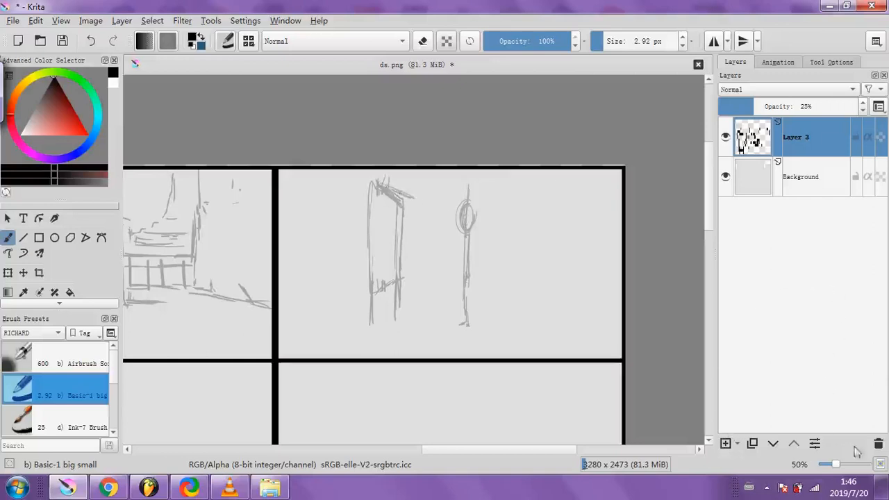
Erase the third panel's board and figure with a 209.57 px eraser
left_click(423, 42)
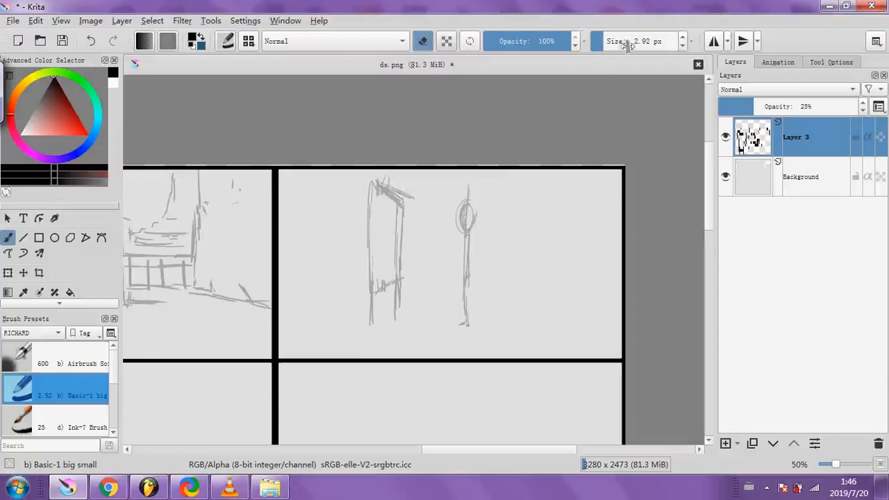
left_click(627, 44)
mouse_move(391, 199)
left_mouse_down()
mouse_move(459, 234)
mouse_move(403, 310)
mouse_move(425, 280)
left_mouse_up()
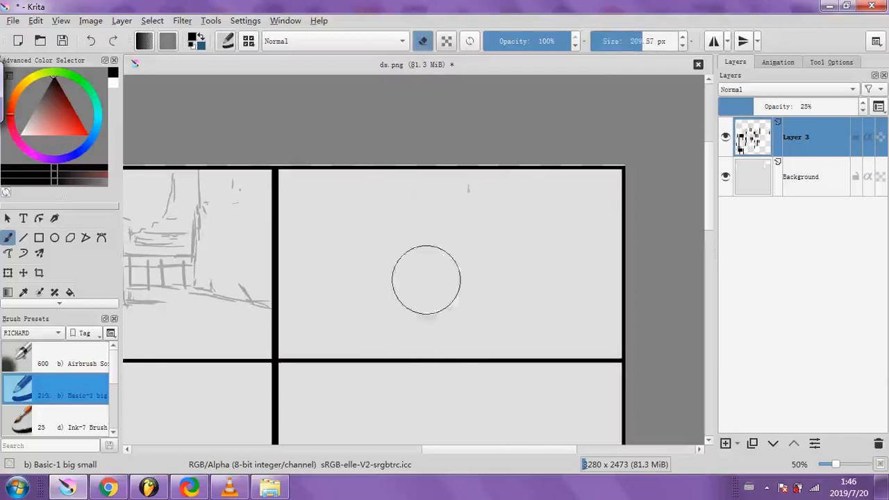
Paint a horizontal ground line across the lower part of the third panel with a 10.37 px brush
left_click(423, 41)
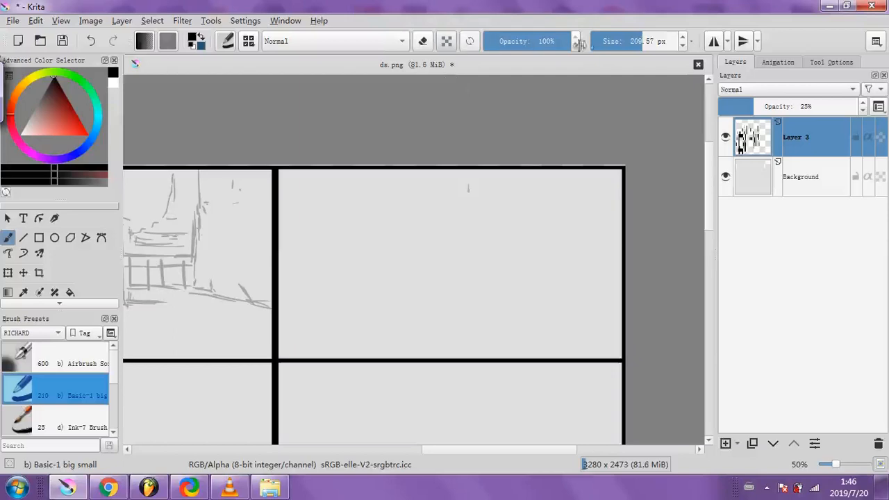
left_click(609, 42)
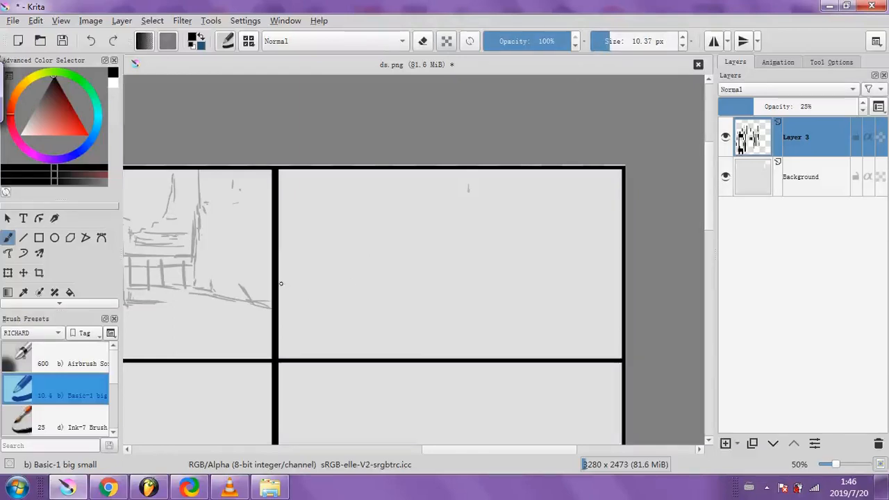
left_click_drag(281, 284, 611, 276)
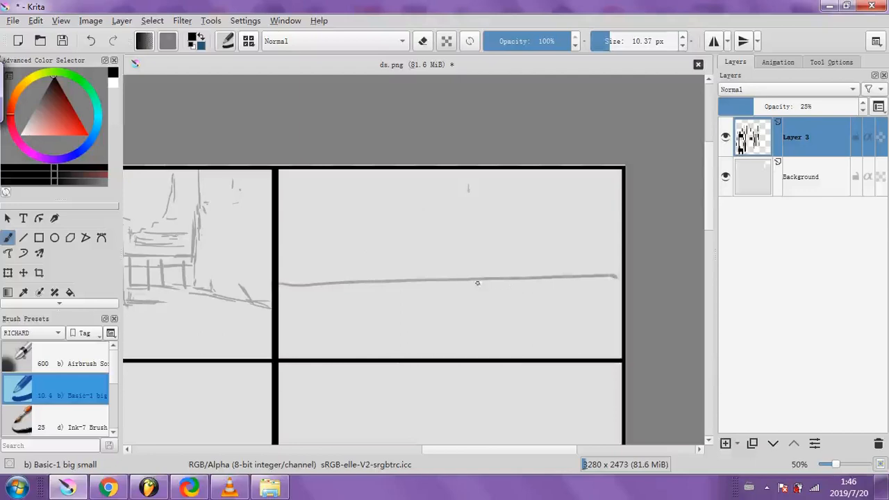
left_click(90, 41)
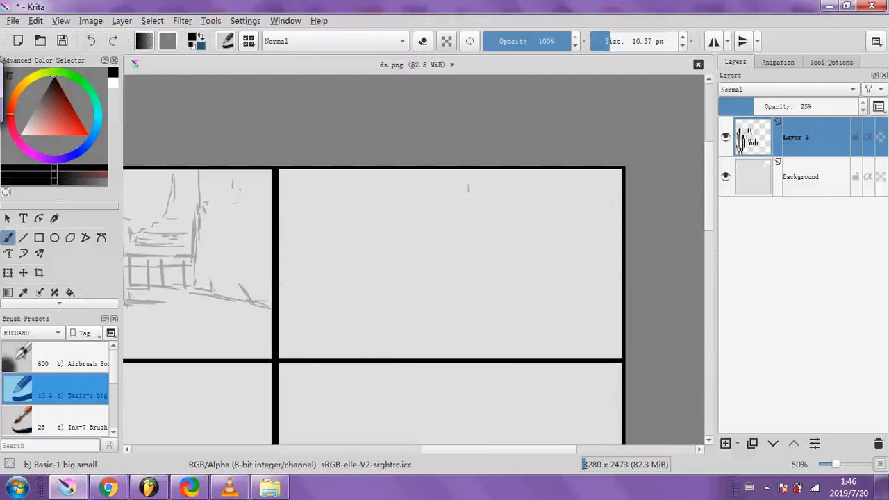
left_click_drag(281, 316, 615, 311)
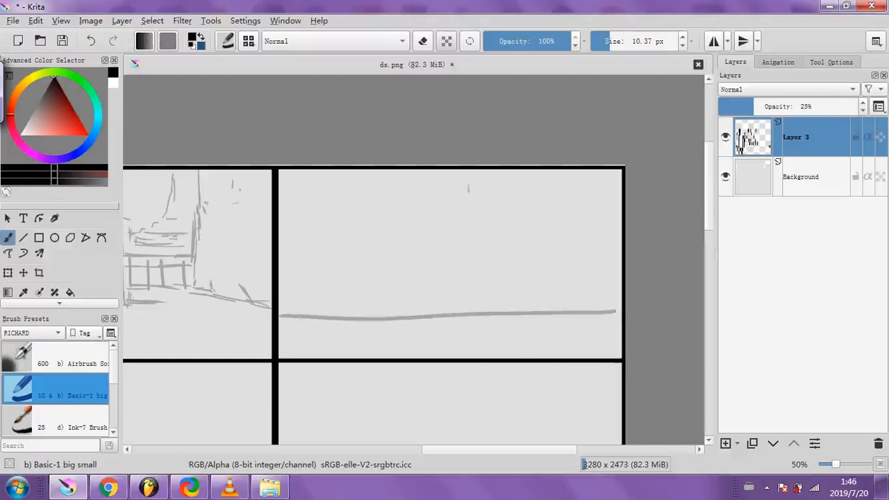
Sketch two path lines diverging from the third panel's ground line towards its lower border, with a vertical guide line crossing each
mouse_move(334, 349)
left_mouse_down()
mouse_move(430, 316)
mouse_move(560, 351)
left_mouse_up()
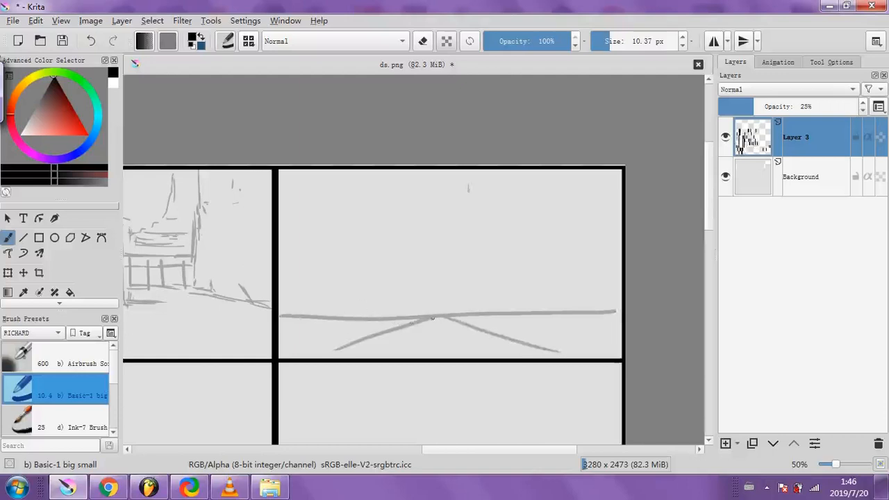
left_click_drag(361, 350, 362, 219)
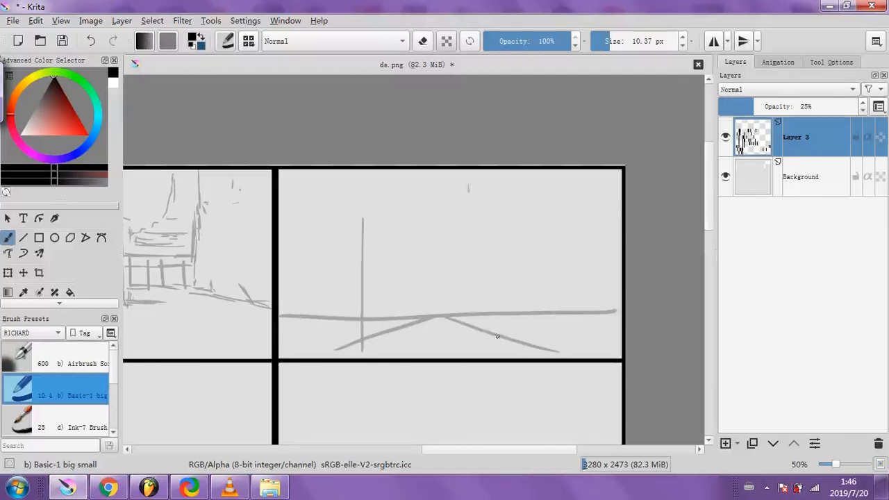
left_click_drag(504, 350, 502, 220)
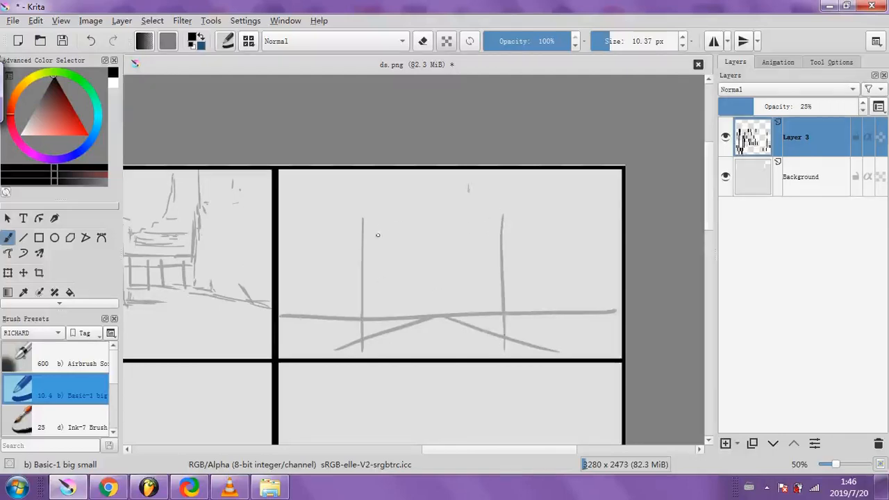
Sketch a slanted board in perspective around the third panel's left guide line, with legs and doubled upper and lower edges
left_click_drag(354, 221, 398, 245)
left_click_drag(351, 209, 407, 240)
left_click_drag(364, 215, 347, 199)
mouse_move(347, 199)
left_mouse_down()
mouse_move(349, 315)
mouse_move(399, 295)
left_mouse_up()
mouse_move(361, 314)
left_mouse_down()
mouse_move(414, 295)
mouse_move(414, 231)
left_mouse_up()
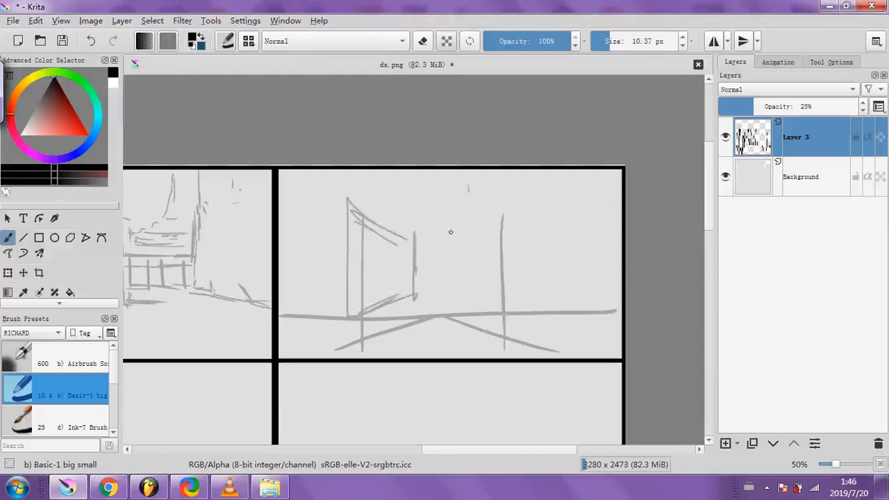
mouse_move(414, 339)
left_mouse_down()
mouse_move(415, 296)
mouse_move(358, 315)
mouse_move(352, 236)
mouse_move(418, 243)
left_mouse_up()
left_click_drag(379, 216, 428, 244)
Sketch a standing figure with an oval head on the third panel's right guide line, and thicken the edges of the board
mouse_move(482, 309)
left_mouse_down()
mouse_move(492, 253)
mouse_move(511, 254)
mouse_move(508, 327)
left_mouse_up()
left_click_drag(489, 256, 511, 236)
left_click_drag(505, 226, 497, 340)
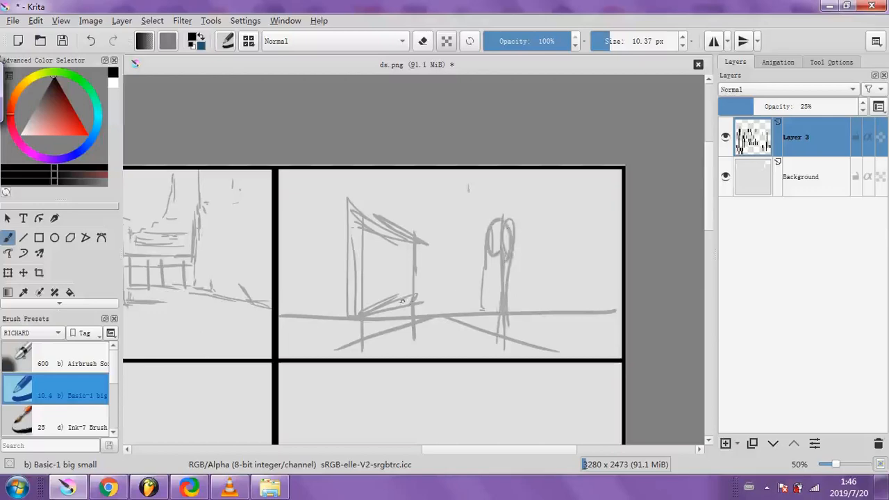
left_click_drag(410, 305, 368, 320)
mouse_move(366, 257)
left_mouse_down()
mouse_move(367, 324)
mouse_move(368, 198)
left_mouse_up()
mouse_move(416, 228)
left_mouse_down()
mouse_move(375, 207)
mouse_move(371, 300)
mouse_move(382, 316)
mouse_move(411, 228)
left_mouse_up()
left_click_drag(396, 227, 416, 250)
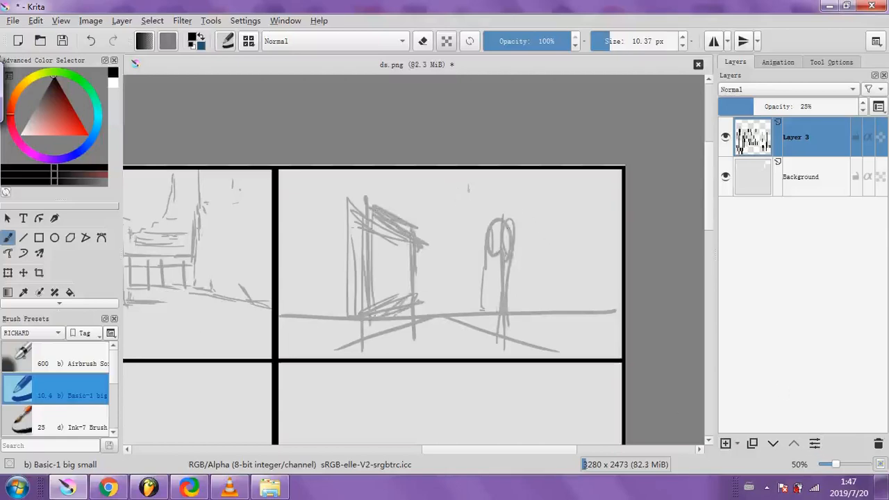
Erase the third panel's board, figure, ground line and path with a 535.45 px eraser
left_click(423, 41)
mouse_move(508, 163)
left_mouse_down()
mouse_move(400, 241)
mouse_move(493, 236)
mouse_move(499, 322)
mouse_move(367, 287)
left_mouse_up()
left_click_drag(660, 292, 601, 288)
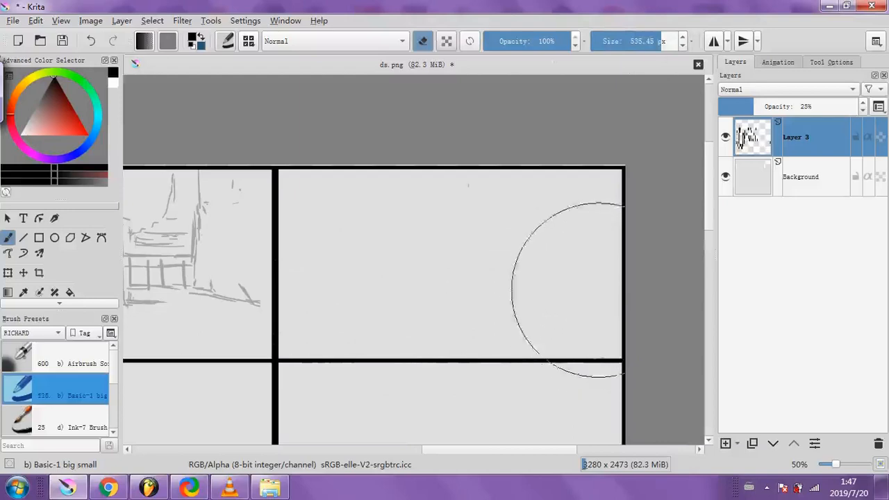
left_click(622, 41)
left_click(423, 41)
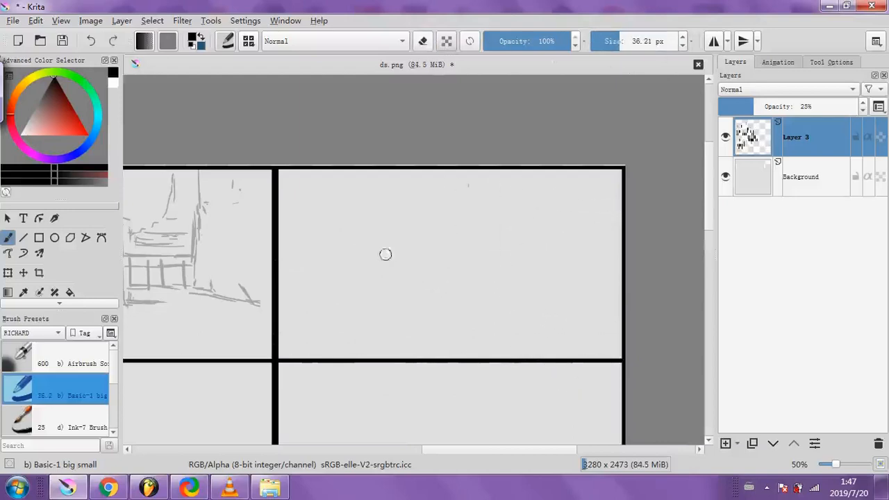
Try a rectangle in the third panel with the Rectangle tool at 36.21 px, and undo it
left_click(39, 238)
left_click_drag(337, 234, 473, 306)
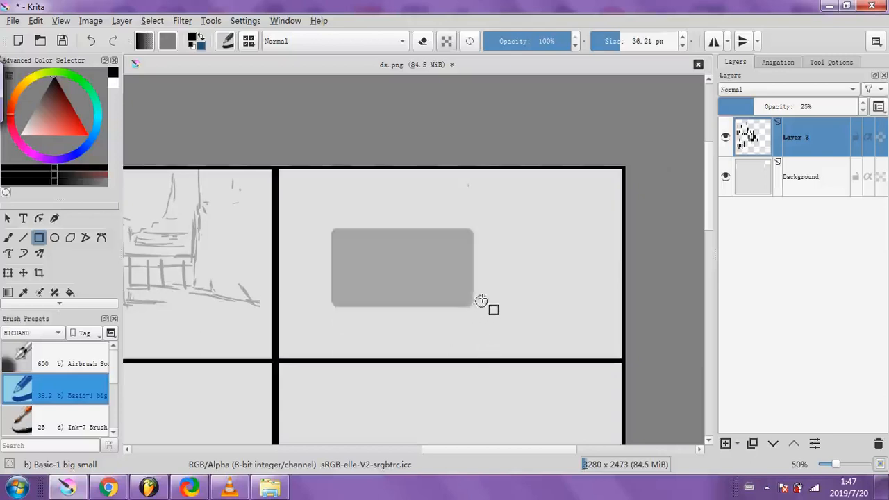
left_click(90, 41)
Sketch a front-facing rectangular board with two short legs in the third panel with a 6.65 px freehand brush
left_click_drag(620, 41, 606, 41)
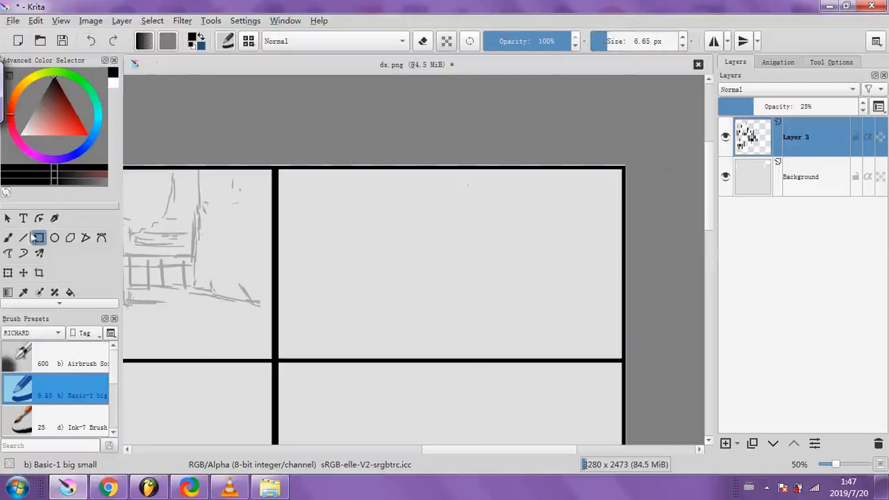
left_click(8, 237)
left_click_drag(341, 243, 453, 234)
mouse_move(344, 236)
left_mouse_down()
mouse_move(342, 309)
mouse_move(458, 314)
mouse_move(451, 234)
left_mouse_up()
left_click_drag(381, 234, 450, 235)
mouse_move(452, 246)
left_mouse_down()
mouse_move(453, 312)
mouse_move(341, 313)
left_mouse_up()
left_click_drag(343, 255, 344, 235)
left_click_drag(347, 237, 452, 232)
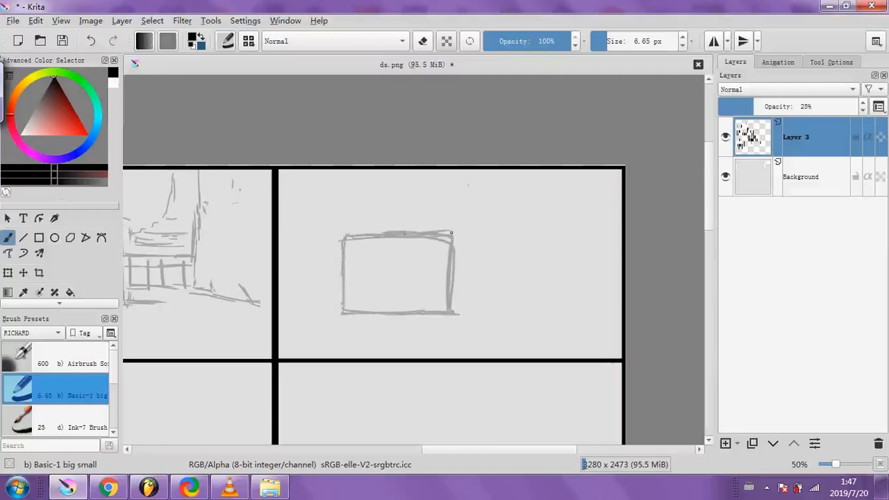
left_click_drag(447, 313, 446, 346)
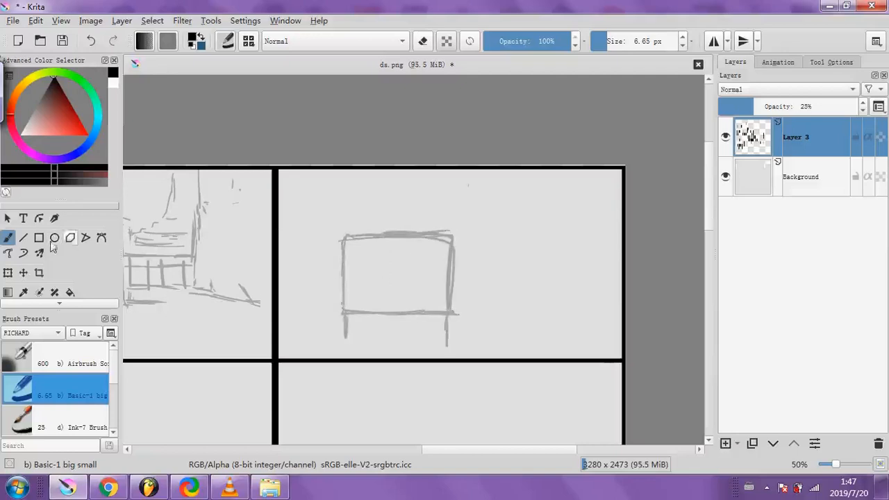
Make a rectangular selection around the third panel's board and its legs
left_click(84, 302)
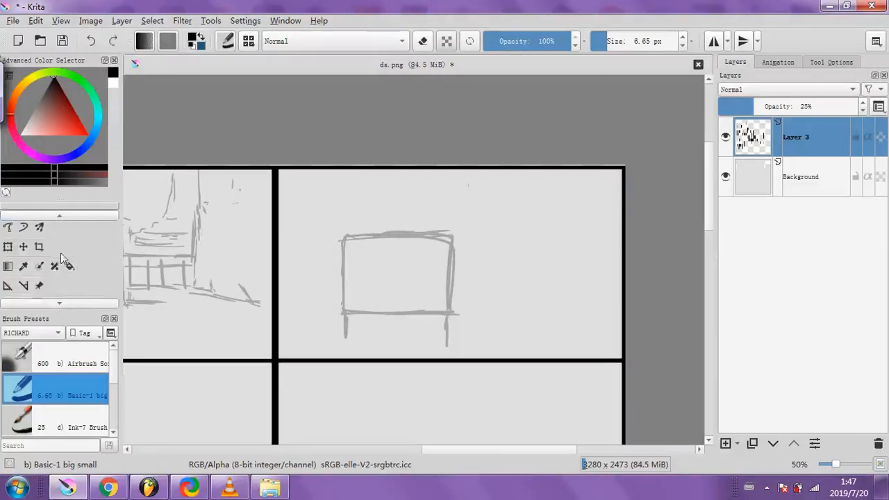
left_click(61, 301)
left_click(7, 292)
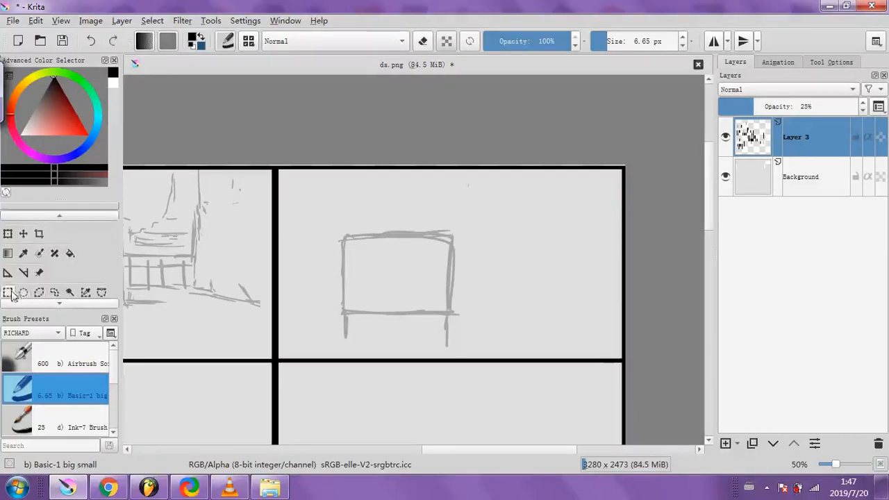
left_click_drag(303, 228, 493, 257)
left_click_drag(488, 334, 487, 348)
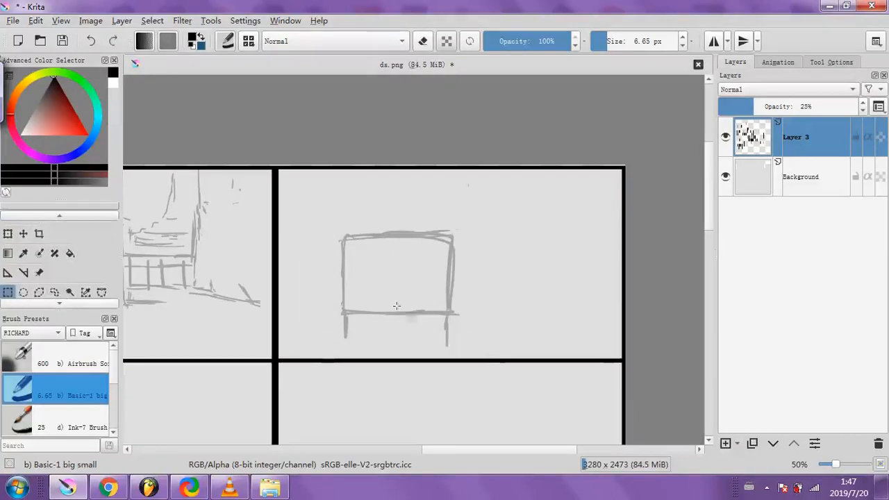
Transform the selected board in perspective into a narrow slanted shape, with its left edge taller than its right
left_click(10, 234)
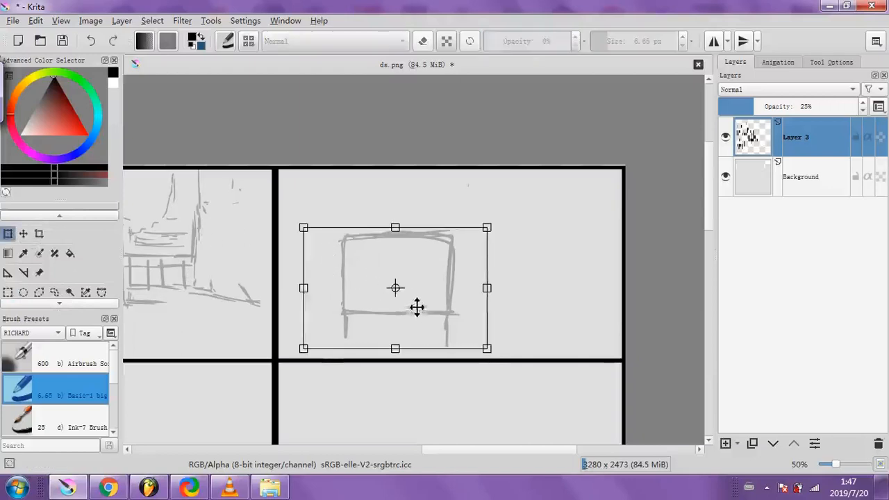
left_click_drag(405, 303, 491, 304)
left_click_drag(400, 305, 396, 291)
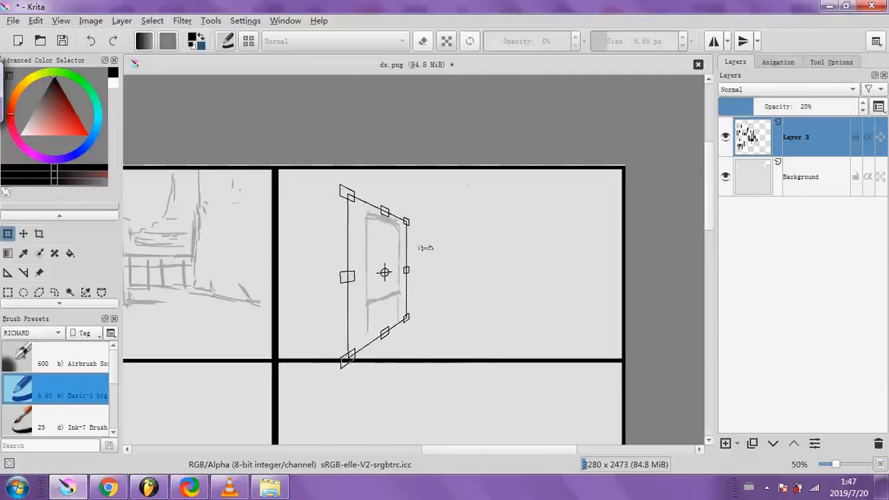
left_click_drag(348, 276, 331, 278)
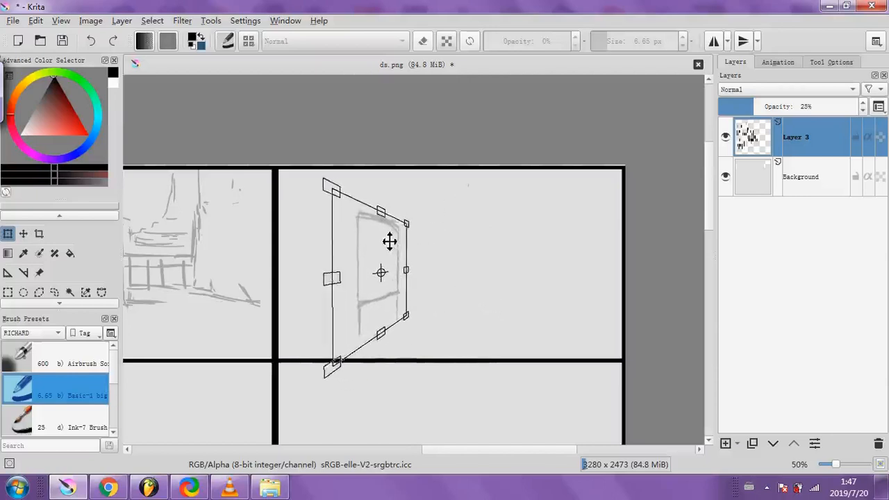
Move the slanted board higher in the third panel and steepen its perspective
left_click_drag(388, 242, 388, 234)
left_click_drag(406, 285, 398, 301)
left_click_drag(380, 210, 381, 198)
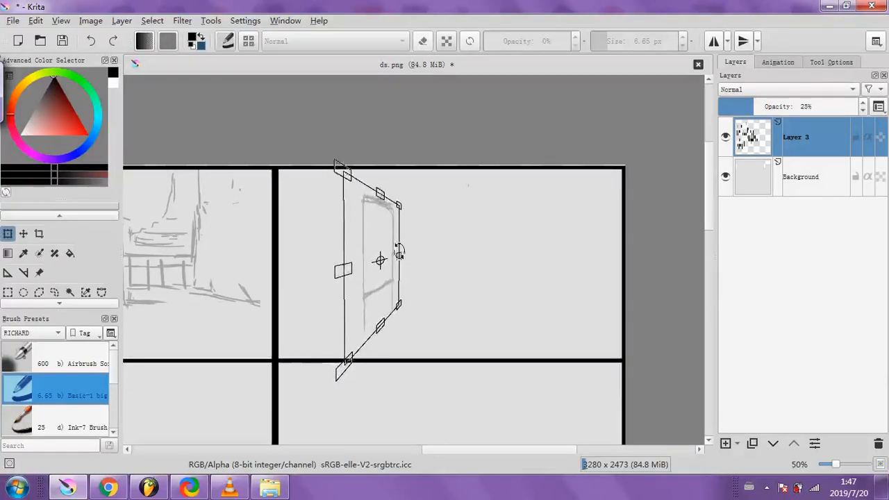
left_click_drag(398, 253, 403, 256)
left_click_drag(390, 282, 391, 283)
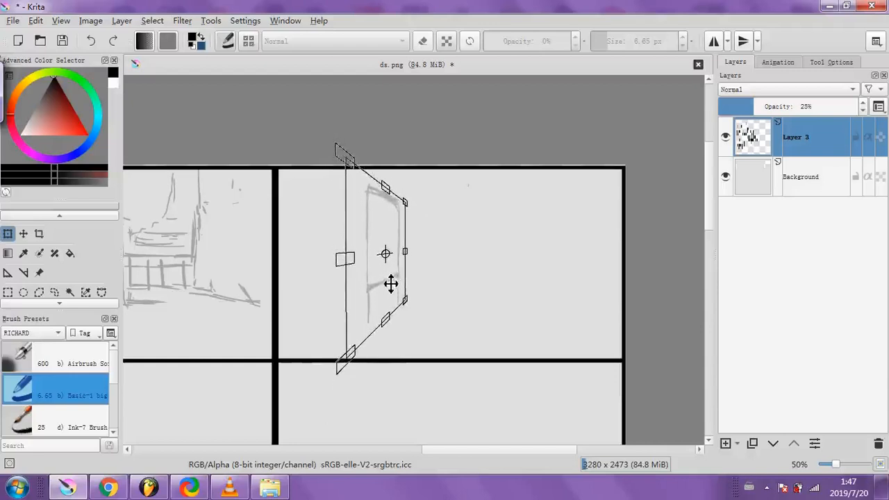
Apply the board's transform and clear the selection, returning to the freehand brush
left_click(785, 182)
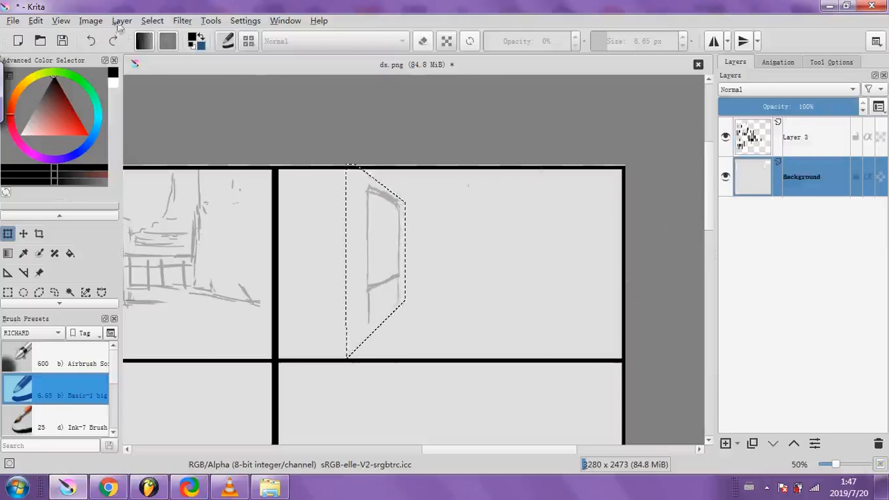
left_click(152, 21)
left_click(173, 51)
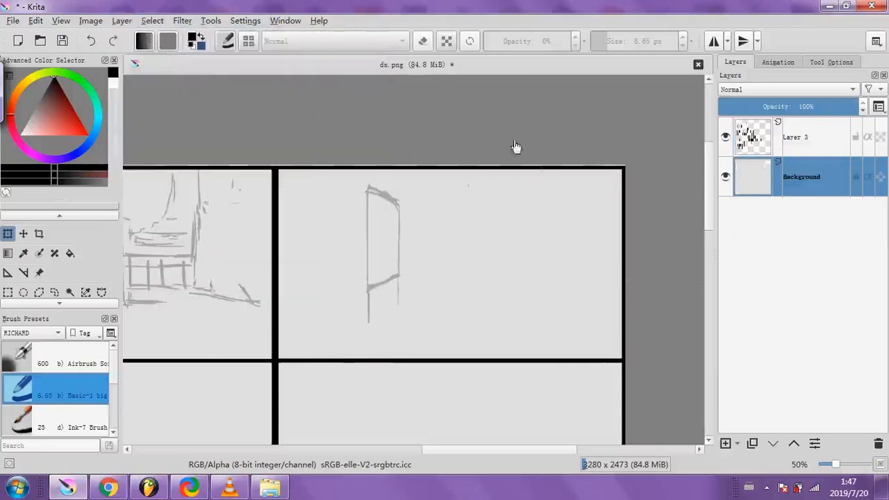
left_click(59, 217)
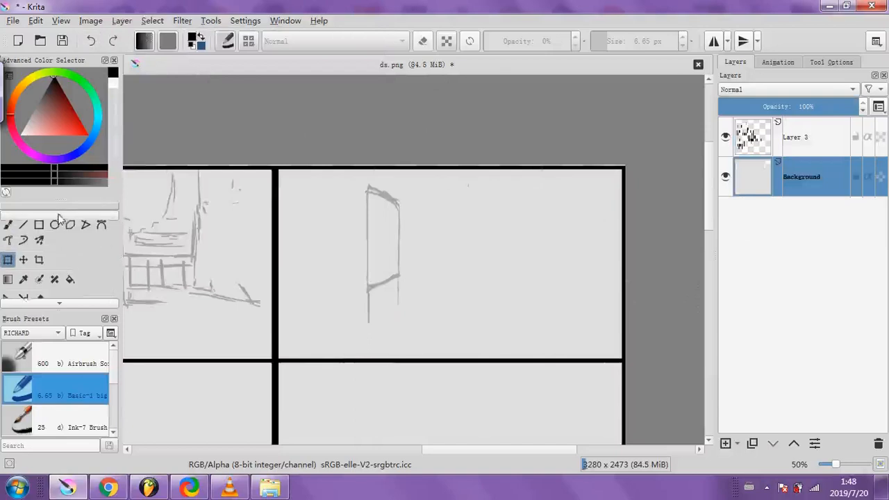
left_click(59, 217)
left_click(8, 237)
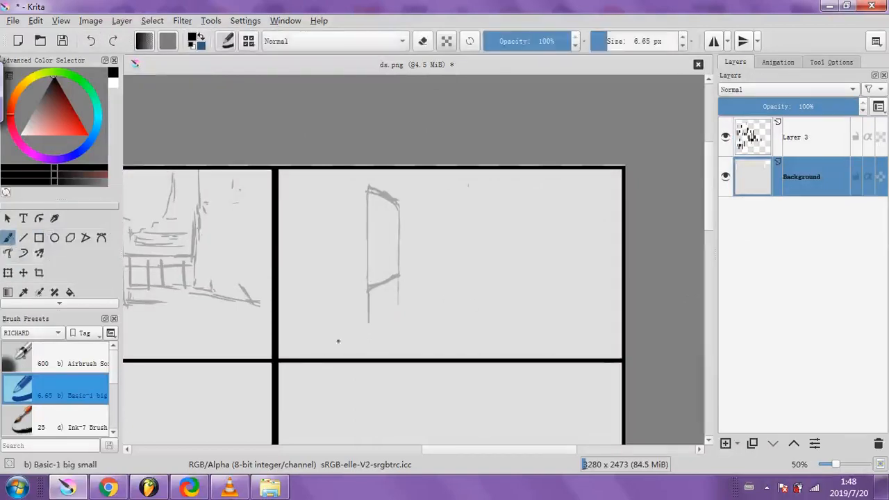
Try slanted path lines below the board on the Background layer, and undo them
left_click_drag(384, 312, 320, 351)
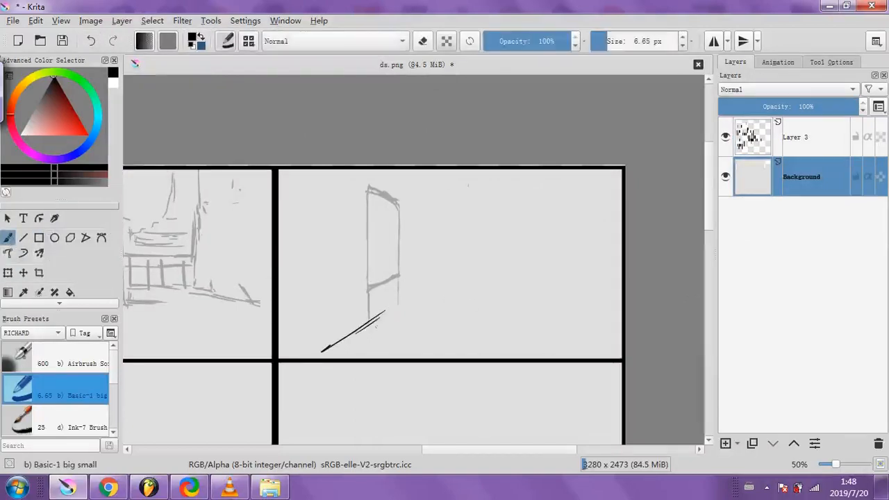
left_click(90, 41)
left_click(90, 40)
On Layer 3, sketch slanted path edges below the board and at the panel's lower right, with short horizontal ground strokes beside them
left_click(802, 136)
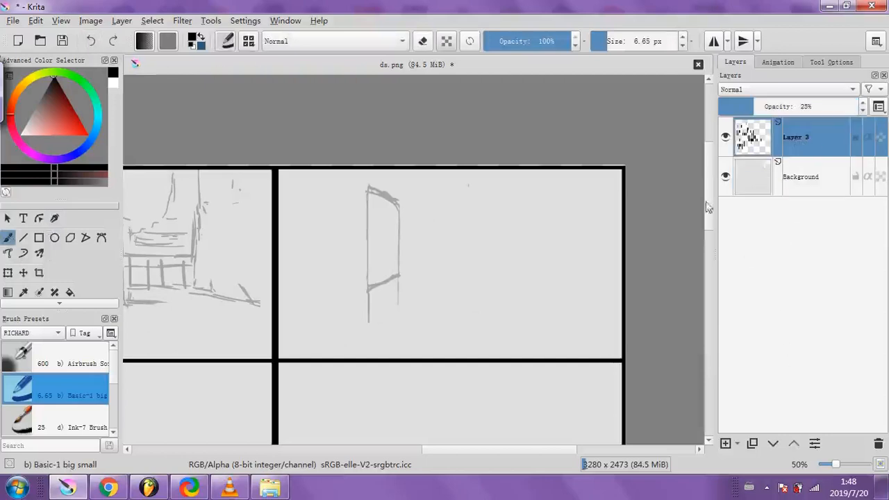
left_click_drag(340, 347, 382, 320)
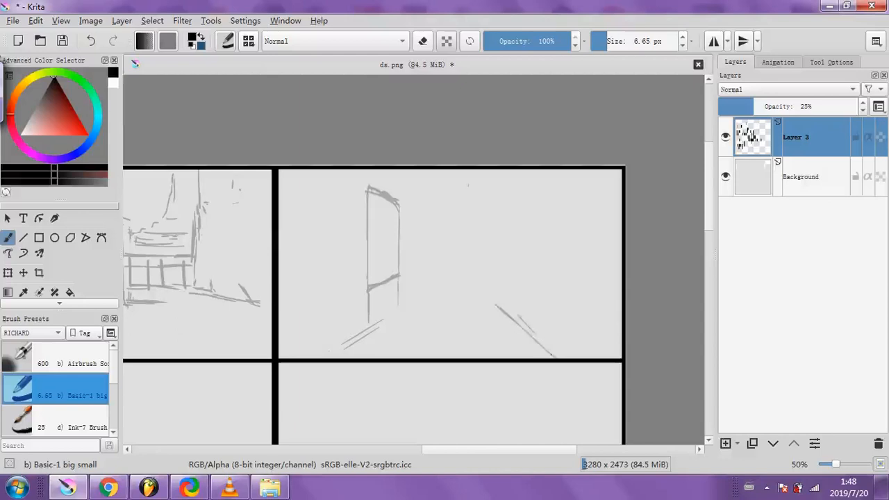
left_click_drag(578, 330, 544, 332)
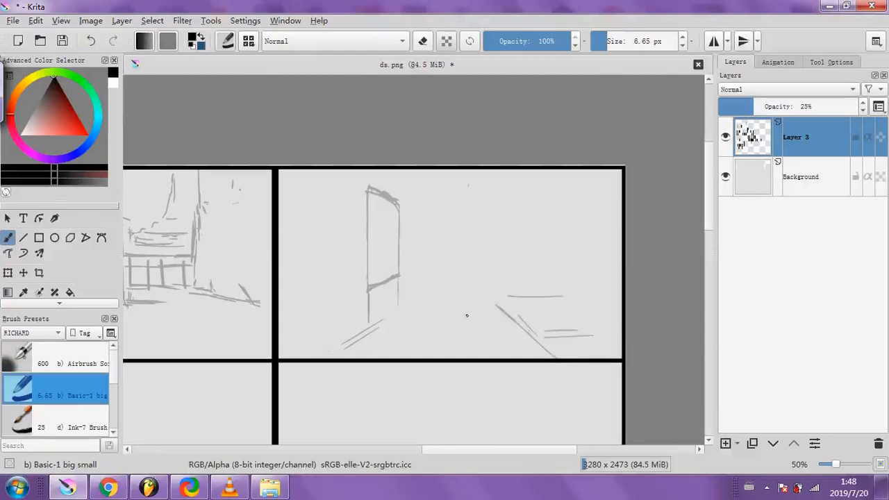
Sketch a standing figure with a round head, oval torso and oval ground shadow between the path edges, and erase the torso's outer left line
mouse_move(458, 328)
left_mouse_down()
mouse_move(445, 318)
mouse_move(491, 321)
mouse_move(460, 318)
left_mouse_up()
mouse_move(458, 277)
left_mouse_down()
mouse_move(445, 252)
mouse_move(451, 241)
mouse_move(453, 264)
mouse_move(461, 230)
mouse_move(457, 264)
mouse_move(455, 199)
mouse_move(450, 266)
mouse_move(466, 263)
mouse_move(460, 235)
mouse_move(463, 311)
left_mouse_up()
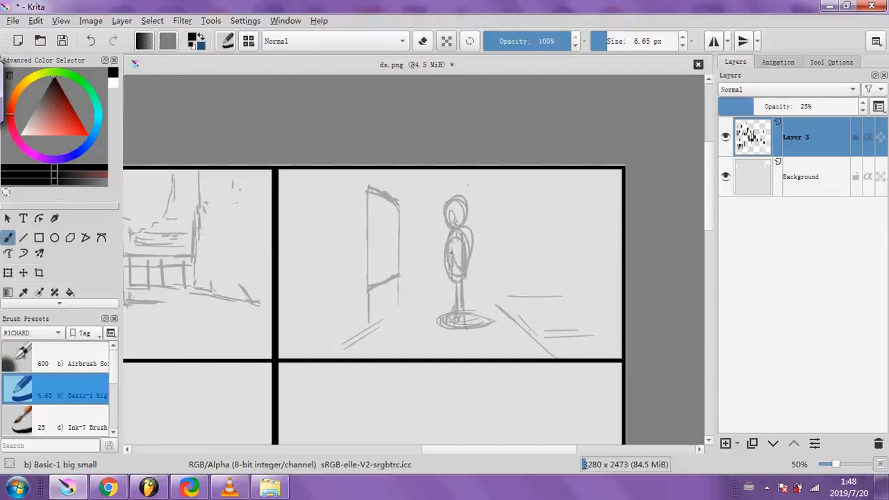
left_click(426, 43)
mouse_move(441, 258)
left_mouse_down()
mouse_move(448, 271)
mouse_move(448, 240)
left_mouse_up()
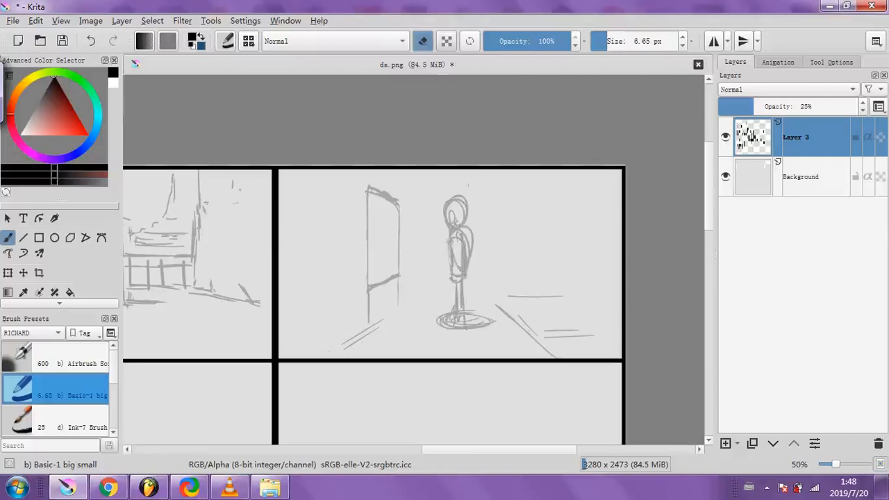
left_click_drag(450, 275, 452, 280)
left_click(422, 43)
Add a second line along the board's upper left edge for thickness, and erase the outer left outline of the figure's head
left_click_drag(361, 236, 368, 187)
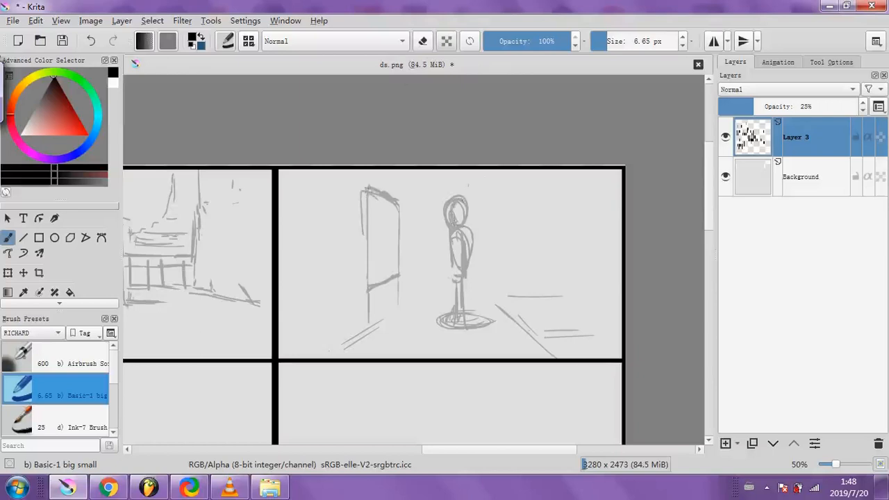
left_click(422, 42)
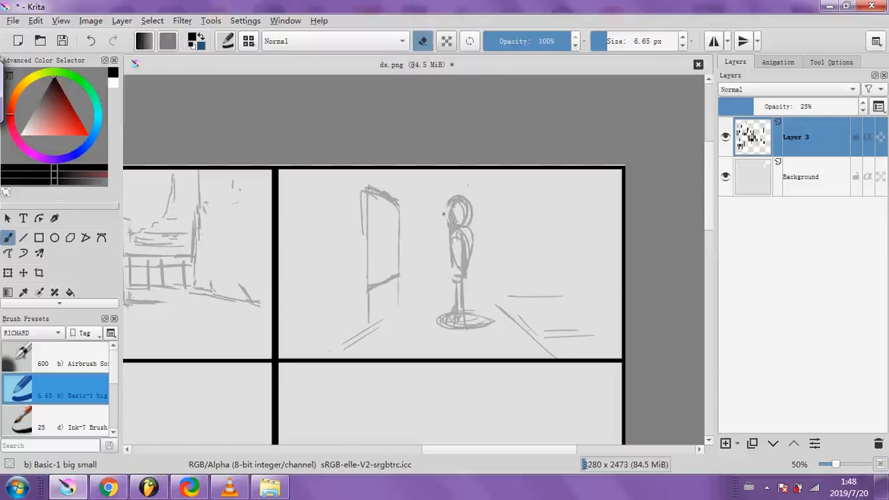
left_click_drag(443, 214, 464, 193)
Freehand-select the standing figure with its ground shadow in the third panel, and move it slightly right and up with the Transform tool
left_click(73, 304)
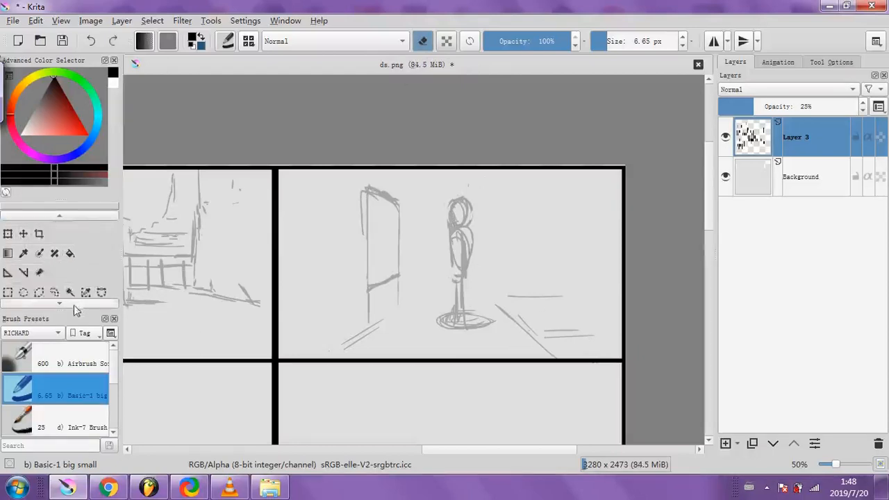
left_click(23, 281)
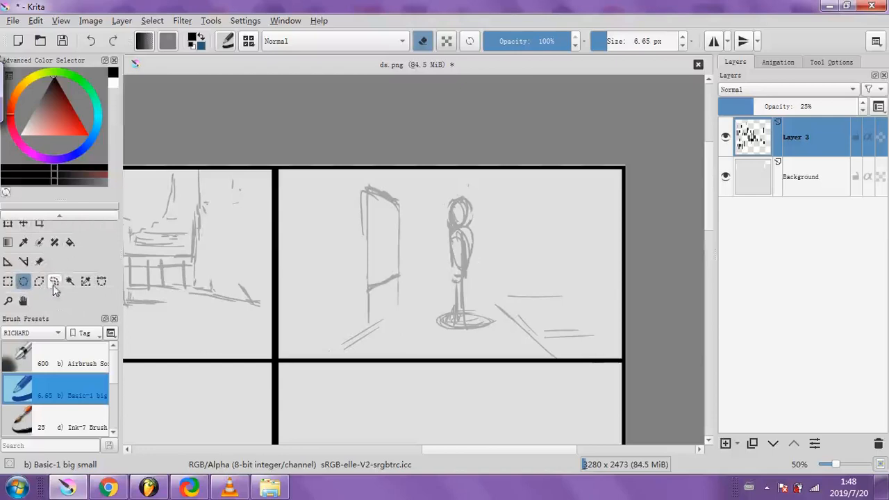
left_click(54, 285)
mouse_move(464, 188)
left_mouse_down()
mouse_move(493, 271)
mouse_move(424, 264)
mouse_move(450, 183)
left_mouse_up()
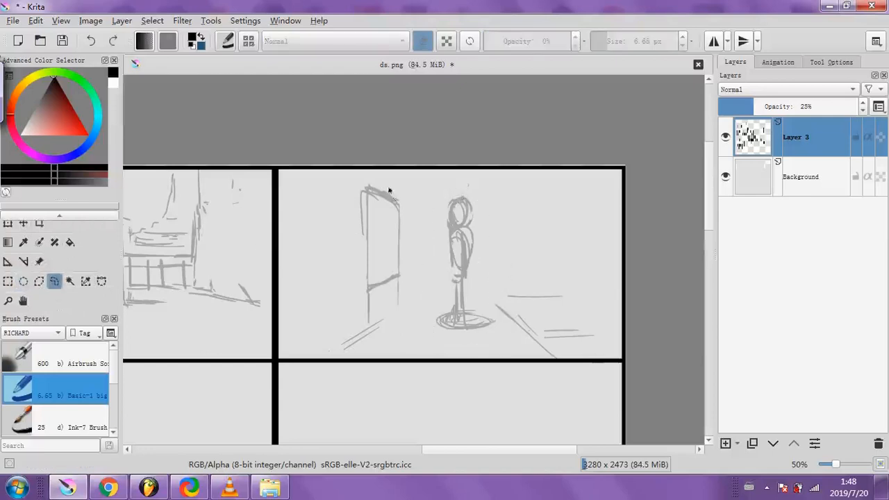
left_click(8, 223)
left_click_drag(478, 278, 498, 280)
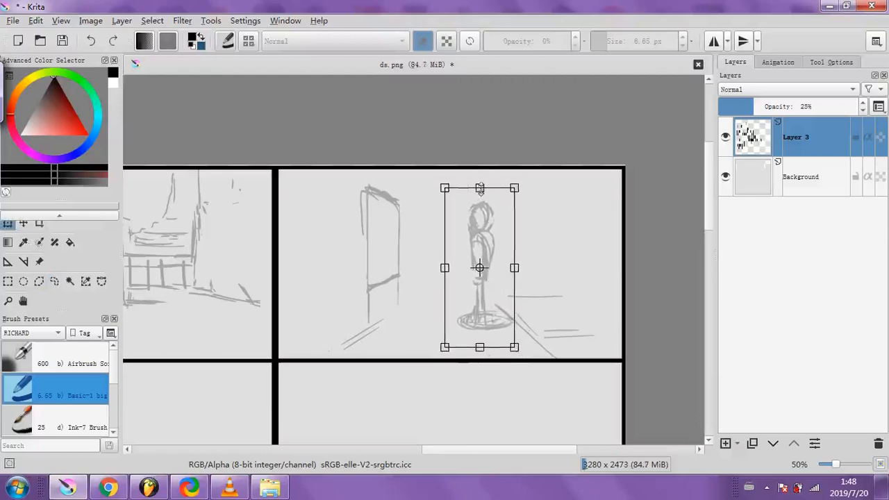
left_click_drag(480, 189, 481, 192)
left_click_drag(479, 238, 477, 228)
Clear the selection around the figure and return to the Freehand Brush on Layer 3
left_click(810, 180)
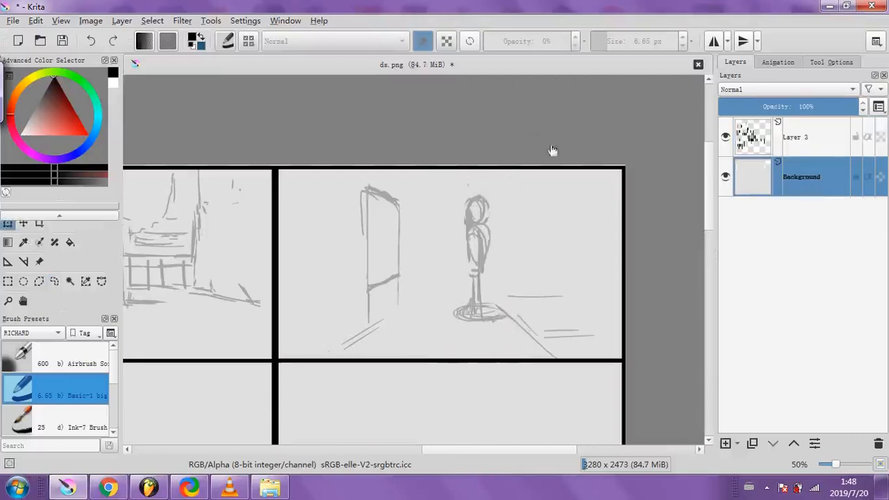
left_click(56, 216)
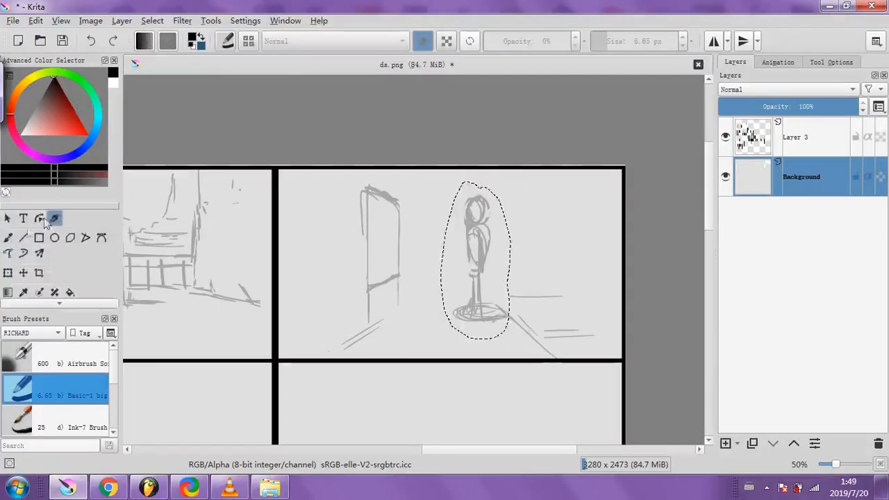
left_click(9, 238)
left_click(152, 22)
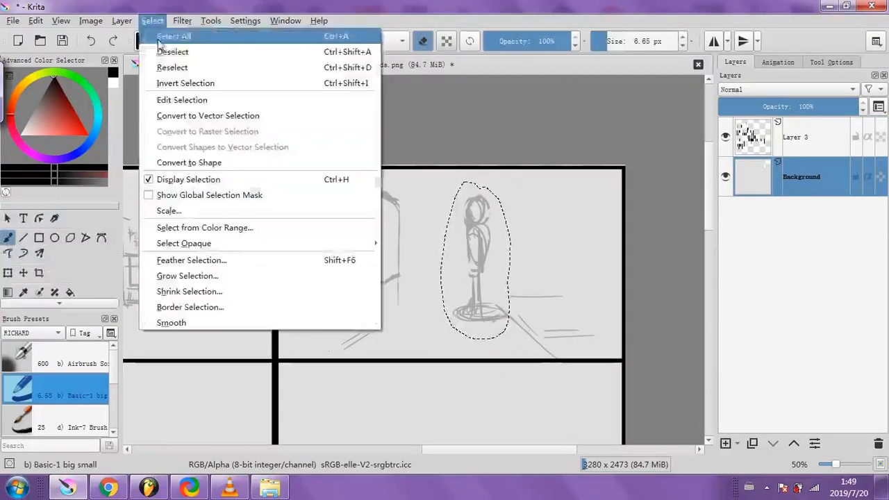
left_click(171, 52)
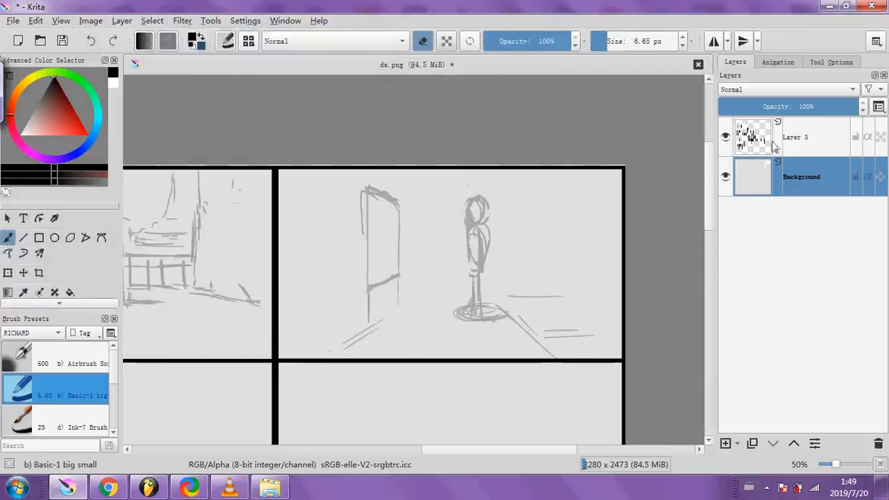
left_click(808, 142)
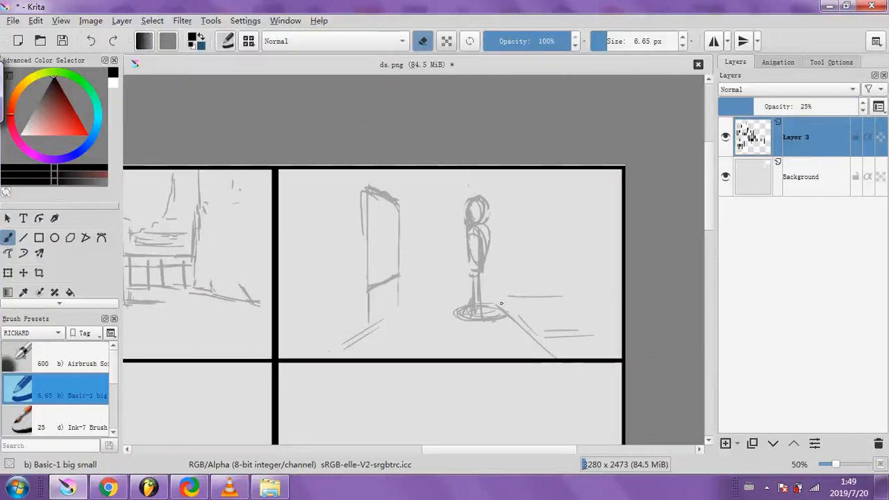
Rework the figure's ground shadow with short strokes, and erase parts of the right path edge in the third panel
left_click(424, 43)
mouse_move(453, 310)
left_mouse_down()
mouse_move(494, 321)
mouse_move(474, 320)
left_mouse_up()
left_click(424, 43)
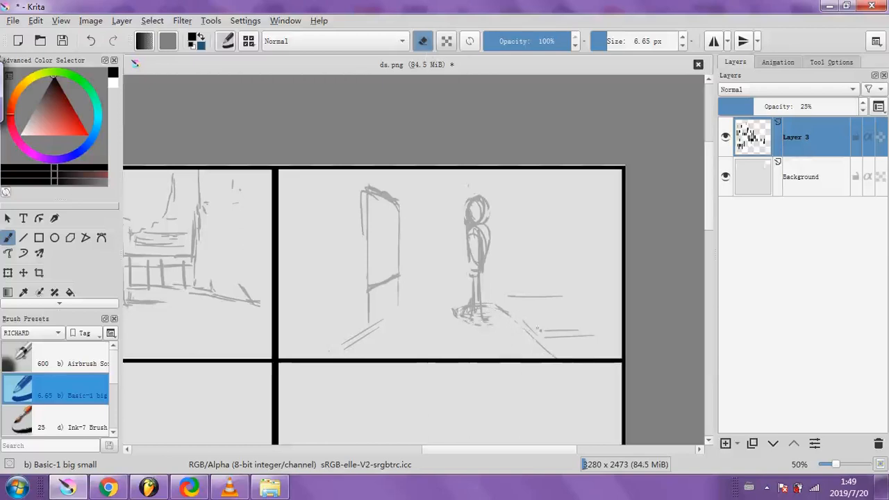
left_click_drag(552, 355, 534, 338)
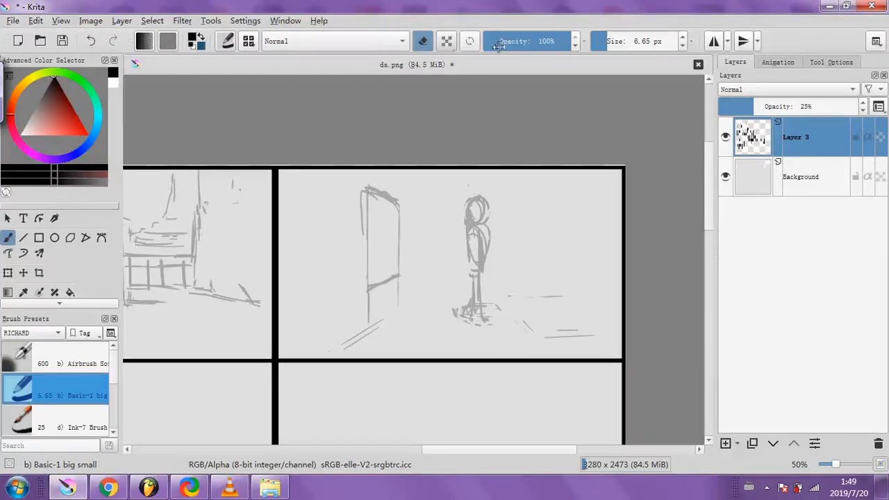
left_click(430, 46)
With a 0.94 px brush, sketch thin converging path edges and a railing with posts left of the board, touching up the railing with the eraser
left_click(598, 42)
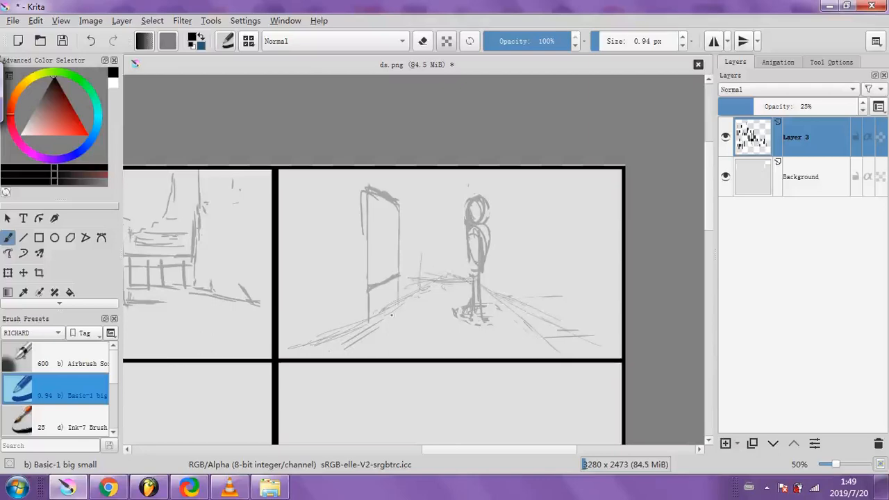
left_click_drag(452, 449, 423, 449)
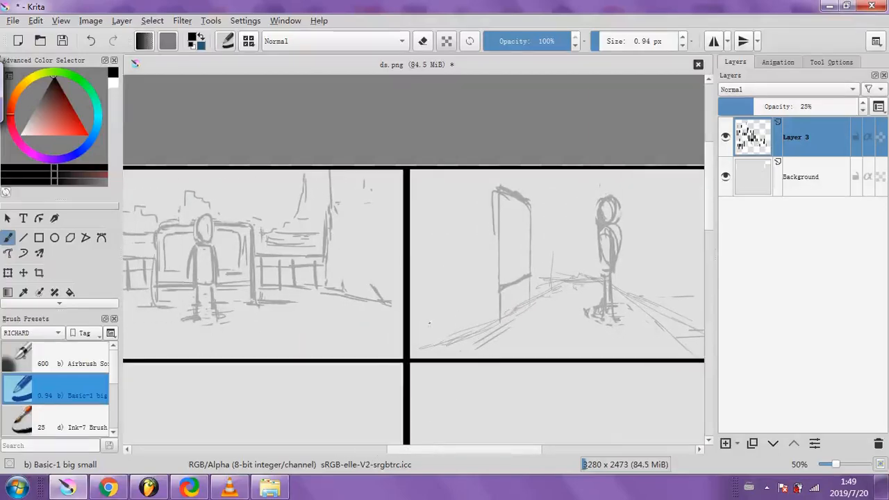
left_click_drag(433, 311, 498, 293)
mouse_move(424, 268)
left_mouse_down()
mouse_move(497, 255)
mouse_move(473, 299)
left_mouse_up()
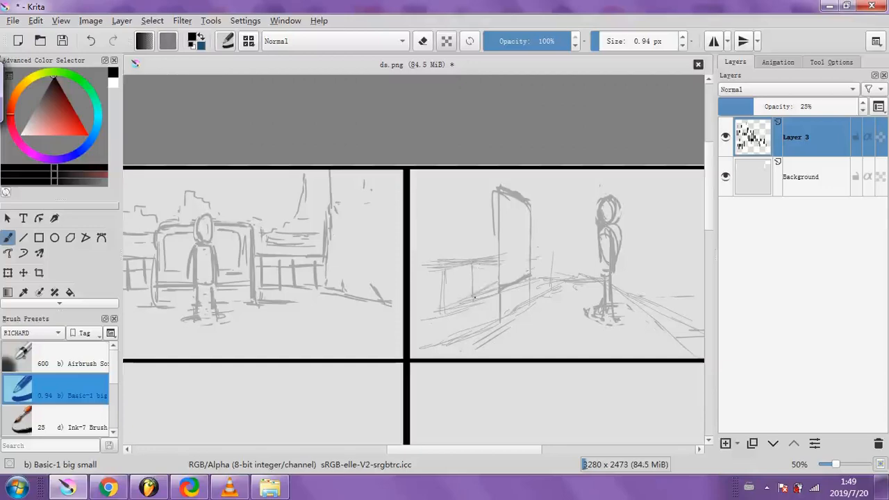
key("e")
left_click_drag(480, 288, 493, 284)
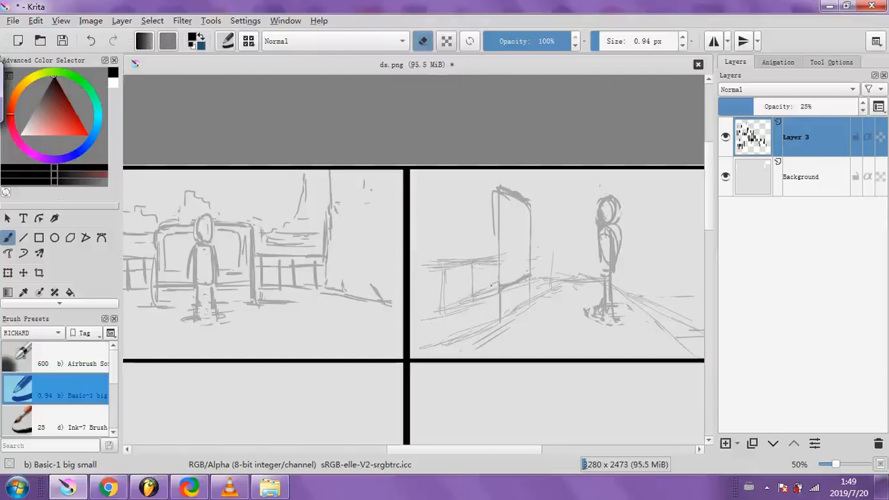
key("e")
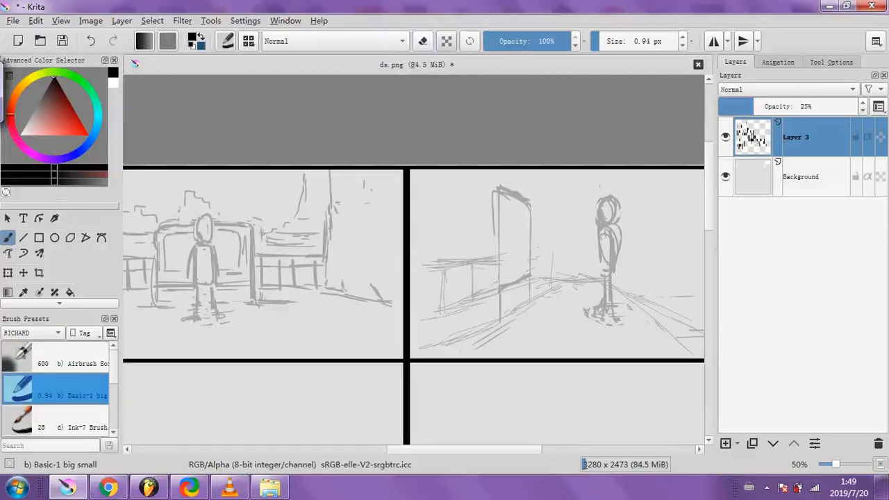
Add a line along the board's left side, and strengthen the board's side edges and legs with a 7.48 px brush
mouse_move(494, 278)
left_mouse_down()
mouse_move(491, 195)
mouse_move(494, 224)
left_mouse_up()
left_click(607, 42)
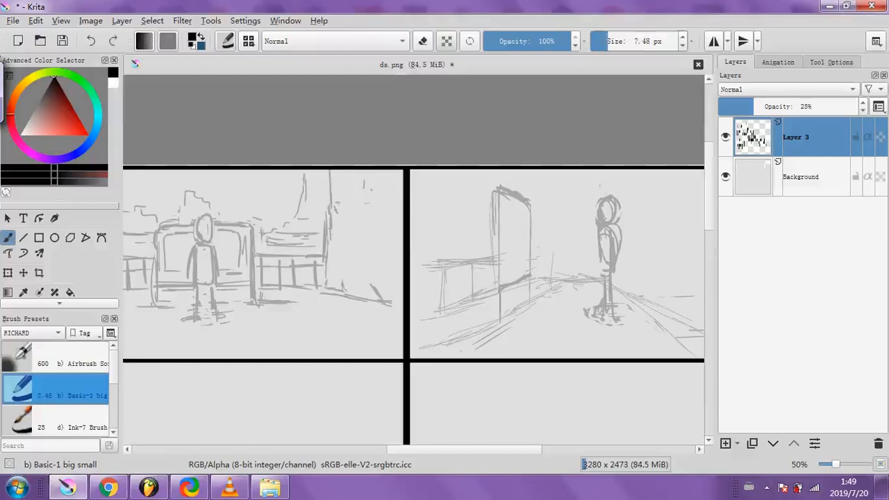
left_click_drag(500, 285, 492, 194)
left_click_drag(498, 293, 496, 324)
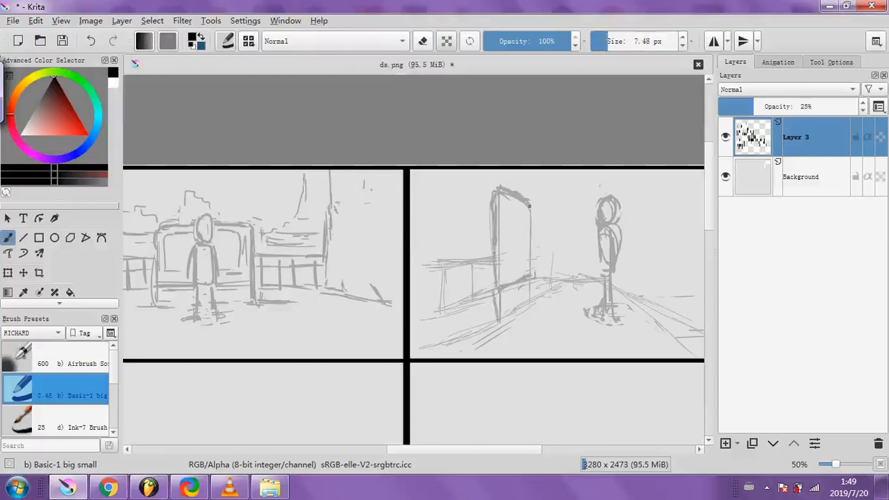
left_click_drag(536, 207, 532, 304)
Strengthen the top and bottom rails left of the board, erasing the excess top strokes and redrawing the top rail
left_click_drag(491, 267, 423, 271)
left_click_drag(432, 318, 491, 294)
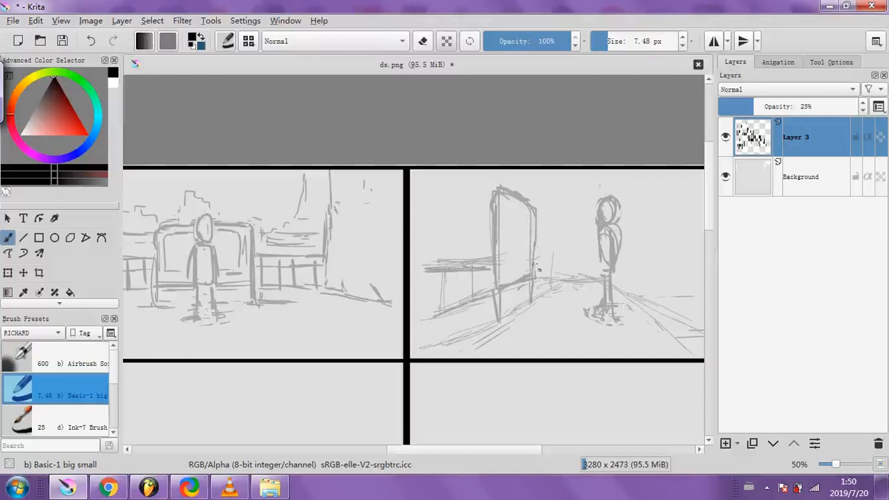
left_click(427, 47)
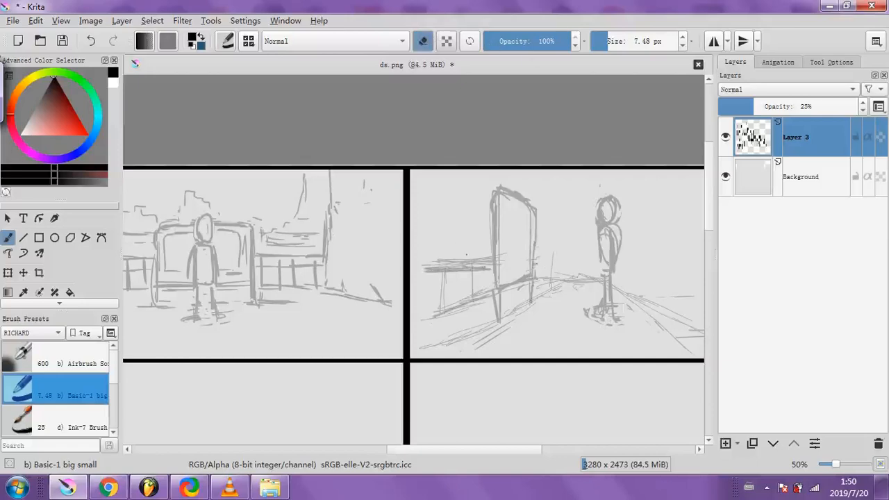
left_click_drag(489, 261, 429, 268)
left_click(427, 44)
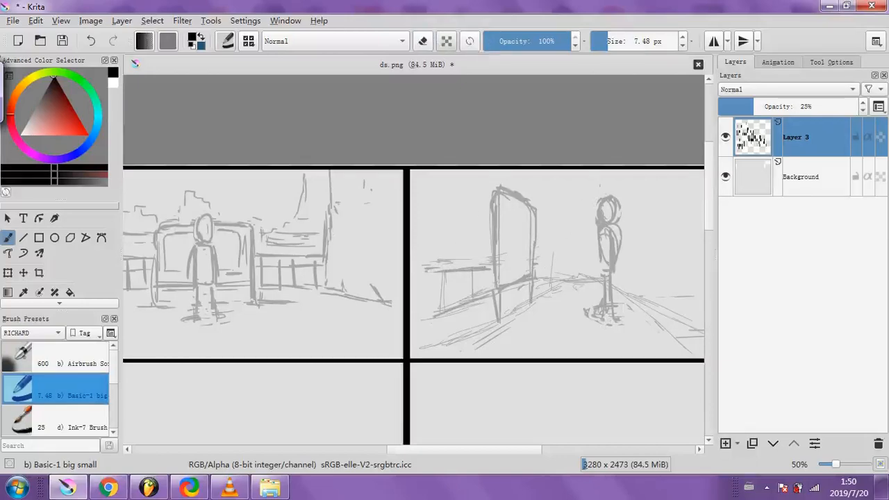
left_click_drag(486, 264, 425, 273)
Sketch a short railing section just right of the board, with a vertical line rising from it to the panel's top border
left_click_drag(539, 258, 533, 259)
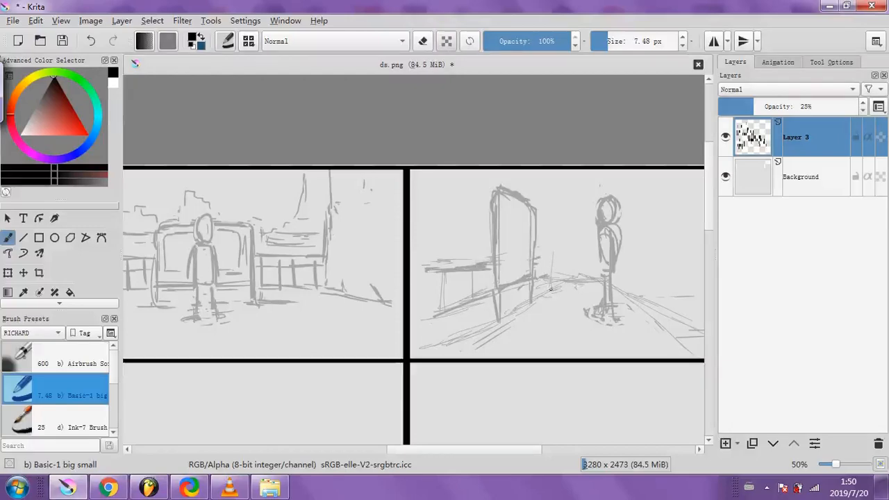
mouse_move(554, 291)
left_mouse_down()
mouse_move(504, 293)
mouse_move(545, 278)
mouse_move(560, 280)
mouse_move(538, 282)
mouse_move(568, 281)
mouse_move(539, 282)
mouse_move(557, 280)
mouse_move(549, 258)
left_mouse_up()
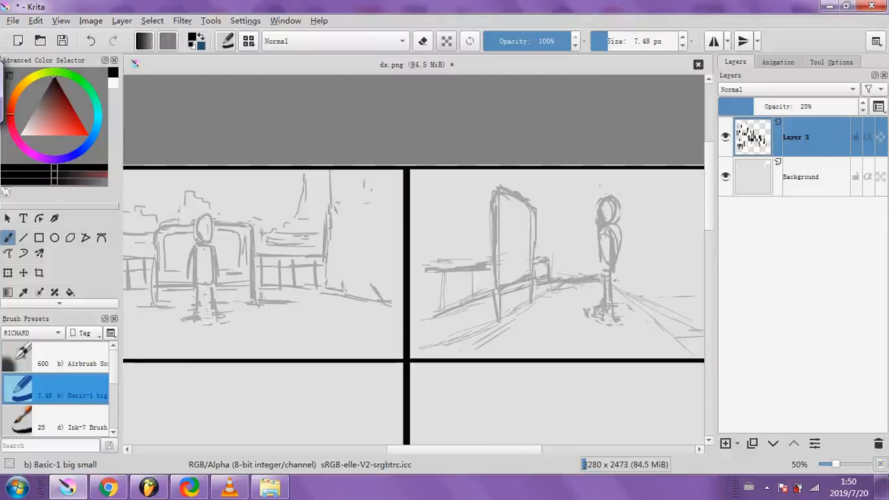
left_click_drag(554, 272, 548, 230)
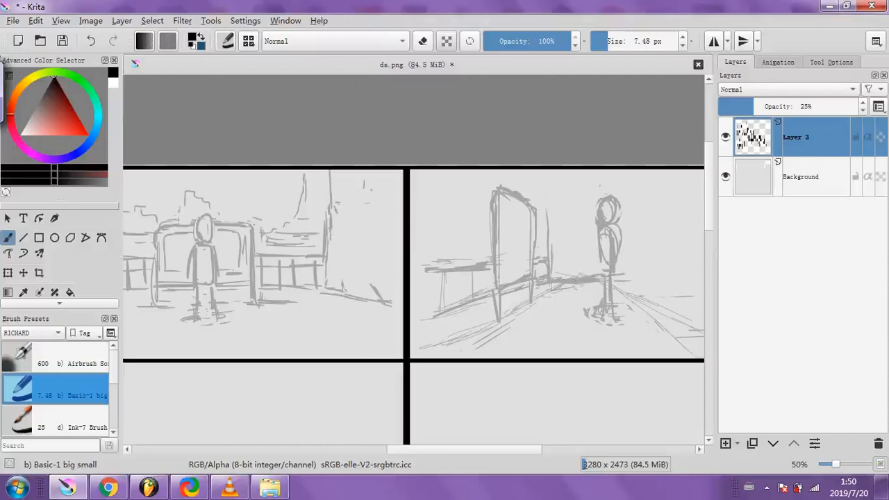
left_click_drag(545, 214, 542, 169)
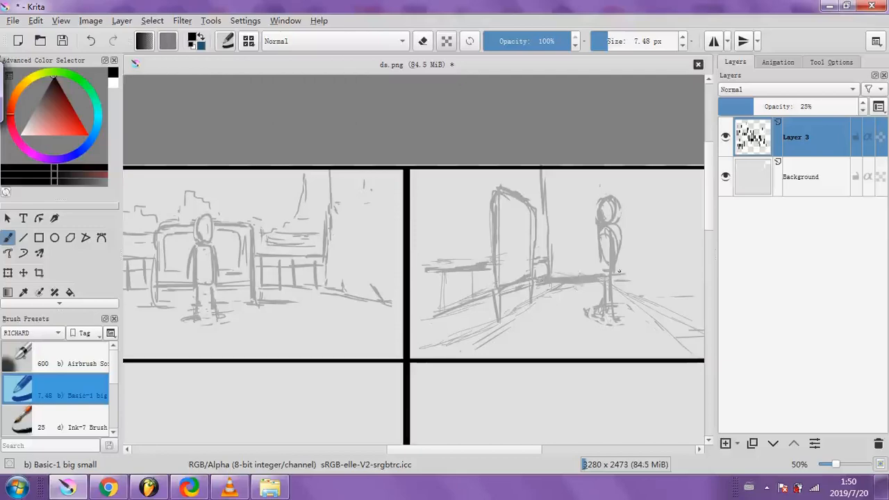
Draw vertical building edges on both sides of the figure, and a heavy horizontal ground line behind it extending toward the right
left_click_drag(636, 274, 637, 174)
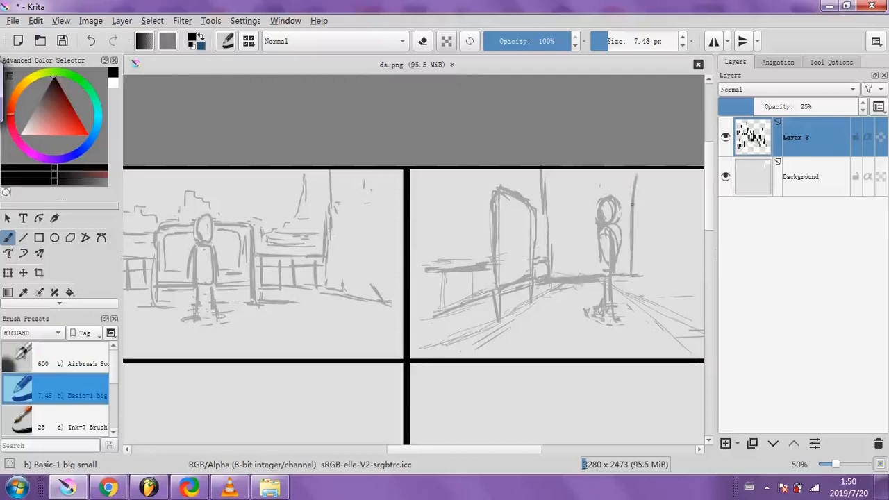
left_click_drag(637, 275, 703, 274)
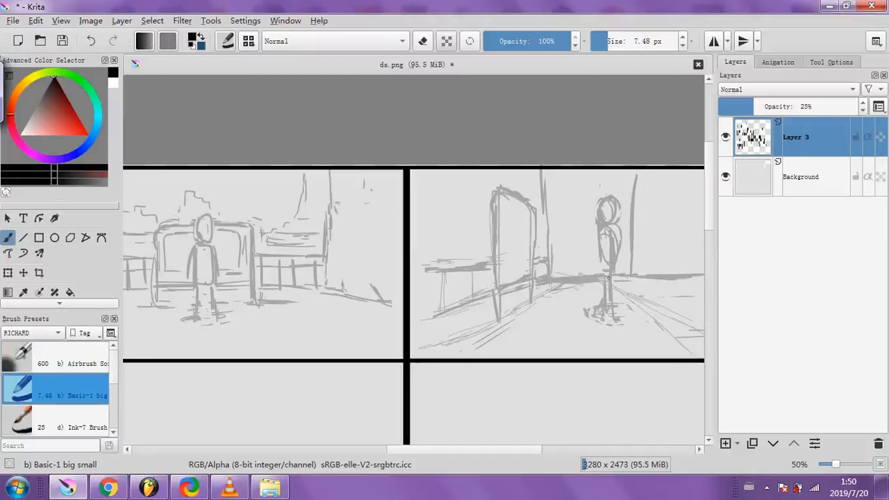
left_click_drag(643, 270, 631, 273)
left_click_drag(578, 284, 541, 287)
mouse_move(562, 258)
left_mouse_down()
mouse_move(564, 274)
mouse_move(662, 269)
left_mouse_up()
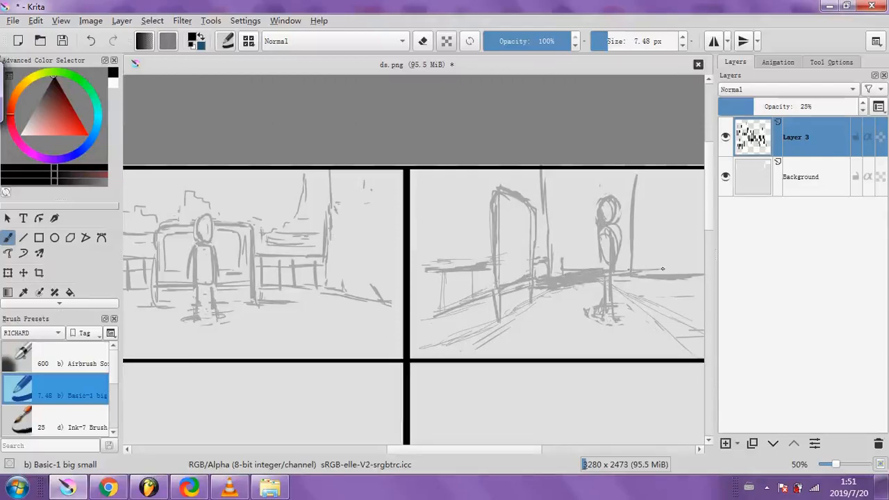
left_click_drag(565, 272, 568, 168)
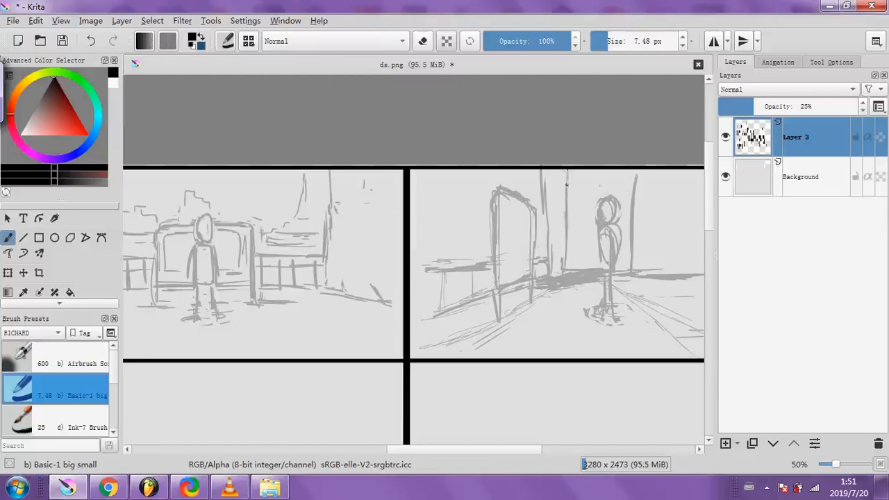
Erase the heavy ground line behind the figure down to thinner strokes, and redraw its right part
left_click(424, 40)
left_click_drag(560, 281, 693, 277)
mouse_move(597, 270)
left_mouse_down()
mouse_move(568, 261)
mouse_move(568, 273)
mouse_move(538, 168)
mouse_move(582, 264)
mouse_move(571, 275)
mouse_move(589, 273)
mouse_move(567, 279)
mouse_move(605, 273)
mouse_move(563, 279)
left_mouse_up()
key("e")
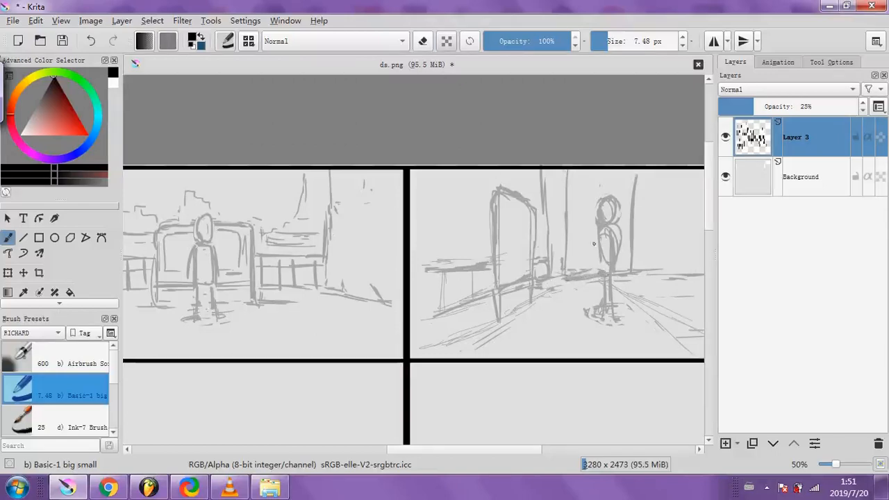
left_click_drag(633, 278, 693, 276)
Extend the short railing to the building edge left of the figure, and erase the tall vertical line nearest the board
mouse_move(556, 260)
left_mouse_down()
mouse_move(538, 263)
mouse_move(565, 256)
mouse_move(567, 274)
left_mouse_up()
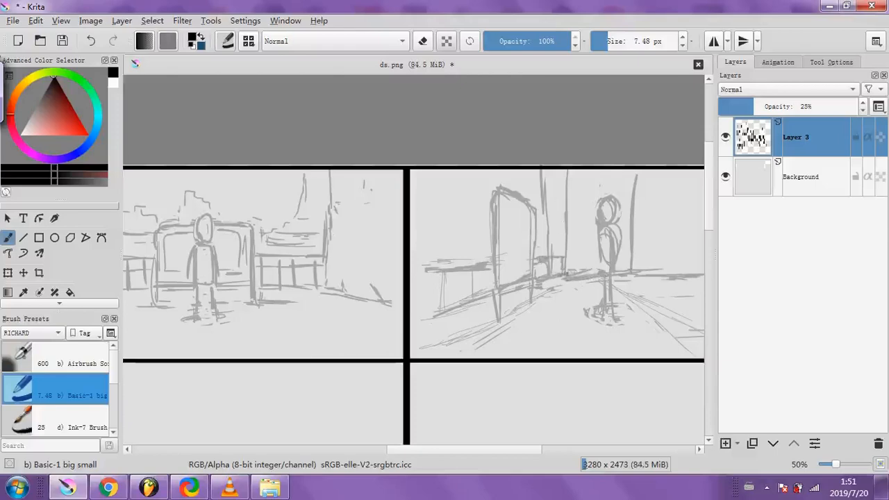
left_click(423, 41)
left_click_drag(541, 174, 548, 254)
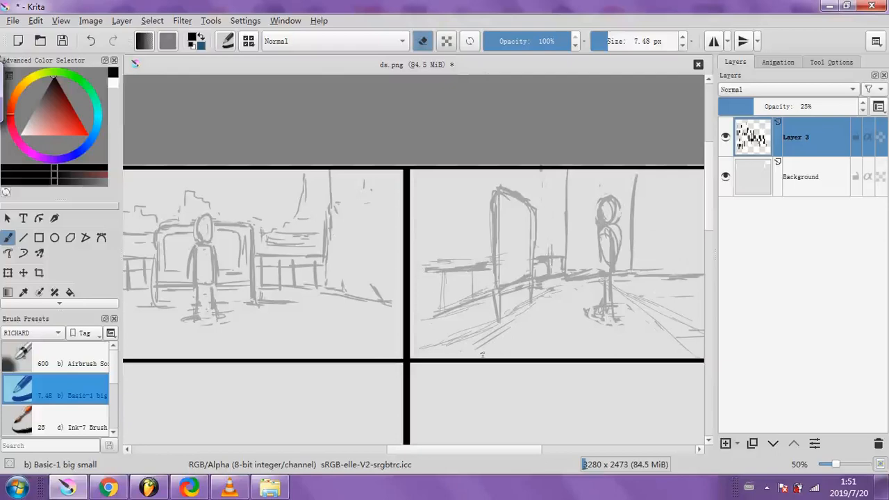
Extend the railing to the third panel's left border with an end post, and add slanted strokes to the path edge below it
left_click_drag(436, 452, 401, 451)
key("e")
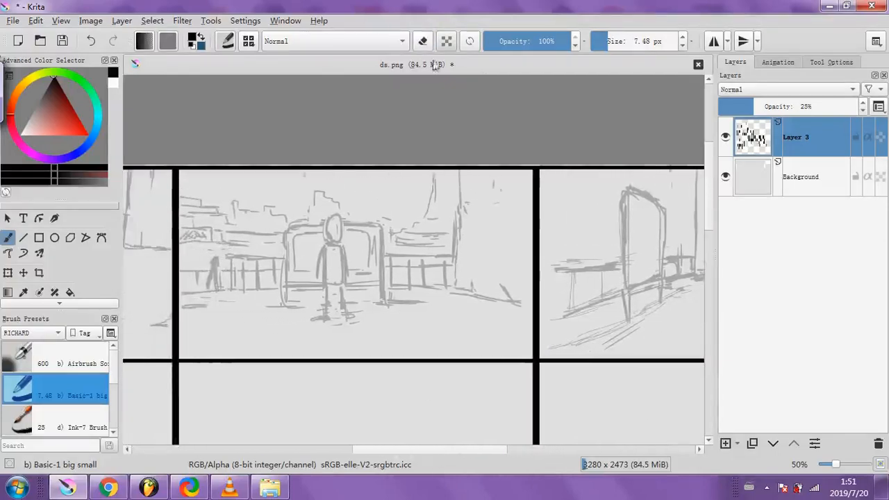
left_click_drag(540, 270, 565, 271)
mouse_move(570, 315)
left_mouse_down()
mouse_move(542, 321)
mouse_move(563, 316)
left_mouse_up()
left_click_drag(546, 277, 544, 322)
left_click_drag(584, 349, 618, 329)
left_click_drag(615, 331, 584, 351)
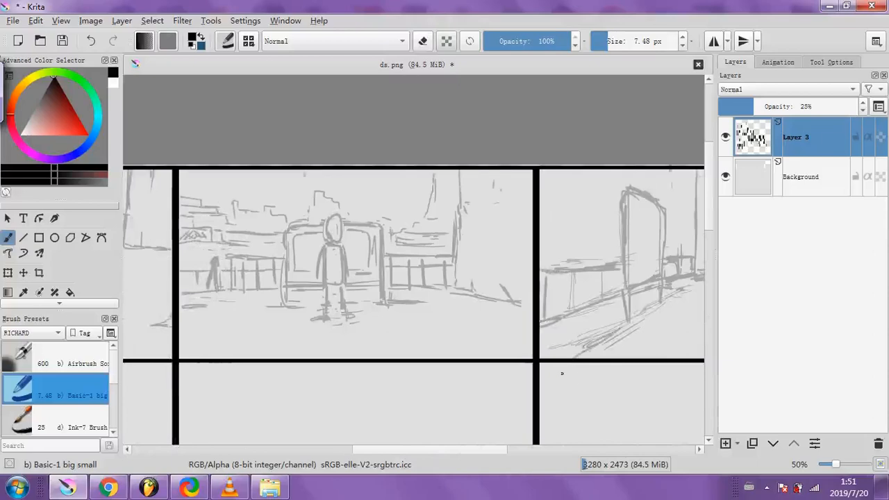
left_click(566, 452)
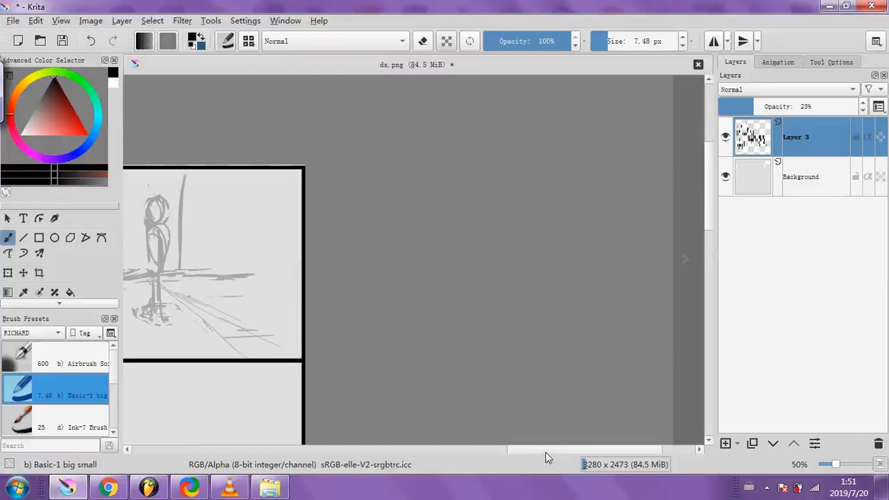
Erase the dense slanted strokes on the path edge below the third panel's board and nearby stray marks with a 50.01 px eraser
left_click_drag(546, 453, 452, 452)
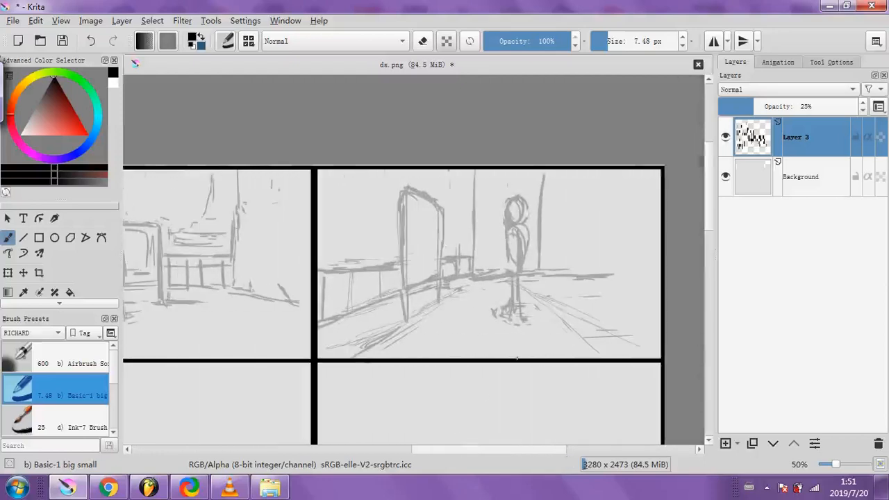
left_click(423, 41)
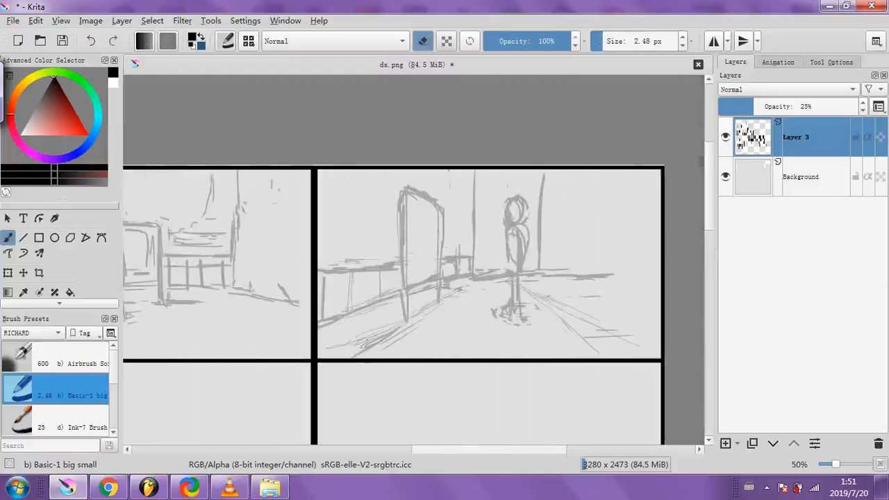
left_click_drag(367, 342, 391, 337)
left_click_drag(624, 43, 622, 41)
left_click_drag(363, 346, 381, 334)
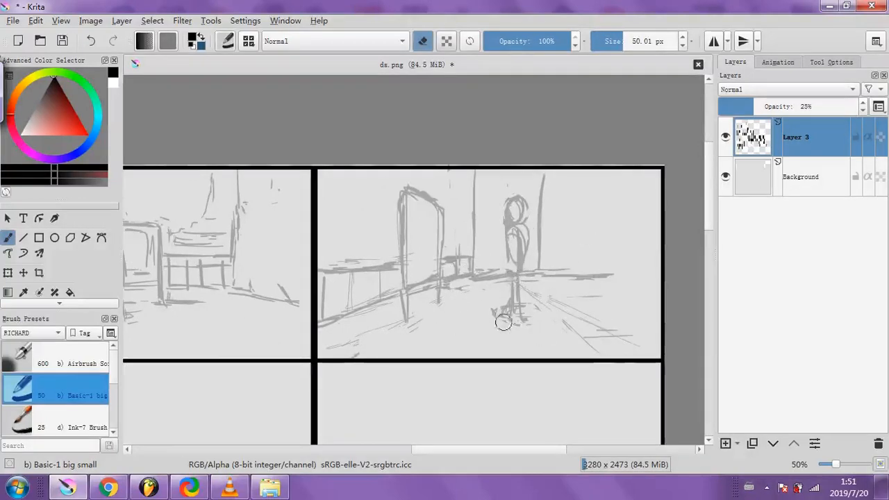
left_click(422, 41)
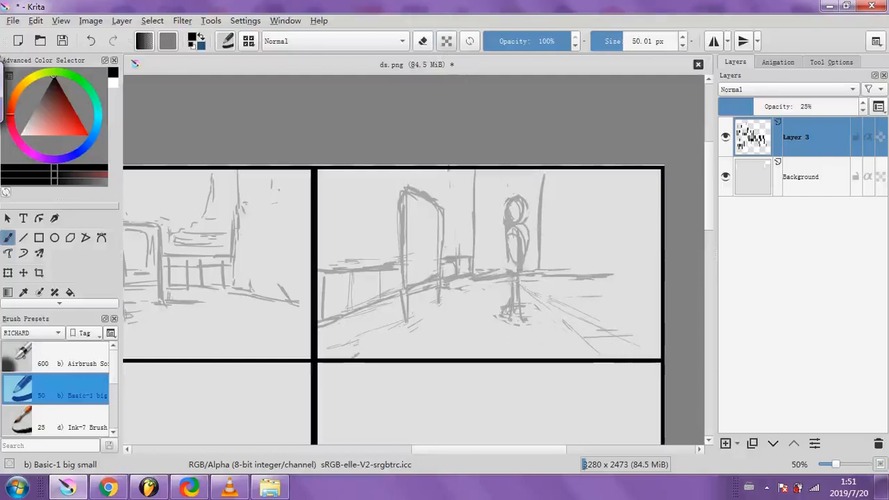
Sketch a building skyline above the third panel's long railing with a 2.48 px brush, and add more bars to the railing
left_click(596, 45)
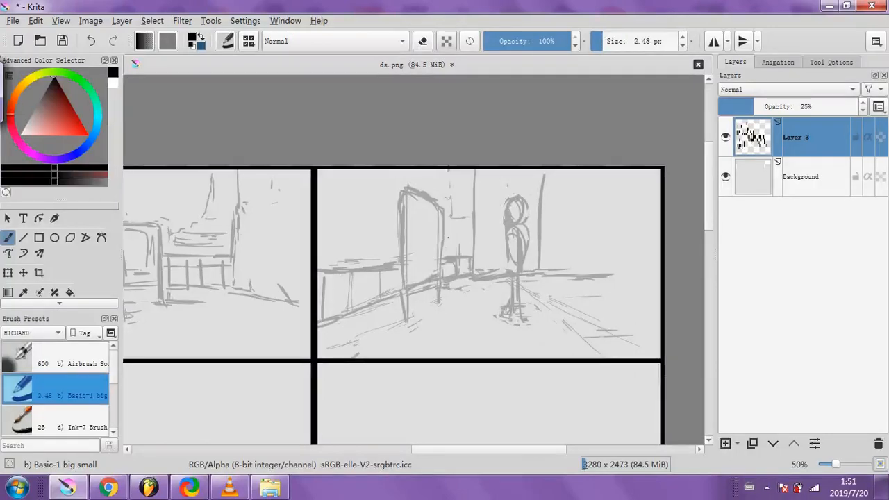
mouse_move(380, 250)
left_mouse_down()
mouse_move(394, 235)
mouse_move(328, 257)
left_mouse_up()
mouse_move(338, 255)
left_mouse_down()
mouse_move(323, 225)
mouse_move(328, 245)
mouse_move(334, 249)
mouse_move(335, 179)
left_mouse_up()
mouse_move(325, 282)
left_mouse_down()
mouse_move(397, 272)
mouse_move(332, 318)
left_mouse_up()
mouse_move(332, 288)
left_mouse_down()
mouse_move(331, 318)
mouse_move(361, 281)
left_mouse_up()
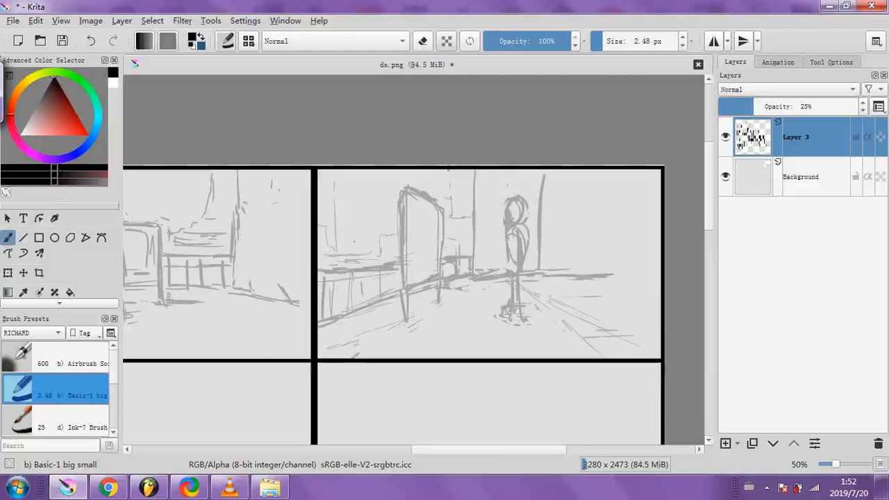
mouse_move(353, 245)
left_mouse_down()
mouse_move(342, 232)
mouse_move(370, 179)
mouse_move(369, 197)
left_mouse_up()
Draw inner frame lines inside the third panel's board, and reinforce its right edge with a 4.53 px brush
left_click_drag(429, 209, 441, 222)
left_click_drag(408, 204, 409, 269)
left_click_drag(410, 280, 436, 271)
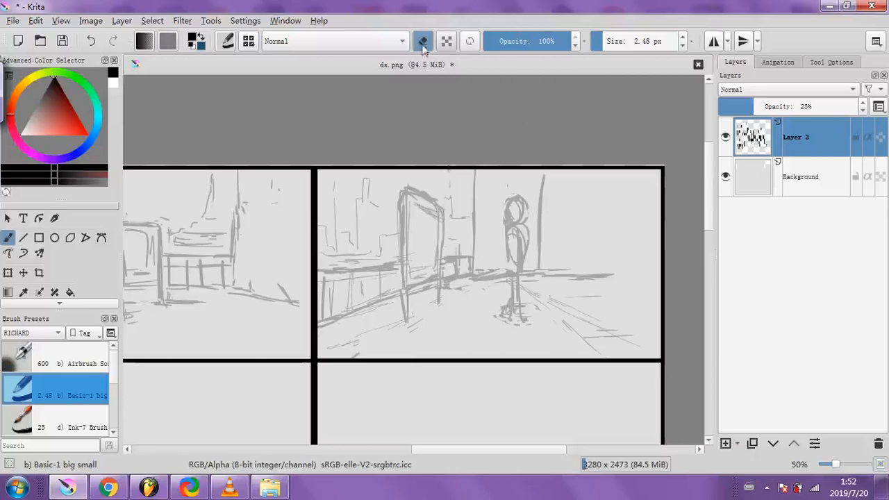
left_click(604, 44)
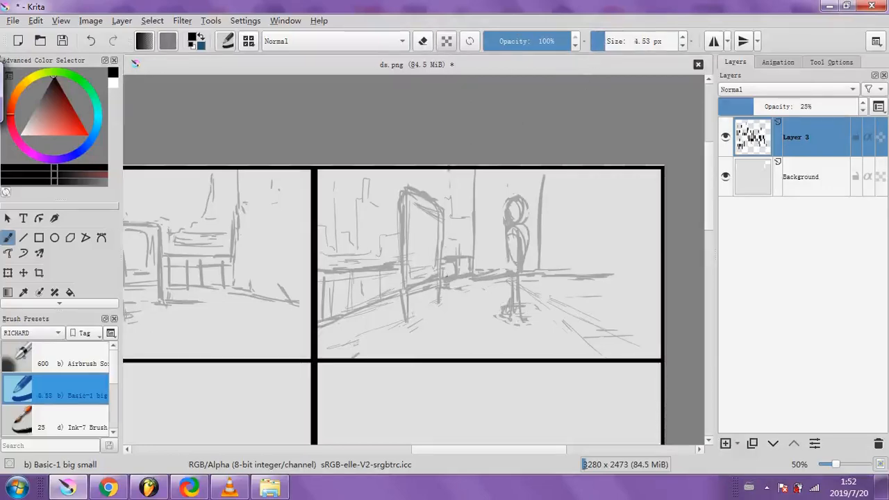
mouse_move(448, 277)
left_mouse_down()
mouse_move(448, 213)
mouse_move(430, 218)
mouse_move(443, 244)
left_mouse_up()
left_click_drag(436, 211, 429, 217)
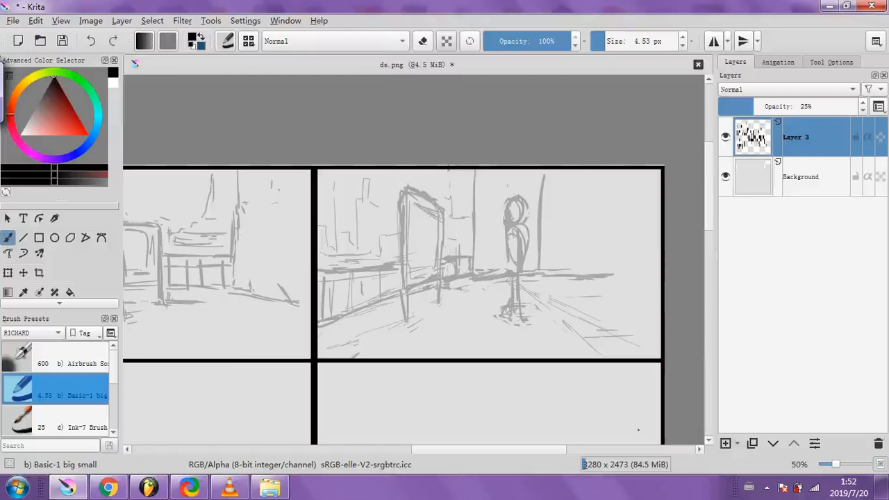
Draw a second vertical post inside the board's left edge, and strengthen its slanted top and right post with a 5.18 px brush
left_click_drag(411, 210, 414, 323)
left_click_drag(415, 197, 413, 315)
left_click(608, 42)
left_click_drag(415, 216, 417, 316)
left_click_drag(410, 258, 412, 319)
mouse_move(409, 181)
left_mouse_down()
mouse_move(451, 210)
mouse_move(438, 200)
mouse_move(441, 314)
left_mouse_up()
Erase the board's original outer left post from its top corner to the ground
key("e")
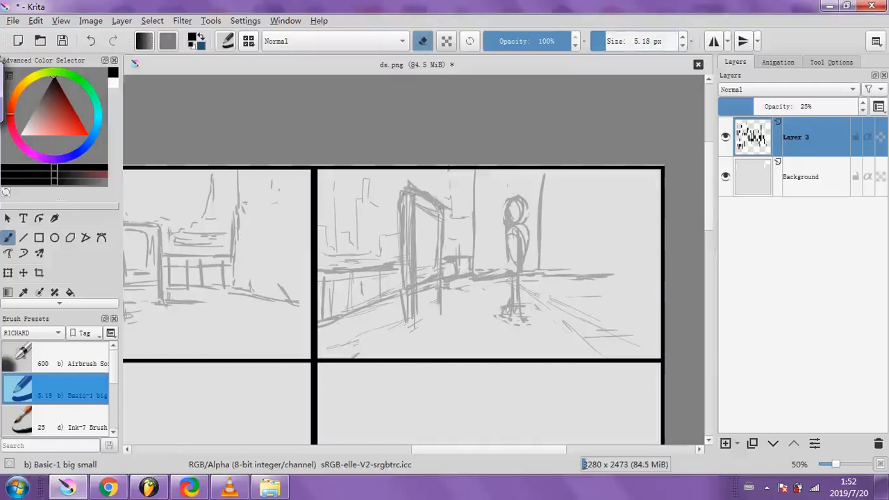
left_click_drag(399, 191, 402, 270)
left_click_drag(407, 210, 406, 325)
left_click_drag(402, 262, 403, 289)
left_click_drag(409, 267, 411, 183)
left_click(422, 41)
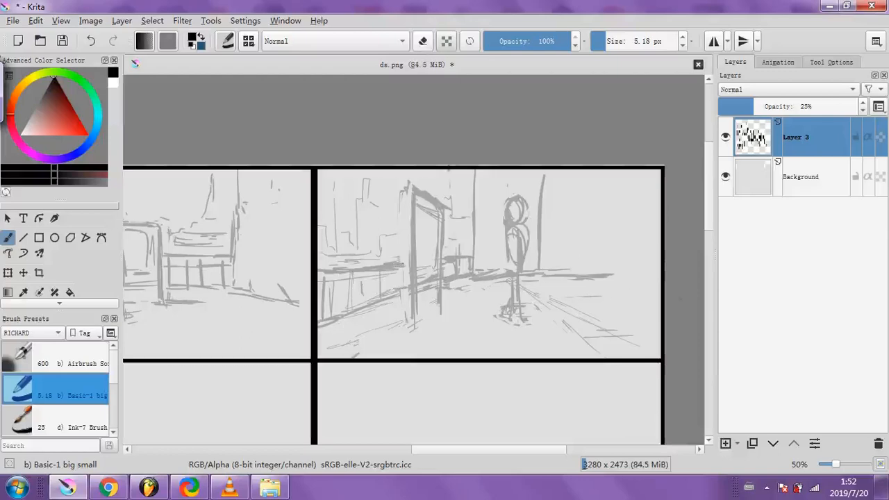
Redraw the board's outer left post from the panel's upper area down to the ground
left_click_drag(407, 189, 405, 265)
left_click_drag(407, 172, 401, 312)
left_click_drag(402, 267, 405, 325)
Erase most of the board's inner left post with a 5.18 px eraser, and thicken the outer left post down to its foot
left_click(422, 42)
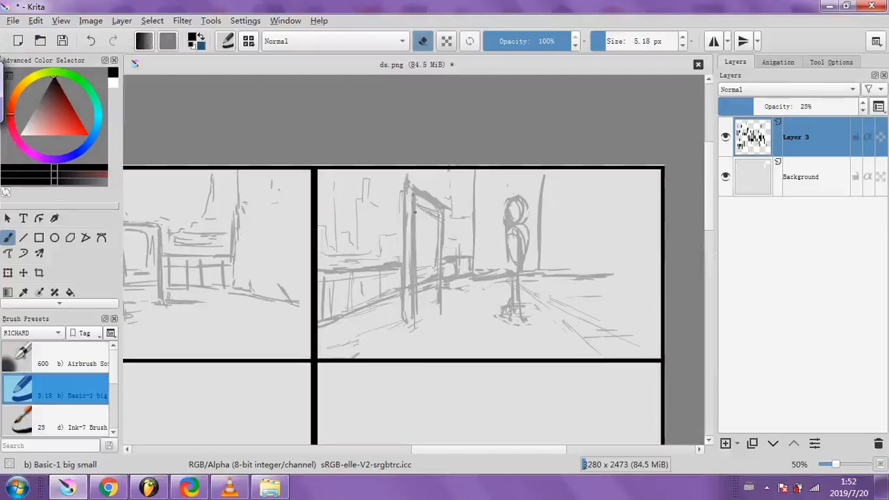
left_click_drag(412, 194, 413, 281)
left_click_drag(413, 236, 413, 312)
left_click_drag(411, 273, 413, 318)
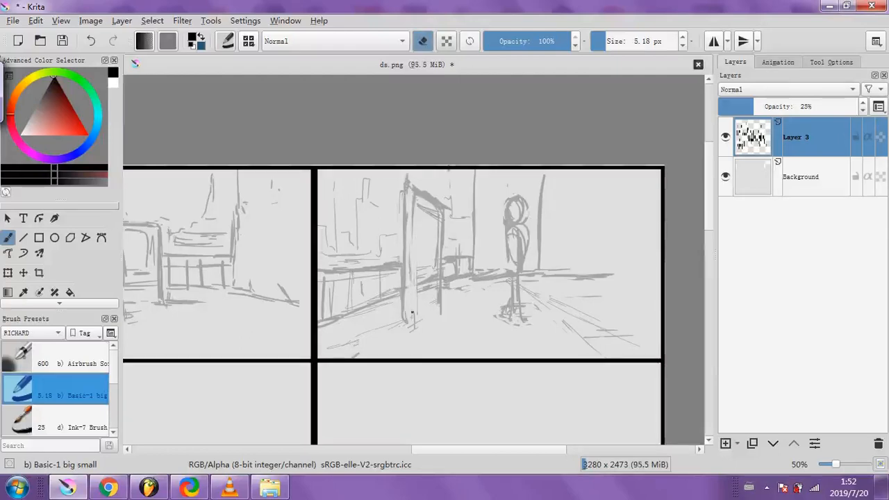
left_click(423, 42)
mouse_move(408, 282)
left_mouse_down()
mouse_move(421, 291)
mouse_move(407, 294)
mouse_move(401, 328)
left_mouse_up()
mouse_move(407, 209)
left_mouse_down()
mouse_move(408, 187)
mouse_move(409, 281)
mouse_move(427, 277)
mouse_move(402, 316)
left_mouse_up()
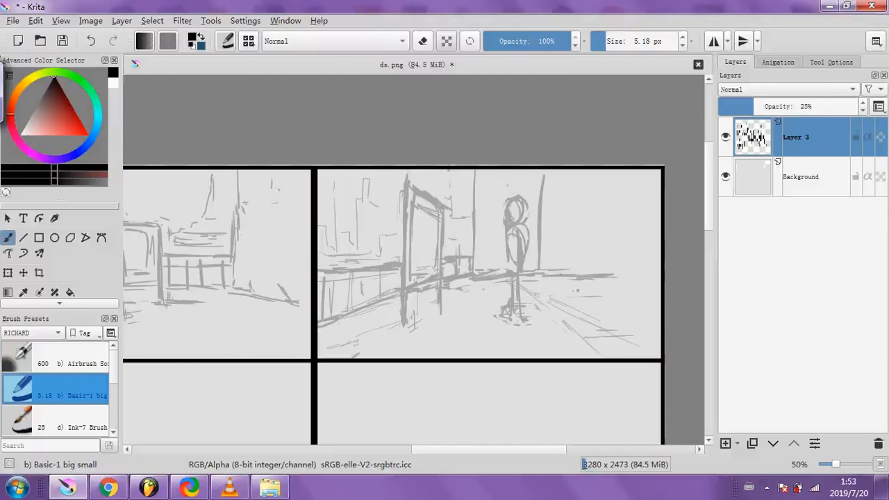
Draw a low box with a horizontal divider against the third panel's right border, and erase the ground line crossing it
mouse_move(569, 292)
left_mouse_down()
mouse_move(569, 255)
mouse_move(569, 291)
mouse_move(641, 285)
left_mouse_up()
left_click_drag(579, 246, 609, 261)
left_click_drag(643, 262, 597, 261)
mouse_move(622, 265)
left_mouse_down()
mouse_move(582, 266)
mouse_move(624, 298)
mouse_move(654, 296)
mouse_move(579, 293)
left_mouse_up()
mouse_move(570, 292)
left_mouse_down()
mouse_move(571, 230)
mouse_move(655, 233)
left_mouse_up()
mouse_move(589, 234)
left_mouse_down()
mouse_move(661, 231)
mouse_move(651, 234)
left_mouse_up()
left_click_drag(573, 231, 604, 234)
mouse_move(625, 262)
left_mouse_down()
mouse_move(655, 260)
mouse_move(579, 278)
mouse_move(634, 295)
left_mouse_up()
left_click(422, 41)
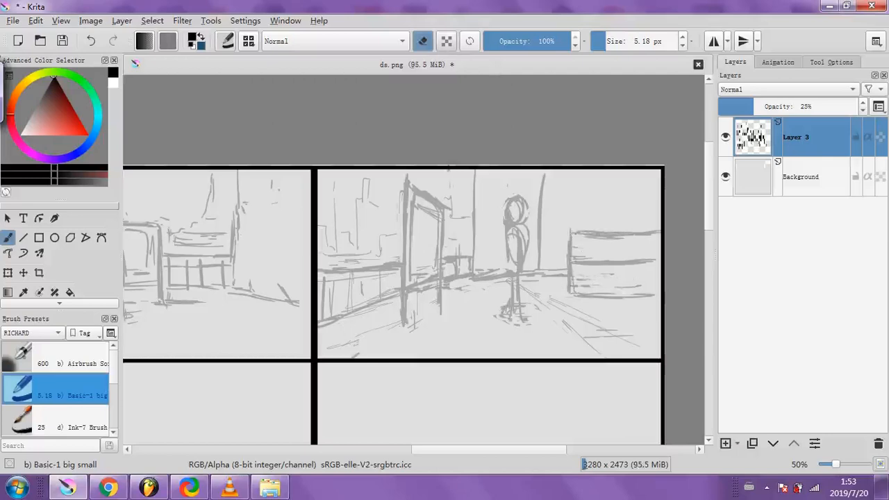
left_click(423, 41)
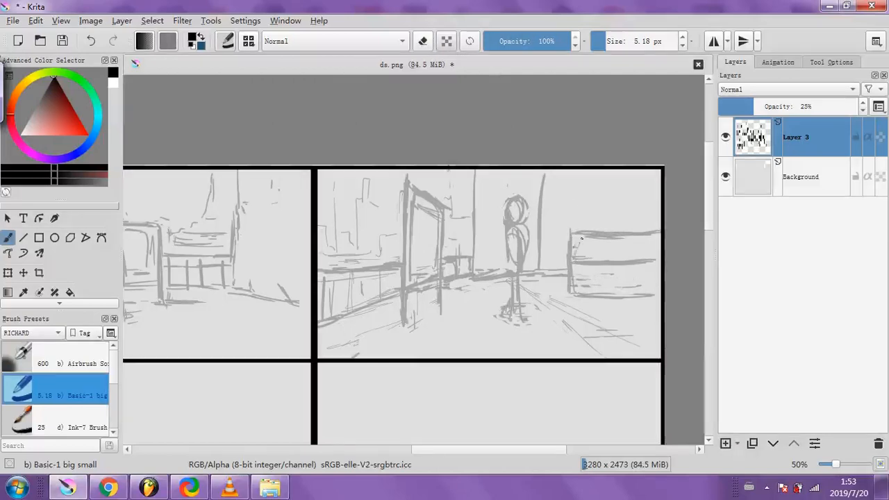
Crosshatch the upper section of the low box, and draw a vertical building edge from it to the panel's upper border
mouse_move(578, 257)
left_mouse_down()
mouse_move(612, 234)
mouse_move(632, 240)
left_mouse_up()
left_click_drag(632, 260, 643, 239)
left_click_drag(574, 241, 588, 260)
mouse_move(587, 239)
left_mouse_down()
mouse_move(600, 260)
mouse_move(615, 260)
left_mouse_up()
mouse_move(617, 240)
left_mouse_down()
mouse_move(632, 258)
mouse_move(646, 256)
left_mouse_up()
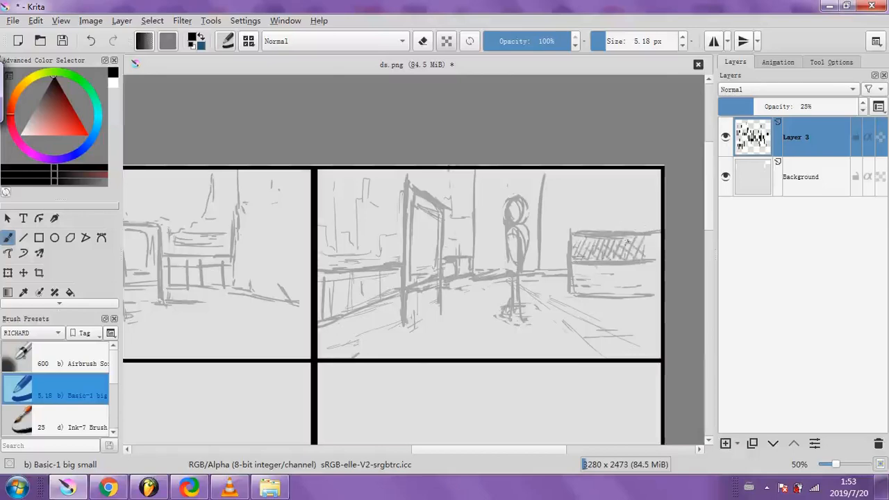
left_click_drag(602, 230, 601, 171)
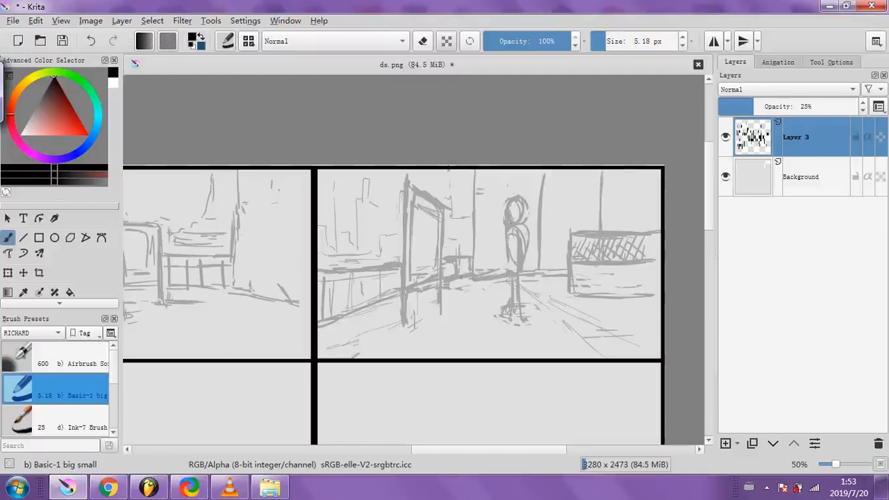
Draw a tall vertical pole between the board and the building edge, and erase the railing section to its right
left_click_drag(459, 275, 460, 171)
left_click(422, 42)
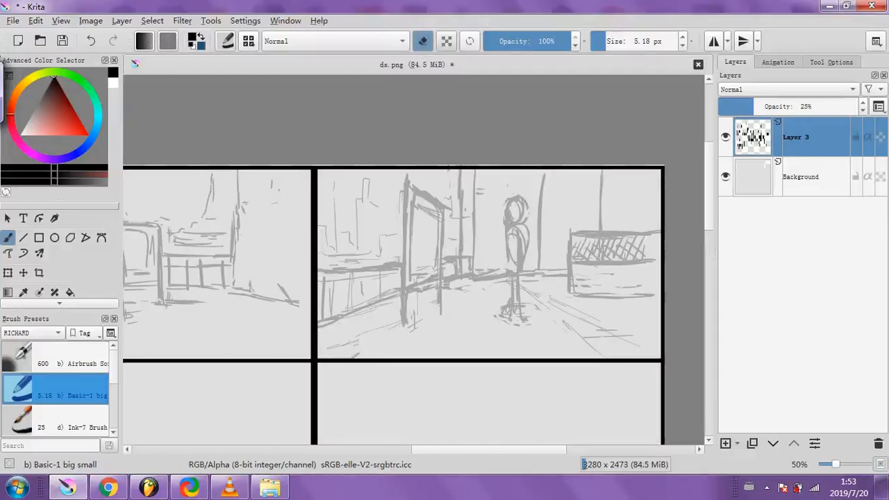
left_click_drag(467, 250, 469, 277)
left_click(423, 42)
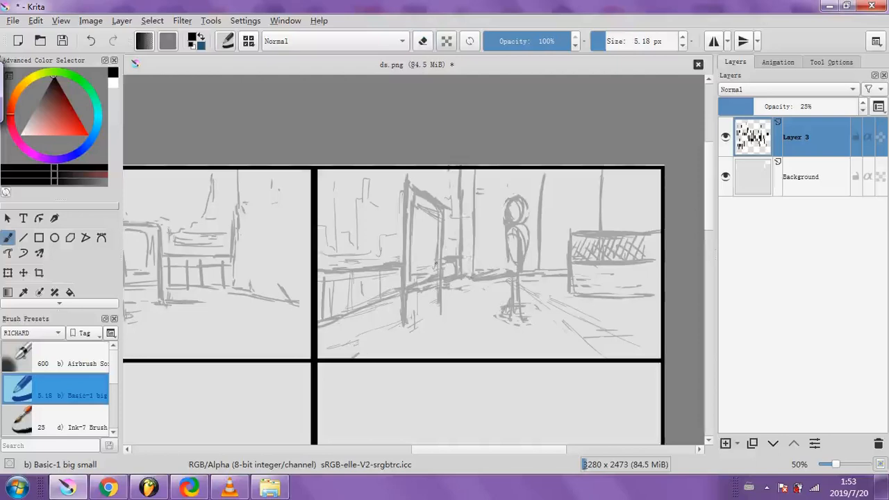
Erase the tall vertical pole and the surrounding strokes between the board and the building edge
left_click(423, 42)
mouse_move(450, 208)
left_mouse_down()
mouse_move(452, 239)
mouse_move(462, 199)
mouse_move(463, 256)
left_mouse_up()
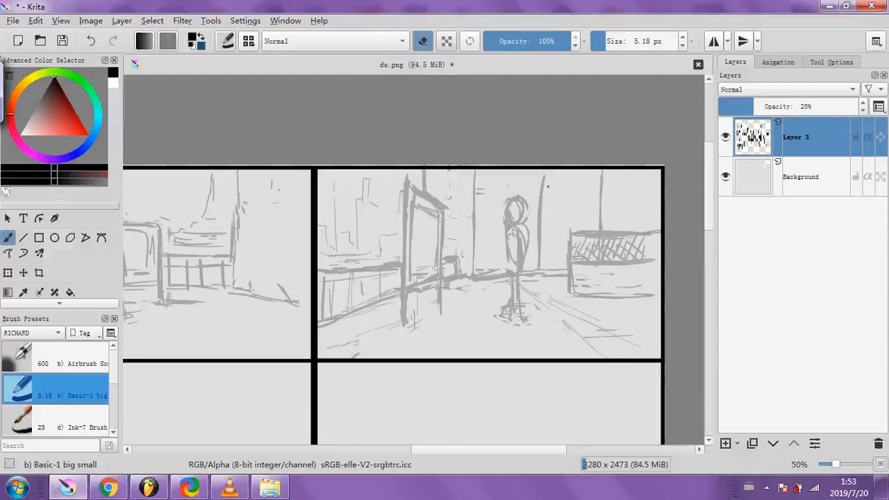
left_click(423, 42)
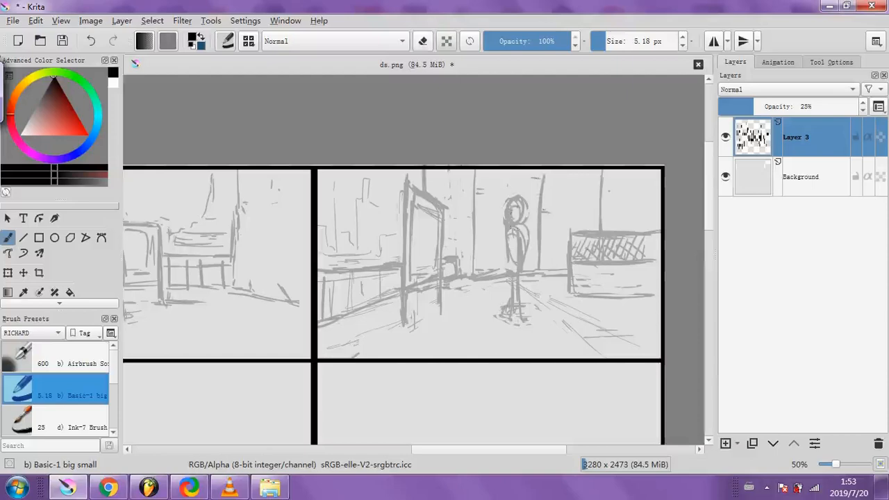
Clean up the standing figure's head into a simple oval by erasing its overlapping inner strokes
mouse_move(524, 209)
left_mouse_down()
mouse_move(513, 225)
mouse_move(506, 198)
mouse_move(524, 197)
mouse_move(508, 214)
mouse_move(520, 227)
mouse_move(517, 208)
mouse_move(522, 224)
mouse_move(510, 207)
mouse_move(519, 198)
mouse_move(525, 228)
left_mouse_up()
left_click(423, 42)
left_click(422, 41)
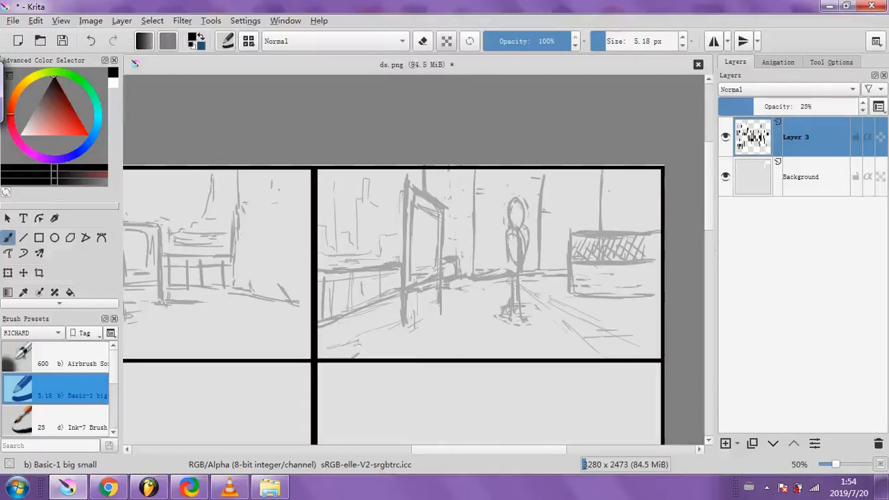
Add light horizontal ground strokes across the third panel's foreground, and undo the stray stroke below the panel
left_click_drag(356, 343, 453, 345)
left_click_drag(589, 343, 632, 345)
left_click_drag(497, 347, 567, 346)
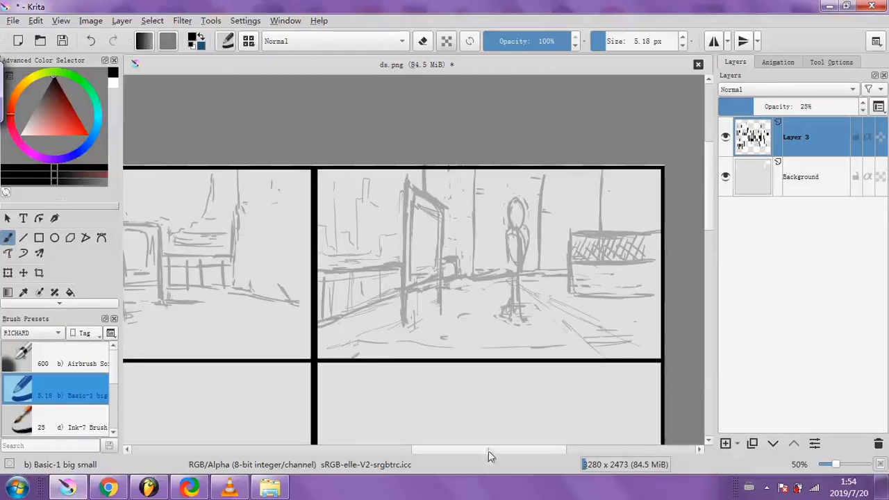
left_click_drag(491, 441, 456, 443)
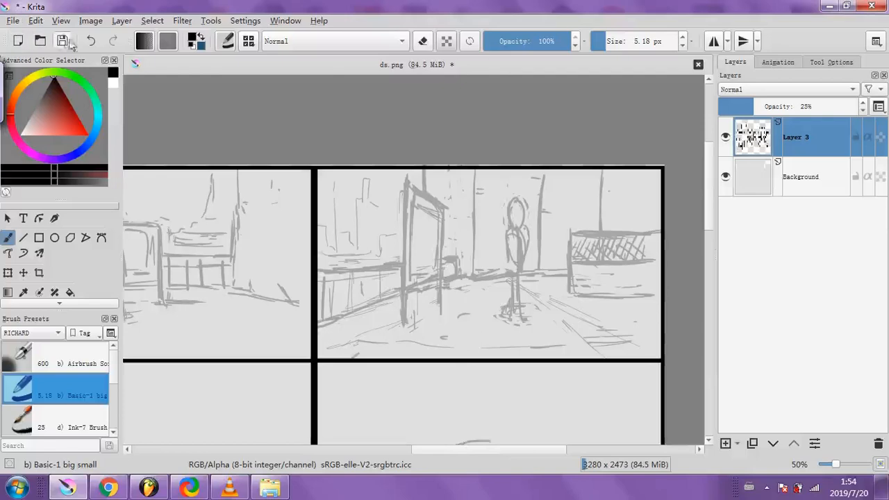
left_click(90, 41)
Add thin horizontal ground strokes on both sides of the second panel's foreground with a 0.94 px brush
left_click_drag(455, 451, 374, 455)
left_click(596, 41)
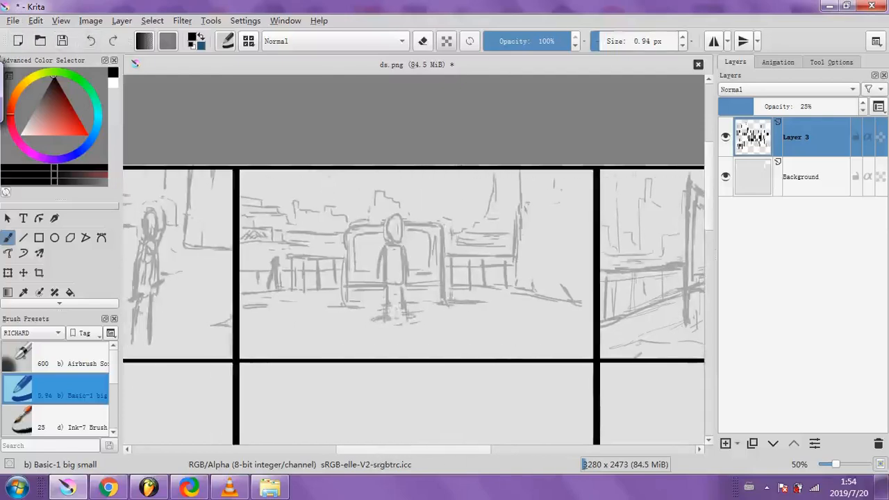
left_click_drag(253, 342, 378, 341)
left_click_drag(293, 334, 311, 335)
left_click_drag(472, 341, 576, 341)
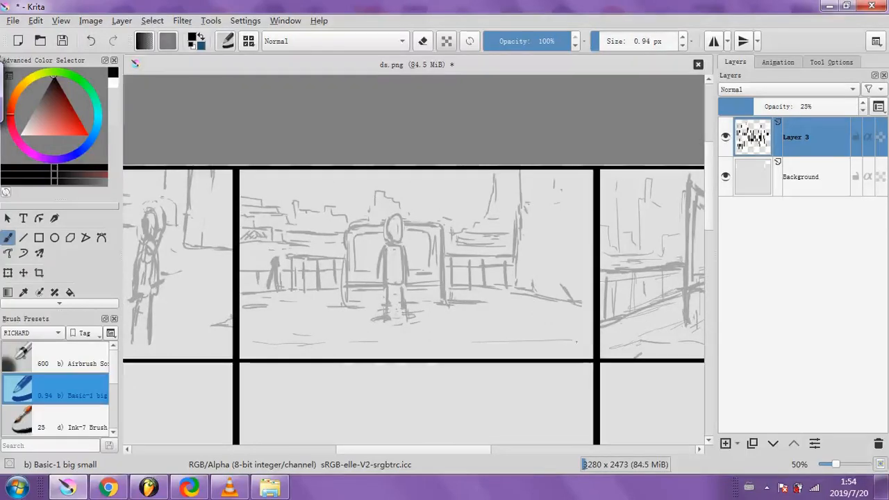
left_click_drag(497, 348, 540, 349)
Draw a large crosshatched box on a base in the second panel's lower right corner with a 10.37 px brush
left_click(609, 41)
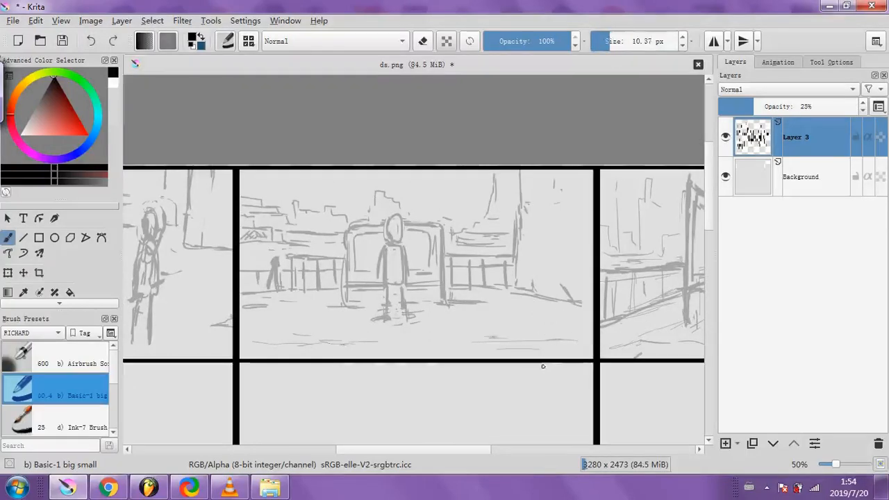
mouse_move(541, 325)
left_mouse_down()
mouse_move(543, 359)
mouse_move(568, 340)
mouse_move(593, 342)
mouse_move(575, 331)
left_mouse_up()
left_click_drag(547, 299, 549, 324)
left_click_drag(544, 262, 549, 324)
mouse_move(546, 264)
left_mouse_down()
mouse_move(593, 267)
mouse_move(561, 255)
mouse_move(593, 256)
mouse_move(553, 290)
mouse_move(561, 312)
left_mouse_up()
mouse_move(589, 285)
left_mouse_down()
mouse_move(568, 327)
mouse_move(582, 300)
left_mouse_up()
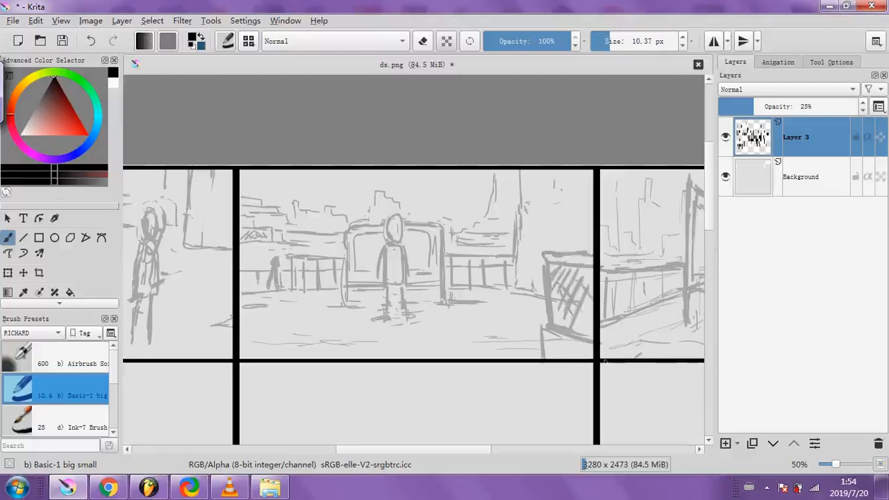
Thicken the top rim of the second panel's crosshatched box, and reinforce its left edge with a 16.71 px brush
mouse_move(486, 449)
left_mouse_down()
mouse_move(566, 459)
mouse_move(486, 458)
left_mouse_up()
mouse_move(420, 250)
left_mouse_down()
mouse_move(465, 241)
mouse_move(463, 258)
left_mouse_up()
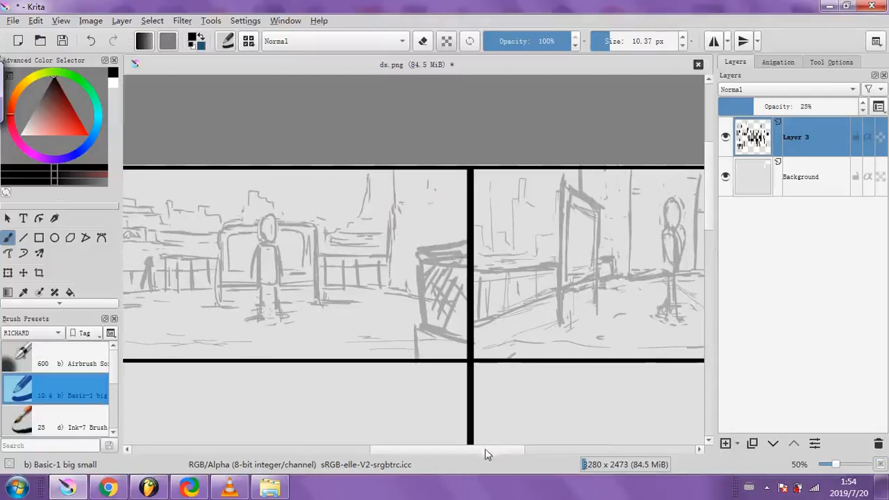
left_click_drag(485, 449, 453, 450)
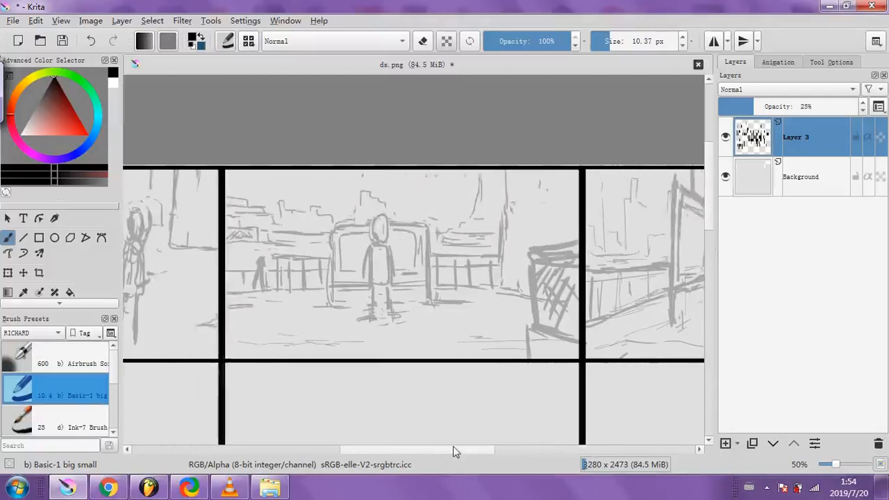
left_click(617, 49)
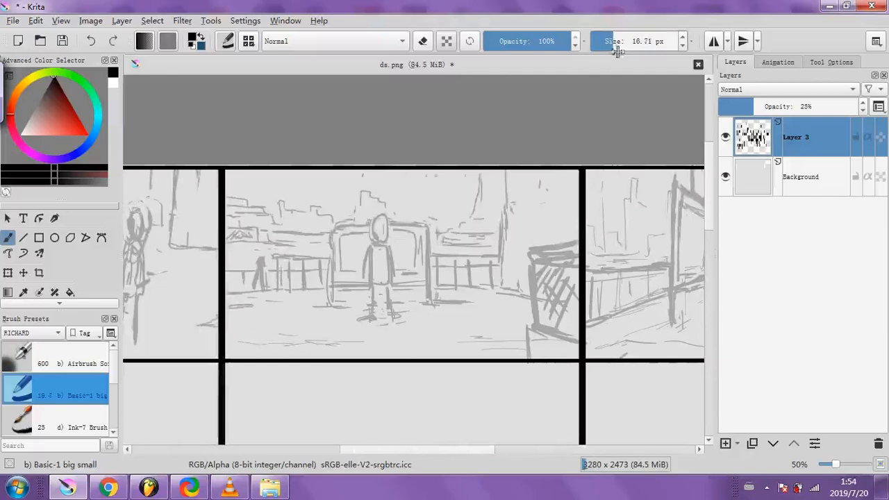
Try to erase the second panel's crosshatched box with a 209.57 px eraser, and undo the erasure
left_click(642, 43)
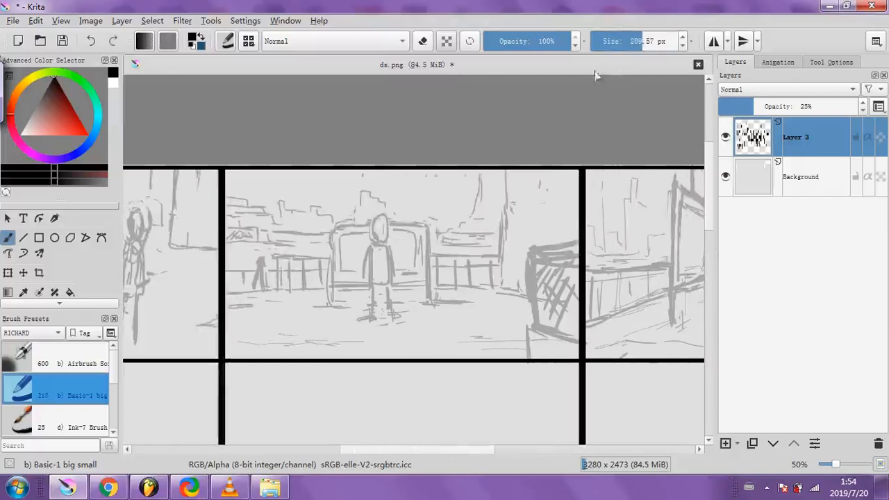
left_click(423, 41)
mouse_move(535, 257)
left_mouse_down()
mouse_move(538, 339)
mouse_move(566, 236)
left_mouse_up()
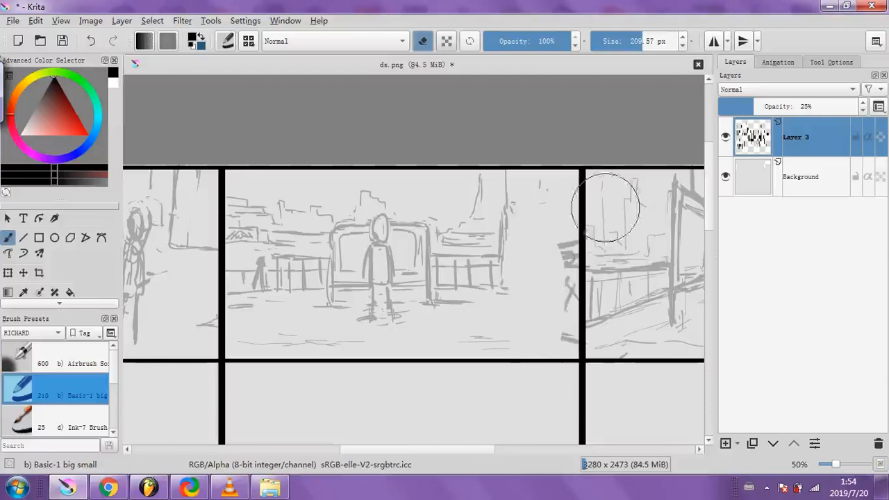
left_click(629, 43)
key("ctrl+z")
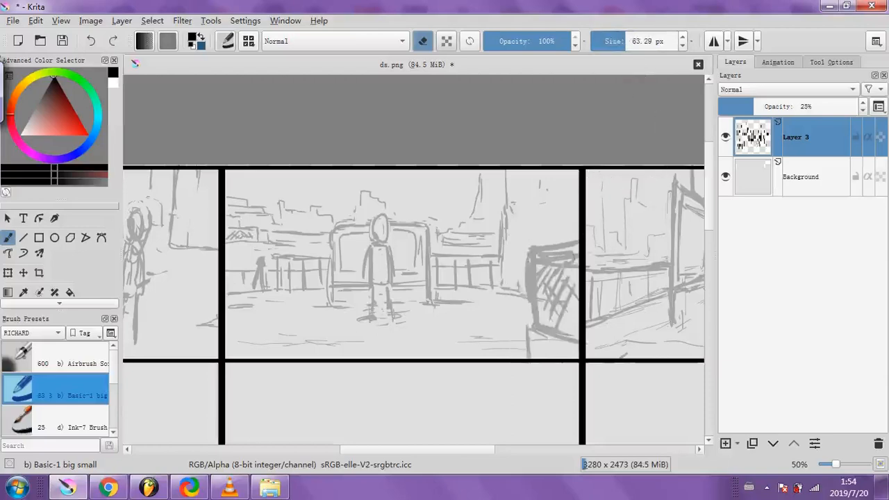
Undo the strokes of the second panel's crosshatched box and its base until the lower right corner is clear
key("ctrl+z")
key("ctrl+z")
key("ctrl+z")
key("ctrl+z")
key("ctrl+z")
key("ctrl+z")
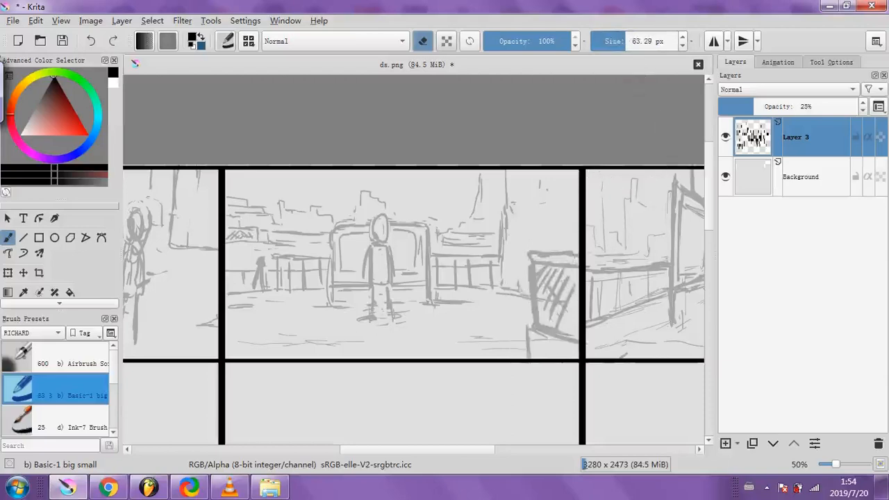
key("ctrl+z")
key("ctrl+z")
key("ctrl+z")
key("ctrl+z")
key("ctrl+z")
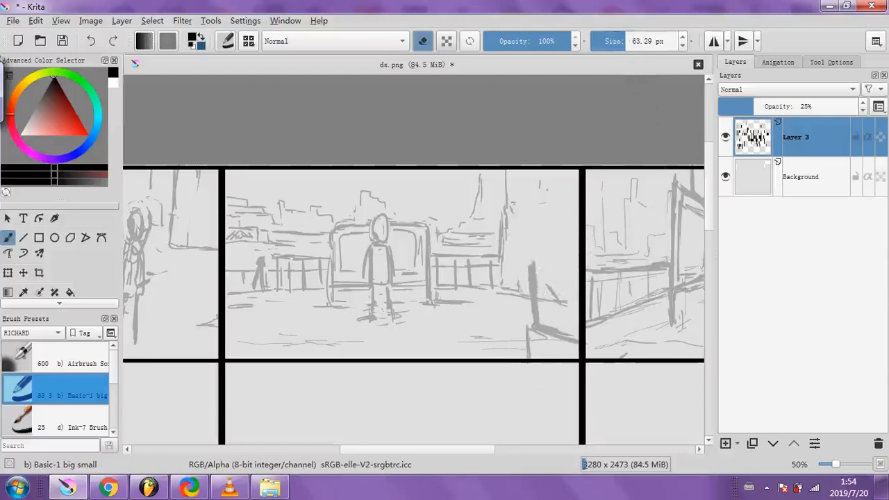
key("ctrl+z")
key("ctrl+z")
key("ctrl+z")
key("ctrl+z")
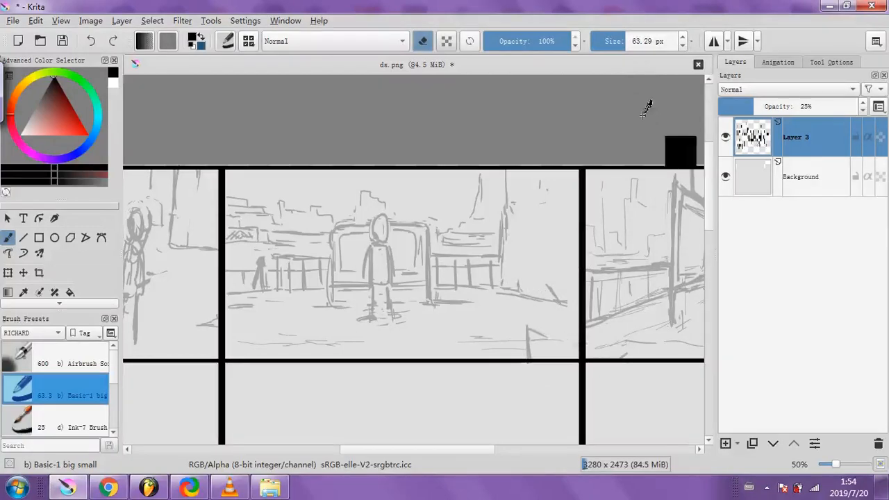
key("ctrl+z")
key("ctrl+z")
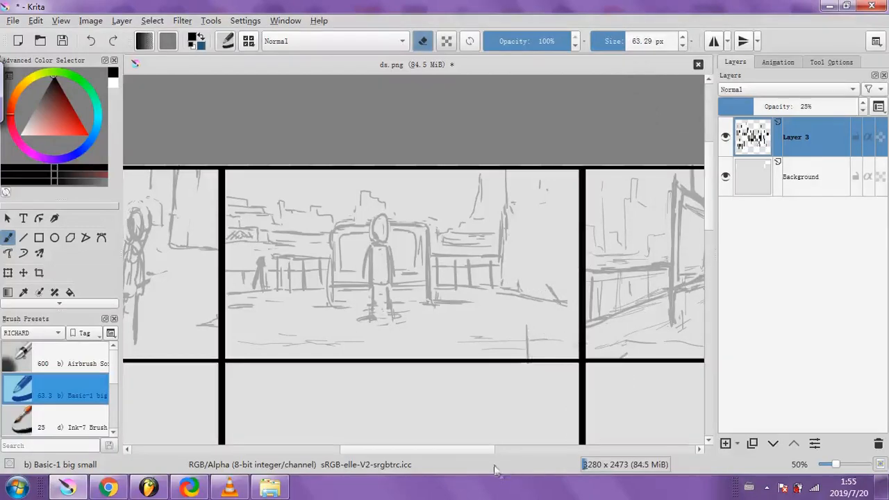
key("ctrl+z")
Save the storyboard to ds.png as a PNG with compression 3, sRGB conversion and the alpha channel stored
left_click_drag(468, 450, 393, 465)
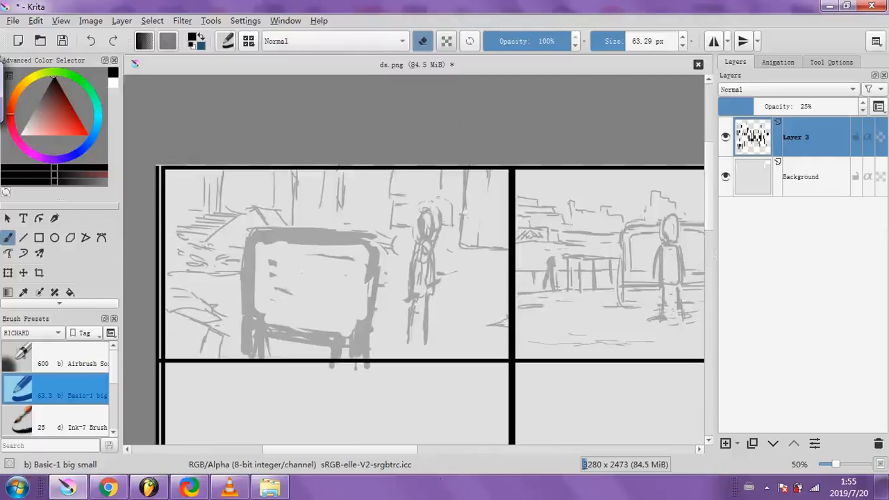
scroll(271, 236, "down", 1)
left_click_drag(325, 447, 376, 447)
left_click(13, 21)
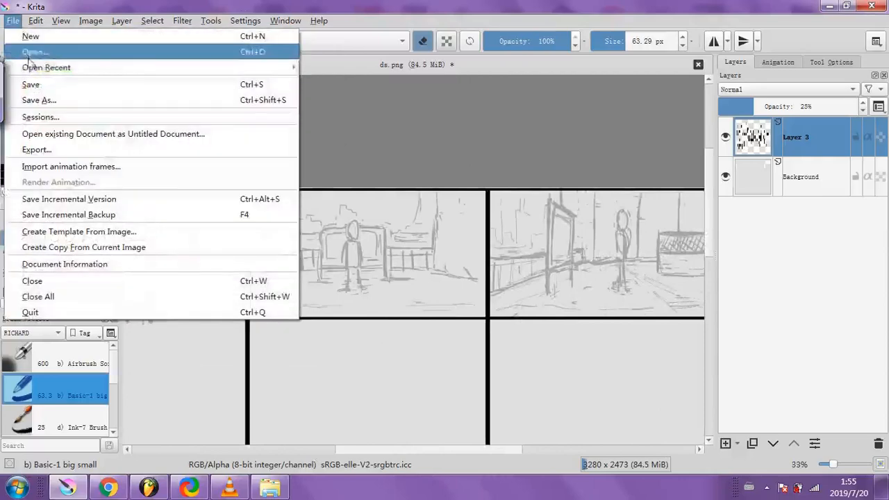
left_click(50, 91)
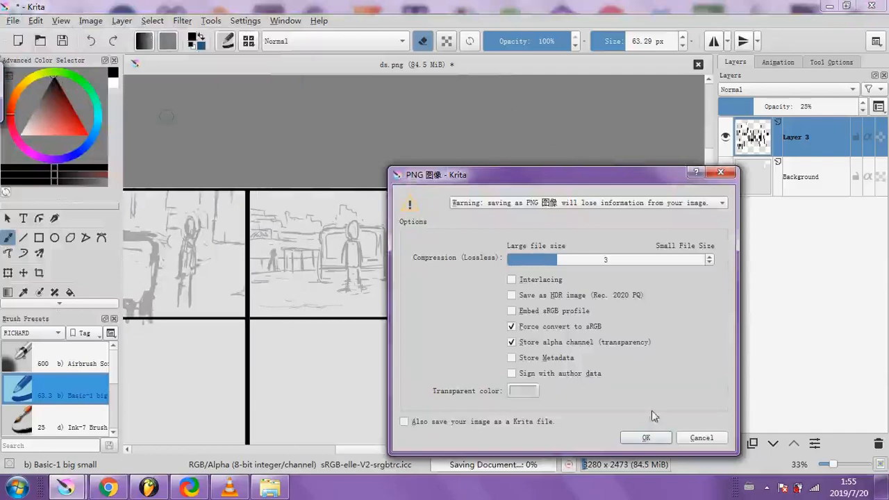
left_click(647, 438)
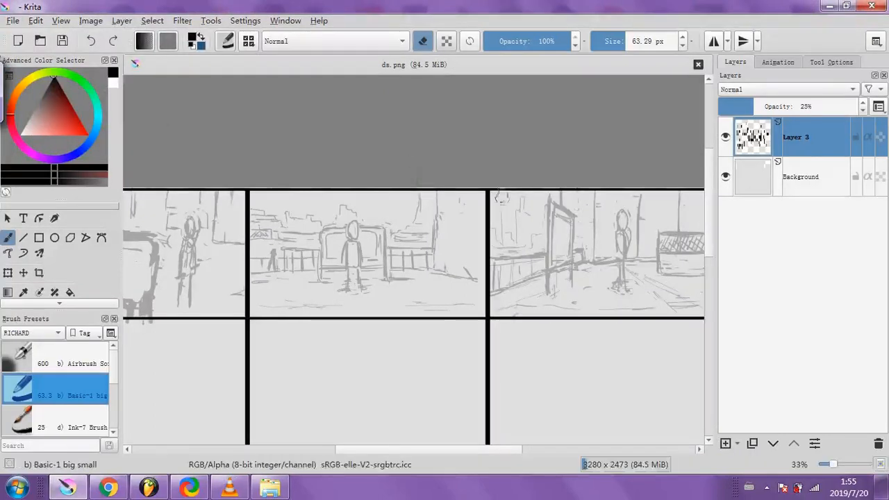
Set Layer 3's opacity to 26%, and switch from erasing to painting with a 3.94 px brush
left_click_drag(741, 109, 733, 109)
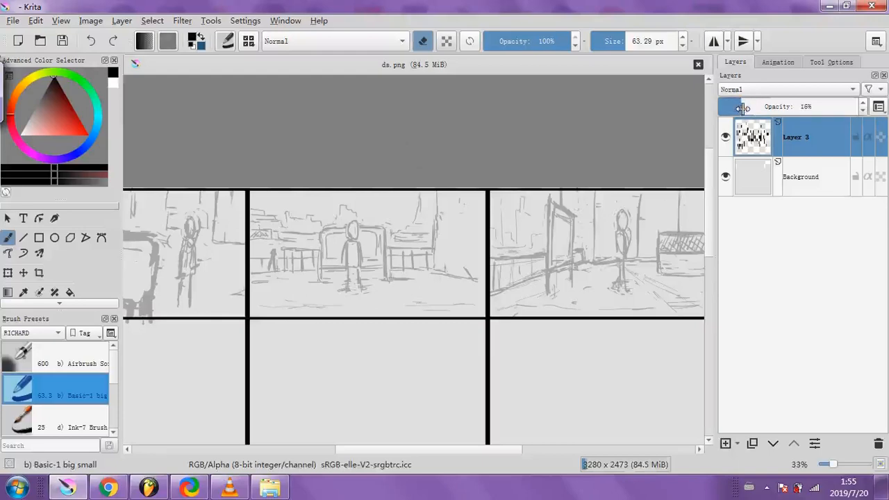
left_click(756, 112)
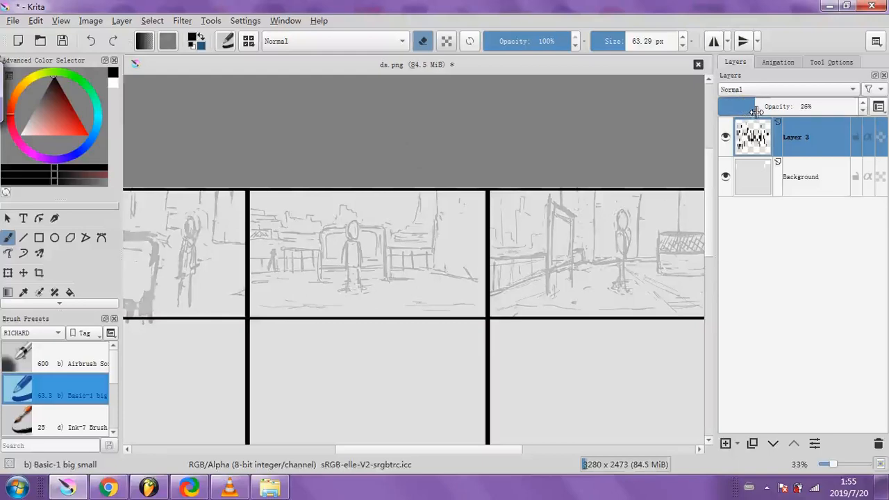
left_click_drag(434, 453, 377, 450)
left_click_drag(713, 231, 712, 245)
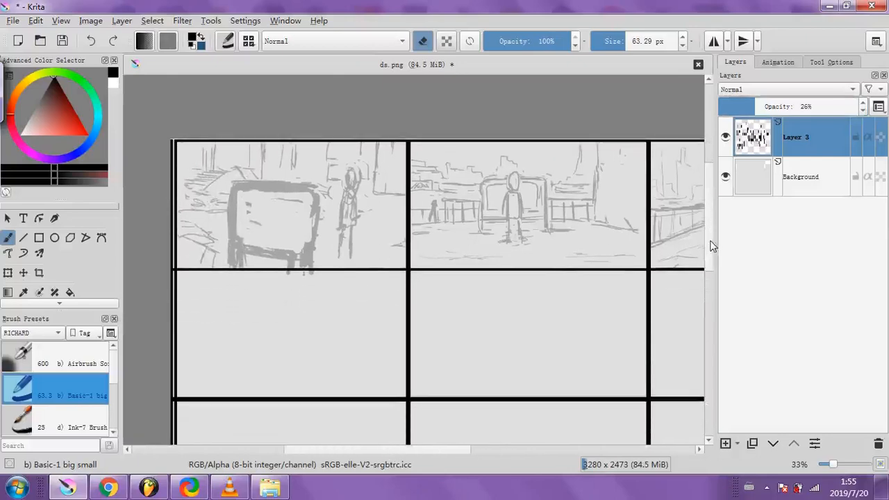
left_click(598, 43)
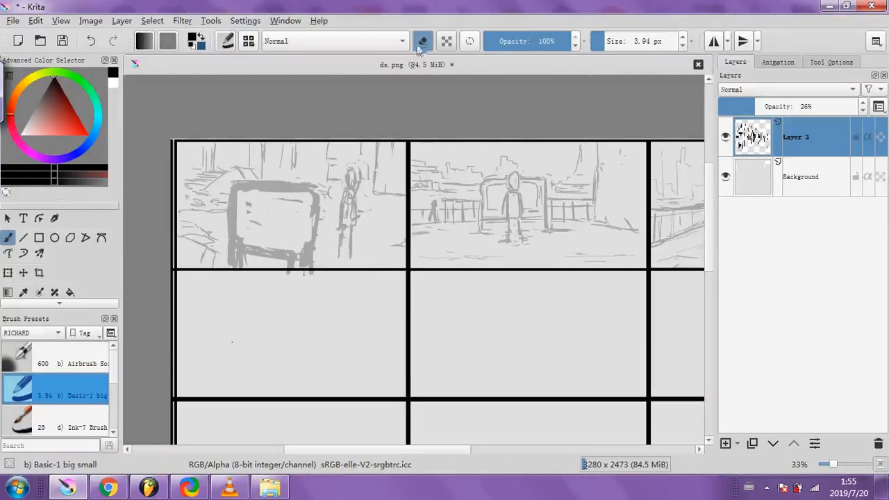
key("e")
mouse_move(239, 353)
left_mouse_down()
mouse_move(268, 345)
mouse_move(256, 365)
mouse_move(235, 356)
left_mouse_up()
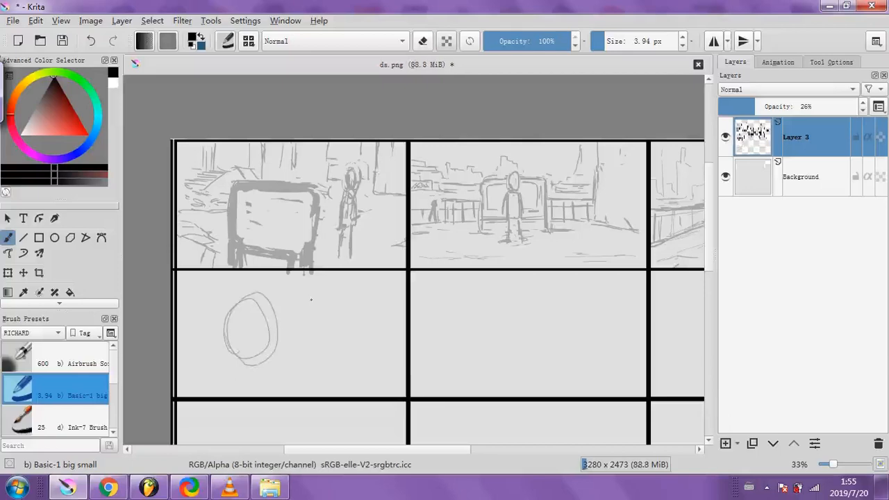
mouse_move(239, 353)
left_mouse_down()
mouse_move(244, 296)
mouse_move(287, 335)
left_mouse_up()
mouse_move(257, 291)
left_mouse_down()
mouse_move(248, 284)
mouse_move(275, 284)
left_mouse_up()
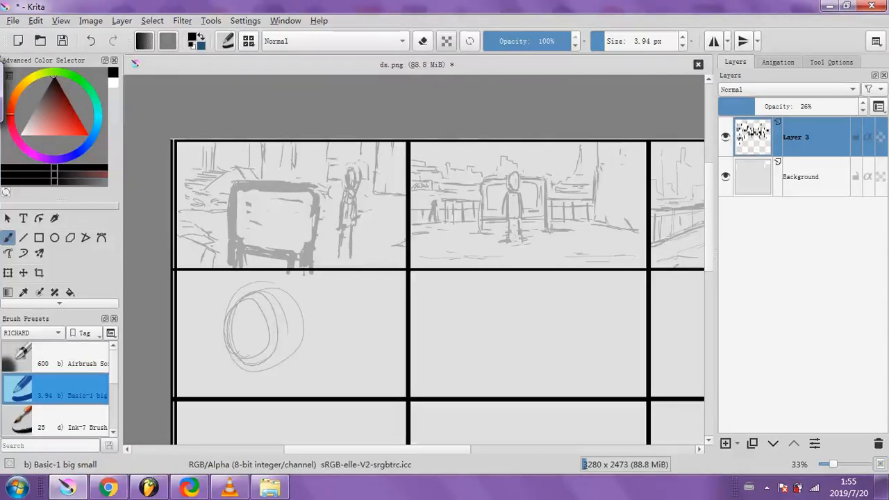
left_click(91, 41)
left_click(91, 41)
left_click(91, 41)
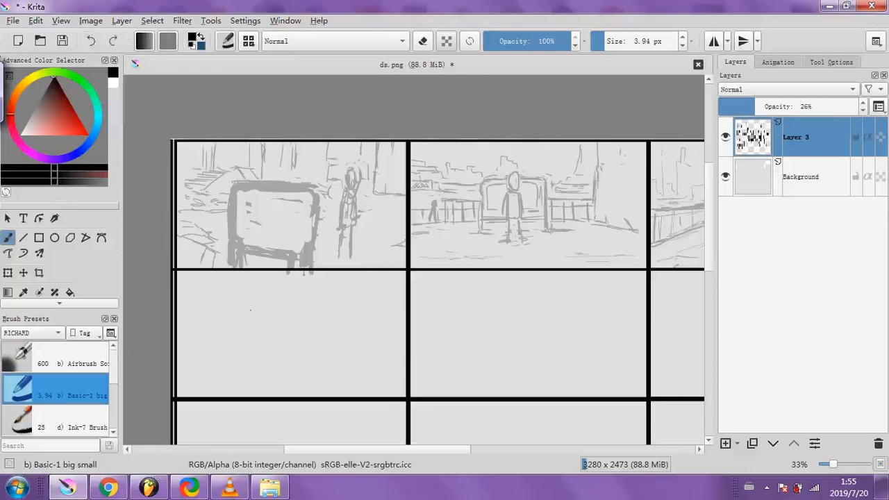
Sketch a waist-up figure with an oval head, face guidelines, torso and arms in the left half of the second row's first panel
mouse_move(252, 291)
left_mouse_down()
mouse_move(240, 319)
mouse_move(250, 331)
left_mouse_up()
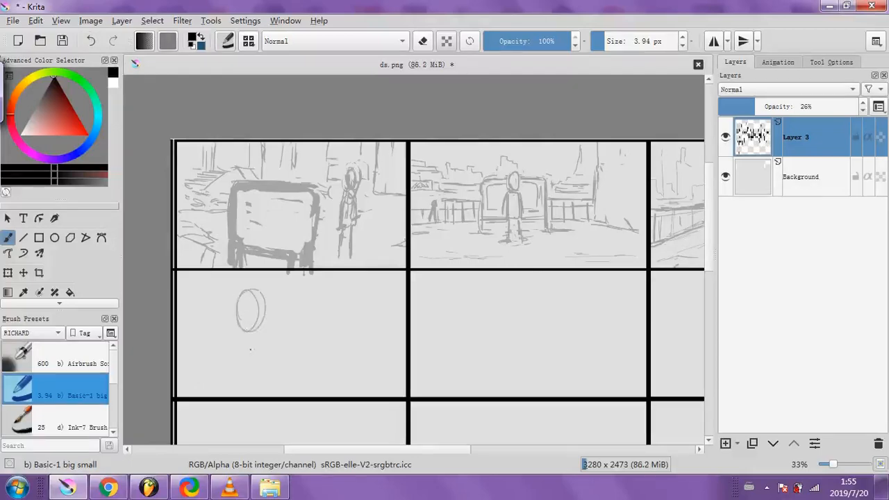
left_click_drag(250, 332, 250, 356)
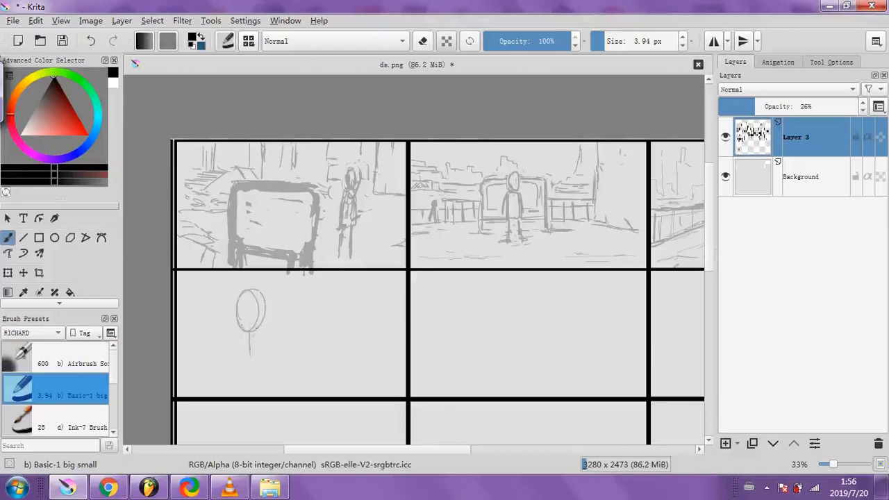
left_click_drag(239, 316, 264, 318)
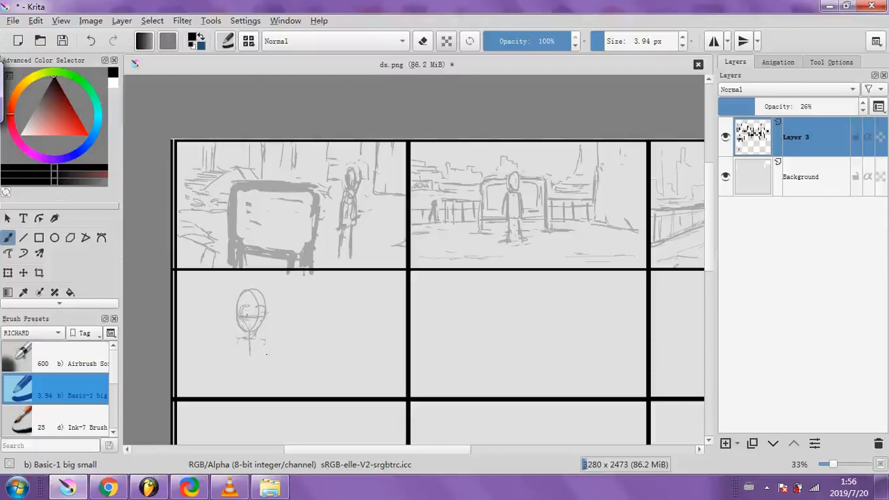
left_click_drag(266, 343, 270, 395)
left_click_drag(259, 343, 263, 395)
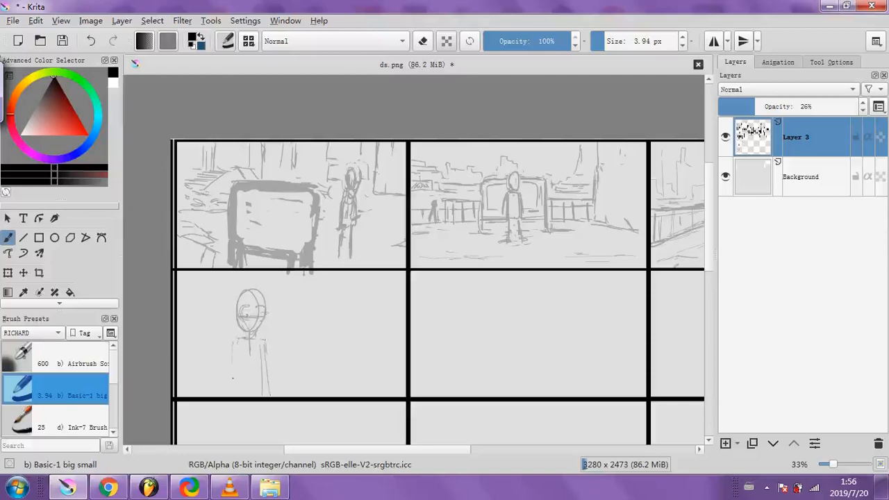
left_click_drag(233, 342, 230, 395)
left_click_drag(264, 360, 269, 395)
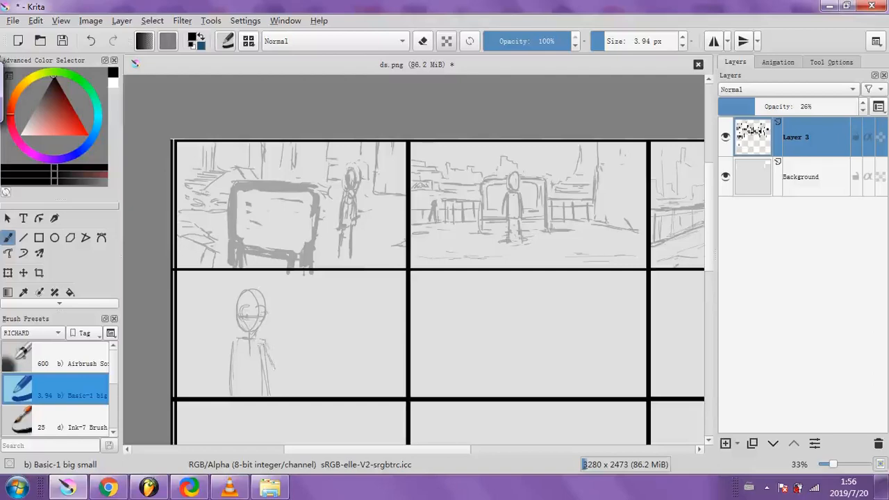
left_click_drag(271, 366, 274, 394)
left_click_drag(233, 341, 223, 392)
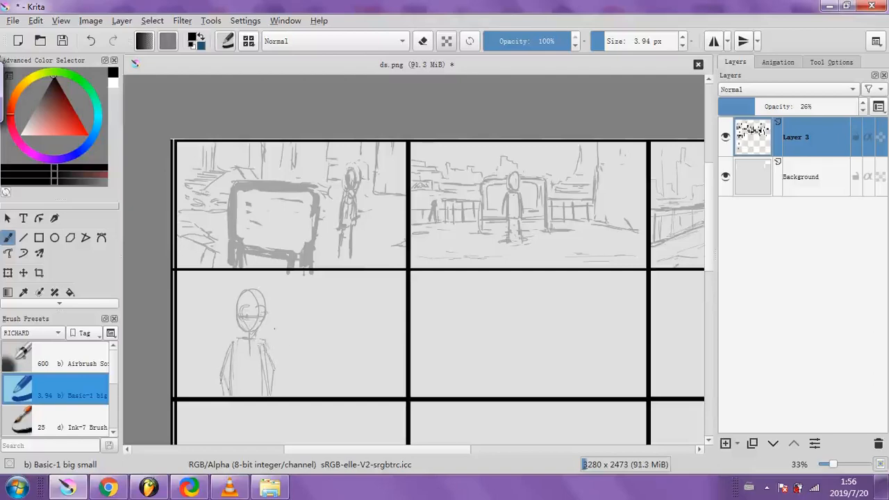
Rework the figure's face by erasing and redrawing its guidelines, and reinforce the head, collar and body outlines with 3.94 px strokes
key("e")
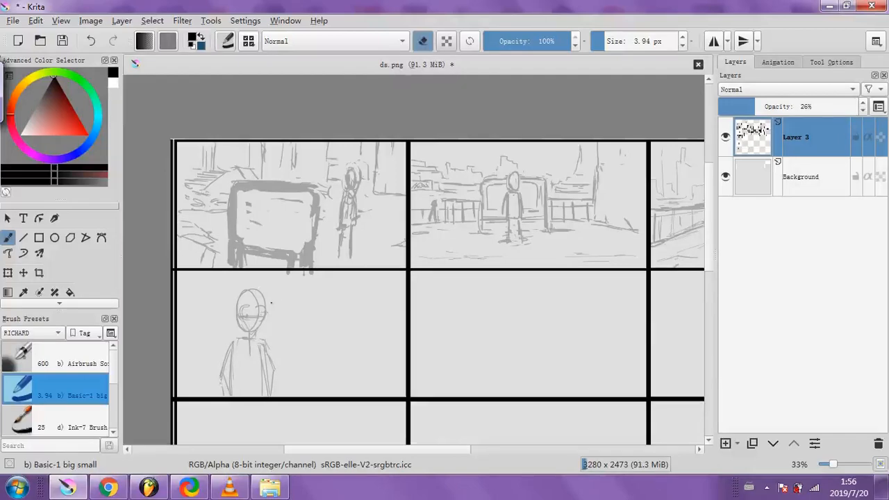
left_click_drag(242, 318, 257, 318)
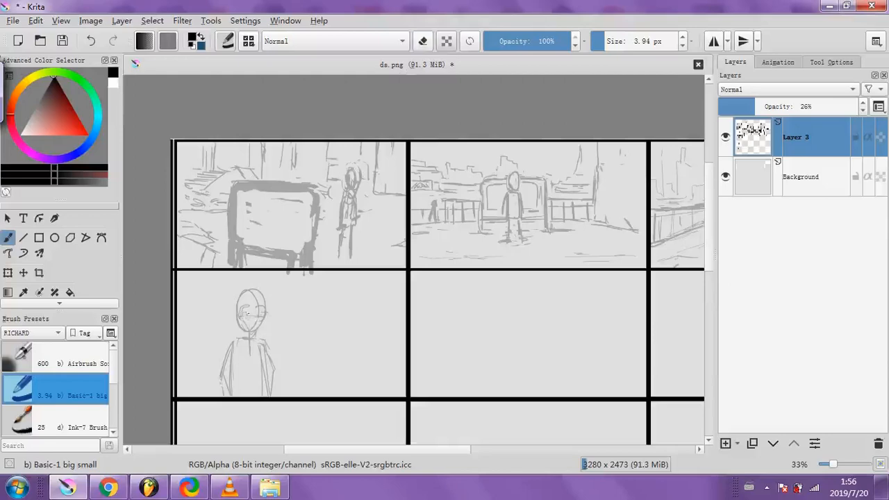
left_click_drag(247, 313, 260, 313)
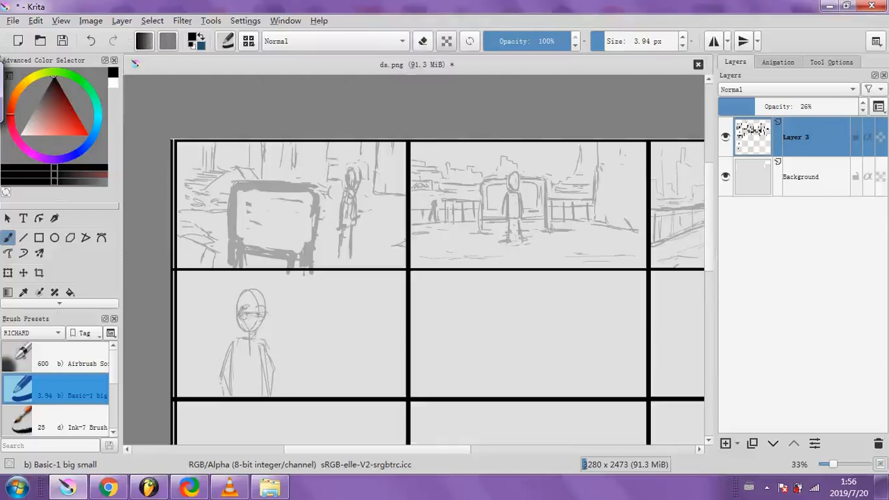
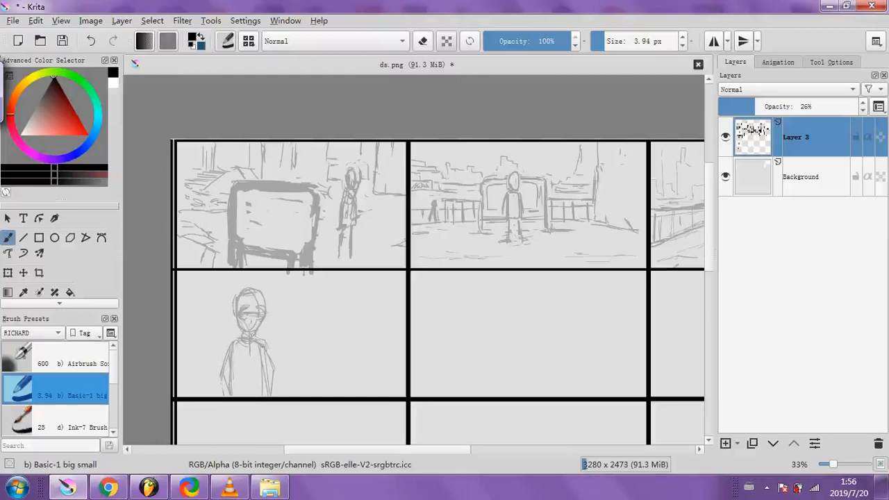
left_click_drag(263, 358, 265, 394)
left_click_drag(235, 302, 234, 318)
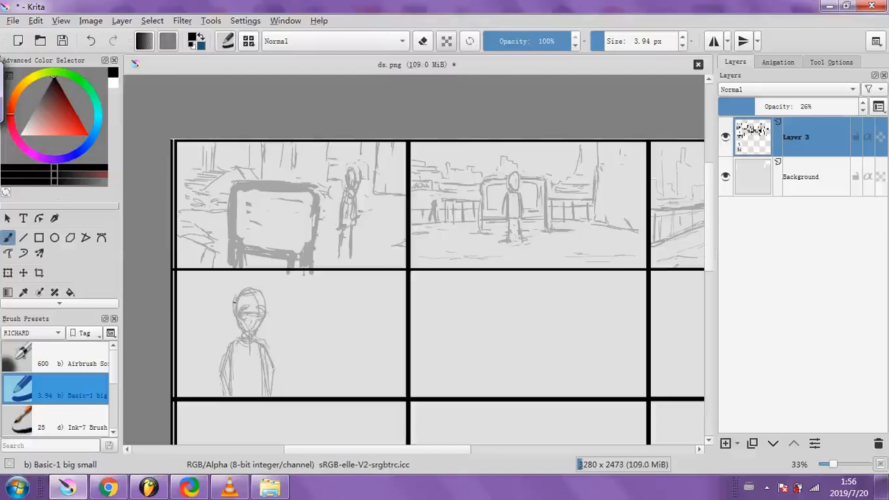
left_click(422, 41)
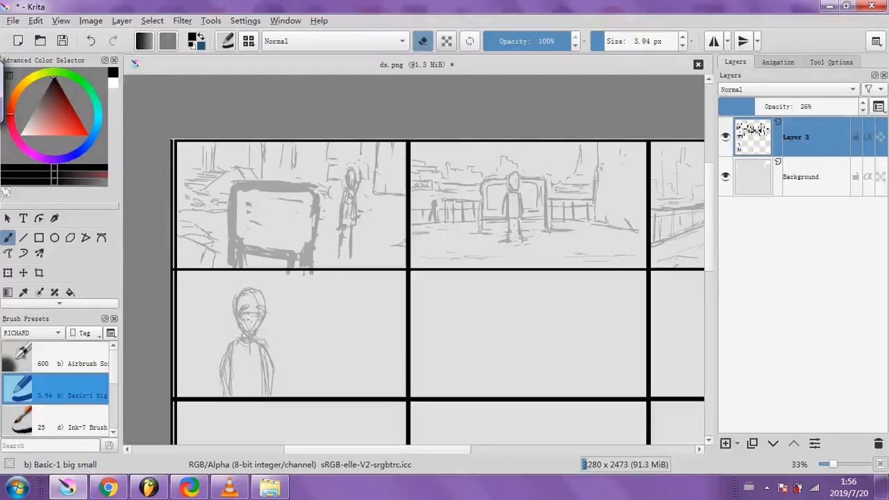
left_click_drag(241, 313, 261, 307)
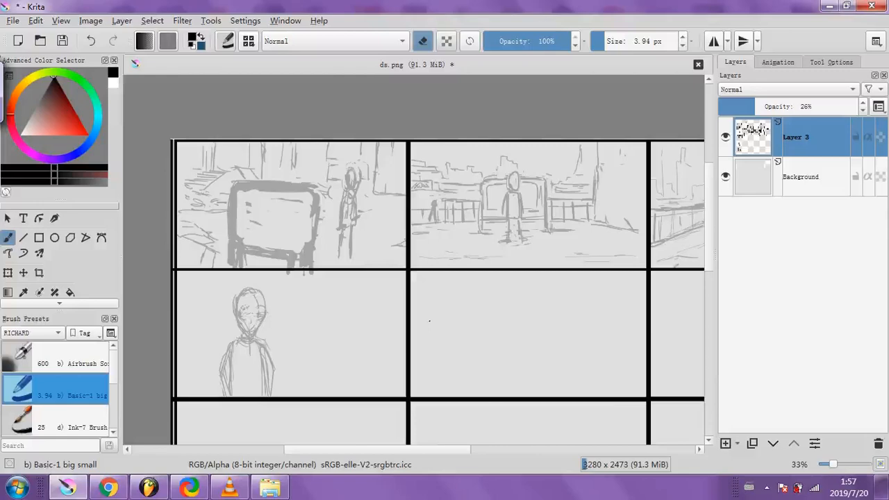
Draw a small full-length stick figure in the right half of the same panel with the 3.94 px brush
key("e")
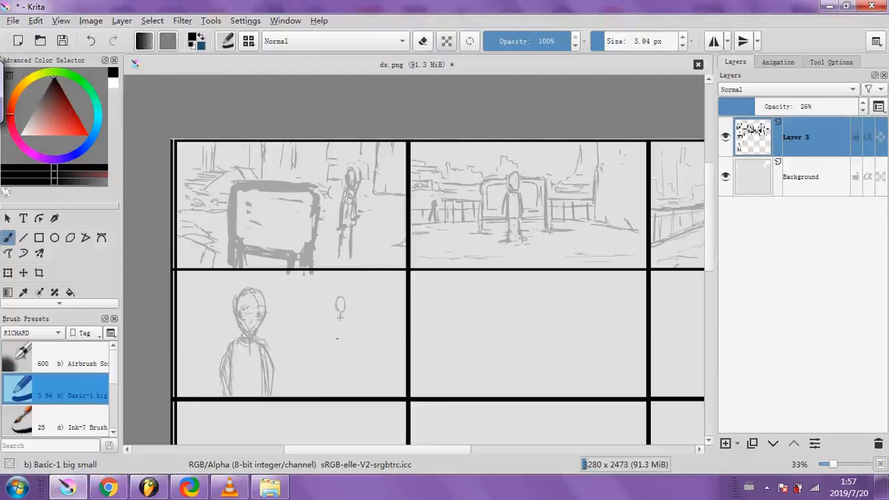
mouse_move(338, 317)
left_mouse_down()
mouse_move(336, 338)
mouse_move(346, 338)
left_mouse_up()
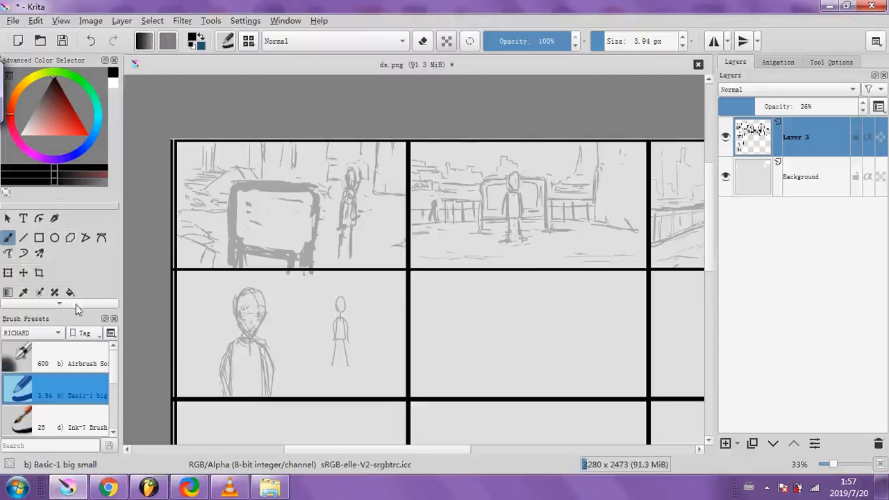
Select the small stick figure with a rectangular selection and scale it up to about twice its size
scroll(77, 305, "down", 2)
left_click(7, 291)
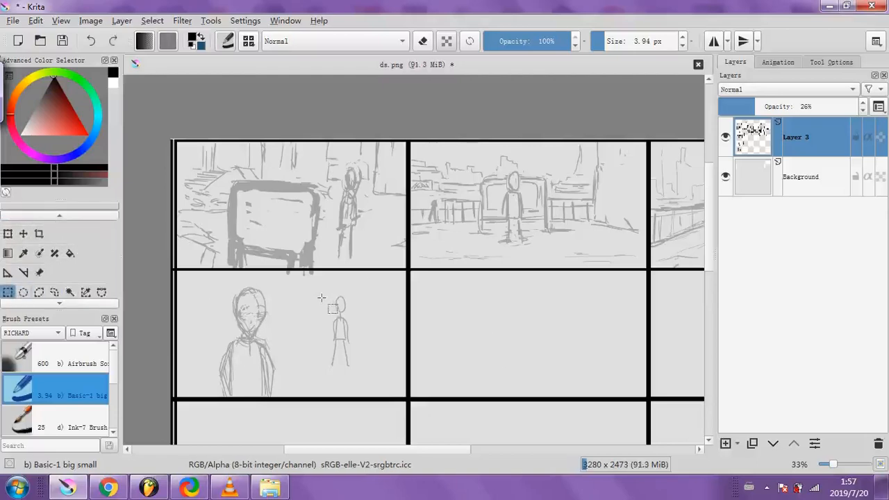
left_click_drag(322, 297, 363, 368)
left_click(360, 292)
left_click_drag(359, 293, 398, 437)
left_click(8, 233)
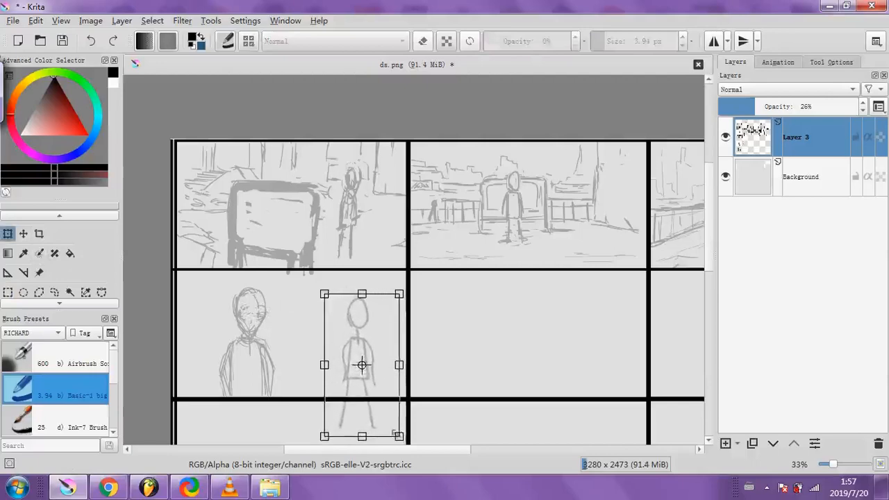
Move the stick figure beside the waist-up figure, enlarge and tilt it slightly, apply the transform and clear the selection
left_click_drag(366, 377, 306, 378)
left_click_drag(331, 422, 344, 444)
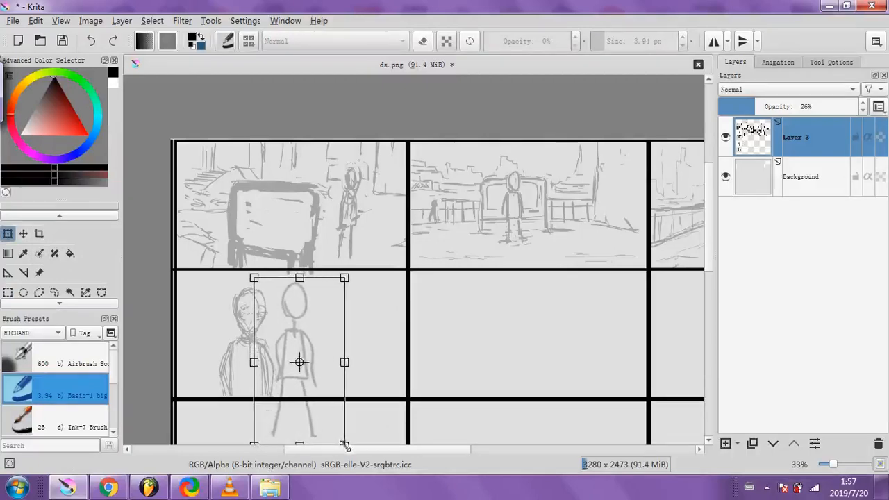
left_click_drag(324, 383, 319, 387)
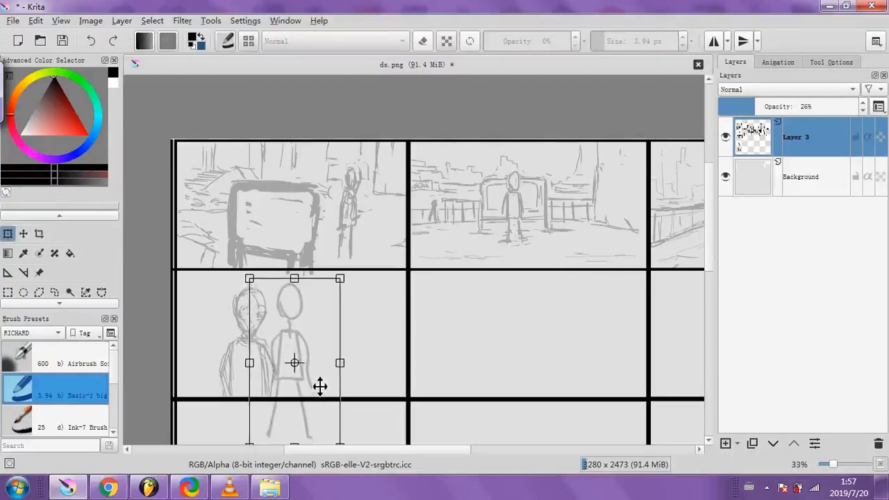
mouse_move(340, 279)
left_mouse_down()
mouse_move(338, 288)
mouse_move(327, 285)
mouse_move(343, 280)
left_mouse_up()
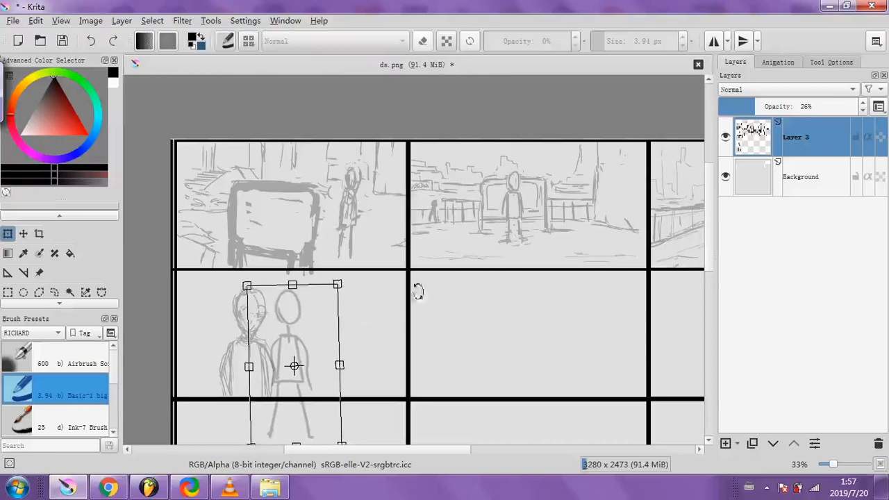
left_click(809, 187)
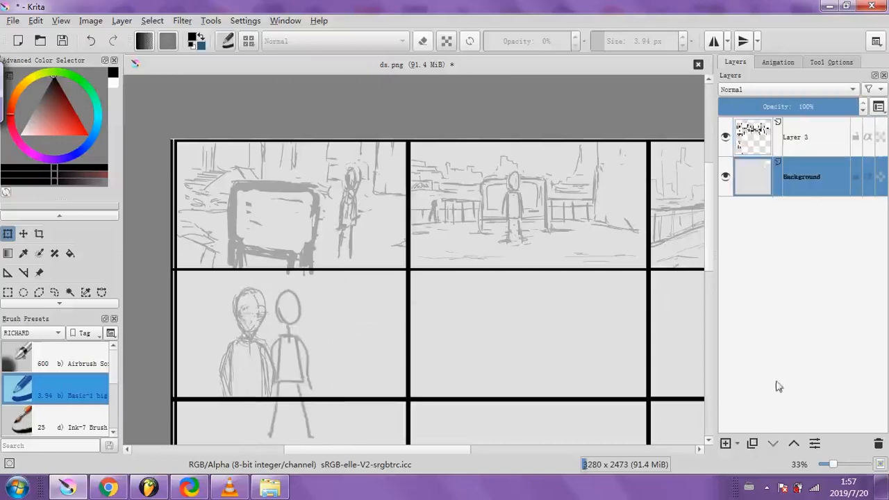
left_click(152, 21)
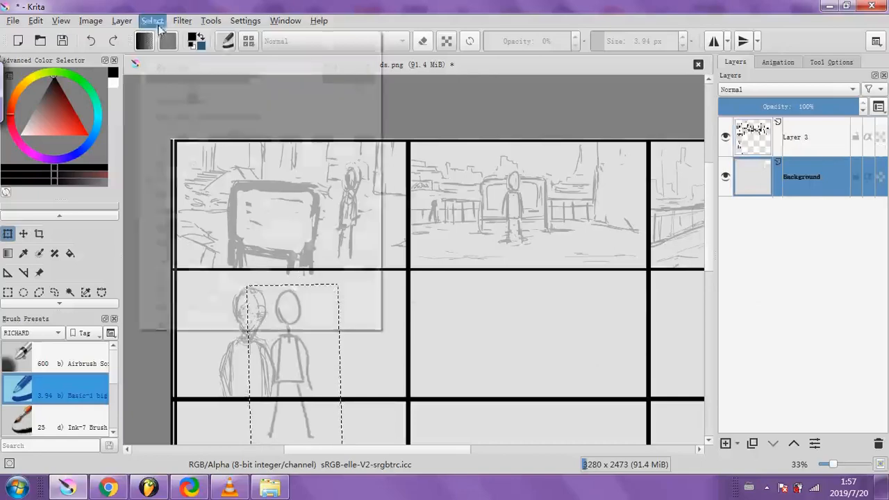
left_click(168, 53)
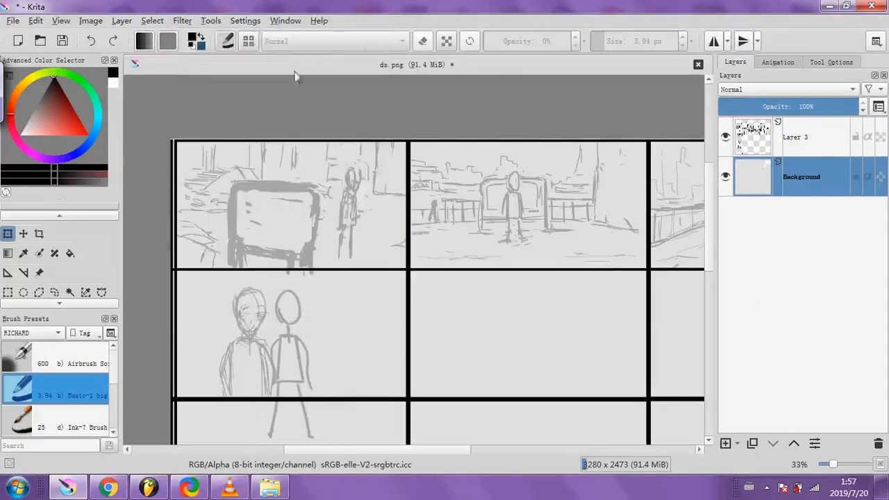
Erase the waist-up figure and the stick figure's legs below the panel border on Layer 3 with a 70.72 px eraser
left_click(59, 216)
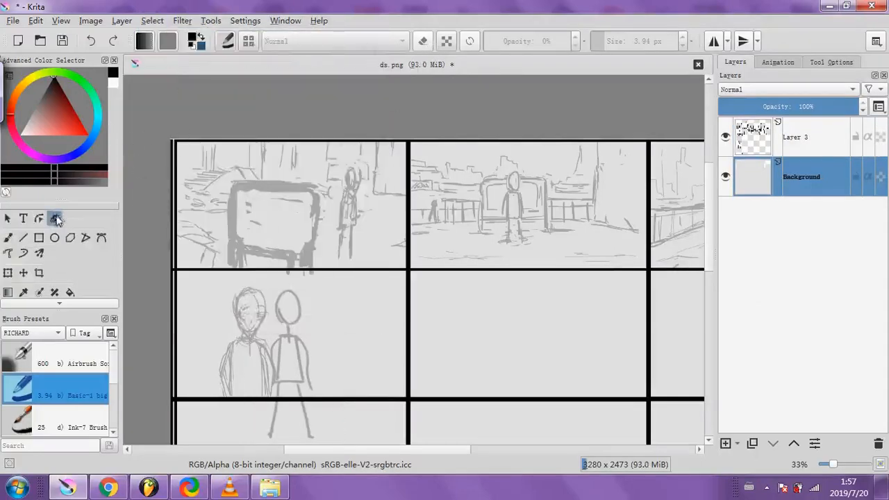
left_click(8, 237)
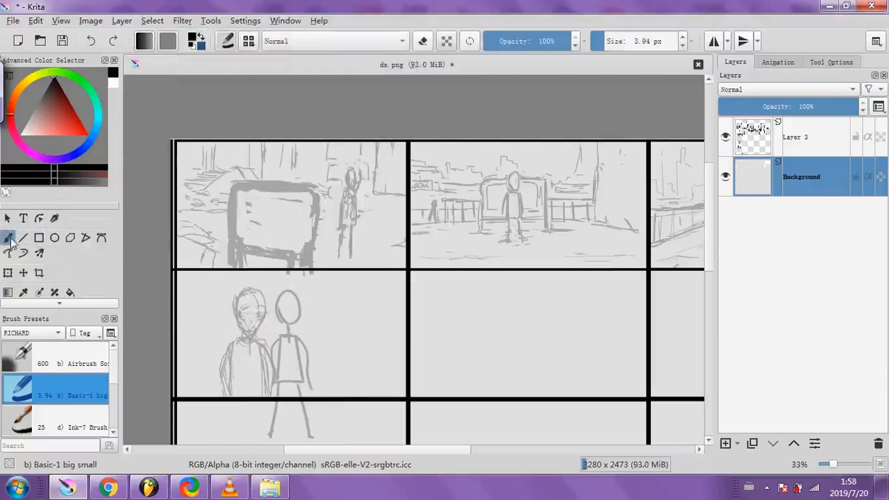
left_click(625, 41)
left_click_drag(240, 301, 243, 316)
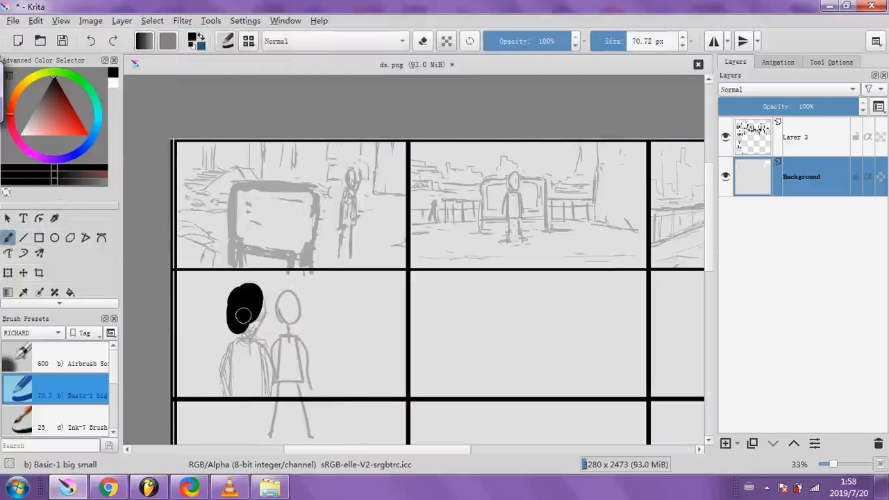
key("ctrl+z")
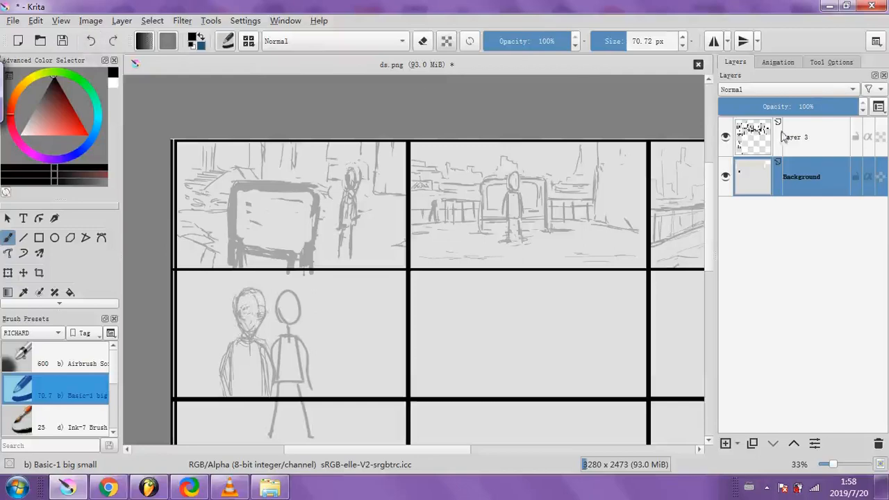
left_click(783, 137)
mouse_move(250, 295)
left_mouse_down()
mouse_move(236, 316)
mouse_move(246, 302)
left_mouse_up()
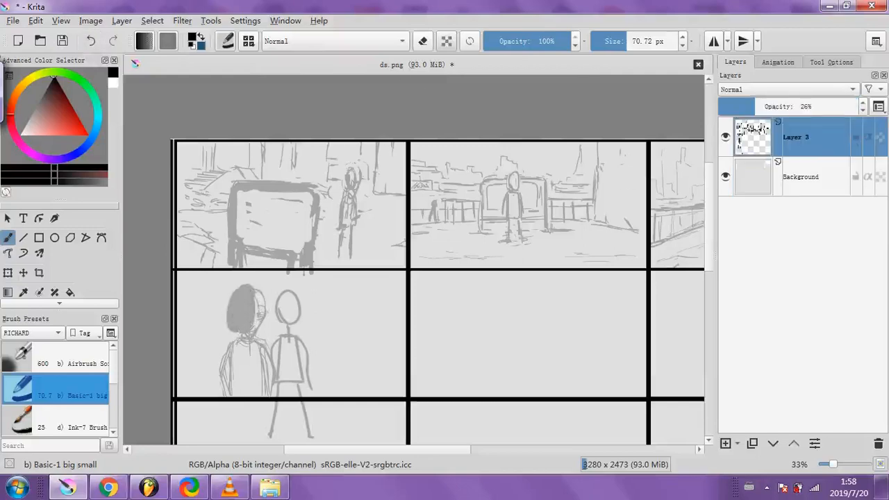
left_click(90, 41)
left_click(422, 41)
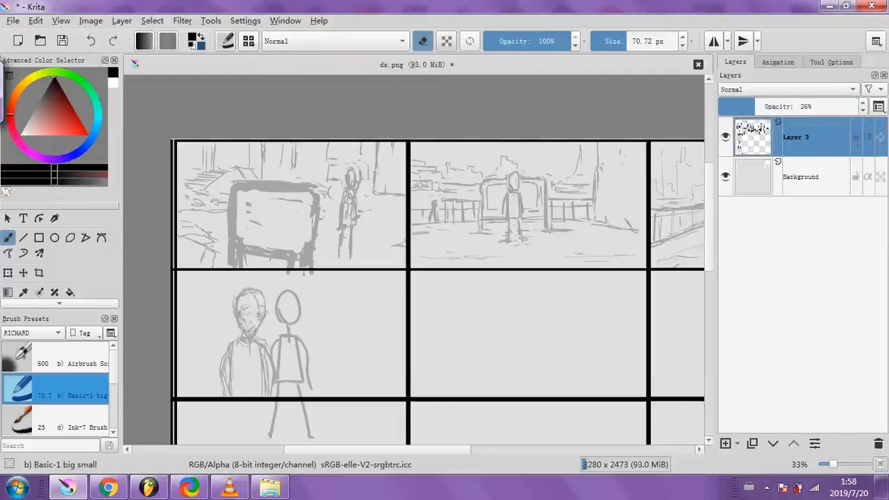
mouse_move(241, 300)
left_mouse_down()
mouse_move(262, 392)
mouse_move(232, 387)
mouse_move(227, 397)
mouse_move(224, 353)
mouse_move(238, 340)
mouse_move(274, 430)
mouse_move(313, 421)
mouse_move(283, 406)
mouse_move(303, 437)
left_mouse_up()
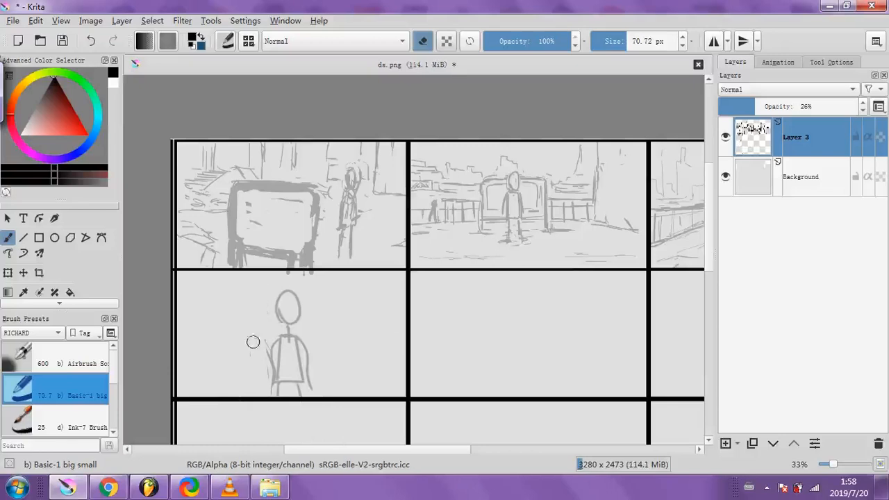
Select the remaining figure with a rectangular selection, move it toward the panel's left side, scale it up slightly and apply the transform
key("ctrl+t")
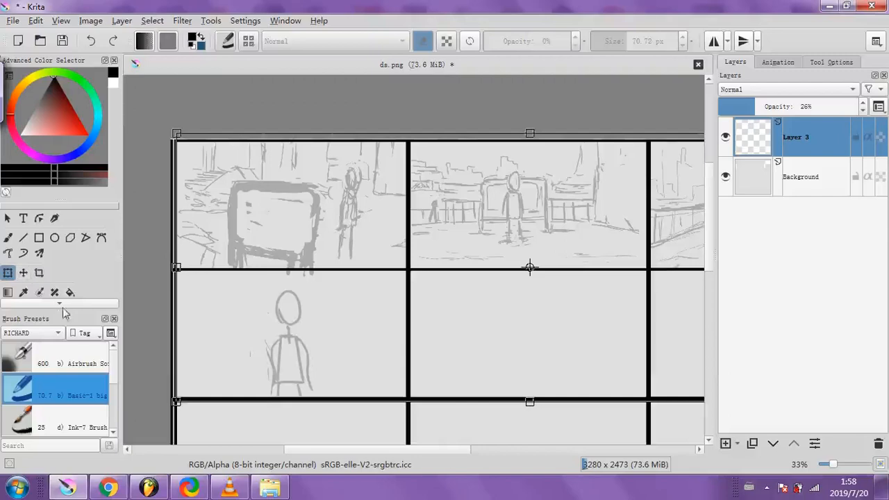
scroll(61, 304, "down", 2)
left_click(7, 292)
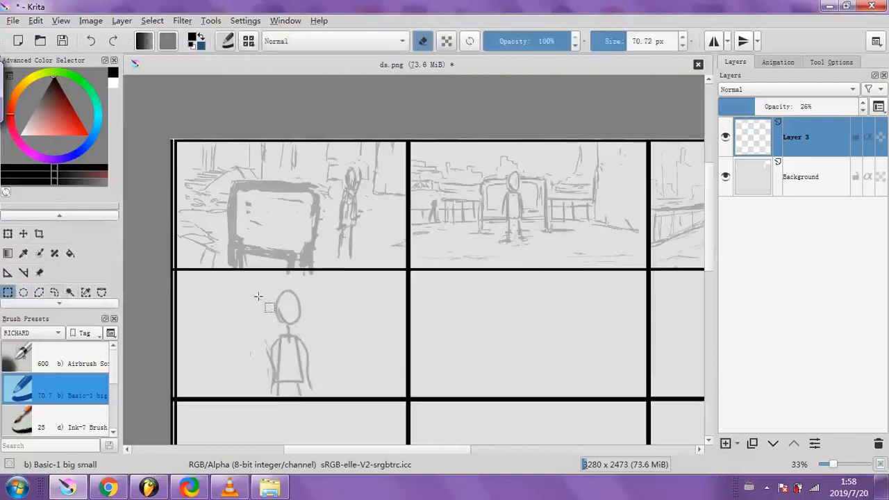
left_click_drag(254, 291, 335, 348)
left_click(331, 308)
left_click_drag(332, 282, 252, 407)
key("ctrl+t")
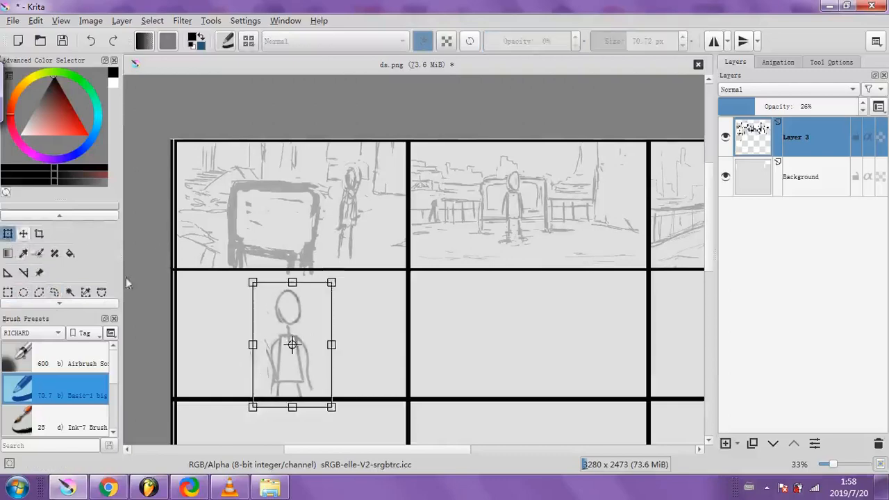
left_click_drag(292, 344, 280, 343)
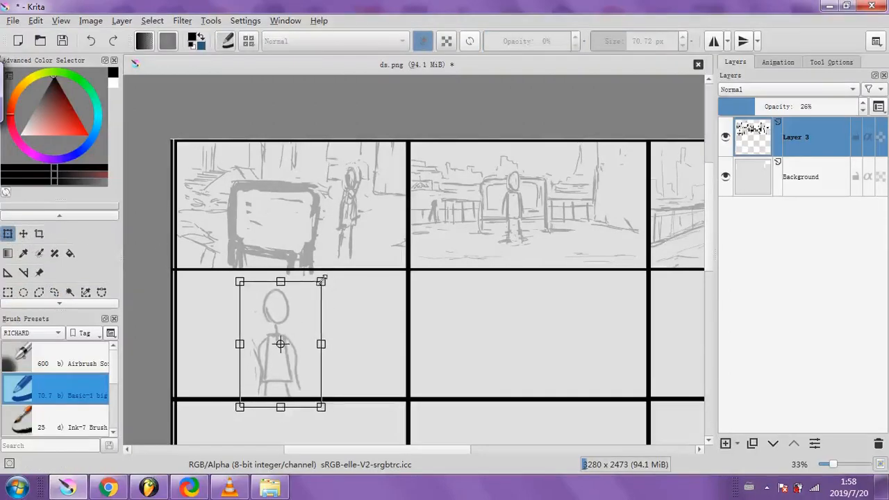
left_click_drag(323, 280, 326, 274)
left_click_drag(325, 341, 305, 335)
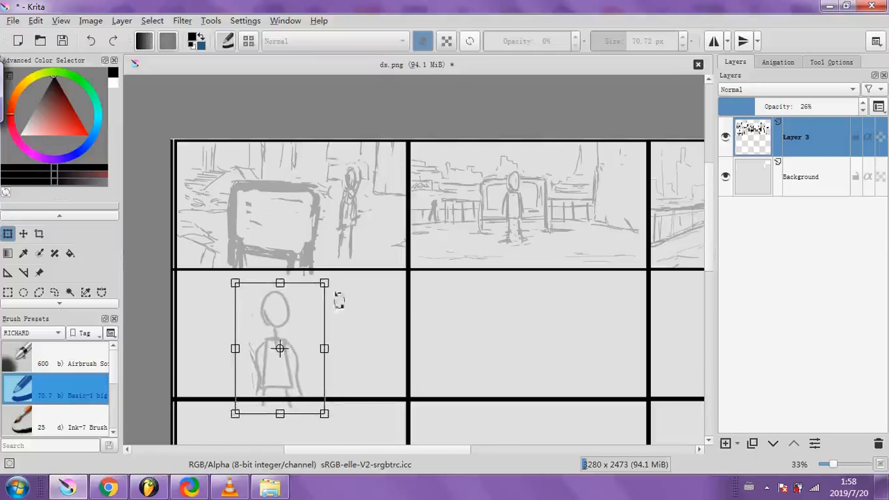
left_click_drag(281, 349, 282, 348)
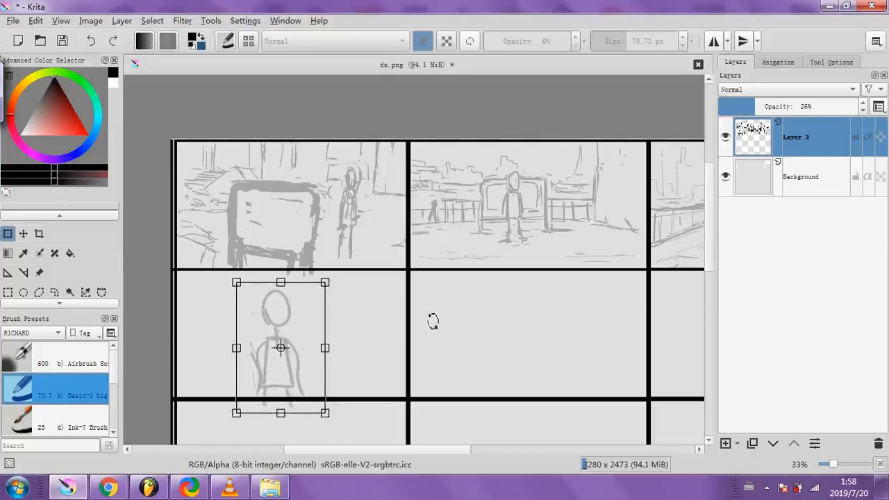
left_click(818, 183)
left_click(796, 143)
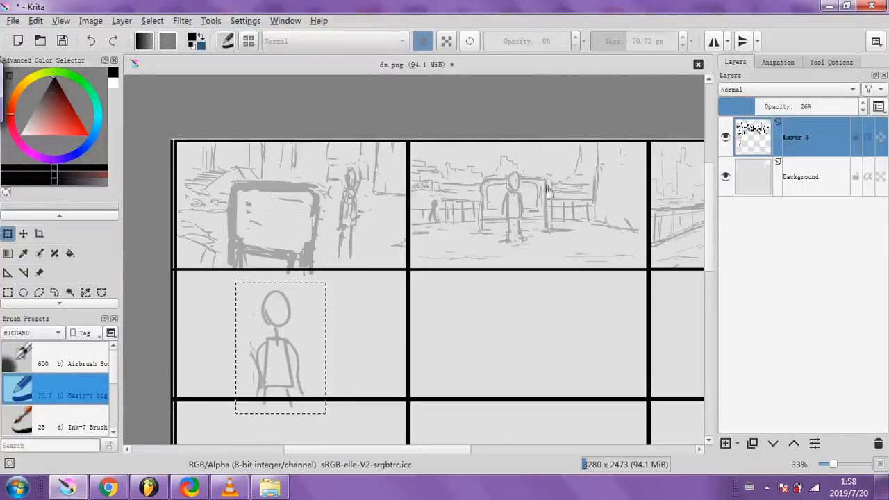
Clear the selection and sketch a tall, narrow building outline left of the figure with a 0.43 px brush
scroll(24, 238, "up", 2)
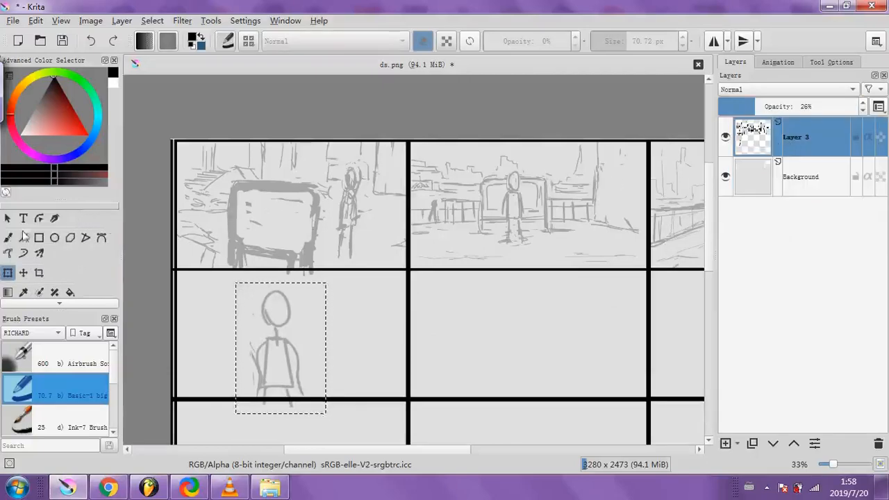
left_click(8, 237)
left_click(151, 20)
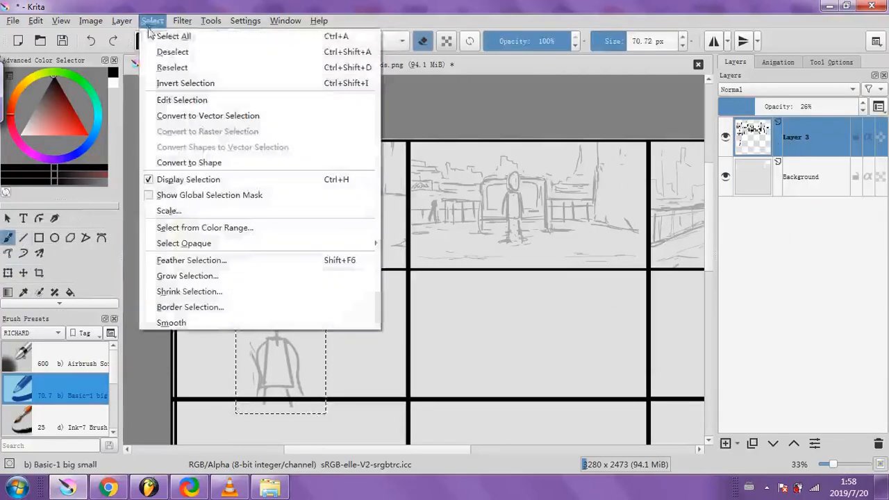
left_click(161, 52)
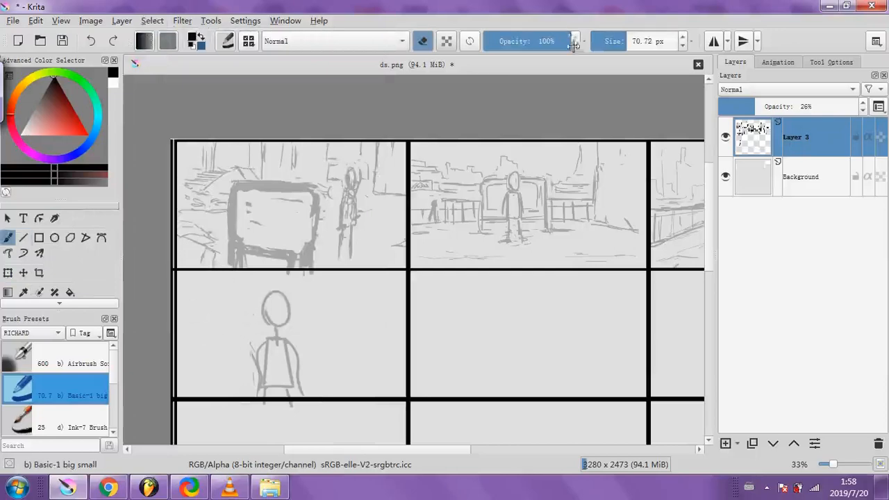
left_click_drag(601, 45, 598, 45)
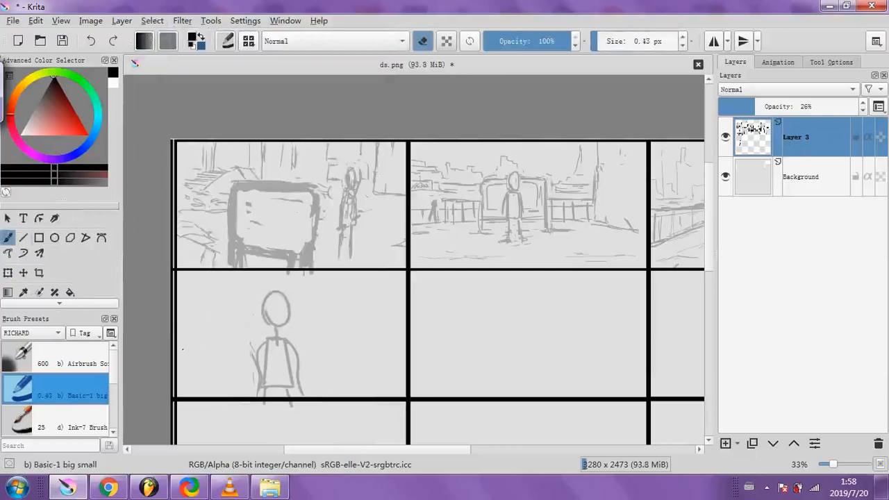
left_click(417, 40)
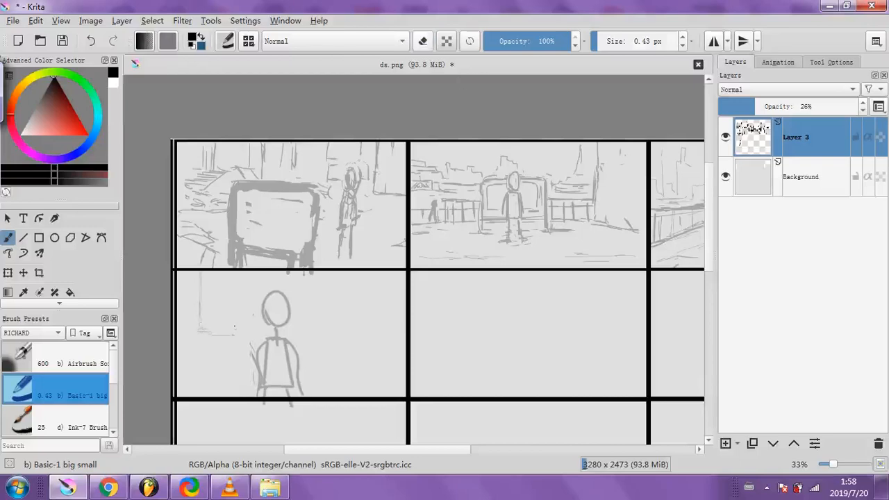
left_click_drag(234, 325, 234, 274)
Reinforce the tall building outline and sketch a low block at the panel's left edge with a 2.48 px brush
left_click(601, 42)
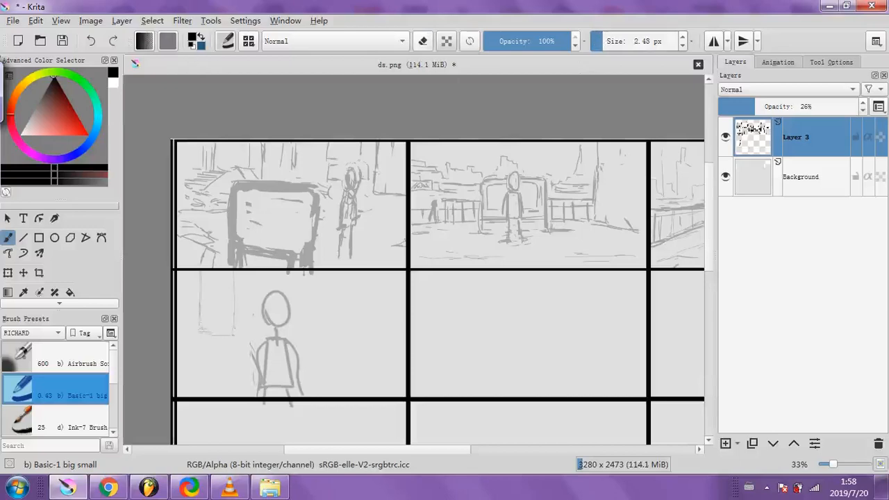
left_click_drag(213, 334, 232, 334)
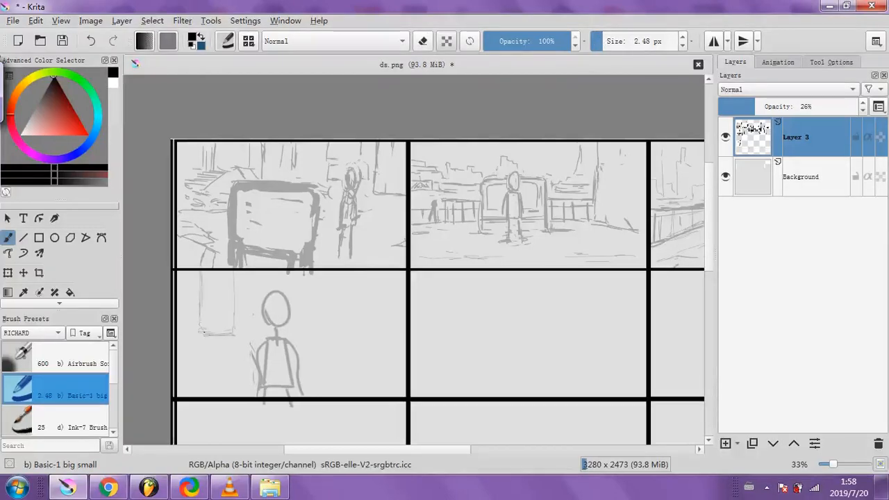
mouse_move(202, 272)
left_mouse_down()
mouse_move(201, 325)
mouse_move(189, 311)
left_mouse_up()
left_click_drag(192, 344, 180, 350)
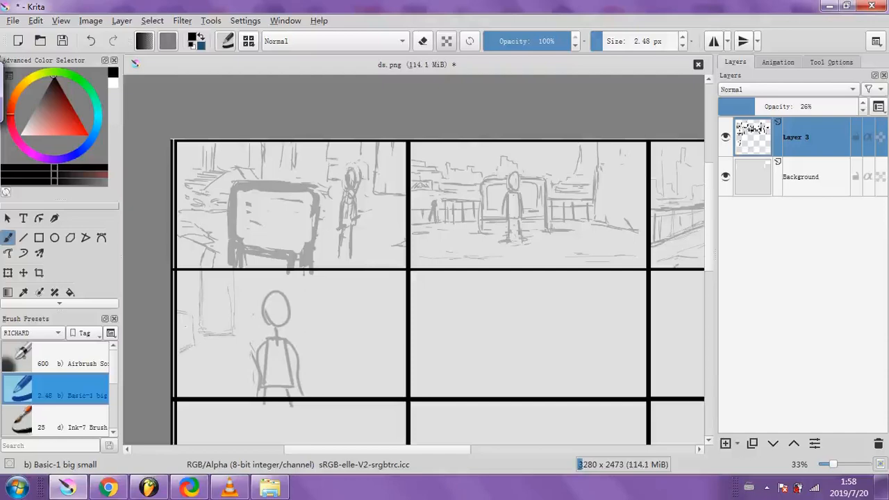
mouse_move(182, 308)
left_mouse_down()
mouse_move(192, 316)
mouse_move(179, 330)
mouse_move(194, 345)
left_mouse_up()
left_click_drag(233, 293, 234, 322)
Sketch receding ground lines on both sides of the figure and a vertical building edge just left of its head
left_click_drag(314, 325, 342, 331)
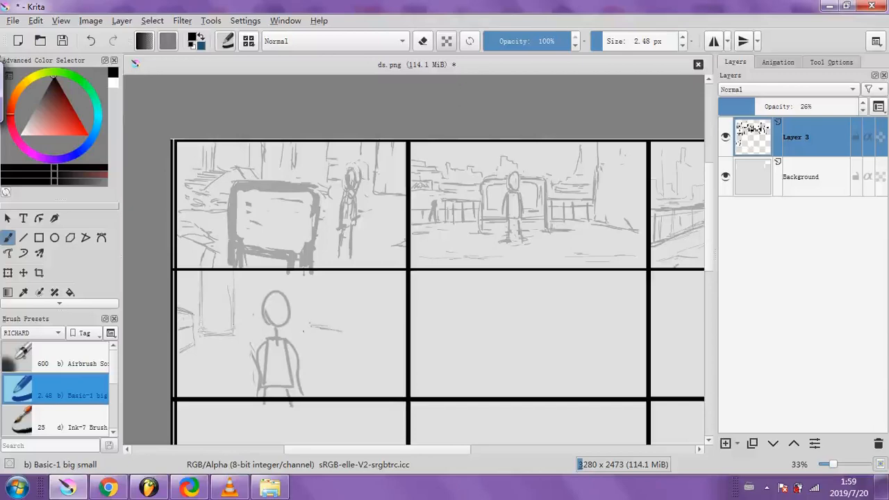
left_click_drag(197, 356, 224, 349)
left_click_drag(240, 333, 254, 330)
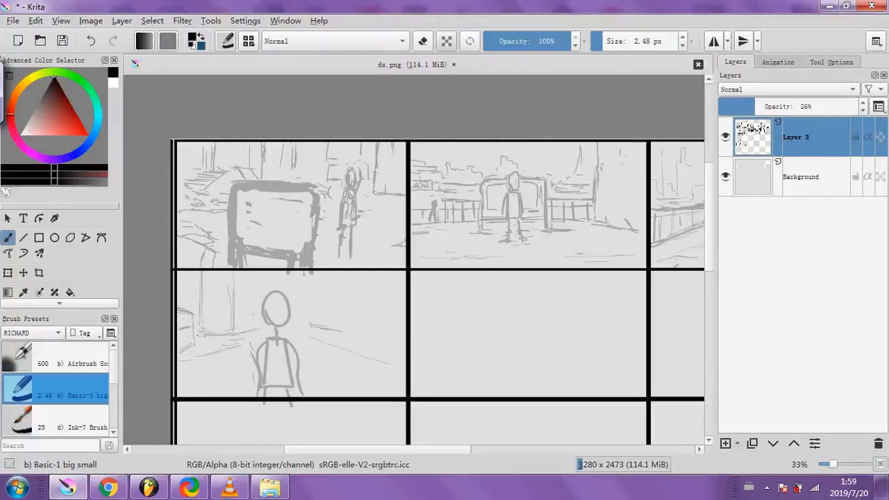
left_click_drag(257, 280, 257, 324)
Sketch hatched steps and a vertical wall edge in the panel's right side, and add another wall edge above the steps at 3.94 px
left_click_drag(342, 336, 384, 323)
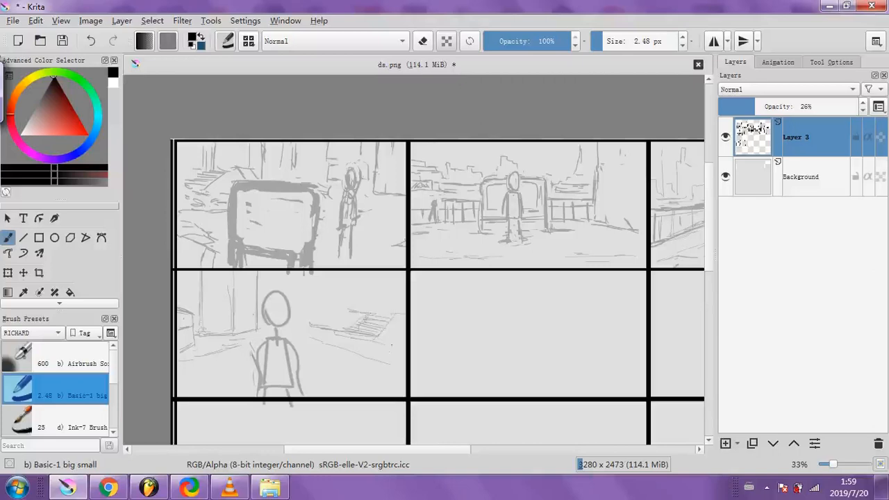
mouse_move(390, 350)
left_mouse_down()
mouse_move(396, 284)
mouse_move(393, 340)
left_mouse_up()
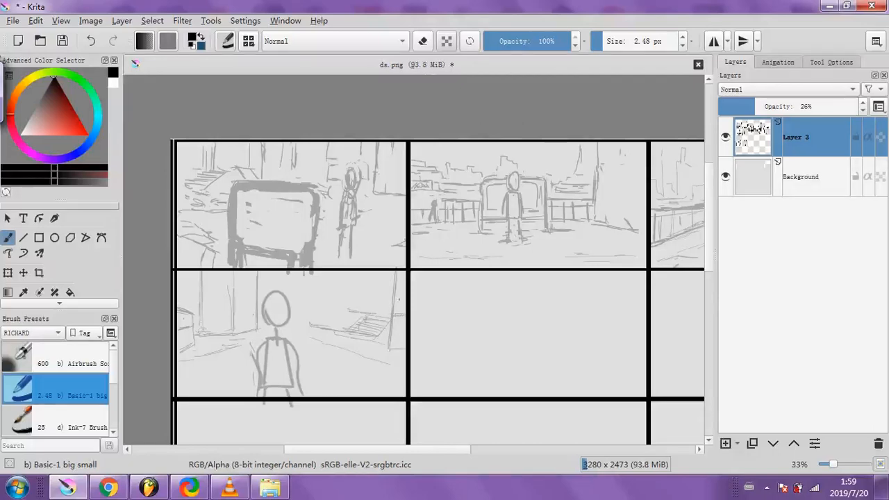
key("e")
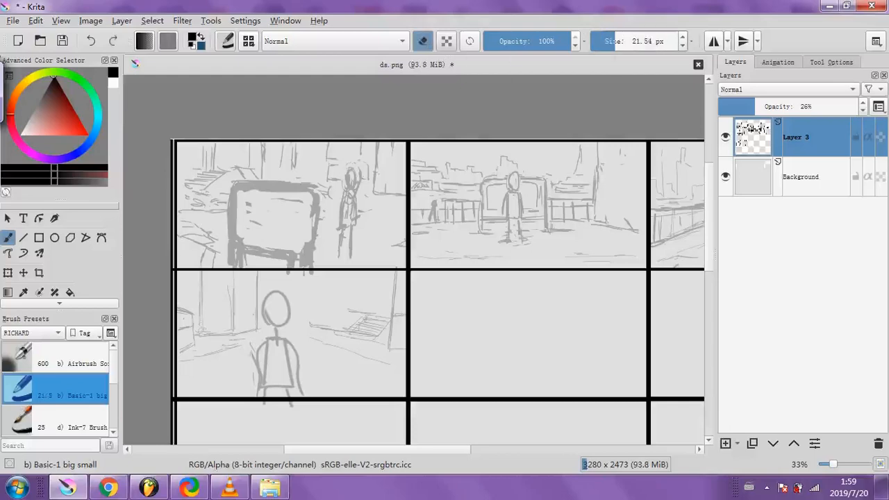
left_click(425, 41)
left_click_drag(606, 43, 596, 43)
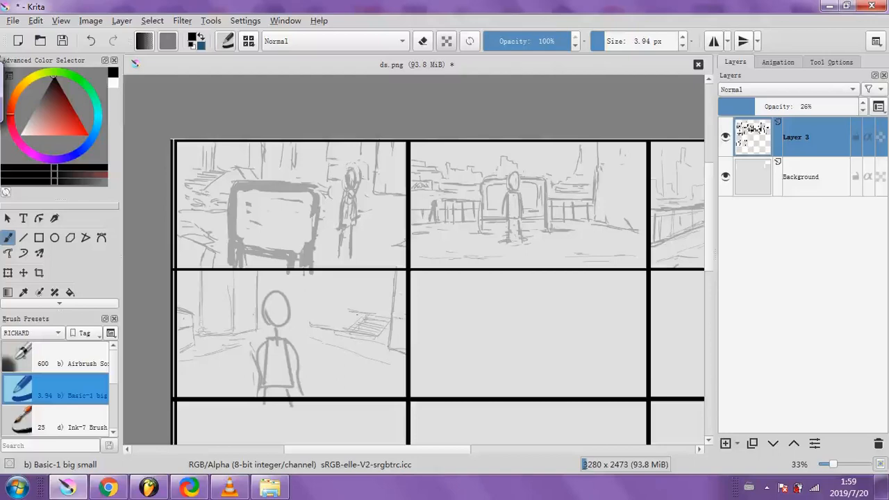
left_click_drag(348, 332, 348, 286)
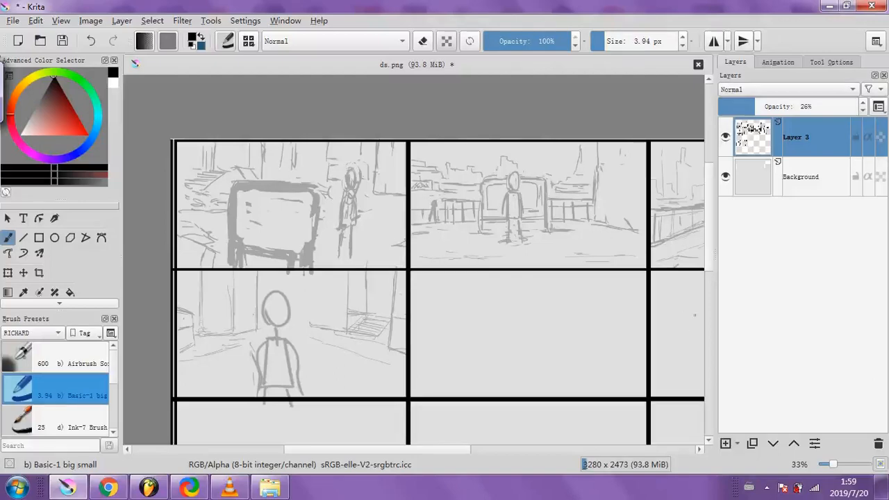
Erase the street background around the figure in the second row's first panel with a much larger eraser
left_click_drag(611, 41, 639, 42)
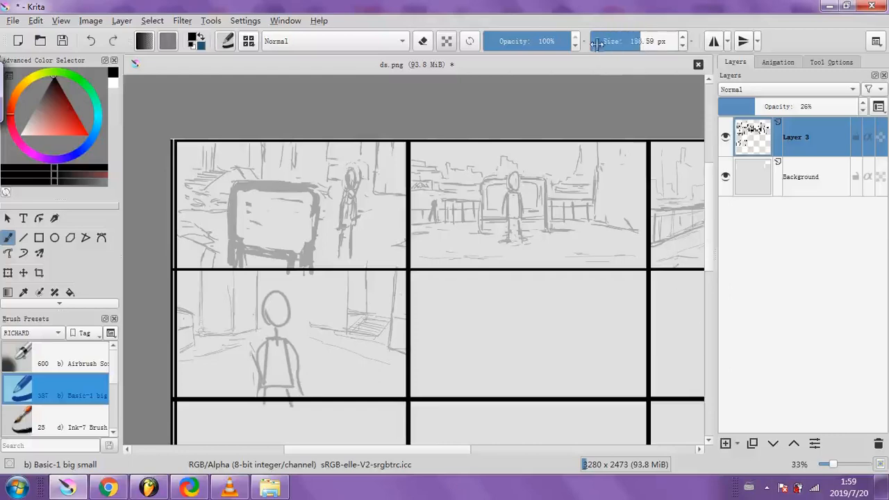
left_click(423, 41)
mouse_move(355, 333)
left_mouse_down()
mouse_move(332, 322)
mouse_move(355, 313)
mouse_move(213, 313)
mouse_move(239, 314)
mouse_move(201, 296)
mouse_move(193, 336)
mouse_move(208, 348)
left_mouse_up()
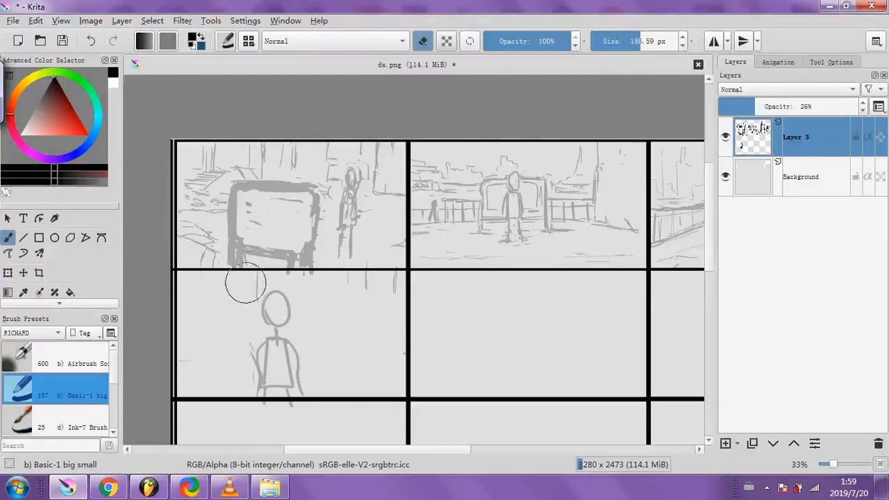
left_click(424, 42)
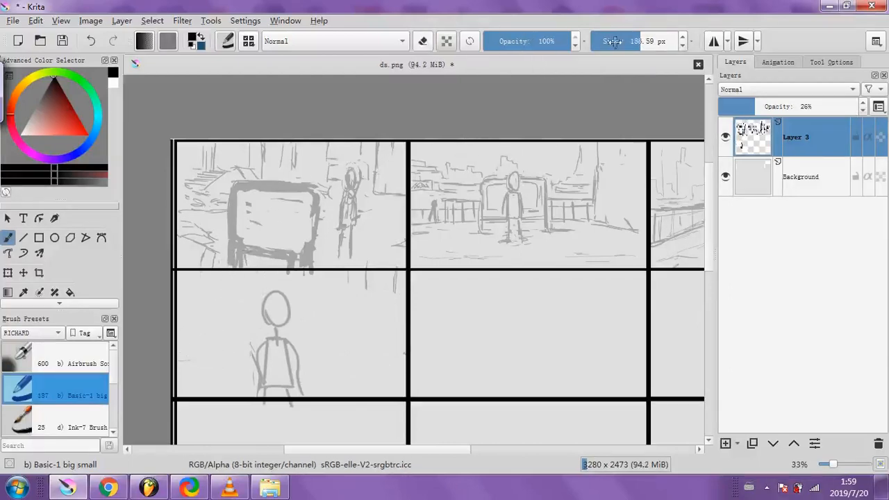
Sketch broken ground lines and building blocks on both sides of the figure with an 11.48 px brush
left_click_drag(188, 337, 227, 329)
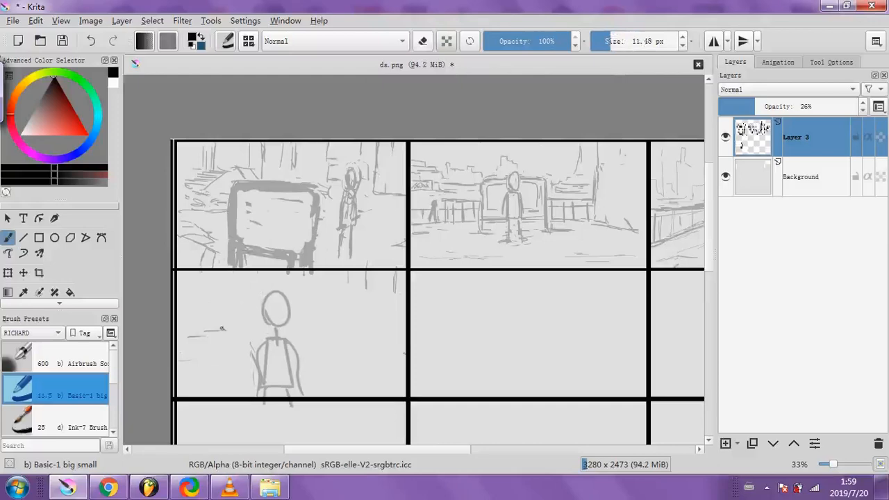
mouse_move(211, 279)
left_mouse_down()
mouse_move(213, 320)
mouse_move(208, 299)
left_mouse_up()
left_click_drag(182, 303, 212, 325)
mouse_move(370, 329)
left_mouse_down()
mouse_move(387, 326)
mouse_move(382, 316)
mouse_move(324, 316)
mouse_move(365, 327)
left_mouse_up()
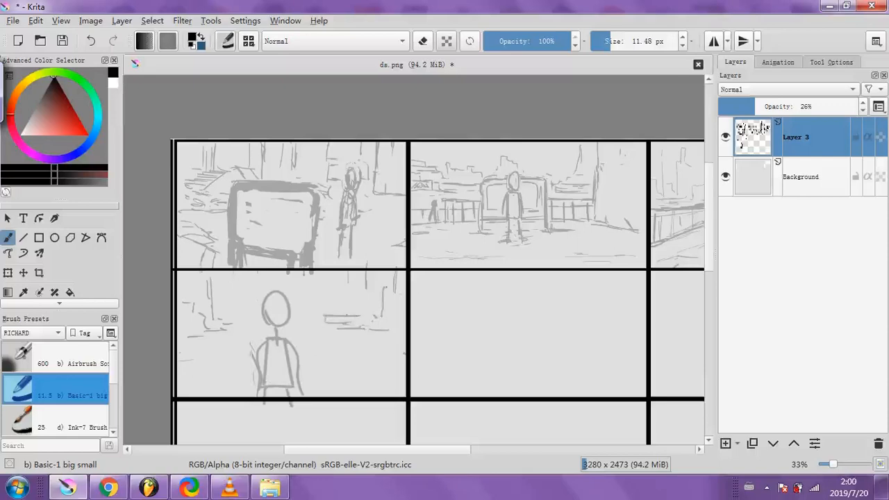
left_click_drag(351, 288, 352, 306)
mouse_move(352, 269)
left_mouse_down()
mouse_move(348, 317)
mouse_move(362, 292)
mouse_move(362, 318)
mouse_move(333, 307)
mouse_move(330, 268)
left_mouse_up()
left_click_drag(312, 306, 313, 329)
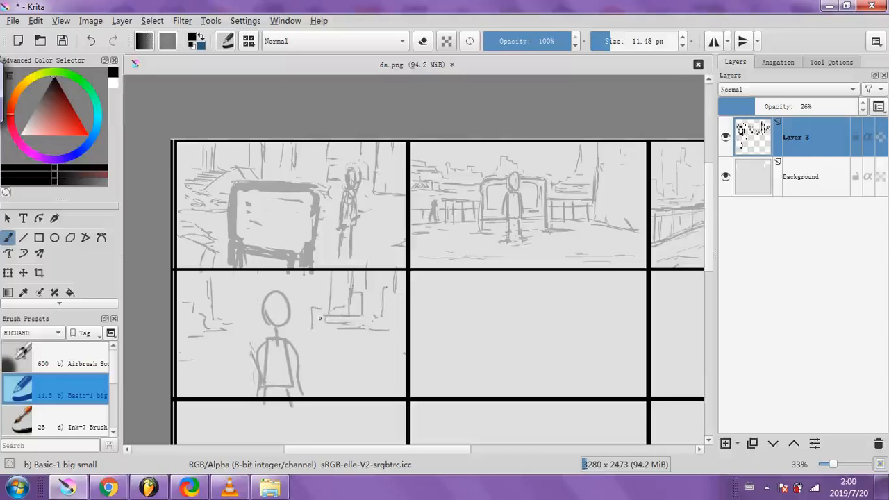
Add building edges left of the figure, a low shape at the panel's left edge, and wall and ground details on the right
mouse_move(222, 279)
left_mouse_down()
mouse_move(223, 320)
mouse_move(240, 310)
left_mouse_up()
mouse_move(232, 324)
left_mouse_down()
mouse_move(248, 325)
mouse_move(237, 299)
mouse_move(237, 312)
left_mouse_up()
mouse_move(231, 308)
left_mouse_down()
mouse_move(241, 313)
mouse_move(220, 279)
left_mouse_up()
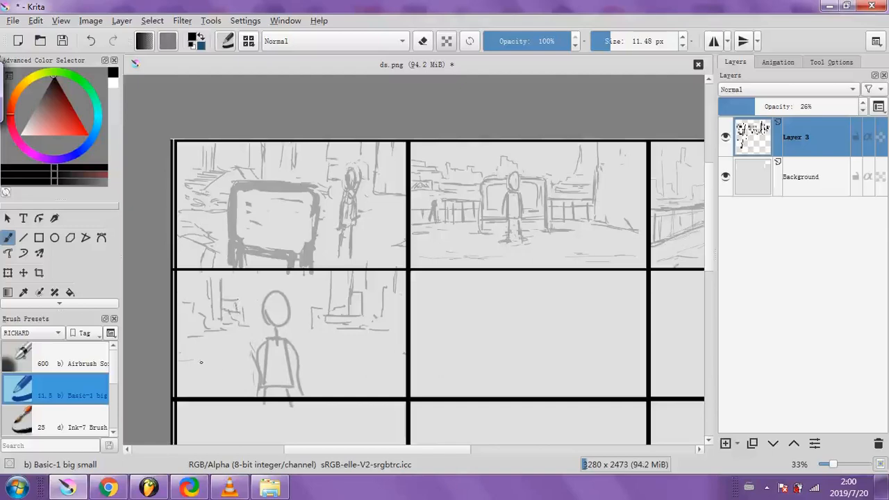
left_click_drag(326, 349, 355, 352)
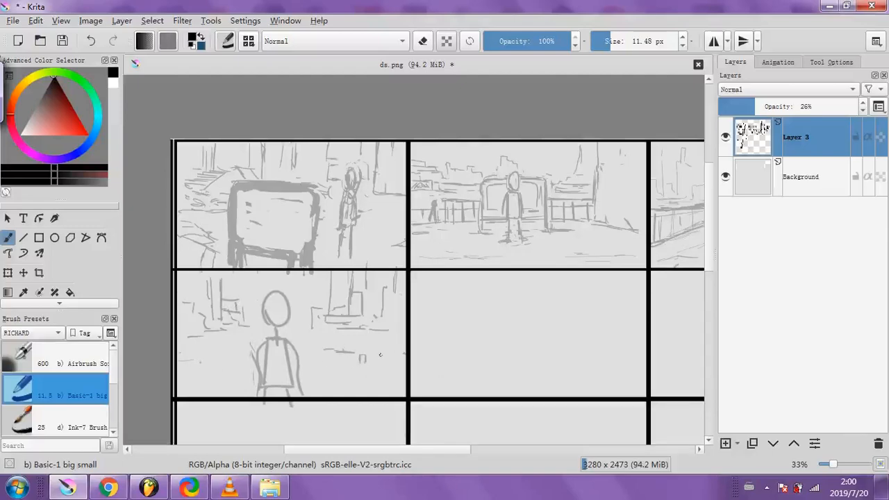
left_click_drag(374, 340, 375, 361)
left_click_drag(367, 297, 372, 331)
mouse_move(368, 279)
left_mouse_down()
mouse_move(368, 300)
mouse_move(360, 263)
left_mouse_up()
mouse_move(178, 333)
left_mouse_down()
mouse_move(195, 342)
mouse_move(180, 345)
mouse_move(181, 358)
mouse_move(216, 337)
mouse_move(210, 346)
left_mouse_up()
left_click_drag(198, 345, 213, 347)
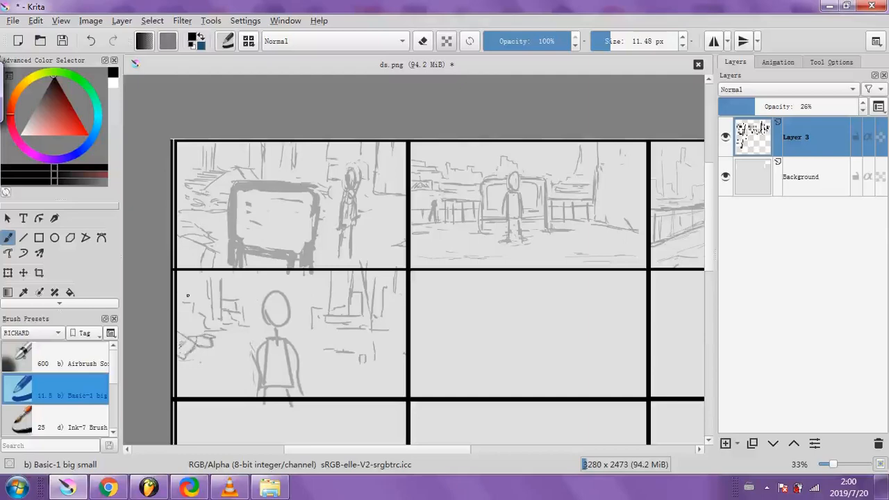
Outline a block on the panel's right side and erase the stray lines inside it
left_click_drag(313, 328, 378, 338)
mouse_move(358, 301)
left_mouse_down()
mouse_move(358, 339)
mouse_move(398, 295)
mouse_move(370, 314)
mouse_move(367, 301)
left_mouse_up()
key("e")
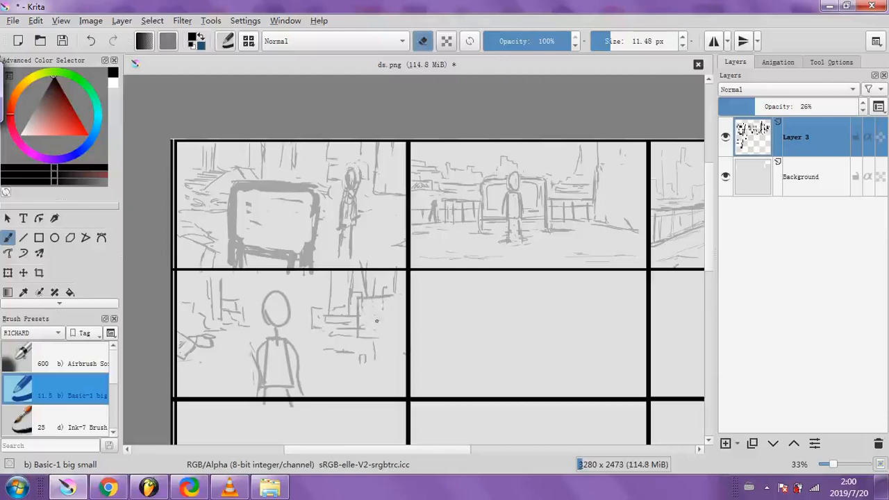
left_click(422, 41)
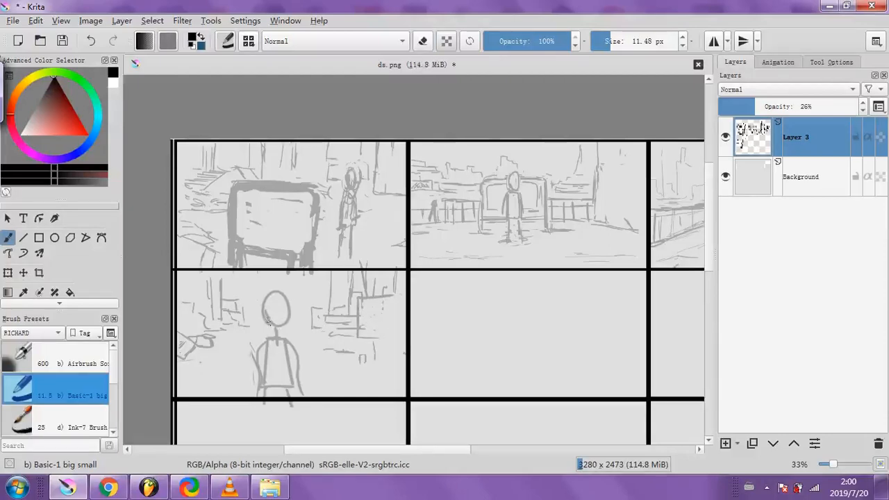
Reinforce the figure's head outline and add a vertical building edge just right of the head
left_click_drag(265, 302, 275, 291)
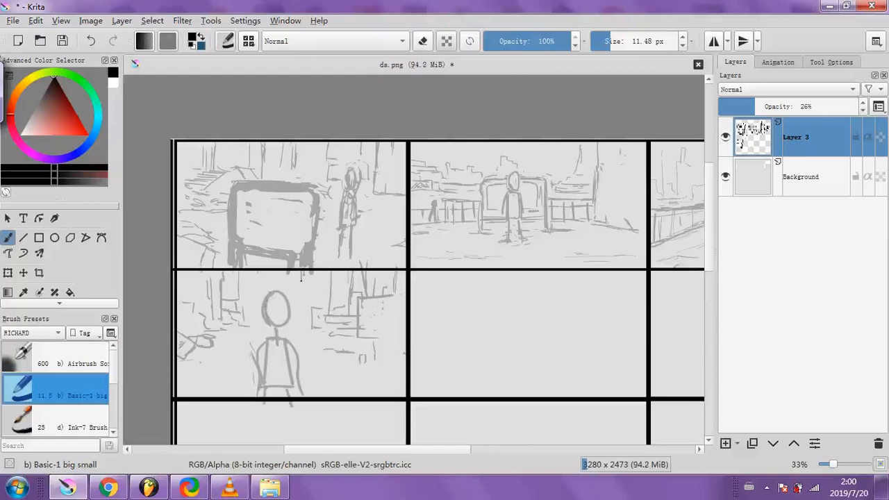
left_click_drag(304, 277, 305, 312)
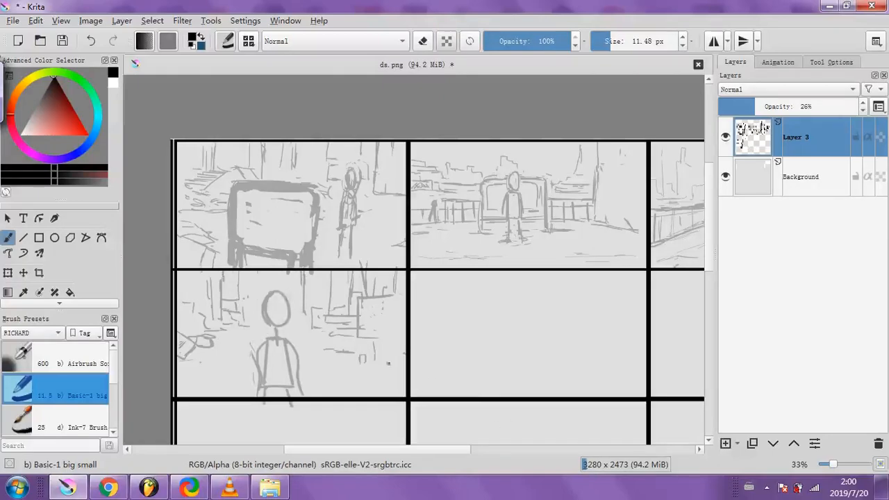
left_click_drag(313, 331, 325, 332)
Erase the new background on both sides of the figure with a 209.57 px eraser
left_click(643, 40)
left_click(423, 41)
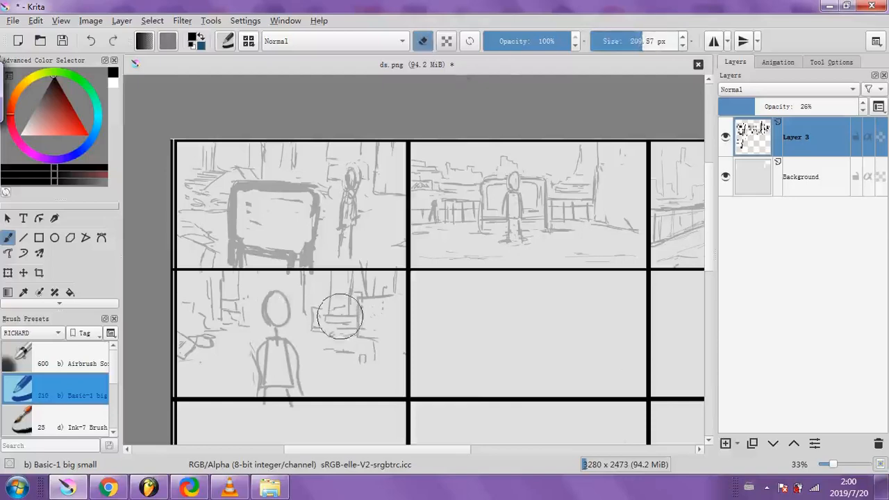
mouse_move(374, 344)
left_mouse_down()
mouse_move(358, 303)
mouse_move(365, 308)
mouse_move(189, 343)
mouse_move(196, 319)
mouse_move(224, 307)
left_mouse_up()
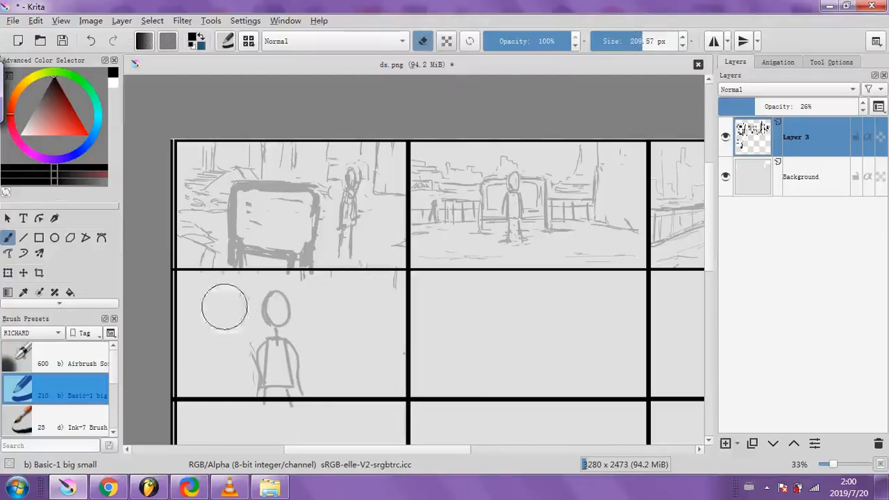
left_click(423, 40)
Draw a low horizontal ground line on both sides of the figure with a 5.18 px brush
left_click(605, 41)
left_click_drag(179, 380, 253, 381)
left_click_drag(307, 382, 404, 384)
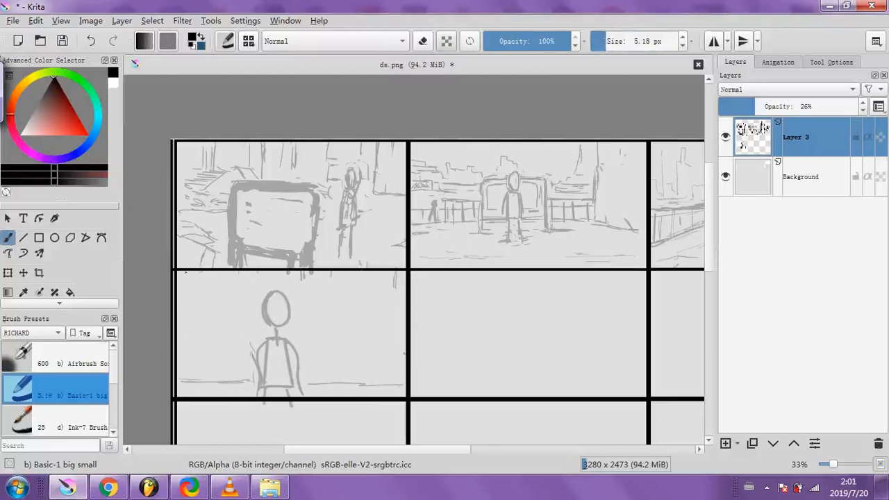
Sketch a stepped building outline with tall vertical edges left of the figure
left_click_drag(192, 281, 231, 347)
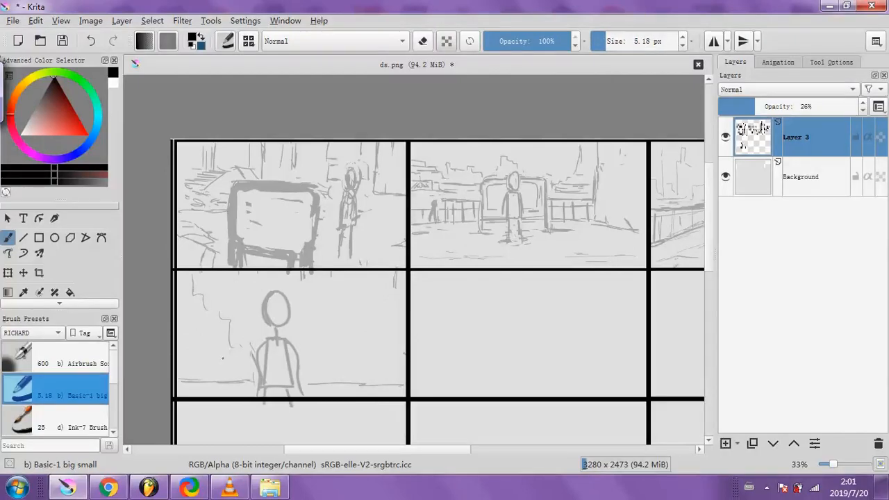
mouse_move(177, 321)
left_mouse_down()
mouse_move(193, 321)
mouse_move(190, 387)
left_mouse_up()
mouse_move(202, 324)
left_mouse_down()
mouse_move(206, 392)
mouse_move(220, 378)
left_mouse_up()
left_click_drag(224, 343, 227, 381)
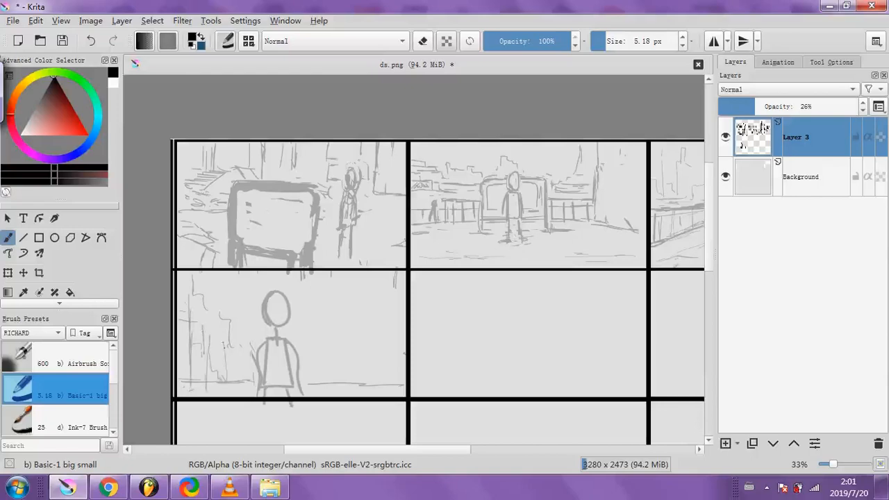
left_click_drag(224, 317, 225, 353)
mouse_move(222, 271)
left_mouse_down()
mouse_move(221, 335)
mouse_move(206, 324)
mouse_move(187, 337)
mouse_move(201, 325)
mouse_move(206, 370)
left_mouse_up()
Erase stray lines in the building left of the figure with a 13.93 px eraser
key("e")
left_click_drag(206, 288, 203, 328)
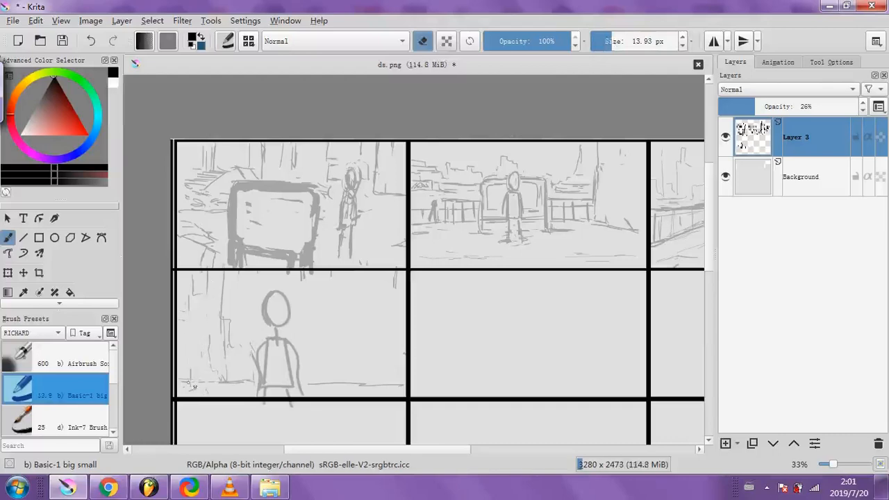
key("e")
Sketch tall vertical building edges right of the figure and another left of its head with a 5.18 px brush
left_click(617, 41)
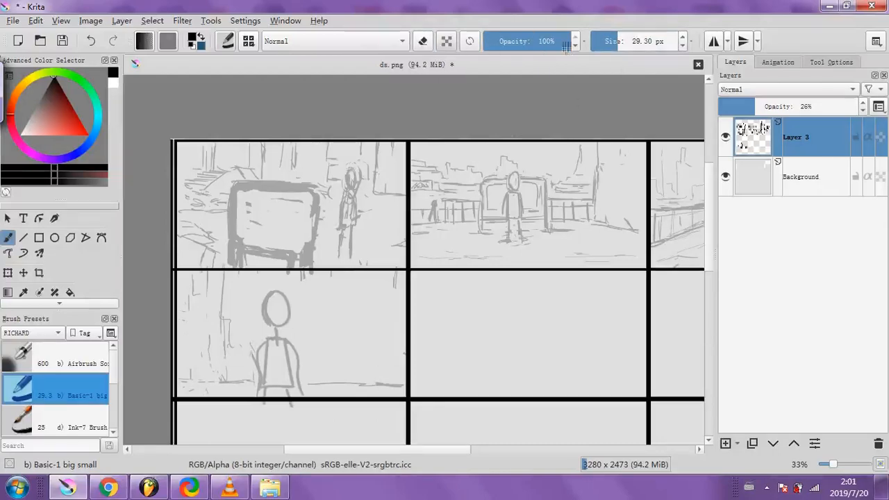
left_click(604, 41)
mouse_move(308, 383)
left_mouse_down()
mouse_move(404, 385)
mouse_move(376, 318)
mouse_move(382, 252)
left_mouse_up()
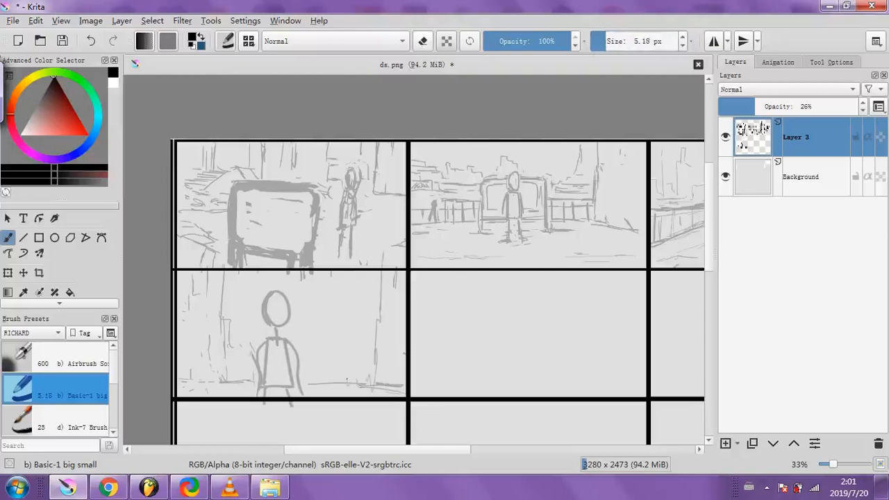
left_click_drag(349, 361, 353, 275)
mouse_move(334, 375)
left_mouse_down()
mouse_move(326, 382)
mouse_move(332, 351)
mouse_move(351, 380)
mouse_move(345, 275)
mouse_move(357, 317)
mouse_move(359, 273)
mouse_move(324, 362)
mouse_move(326, 289)
left_mouse_up()
left_click_drag(233, 345, 232, 271)
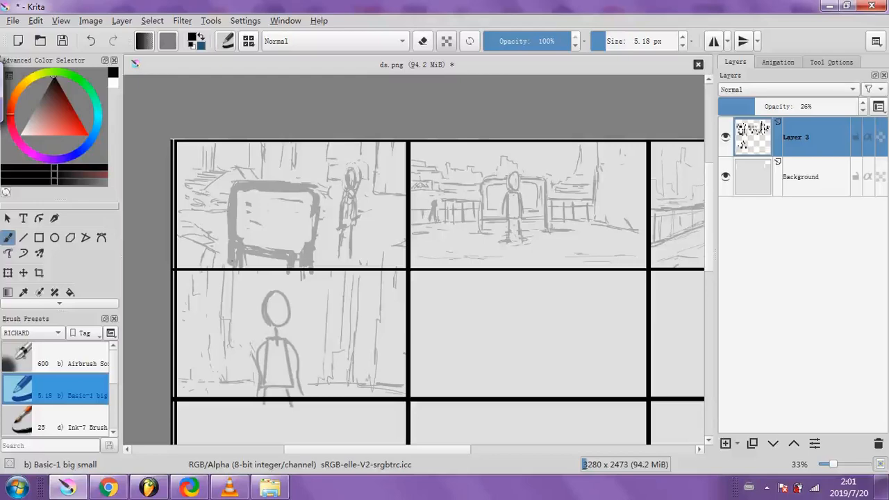
Add a low block near the panel's left edge and a shorter wall edge just right of the figure
left_click_drag(213, 350, 216, 381)
mouse_move(208, 353)
left_mouse_down()
mouse_move(202, 335)
mouse_move(202, 386)
left_mouse_up()
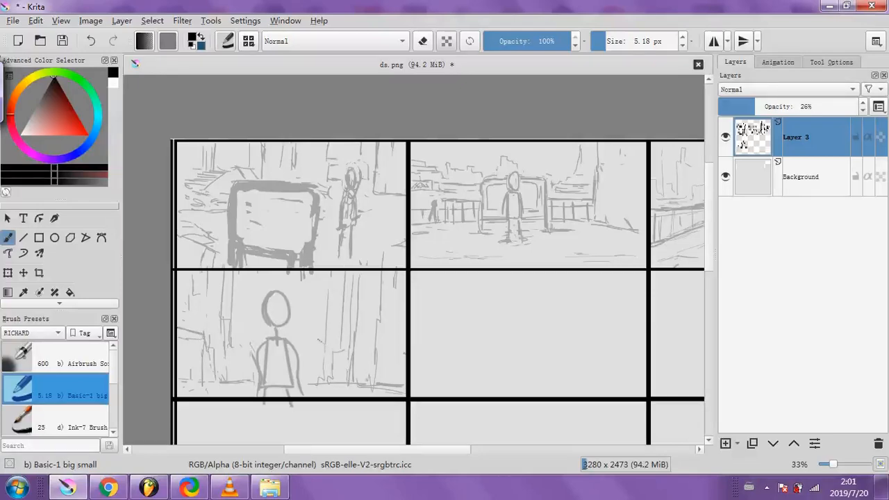
left_click_drag(318, 336, 316, 386)
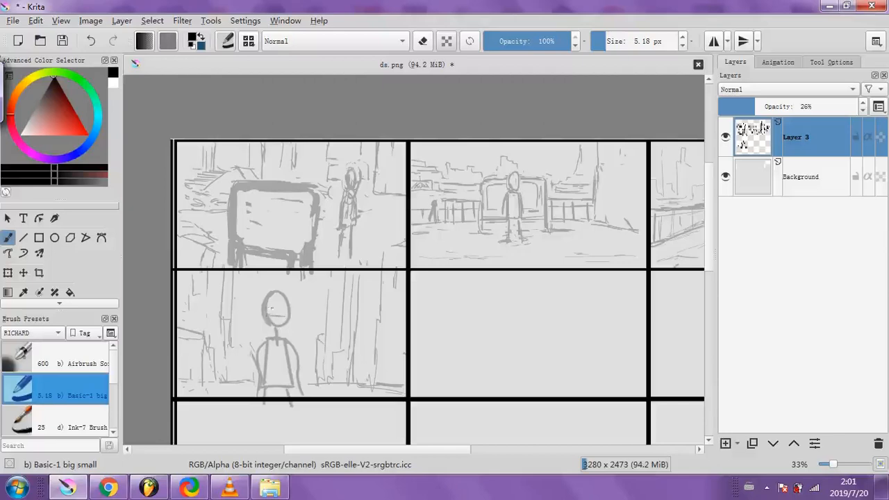
Sketch the figure's face with guidelines and round eyes, clean up its lines with the eraser, and reshape the head outline
mouse_move(274, 308)
left_mouse_down()
mouse_move(286, 308)
mouse_move(276, 323)
mouse_move(285, 310)
mouse_move(287, 324)
left_mouse_up()
left_click(423, 42)
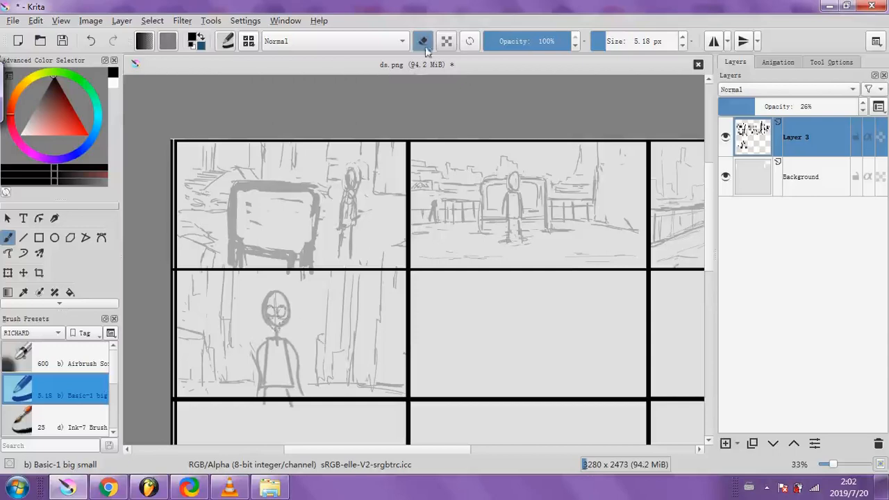
left_click_drag(267, 313, 266, 306)
key("e")
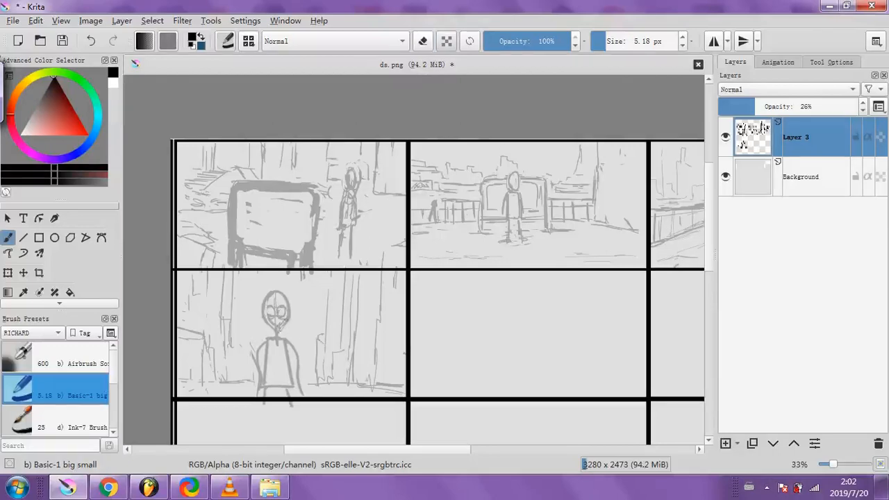
mouse_move(264, 311)
left_mouse_down()
mouse_move(262, 323)
mouse_move(263, 292)
mouse_move(283, 289)
left_mouse_up()
Trim the outer arm lines with the eraser and redraw slimmer shoulders and arms with a 9.34 px brush
key("e")
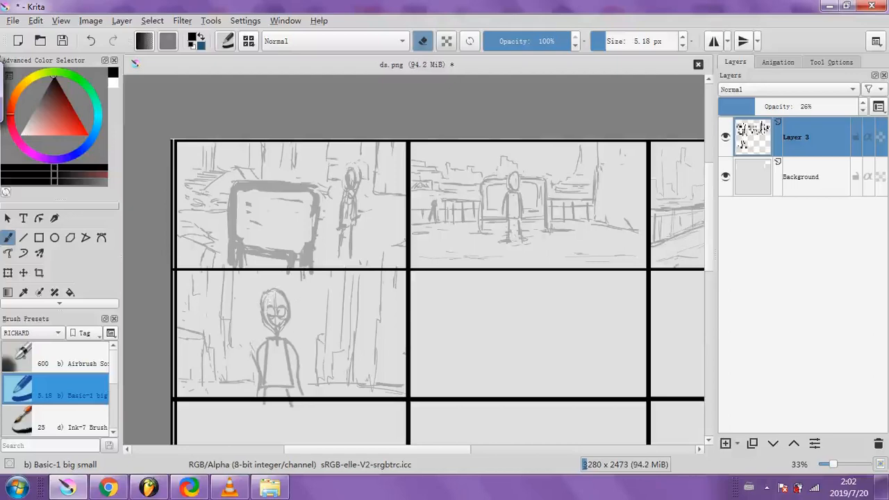
left_click_drag(257, 350, 257, 372)
left_click(609, 41)
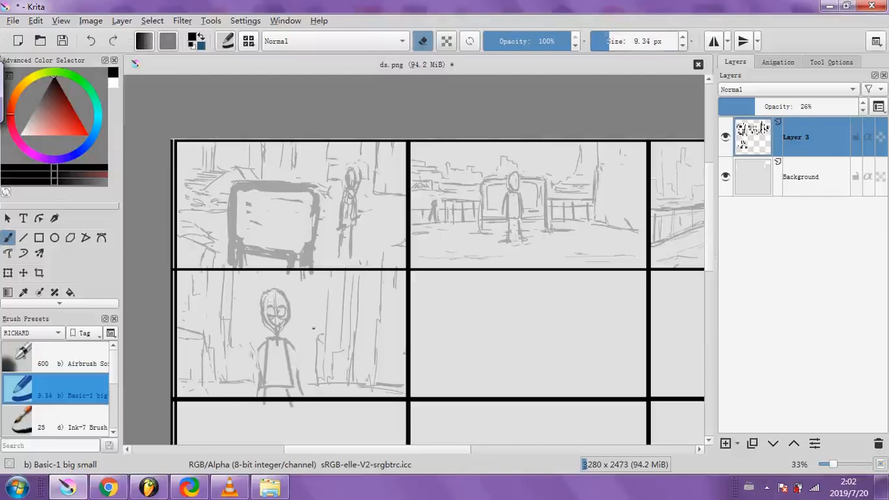
left_click(427, 44)
left_click_drag(289, 343, 298, 374)
left_click_drag(260, 348, 258, 384)
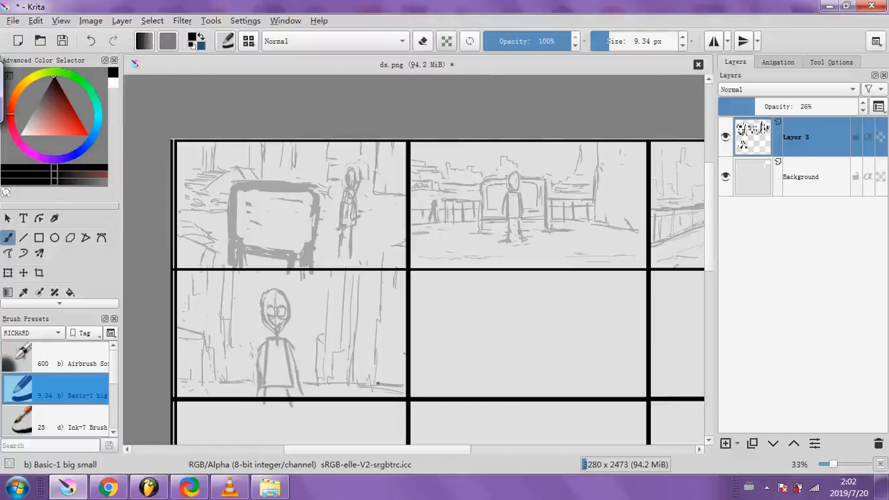
Darken the ground lines on both sides of the figure and the low block at the panel's left edge
mouse_move(398, 388)
left_mouse_down()
mouse_move(369, 386)
mouse_move(402, 388)
left_mouse_up()
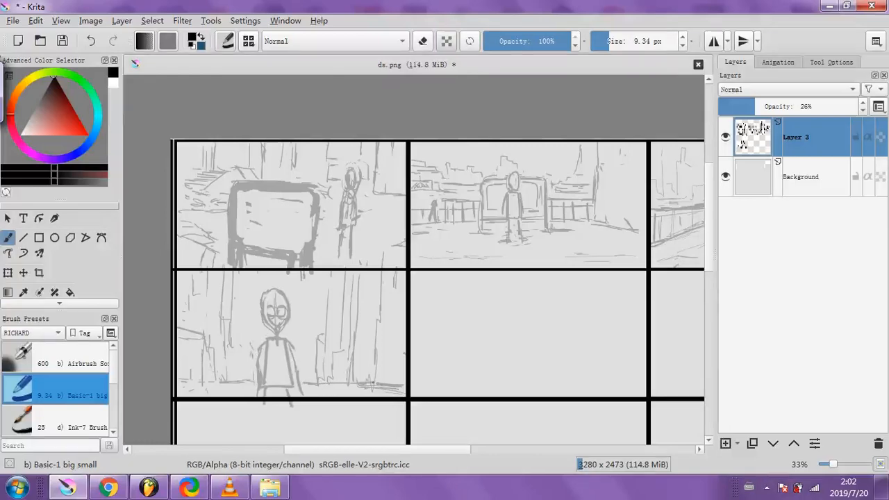
mouse_move(241, 383)
left_mouse_down()
mouse_move(178, 389)
mouse_move(197, 339)
mouse_move(180, 339)
left_mouse_up()
left_click_drag(210, 380, 220, 380)
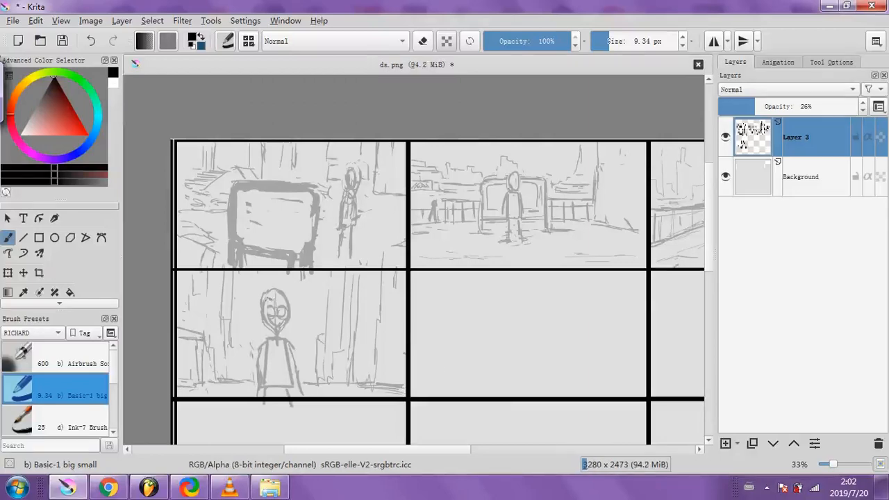
Sketch short spiky hair on the figure's head and thin its outline with the eraser
mouse_move(271, 297)
left_mouse_down()
mouse_move(257, 310)
mouse_move(264, 287)
mouse_move(287, 296)
mouse_move(269, 287)
mouse_move(279, 286)
mouse_move(295, 303)
left_mouse_up()
key("e")
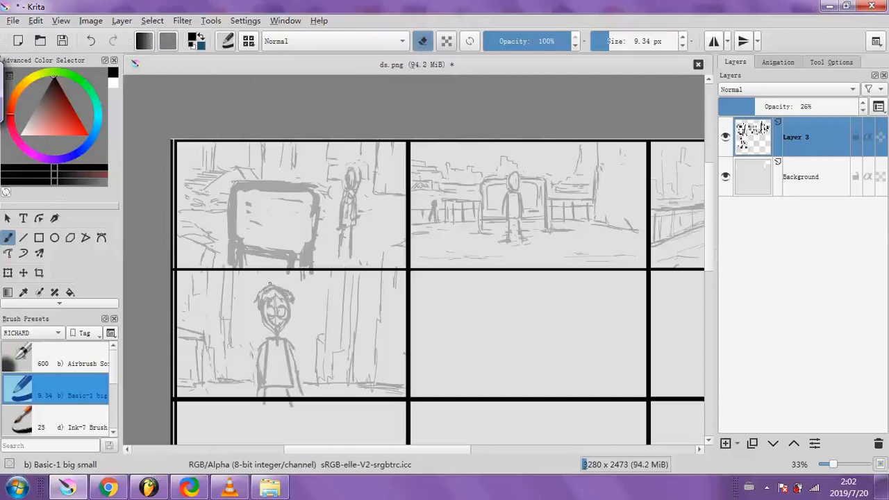
mouse_move(286, 292)
left_mouse_down()
mouse_move(266, 285)
mouse_move(257, 301)
left_mouse_up()
mouse_move(281, 287)
left_mouse_down()
mouse_move(291, 294)
mouse_move(261, 288)
mouse_move(294, 300)
left_mouse_up()
key("e")
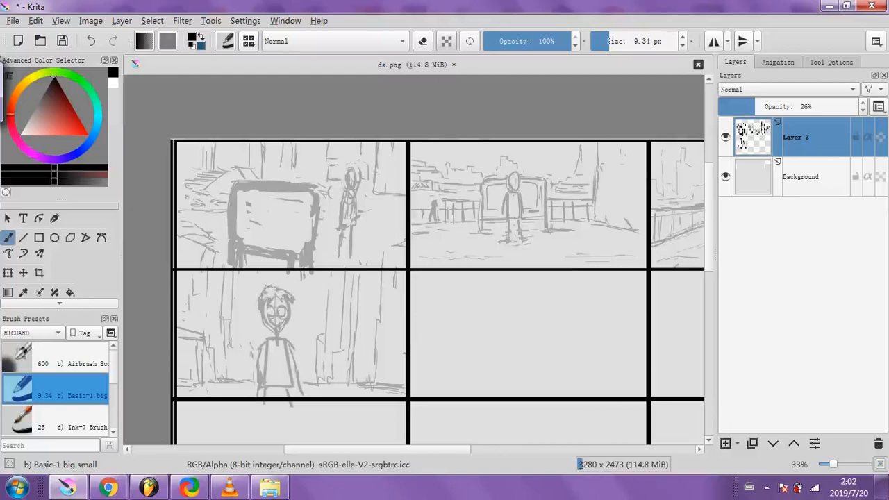
Erase the figure's round eyes, redraw them as narrow slanted lines with a 1.44 px brush, and trim the lower face with a 12.67 px eraser
key("e")
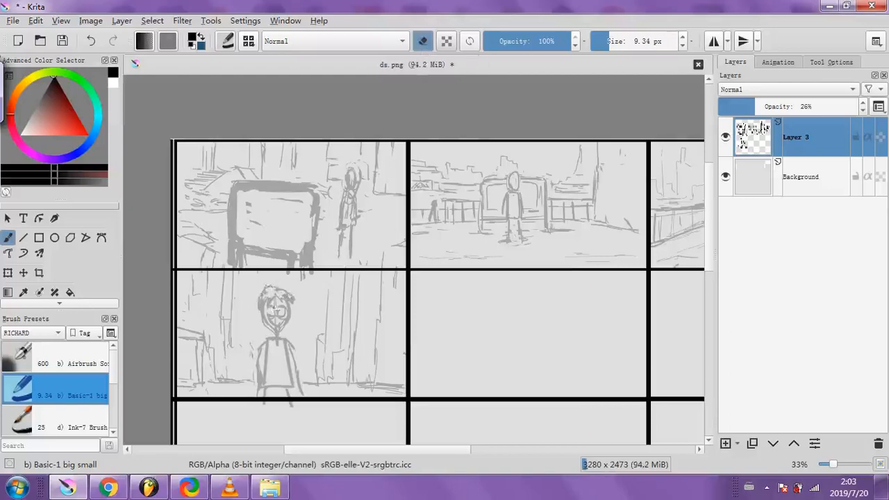
left_click(422, 41)
left_click(601, 42)
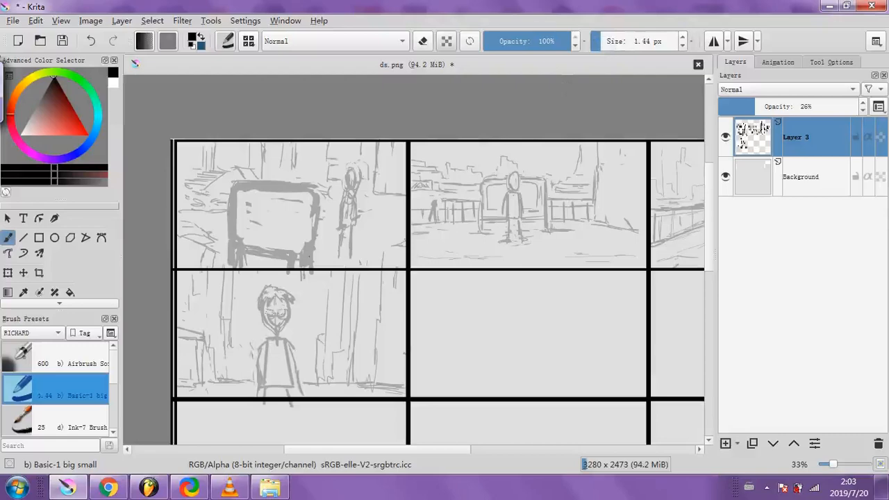
left_click(422, 41)
left_click(611, 42)
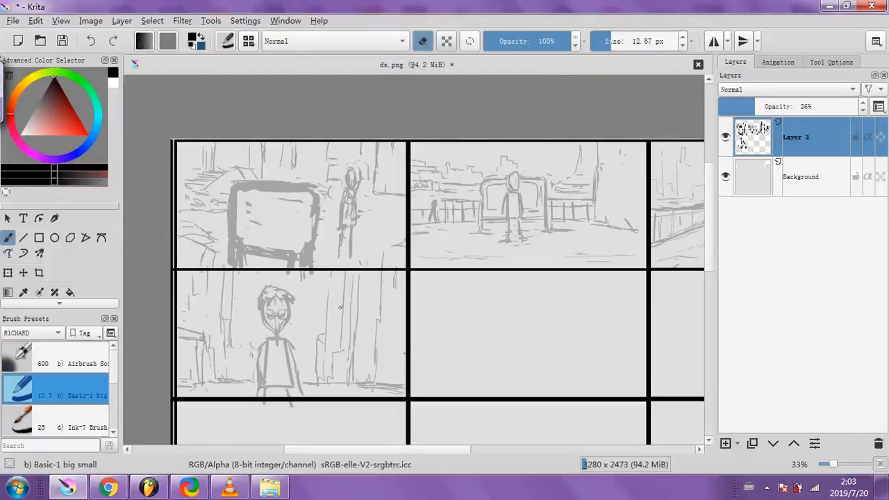
left_click_drag(278, 324, 271, 320)
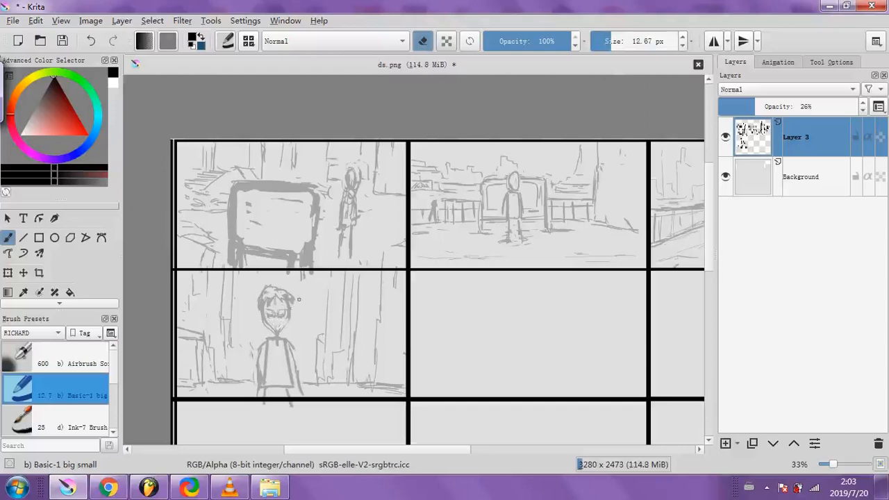
Darken the eye and brow lines on the figure's face with a 4.53 px brush
left_click(422, 42)
left_click(594, 42)
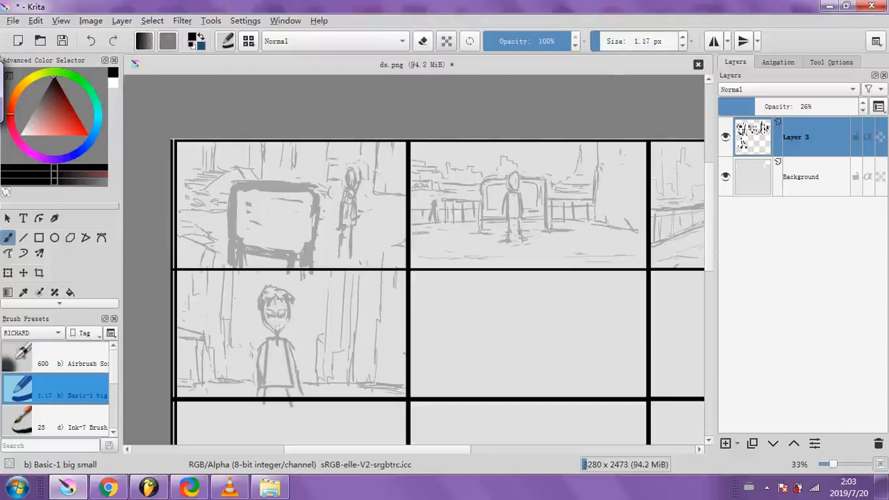
left_click(604, 42)
left_click_drag(279, 310, 286, 306)
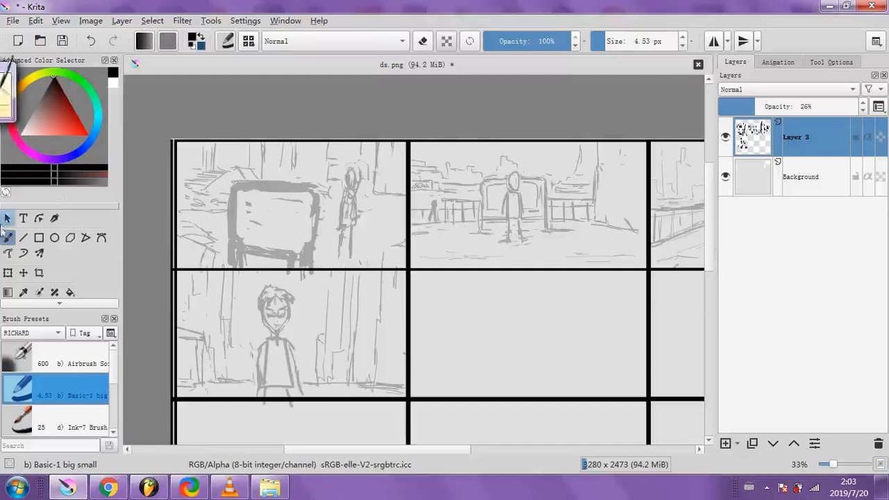
Select the figure's head with a rectangular selection, scale it down slightly, and deselect
left_click(26, 305)
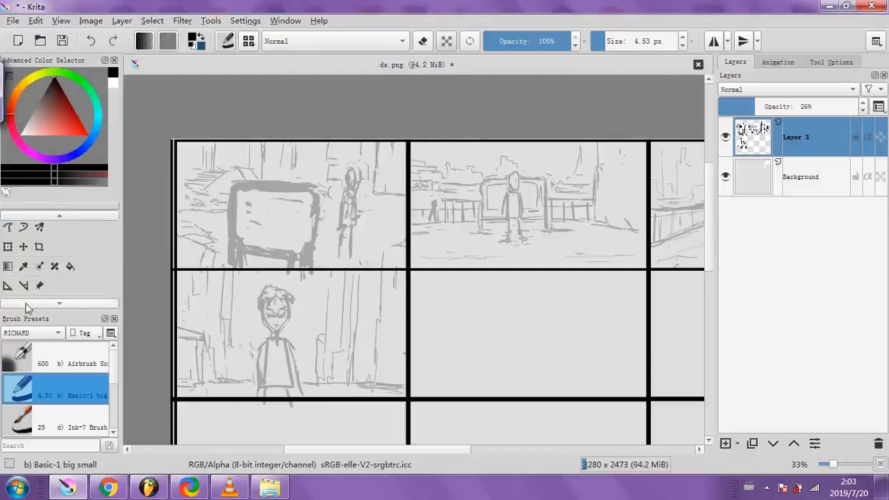
left_click(26, 306)
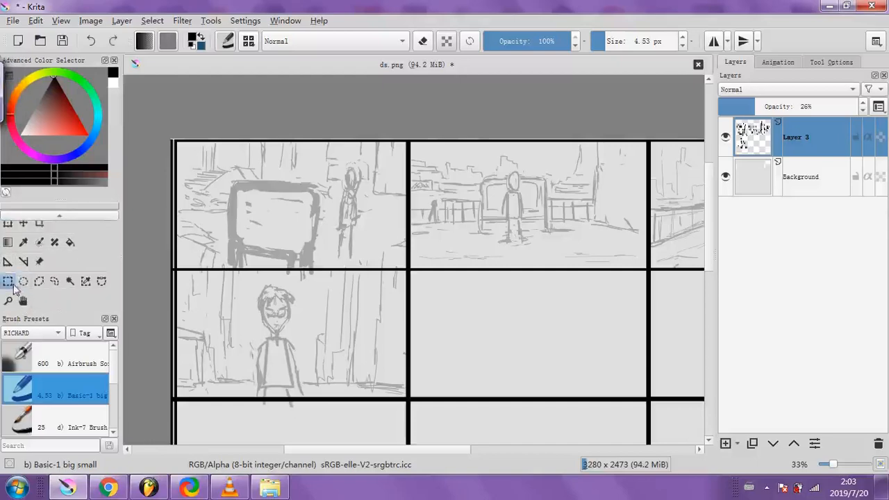
left_click(10, 283)
left_click_drag(252, 282, 298, 332)
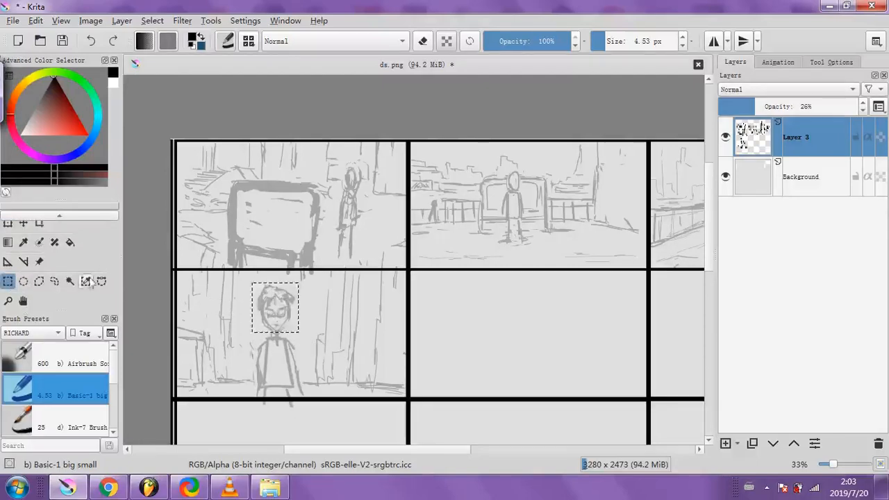
left_click(8, 223)
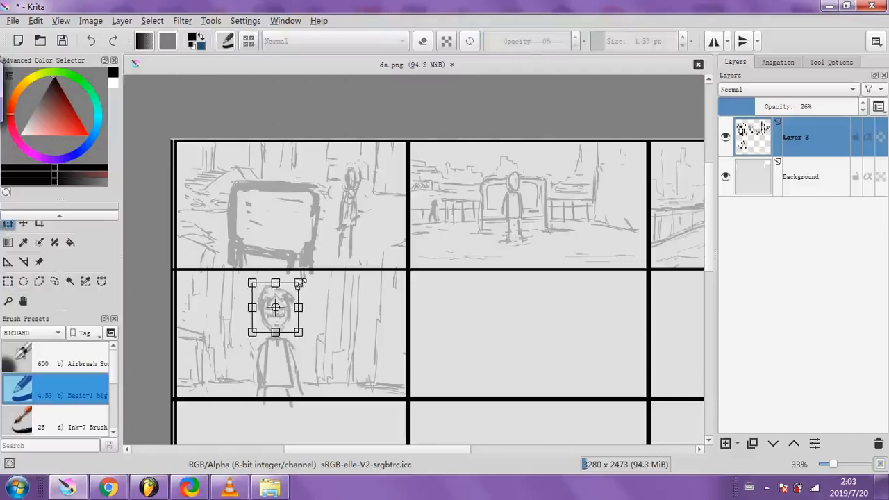
mouse_move(299, 284)
left_mouse_down()
mouse_move(279, 313)
mouse_move(295, 288)
left_mouse_up()
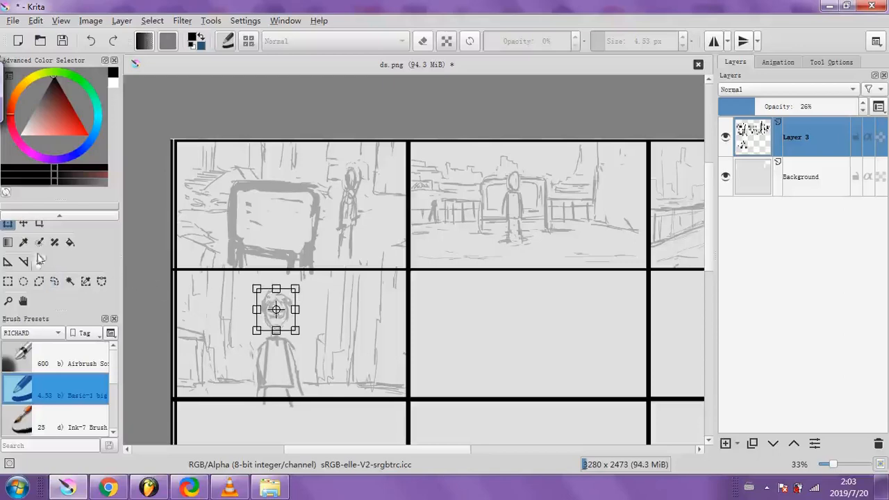
left_click(23, 242)
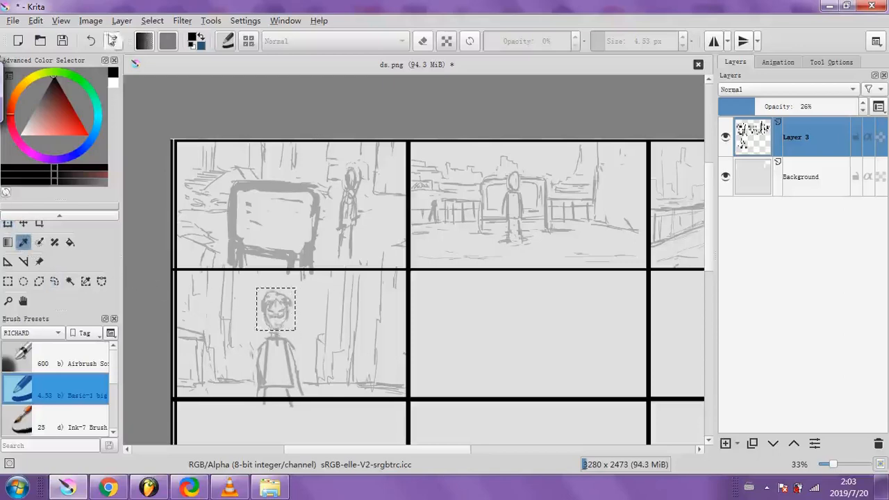
left_click(152, 20)
left_click(173, 53)
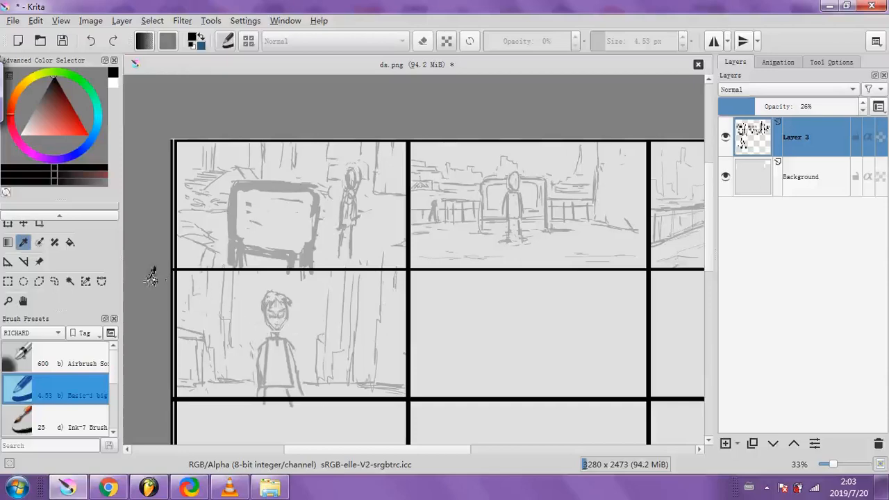
Return to the freehand brush at 7.48 px and erase the hair and facial lines inside the figure's head
left_click(61, 216)
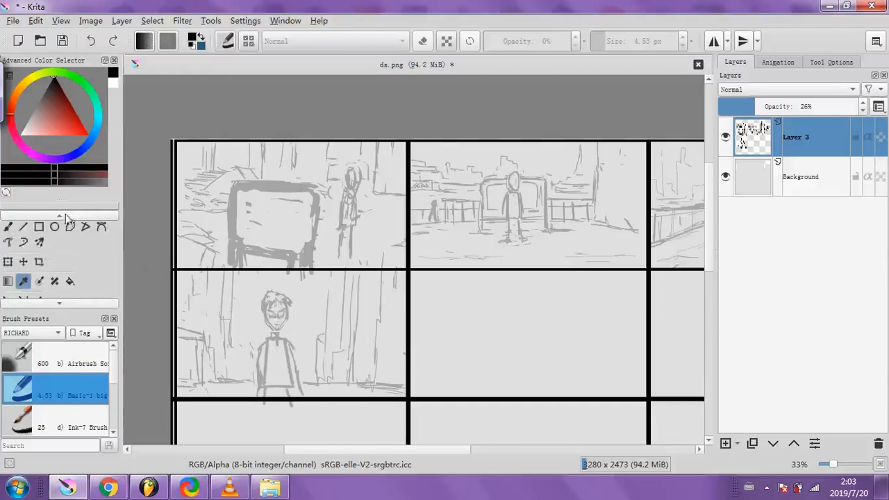
left_click(8, 227)
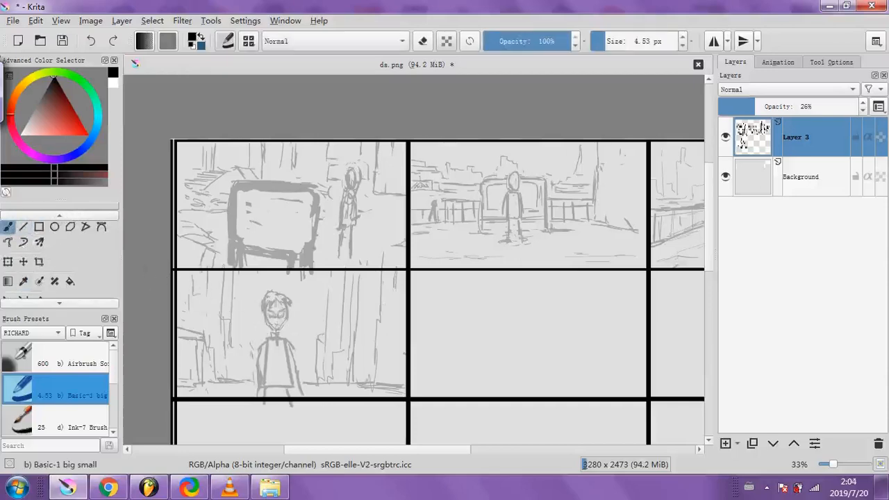
left_click(608, 43)
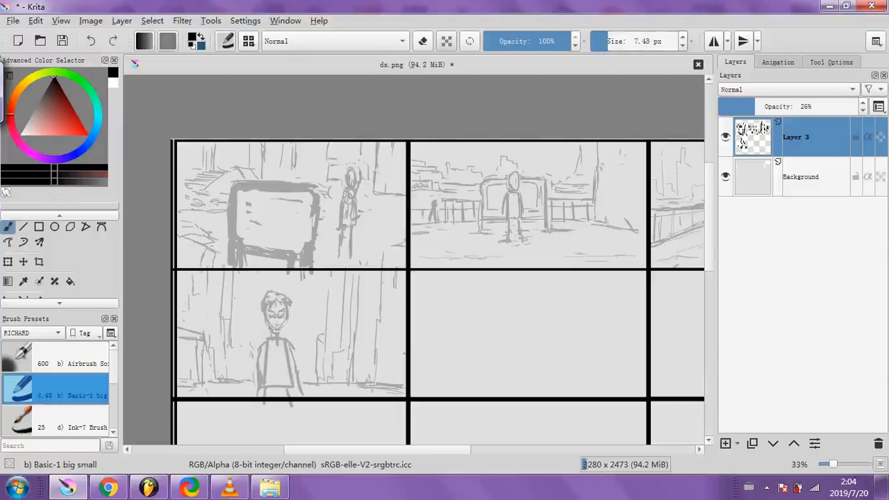
mouse_move(270, 298)
left_mouse_down()
mouse_move(285, 326)
mouse_move(273, 316)
mouse_move(279, 305)
mouse_move(286, 317)
mouse_move(276, 298)
mouse_move(264, 321)
left_mouse_up()
left_click(422, 43)
left_click(425, 44)
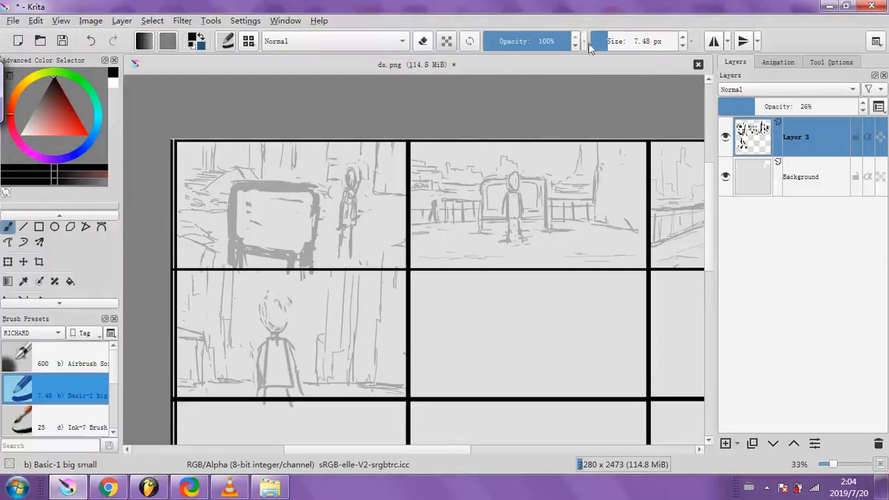
Paint the figure's head, torso and arms as a solid silhouette with a 33.80 px brush
left_click(619, 42)
mouse_move(266, 322)
left_mouse_down()
mouse_move(284, 302)
mouse_move(267, 317)
mouse_move(286, 340)
mouse_move(270, 344)
mouse_move(255, 368)
mouse_move(277, 339)
mouse_move(293, 355)
mouse_move(263, 341)
mouse_move(267, 390)
mouse_move(270, 358)
mouse_move(290, 383)
mouse_move(277, 398)
mouse_move(297, 359)
mouse_move(297, 370)
mouse_move(261, 347)
left_mouse_up()
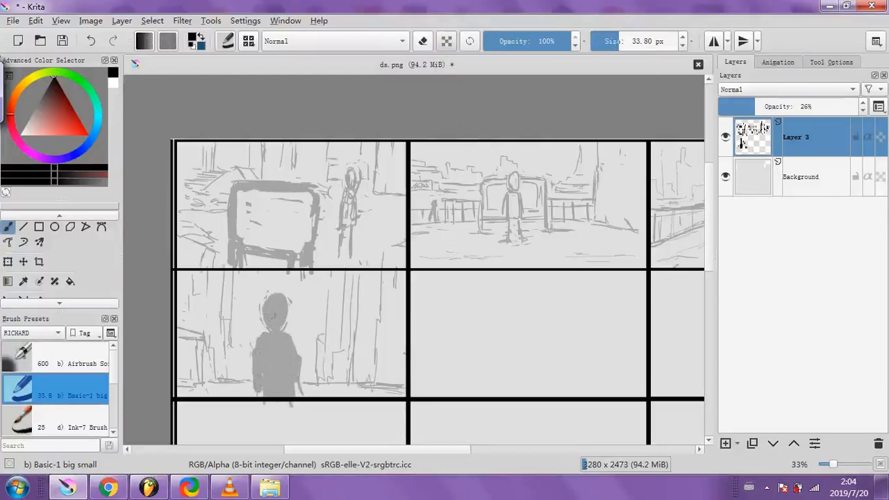
mouse_move(263, 306)
left_mouse_down()
mouse_move(272, 296)
mouse_move(287, 300)
mouse_move(279, 287)
mouse_move(279, 325)
left_mouse_up()
mouse_move(605, 470)
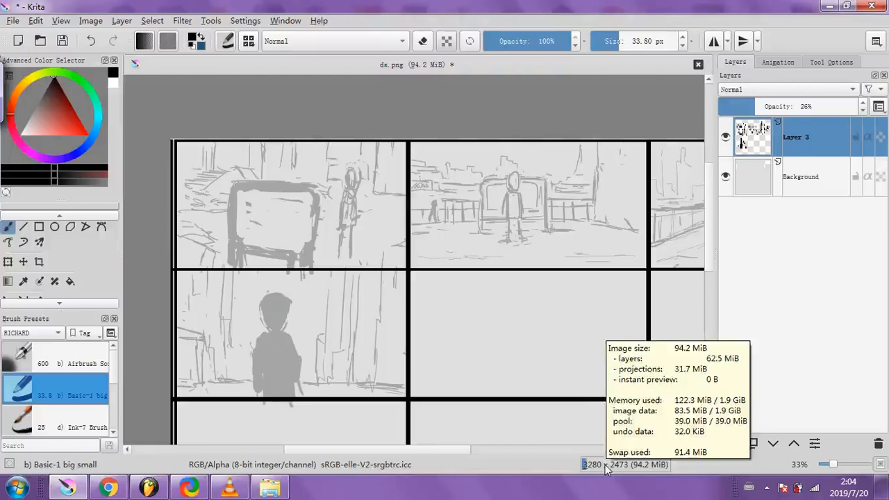
left_click(601, 42)
left_click_drag(480, 304, 477, 307)
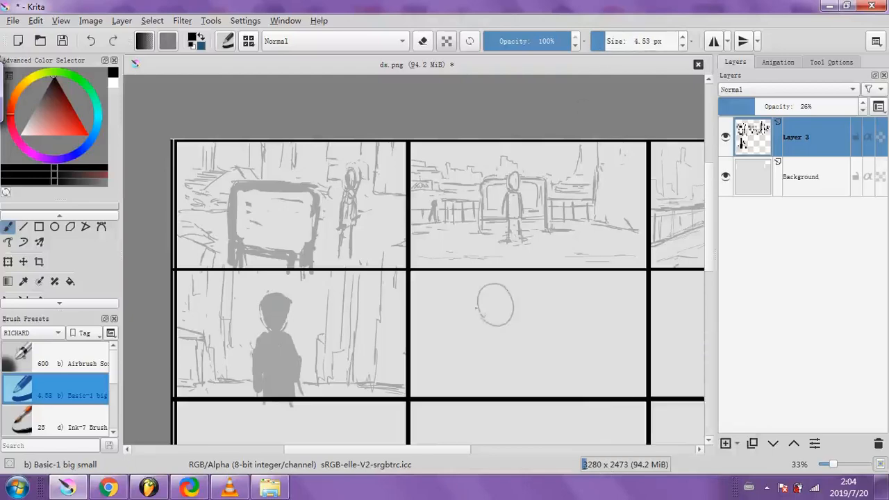
mouse_move(483, 346)
left_mouse_down()
mouse_move(538, 327)
mouse_move(539, 384)
left_mouse_up()
left_click_drag(534, 330, 512, 349)
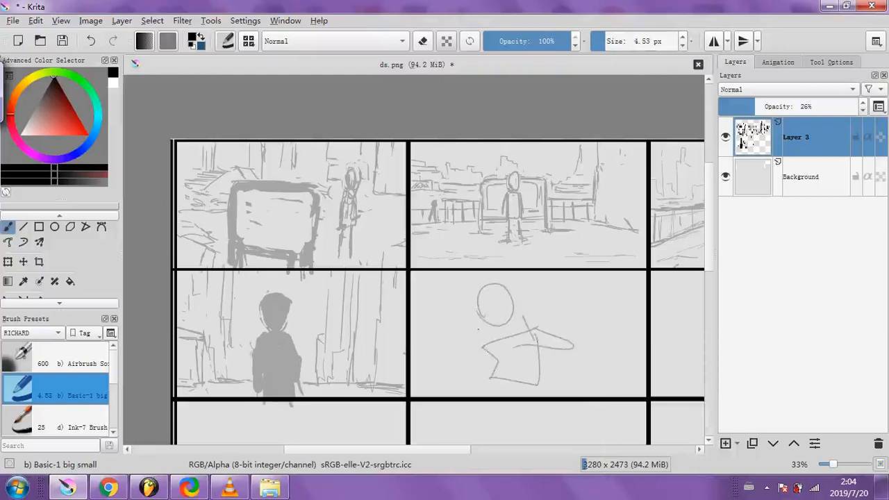
left_click_drag(482, 312, 437, 295)
left_click(93, 41)
left_click(93, 41)
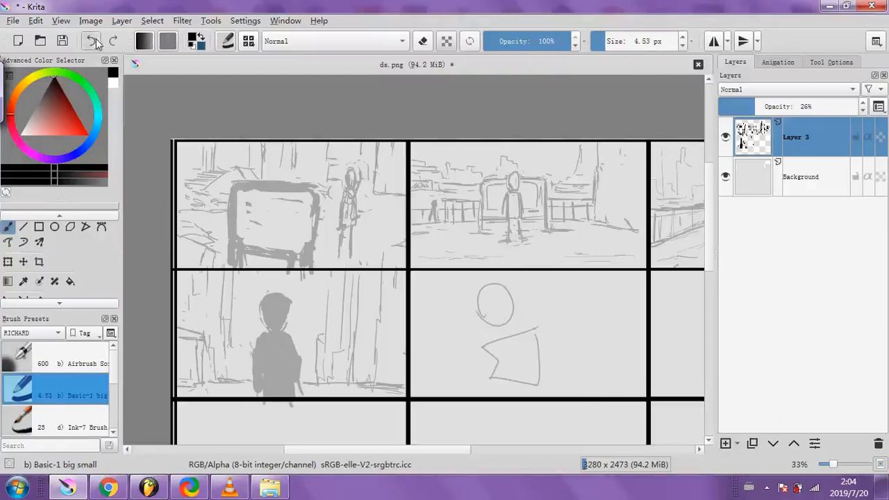
left_click(96, 41)
left_click(91, 41)
left_click(91, 41)
left_click(91, 41)
left_click(91, 41)
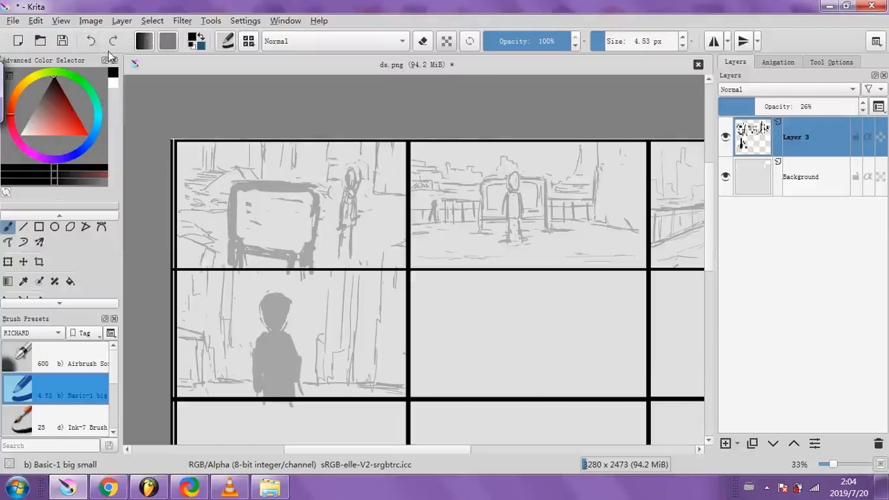
Paint a small solid figure blob and a tall vertical bar beside it in the second row's second panel, using brushes up to 47.01 px
left_click(629, 42)
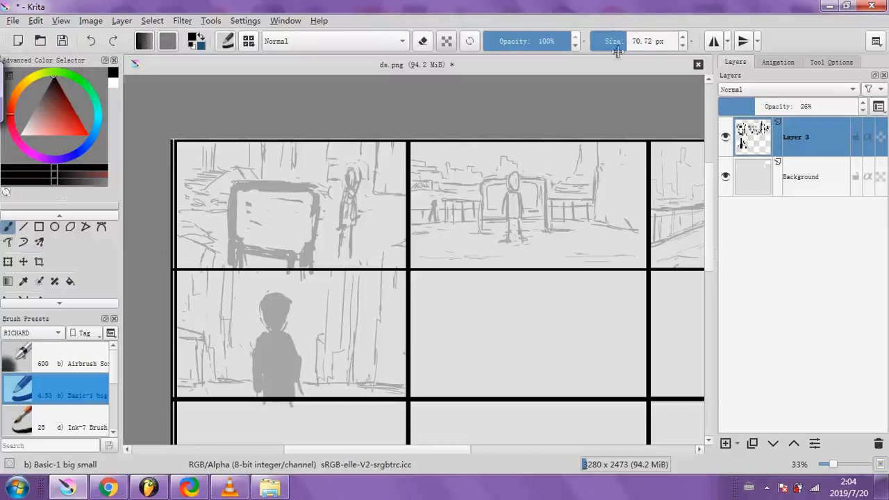
left_click(615, 42)
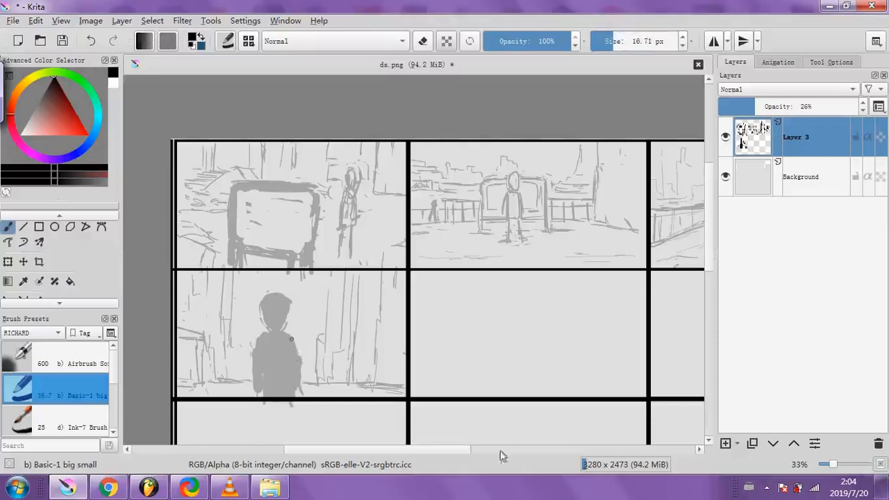
left_click_drag(421, 452, 473, 464)
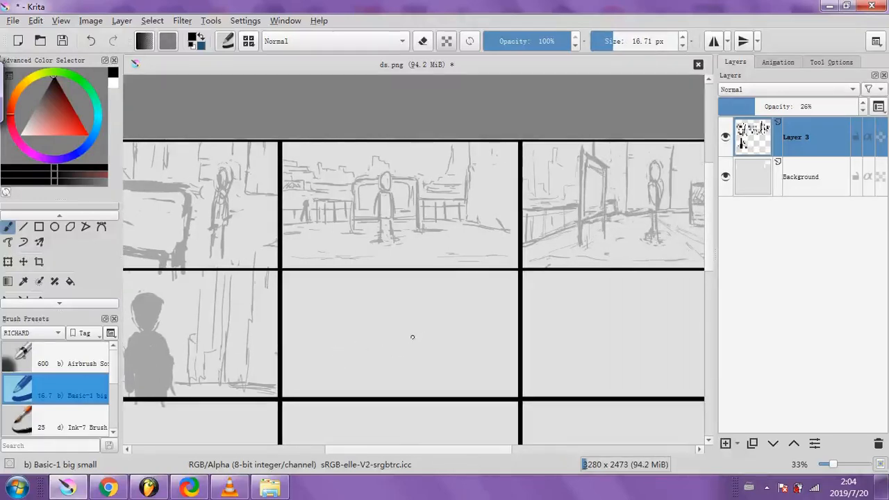
mouse_move(412, 336)
left_mouse_down()
mouse_move(420, 314)
mouse_move(408, 343)
mouse_move(418, 333)
mouse_move(419, 345)
mouse_move(423, 318)
mouse_move(423, 347)
left_mouse_up()
left_click(622, 41)
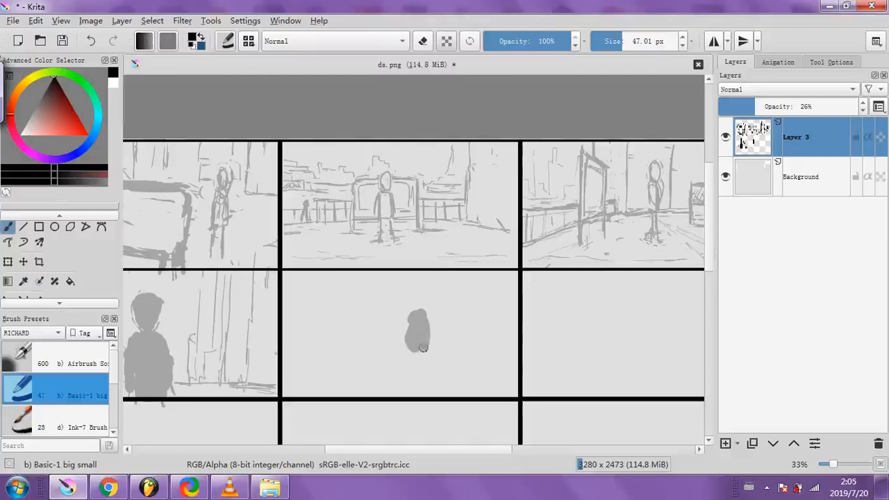
mouse_move(337, 311)
left_mouse_down()
mouse_move(337, 355)
mouse_move(336, 294)
left_mouse_up()
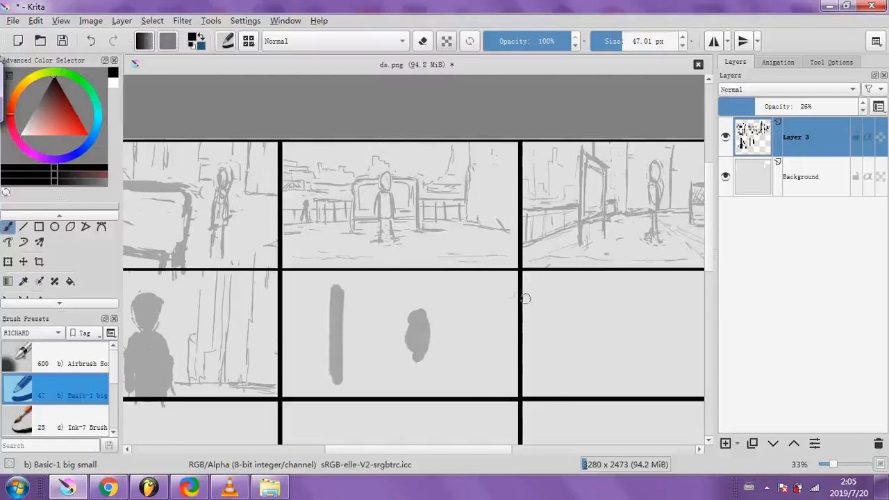
Sketch thin vertical building lines around the bar and blob with a 1.75 px brush
left_click(601, 42)
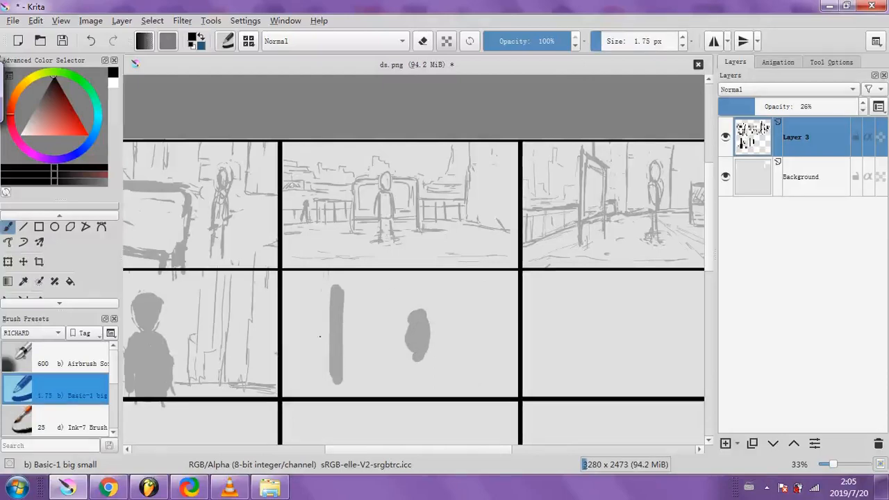
left_click_drag(316, 297, 317, 364)
left_click_drag(472, 312, 474, 329)
left_click_drag(476, 313, 478, 348)
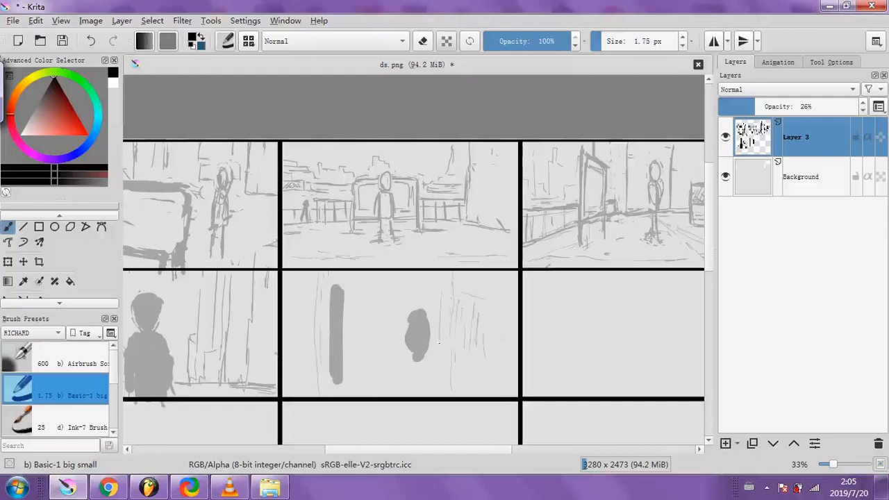
left_click_drag(379, 289, 379, 386)
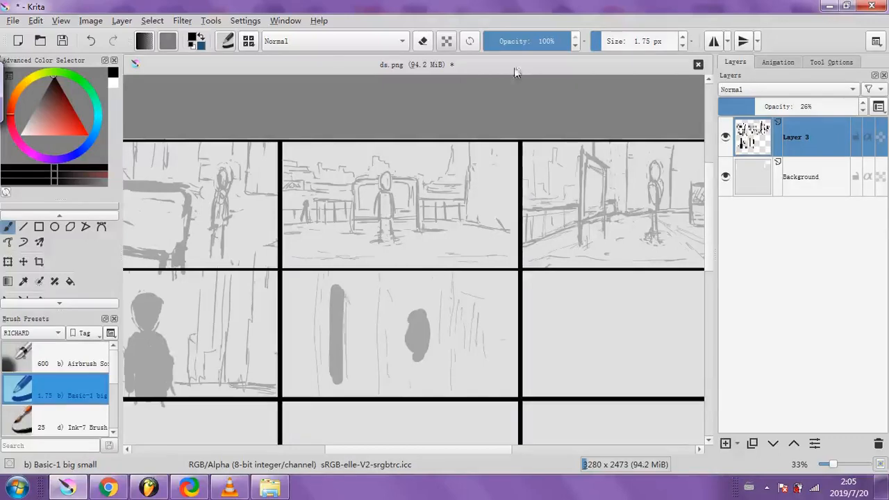
Widen the vertical bar along its inner side with pointed ends and trim its outer edge with a 27.21 px eraser
left_click_drag(597, 41, 605, 41)
mouse_move(346, 298)
left_mouse_down()
mouse_move(345, 387)
mouse_move(343, 348)
left_mouse_up()
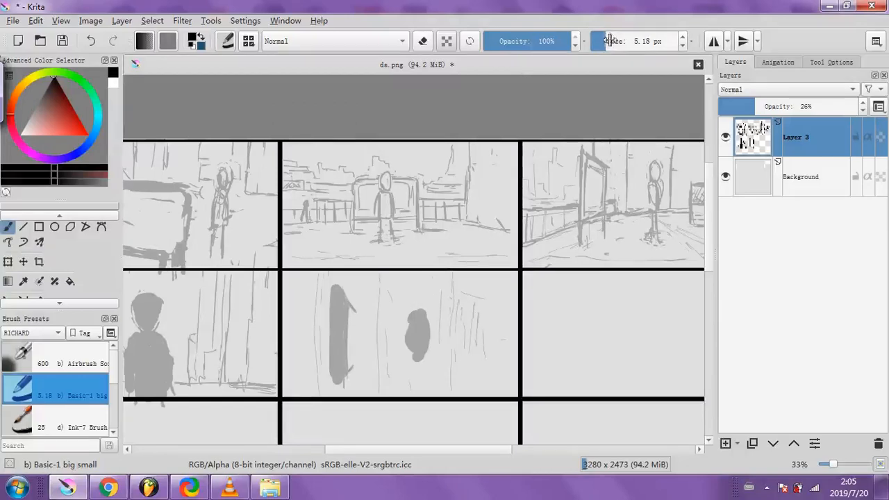
left_click(427, 40)
left_click(611, 41)
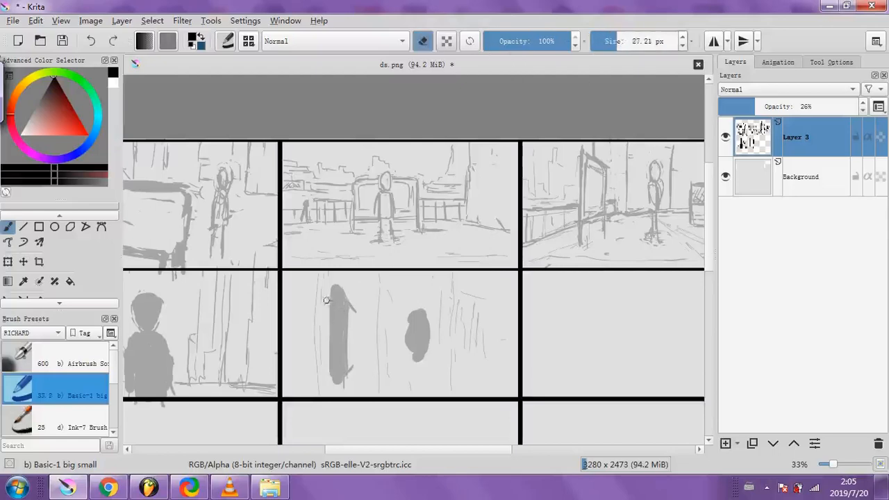
left_click_drag(328, 290, 330, 371)
Draw bold vertical lines beside the bar in the second row's second panel with a 7.48 px brush
left_click(423, 41)
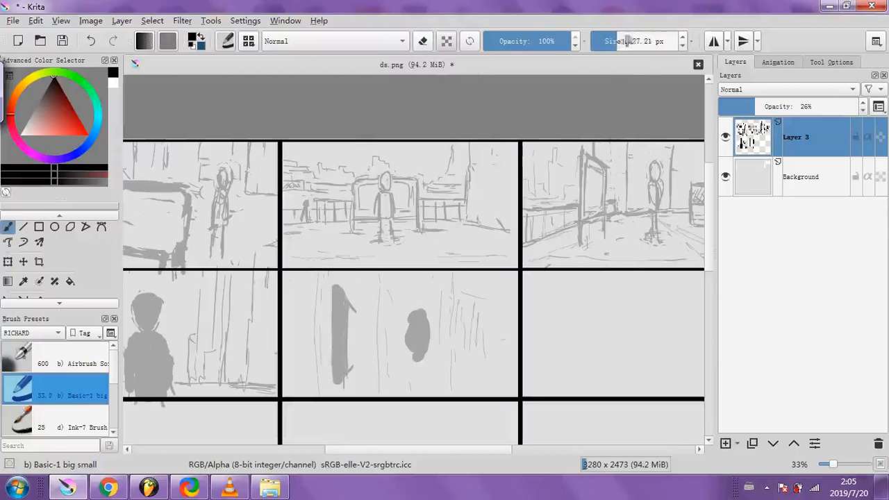
left_click(592, 43)
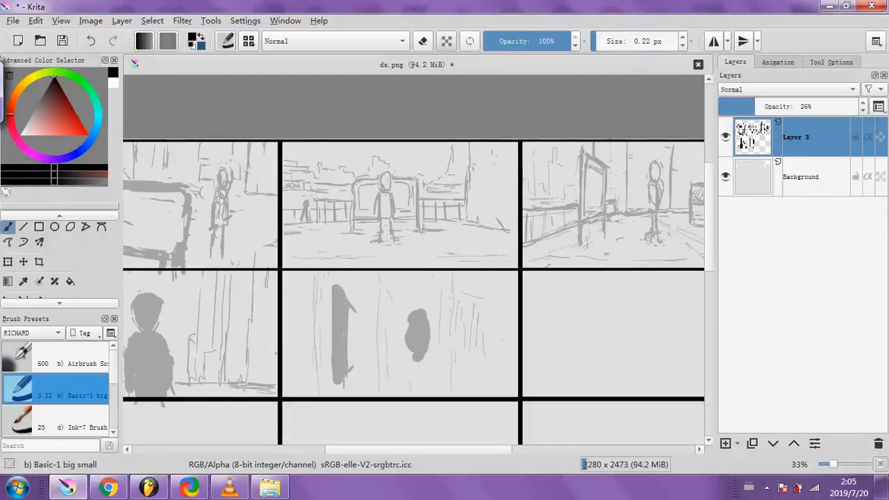
left_click(599, 43)
left_click(608, 41)
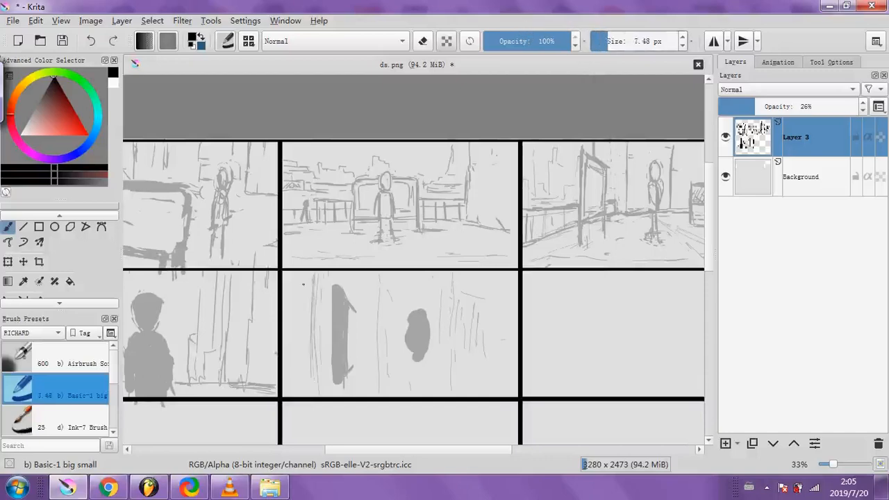
left_click_drag(312, 281, 309, 391)
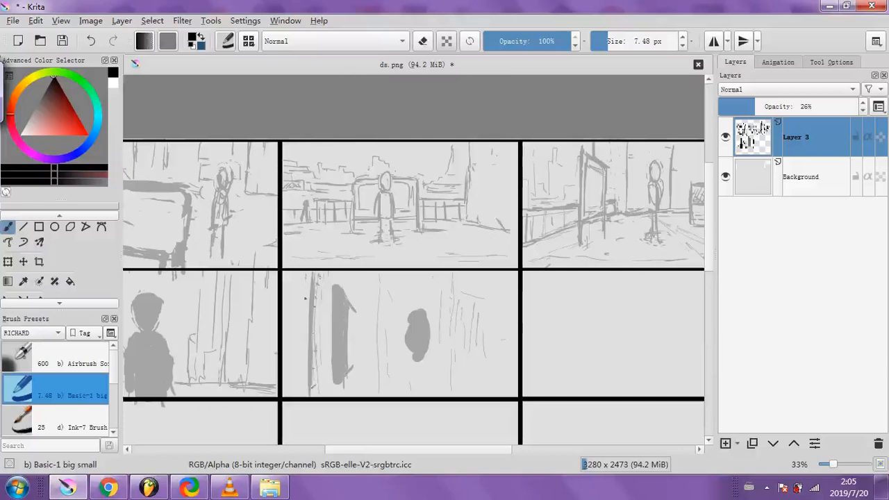
left_click_drag(306, 279, 304, 397)
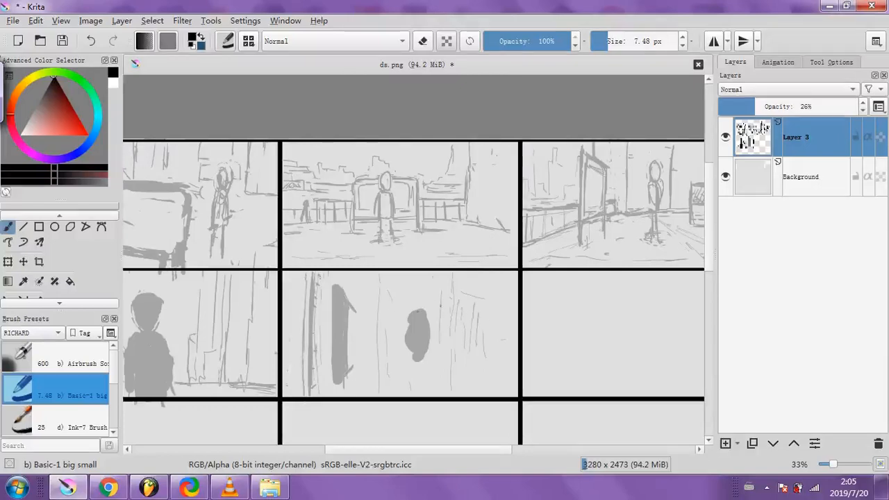
left_click_drag(365, 358, 365, 388)
Try shading translucent patches around the vertical bar and beside the figure blob with an 82.94 px brush at 36% opacity
left_click(514, 41)
left_click(625, 42)
mouse_move(402, 350)
left_mouse_down()
mouse_move(396, 325)
mouse_move(394, 337)
mouse_move(352, 327)
mouse_move(354, 357)
left_mouse_up()
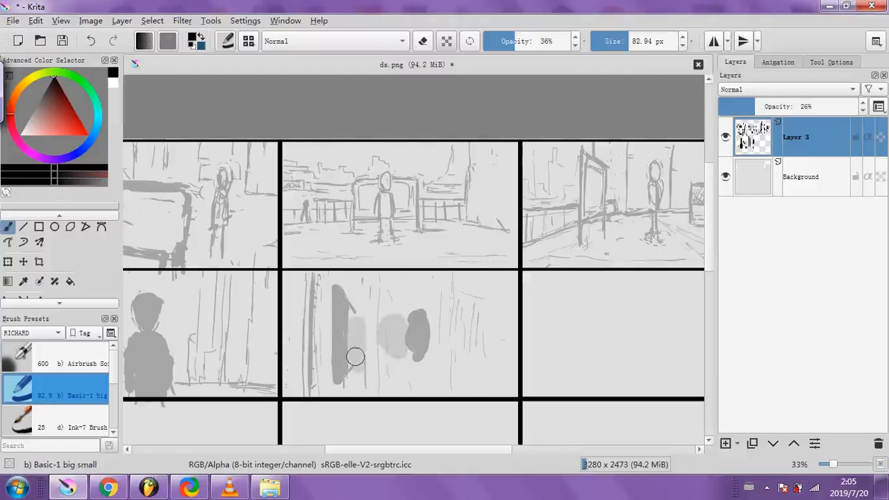
left_click(91, 43)
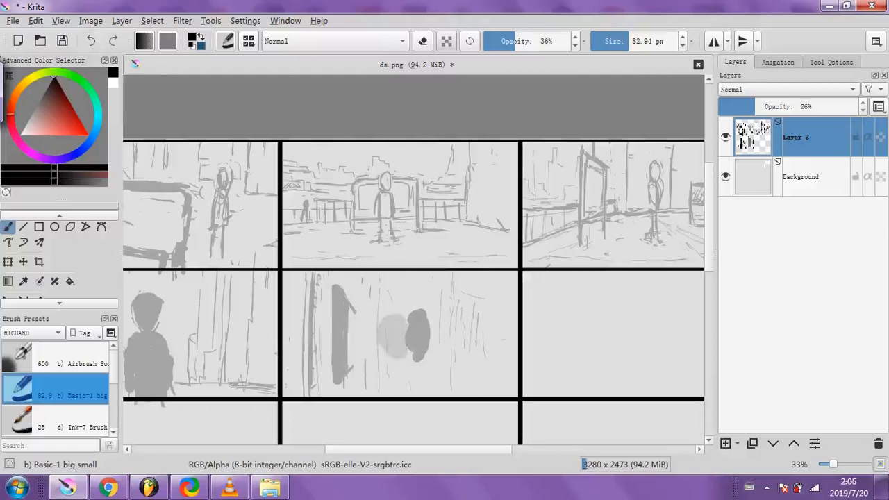
mouse_move(350, 316)
left_mouse_down()
mouse_move(321, 350)
mouse_move(314, 333)
left_mouse_up()
mouse_move(323, 298)
left_mouse_down()
mouse_move(320, 334)
mouse_move(320, 320)
left_mouse_up()
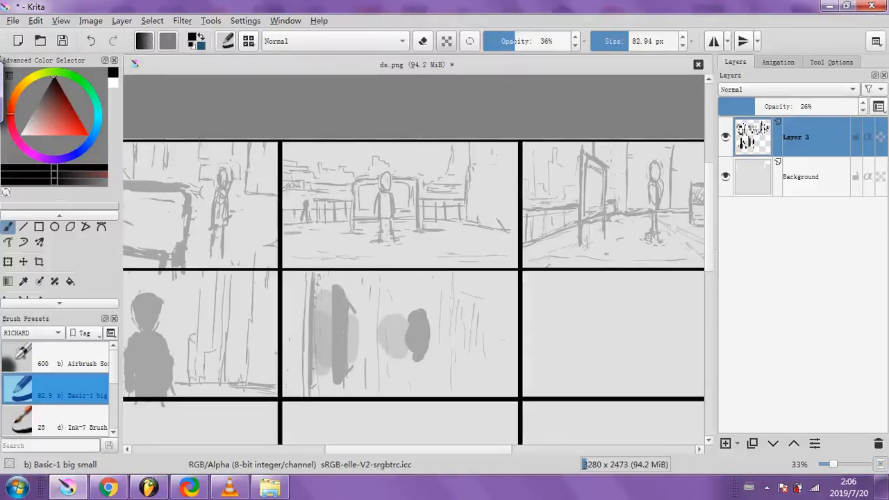
left_click(95, 42)
left_click(95, 45)
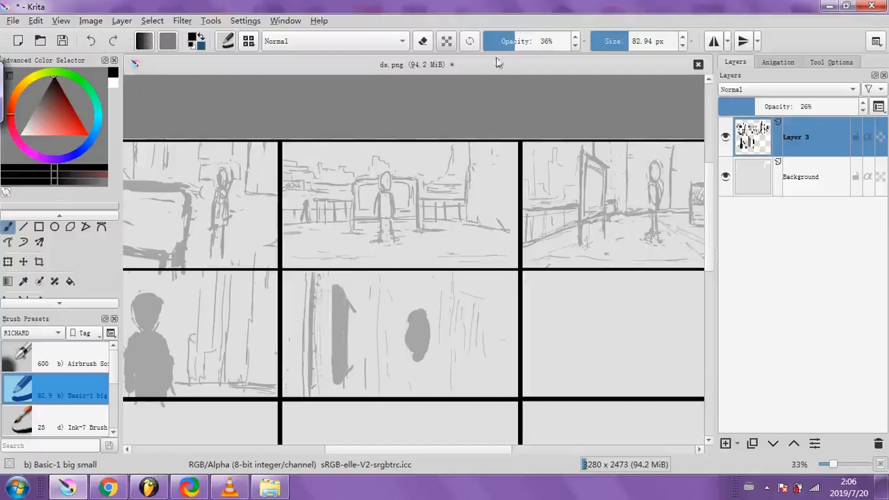
Try sketching a small rounded box and a tilted square near the building lines with a 3.94 px brush at 100% opacity
key("e")
left_click(606, 43)
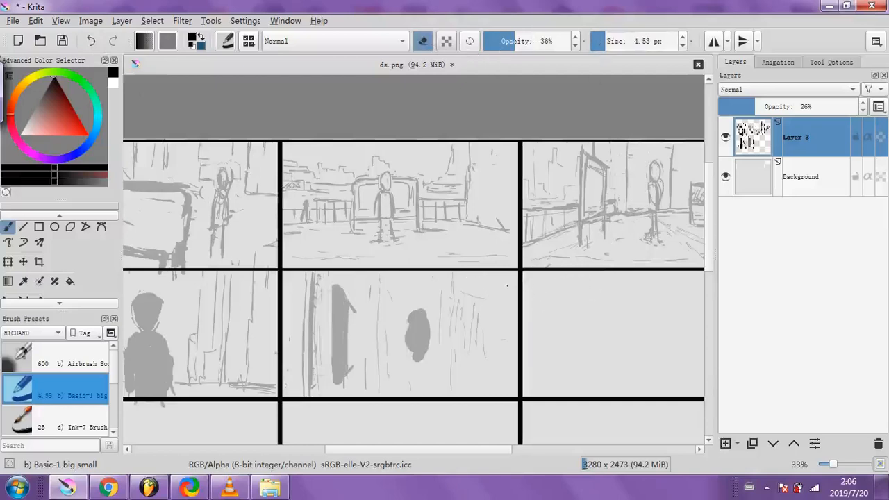
left_click(423, 43)
left_click(611, 41)
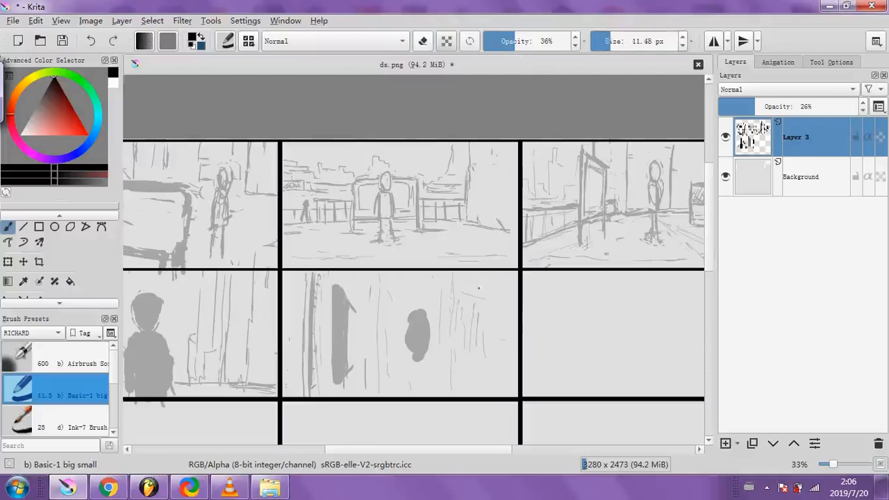
left_click_drag(513, 49, 601, 44)
left_click(604, 43)
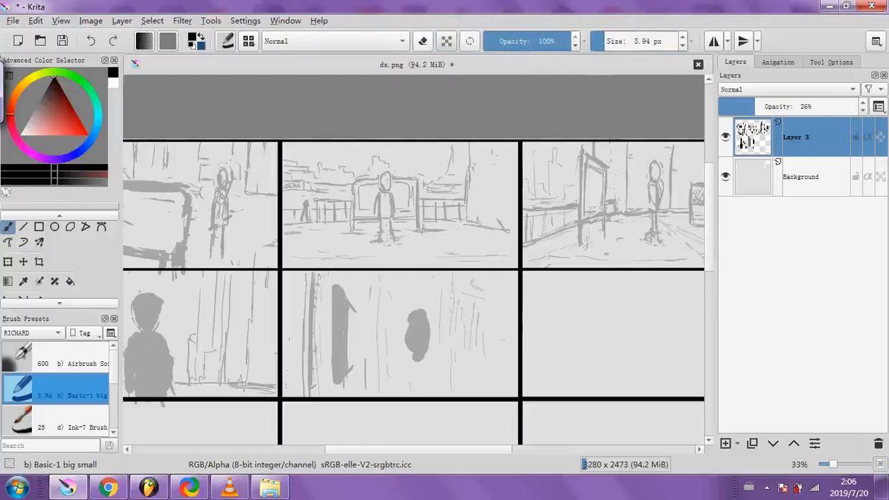
left_click_drag(471, 281, 485, 289)
left_click_drag(464, 367, 483, 377)
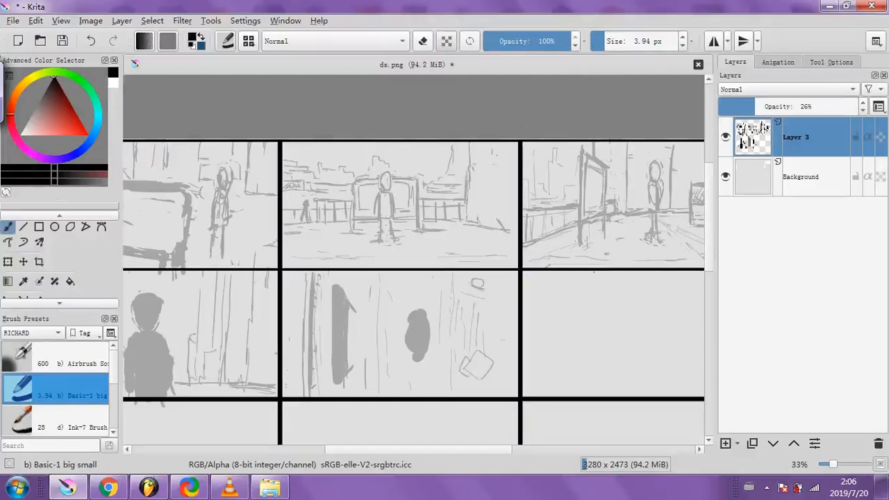
left_click(91, 41)
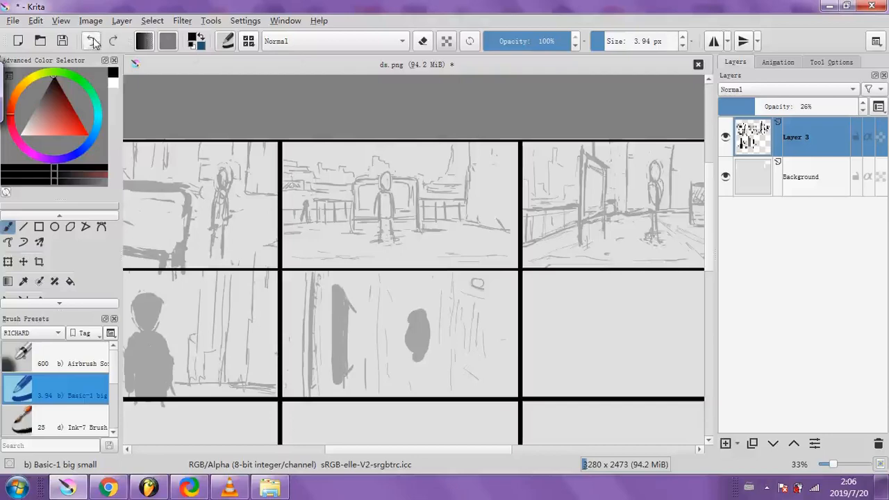
left_click(91, 41)
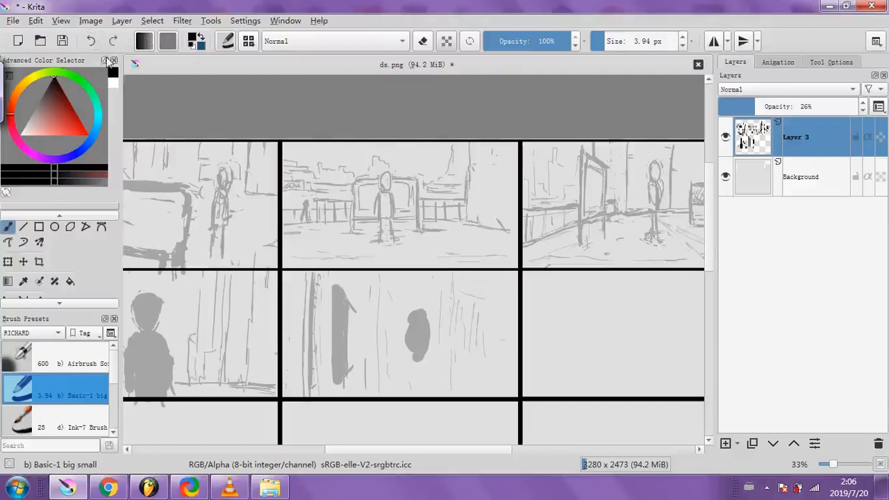
Select the second row's second panel sketch with a rectangular selection and enlarge it to fill the panel frame
left_click(67, 307)
left_click(8, 294)
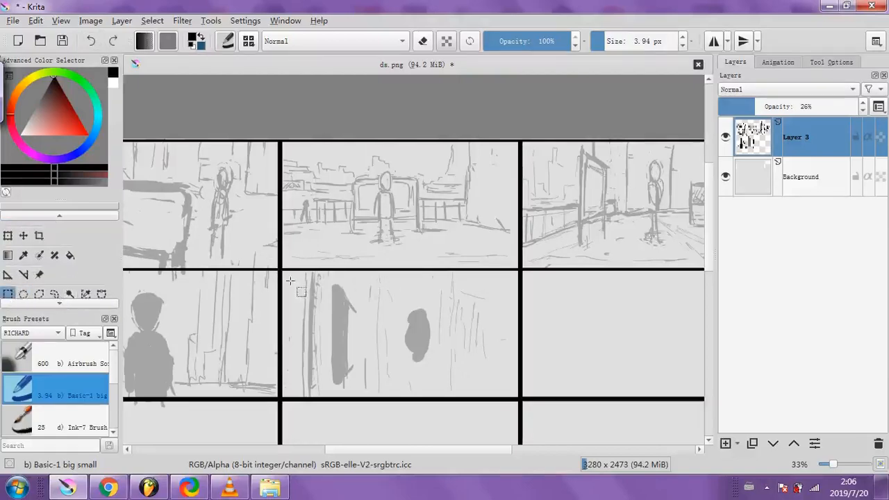
left_click_drag(286, 276, 503, 393)
key("ctrl+t")
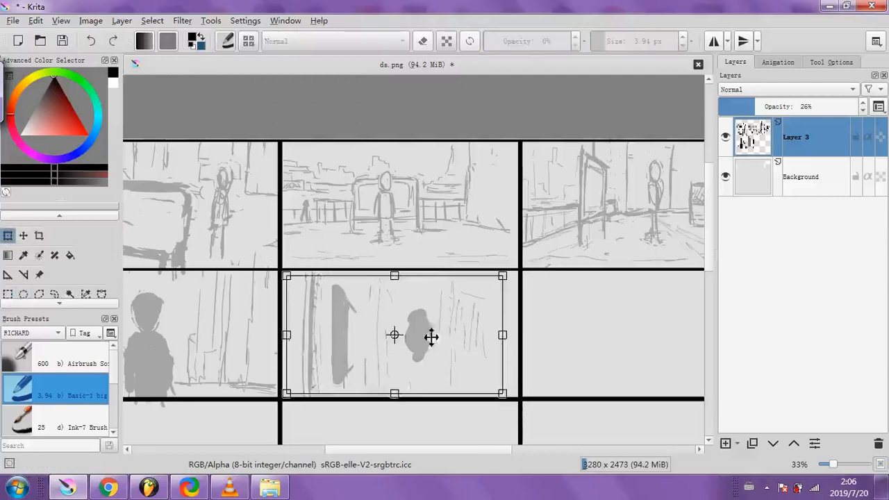
left_click_drag(478, 350, 492, 351)
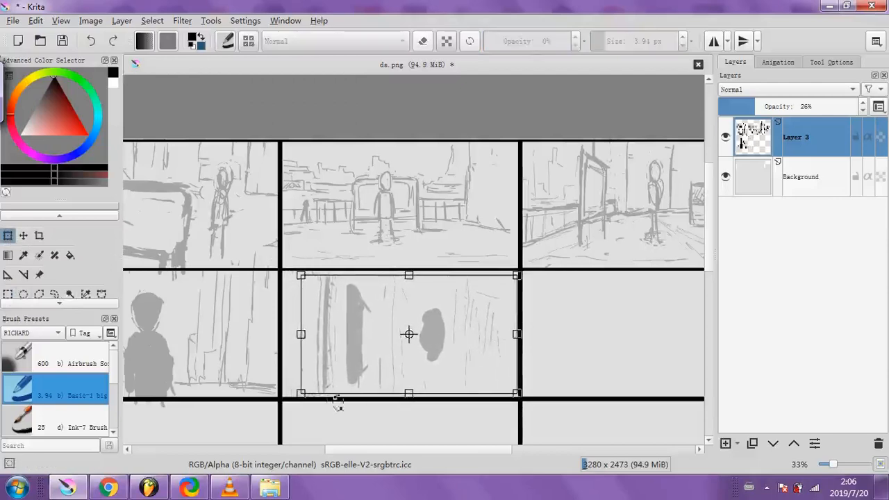
left_click_drag(300, 395, 284, 407)
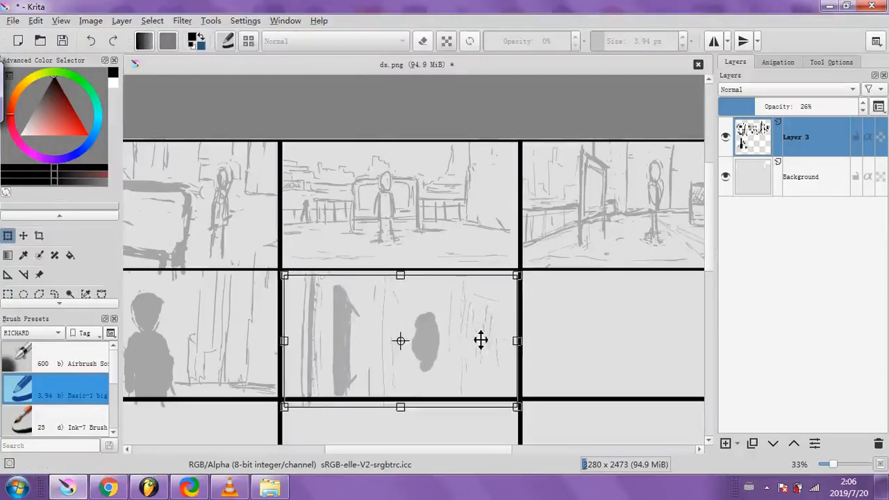
Make the Background layer active and clear the selection around the enlarged sketch
left_click(803, 179)
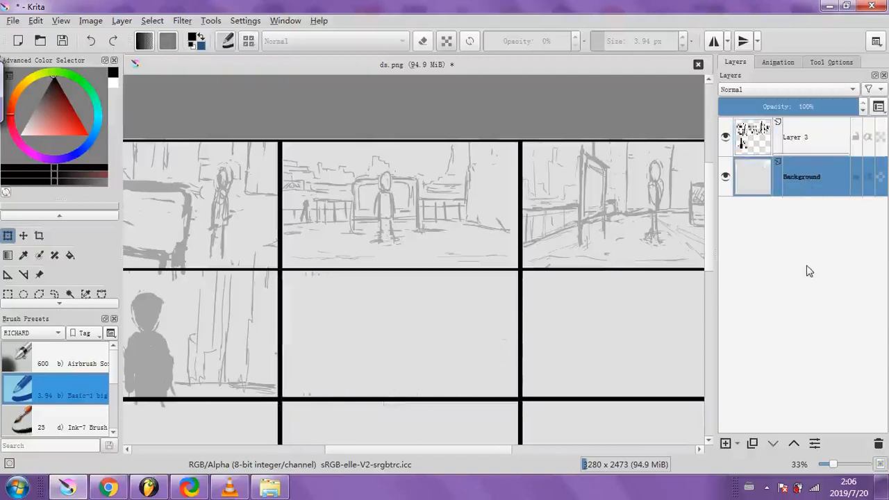
left_click(152, 20)
left_click(171, 53)
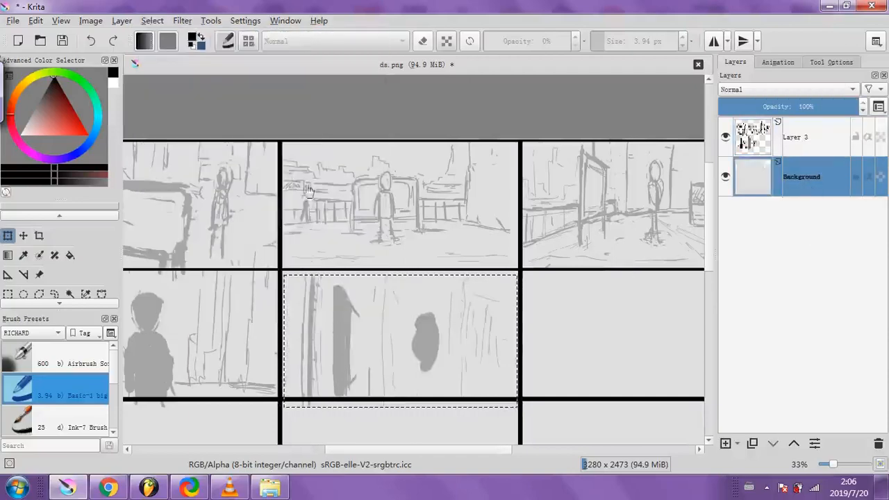
Review the five sketched storyboard panels one by one at close range in canvas-only mode
mouse_move(375, 449)
left_mouse_down()
mouse_move(352, 448)
mouse_move(379, 449)
left_mouse_up()
scroll(407, 412, "down", 1)
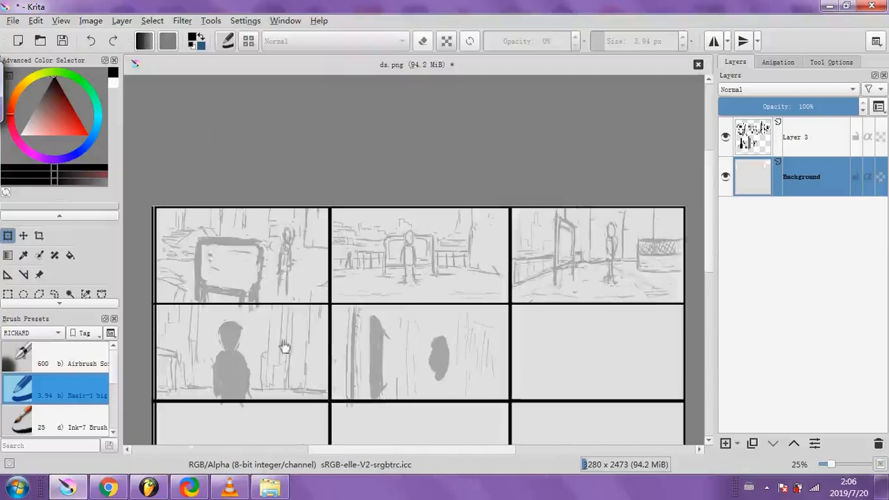
scroll(388, 308, "up", 1)
scroll(491, 289, "down", 1)
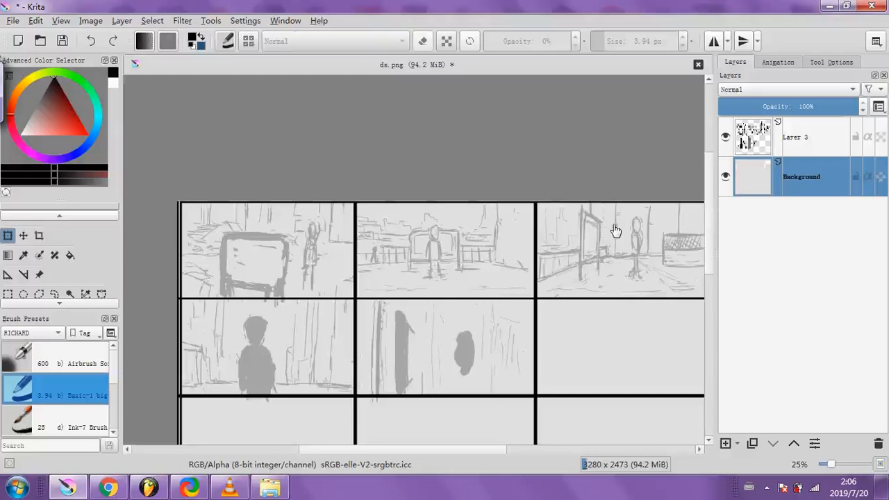
key("Tab")
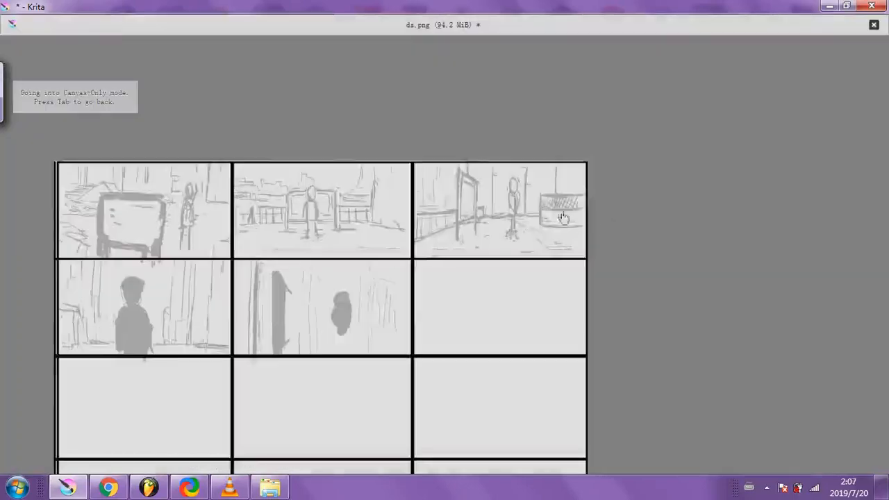
scroll(294, 212, "up", 5)
scroll(484, 269, "up", 4)
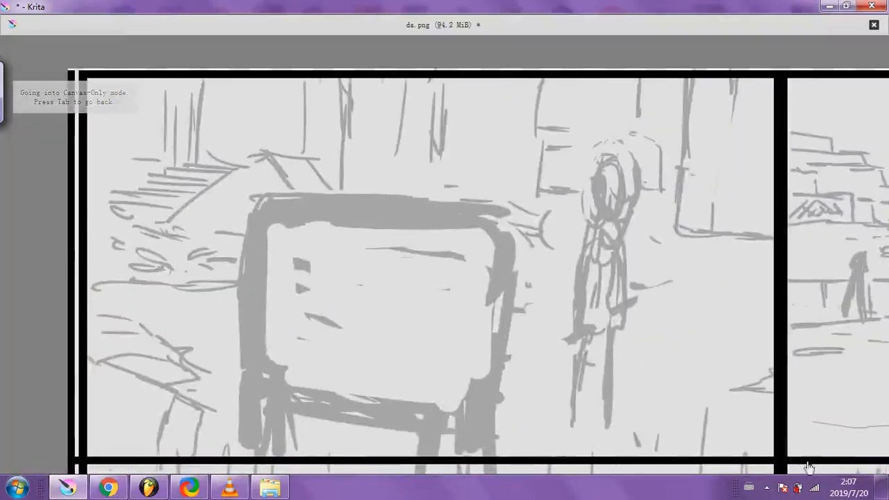
left_click_drag(791, 365, 79, 366)
left_click_drag(729, 365, 93, 365)
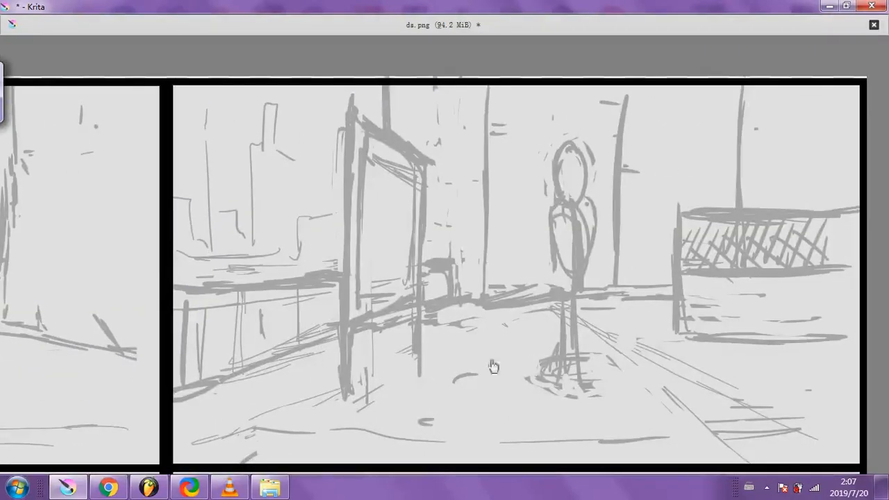
left_click_drag(299, 381, 843, 82)
left_click_drag(95, 287, 535, 153)
left_click_drag(325, 271, 590, 308)
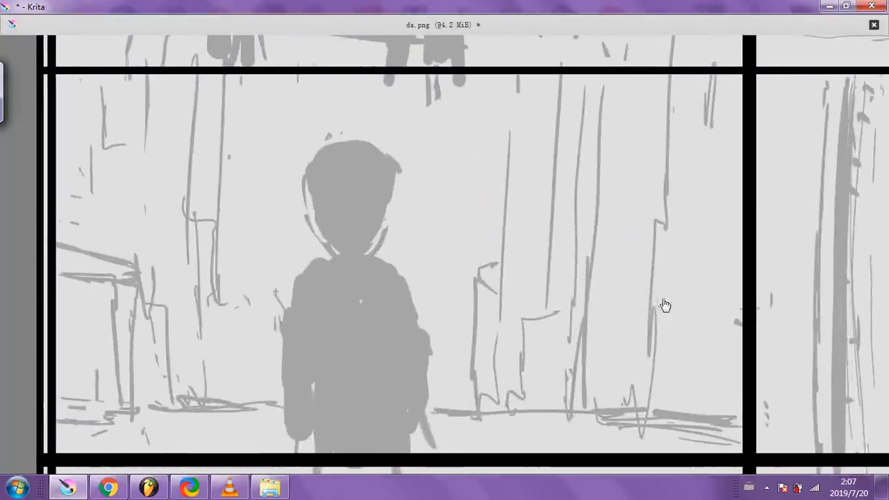
left_click_drag(664, 305, 509, 319)
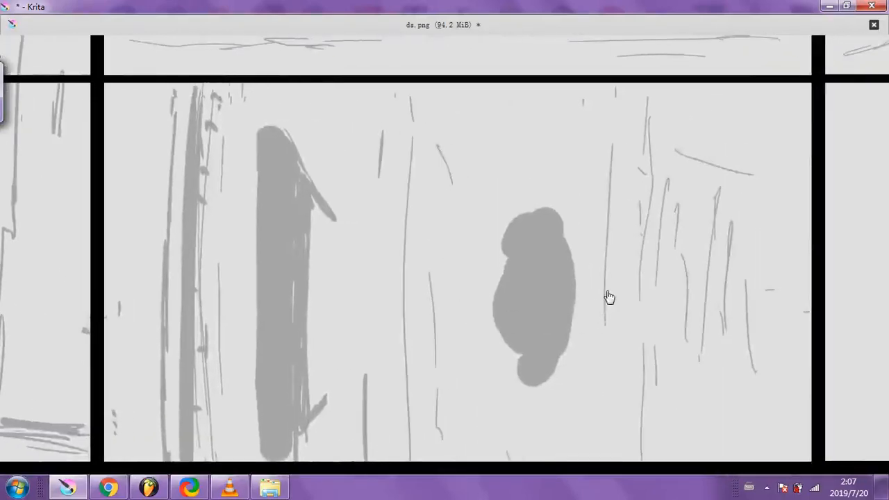
scroll(516, 252, "down", 5)
scroll(528, 232, "up", 3)
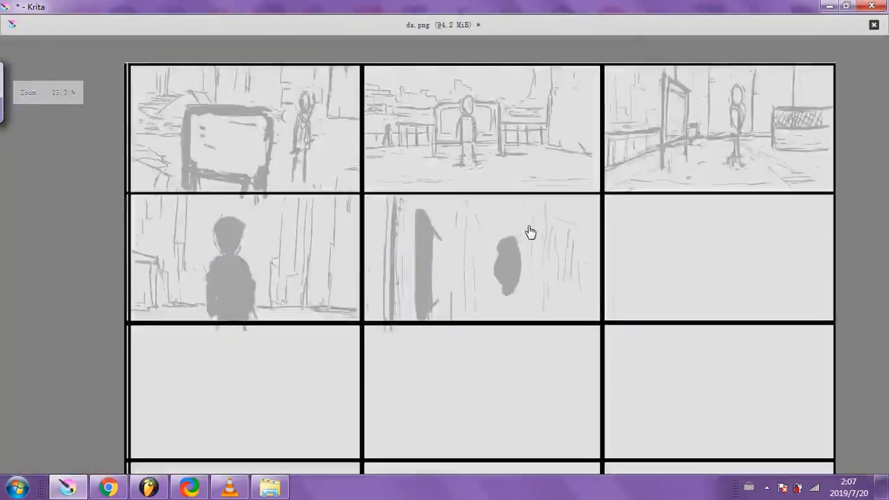
key("ctrl+t")
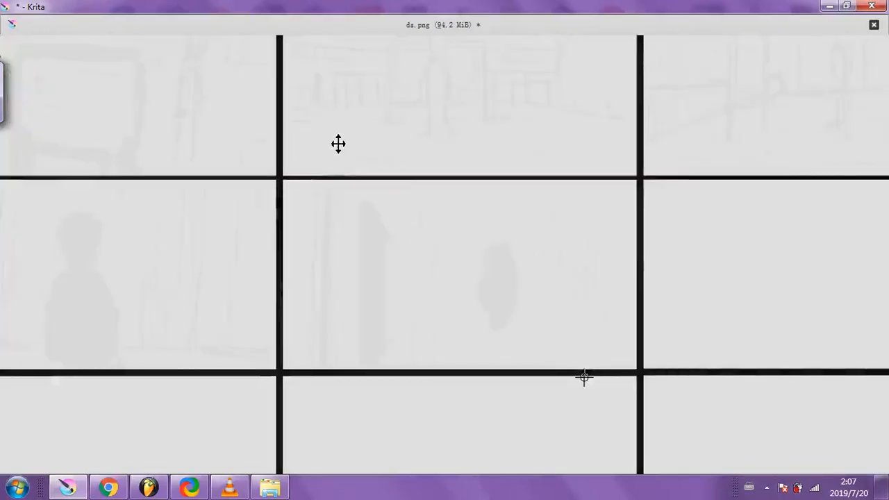
left_click_drag(338, 144, 451, 259)
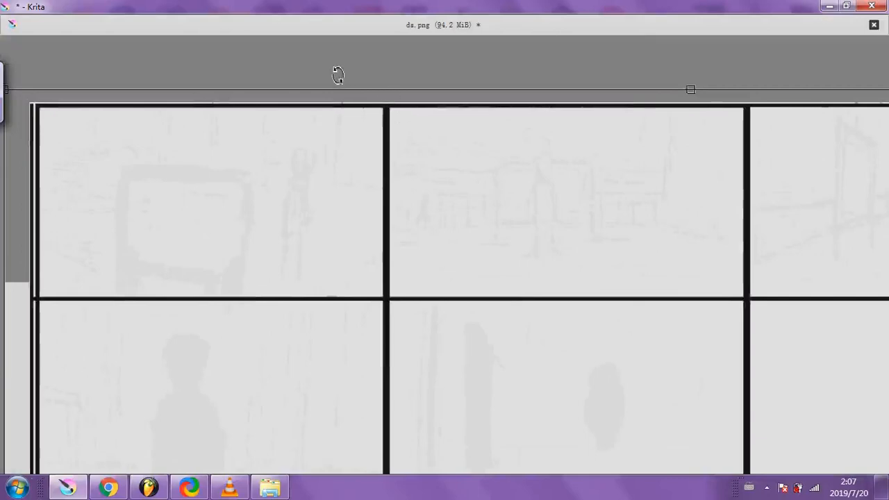
key("Tab")
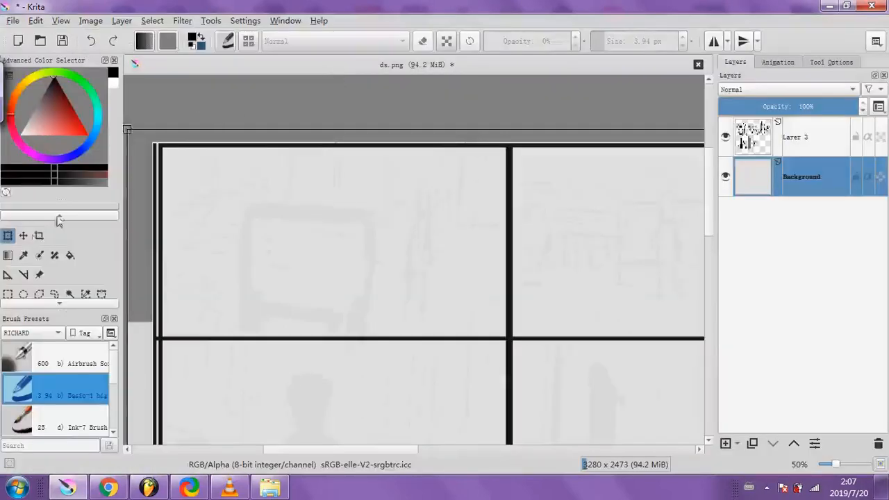
left_click(23, 235)
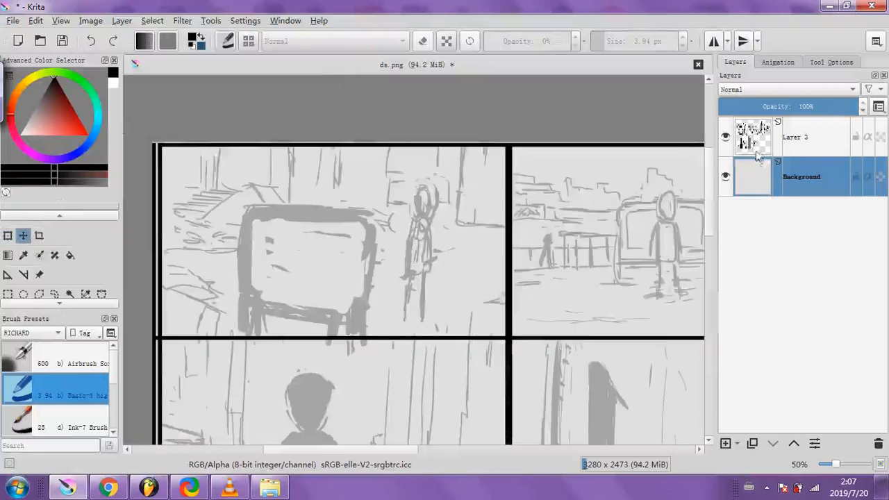
Examine the small background figure and railing in the first row's second panel
scroll(530, 236, "up", 4)
left_click_drag(559, 222, 350, 295)
scroll(349, 277, "up", 1)
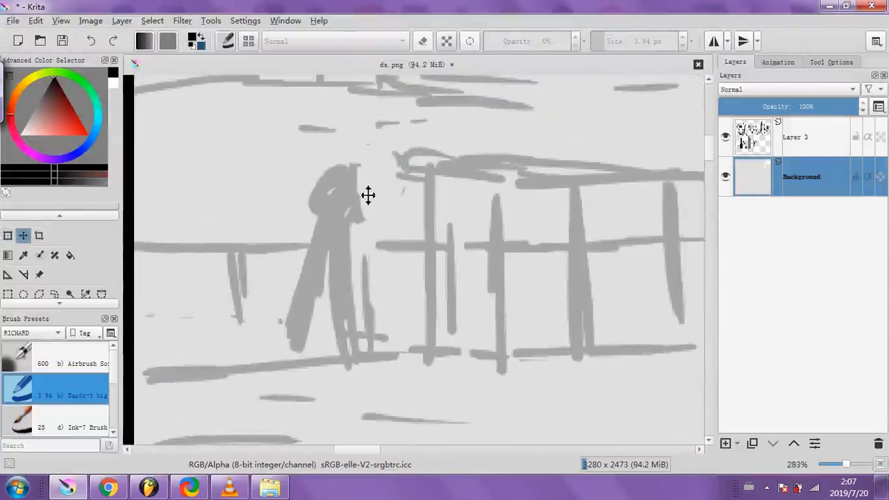
scroll(393, 246, "down", 4)
left_click_drag(437, 259, 282, 282)
scroll(397, 257, "down", 2)
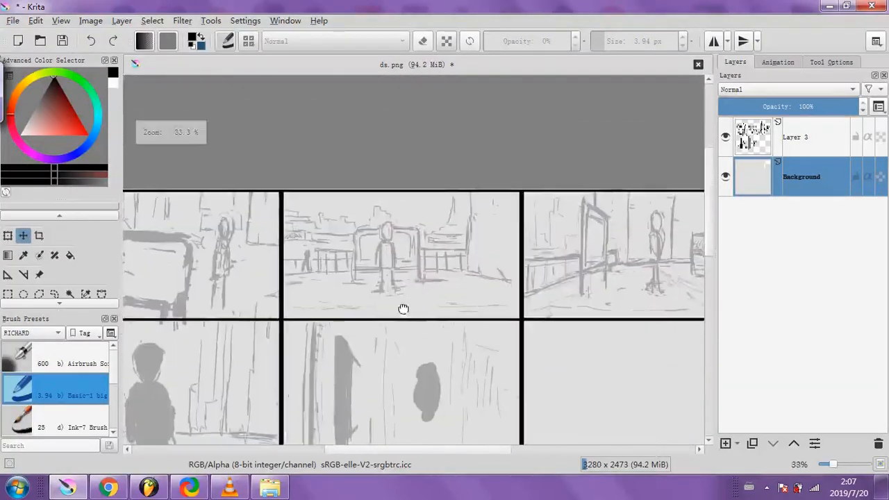
On Layer 3, sketch two wide eye outlines with small pupils in the second row's third panel using a 13.93 px freehand brush
left_click_drag(403, 308, 295, 238)
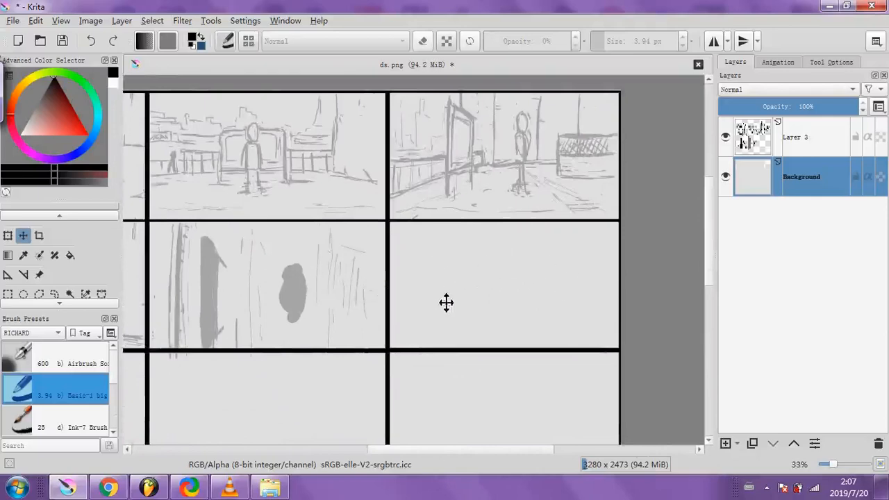
left_click_drag(412, 316, 481, 278)
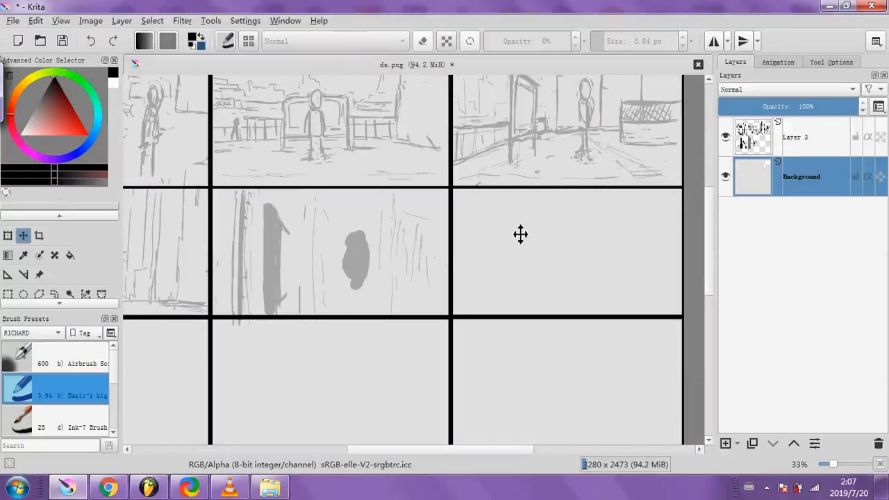
left_click(795, 139)
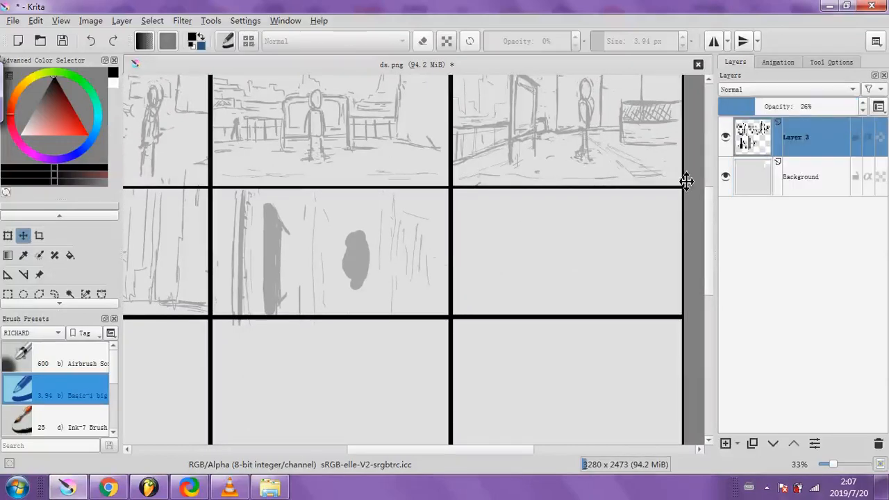
left_click(59, 304)
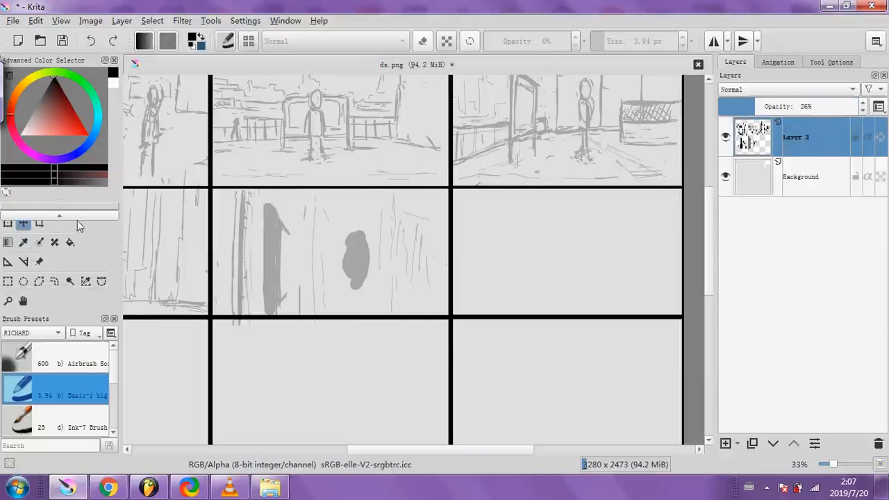
scroll(76, 219, "up", 3)
left_click(8, 239)
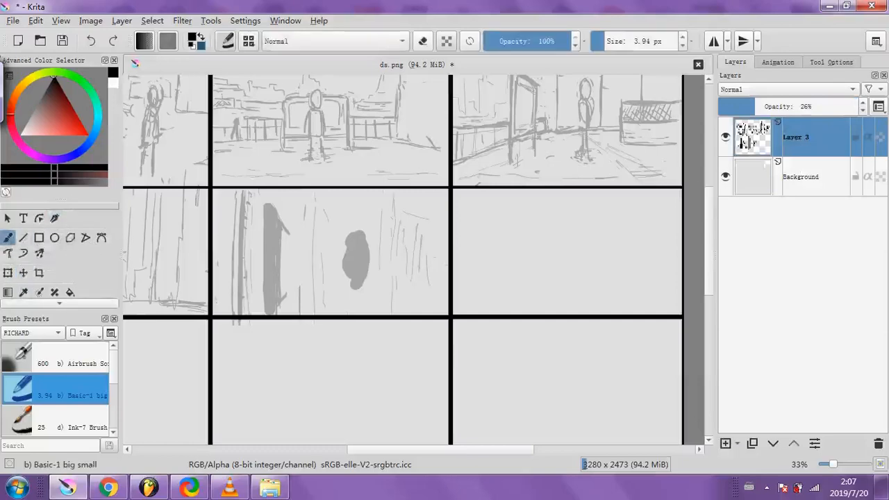
left_click(610, 41)
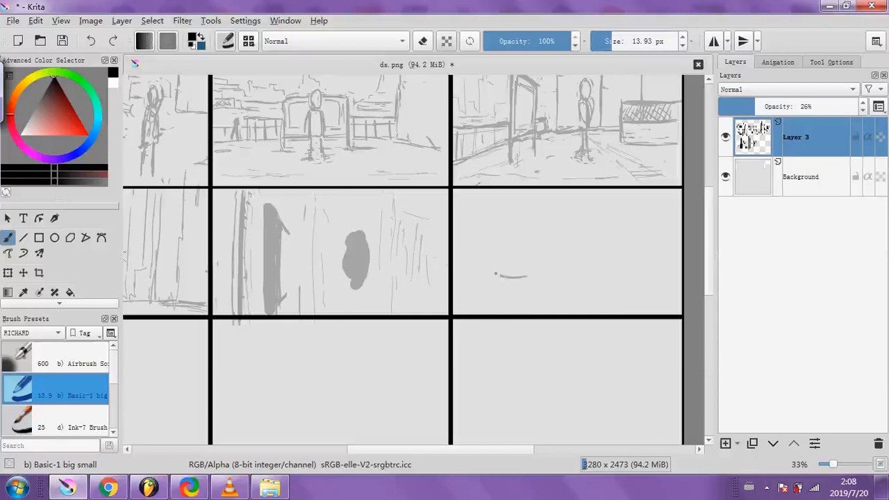
mouse_move(495, 273)
left_mouse_down()
mouse_move(554, 246)
mouse_move(625, 237)
mouse_move(601, 283)
left_mouse_up()
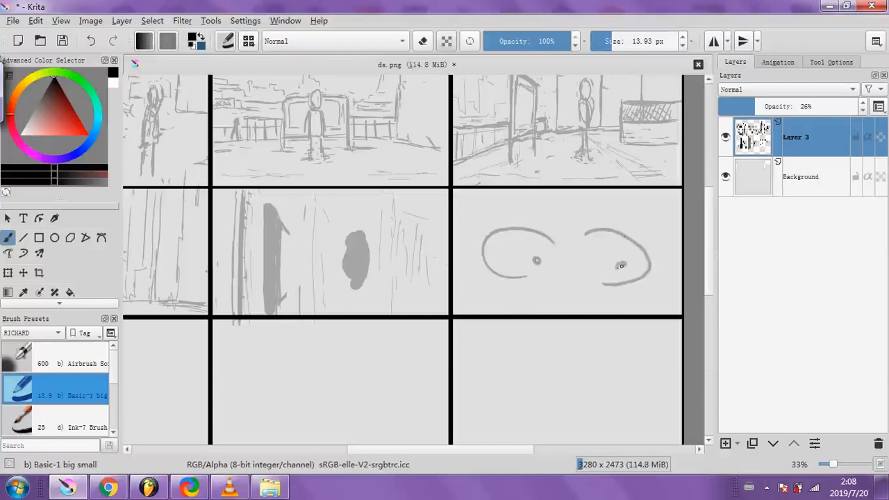
Thicken the pupils, add eyebrows and a small nose mark with a 25.22 px brush, and undo the mouth stroke
left_click_drag(610, 42, 620, 41)
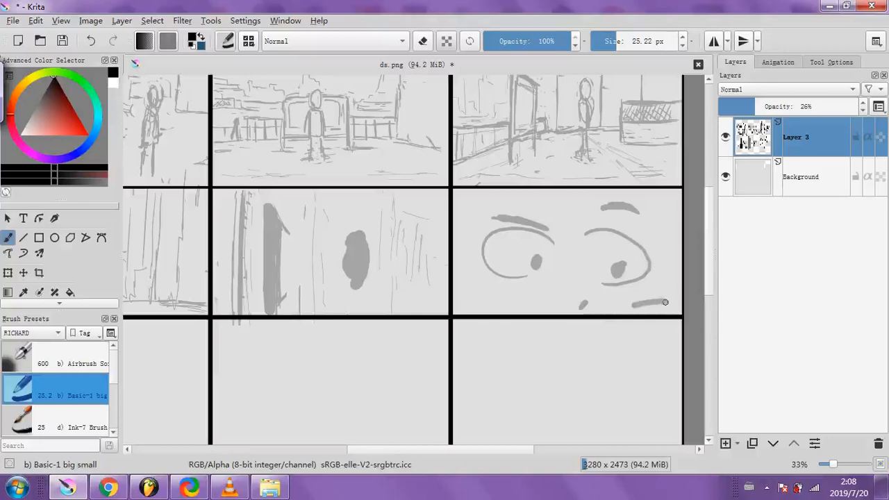
key("ctrl+z")
key("ctrl+z")
Check the six sketched storyboard panels and save the drawing to ds.png
left_click_drag(468, 448, 417, 449)
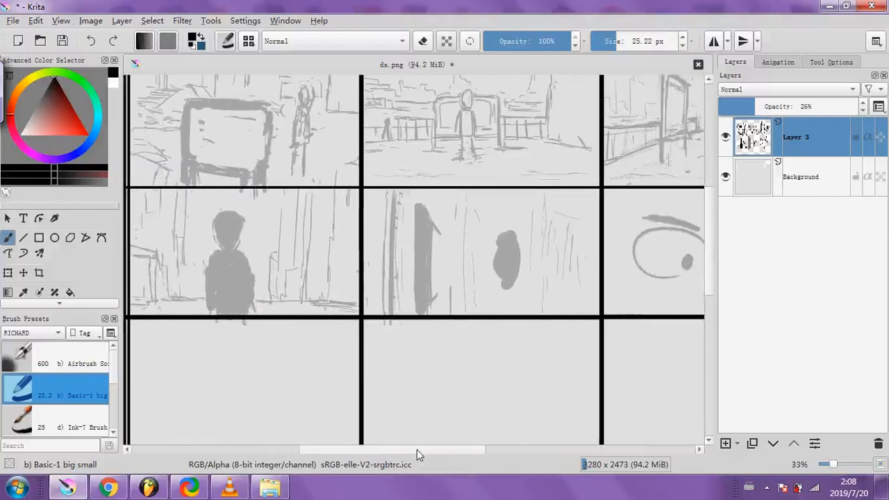
scroll(384, 144, "up", 4)
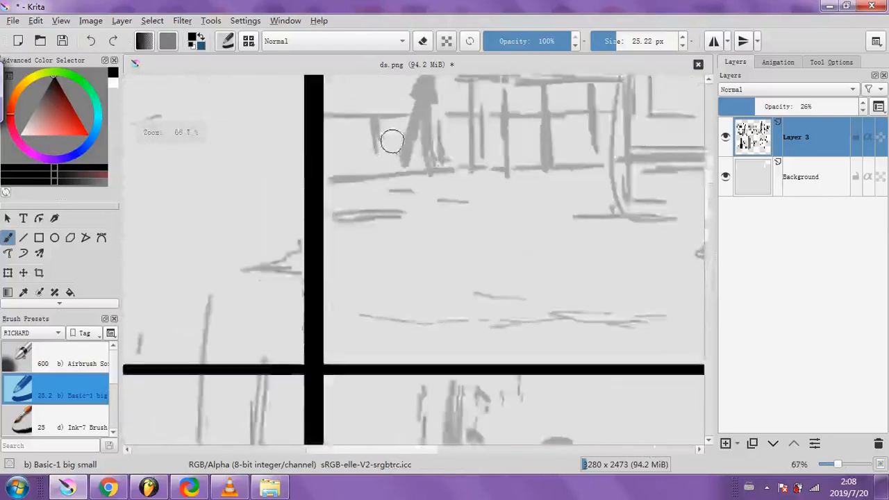
scroll(383, 143, "down", 4)
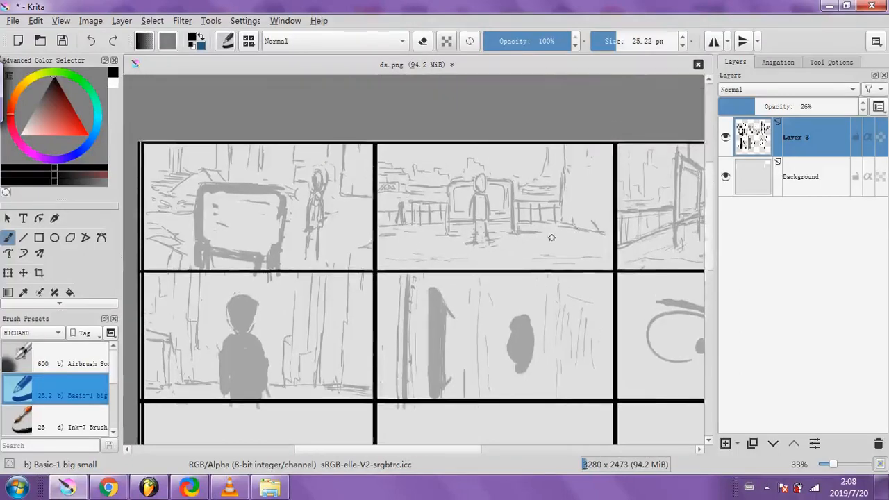
scroll(548, 236, "down", 1)
left_click_drag(374, 452, 416, 451)
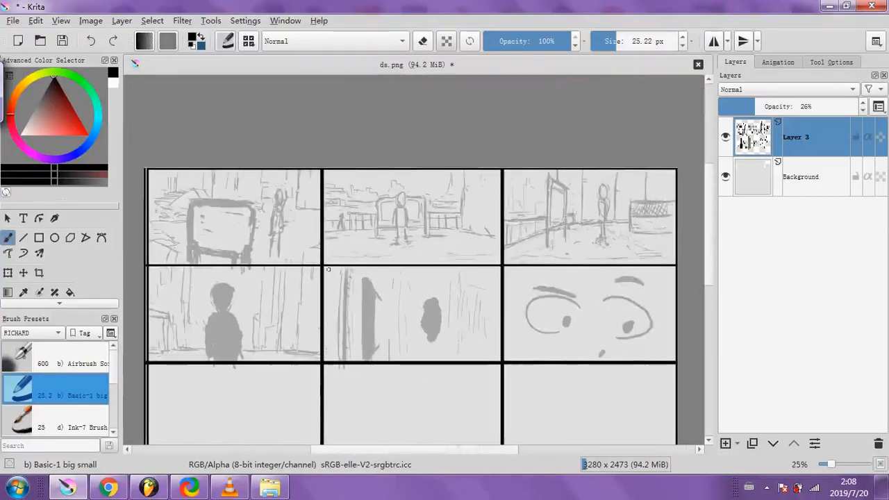
left_click(14, 21)
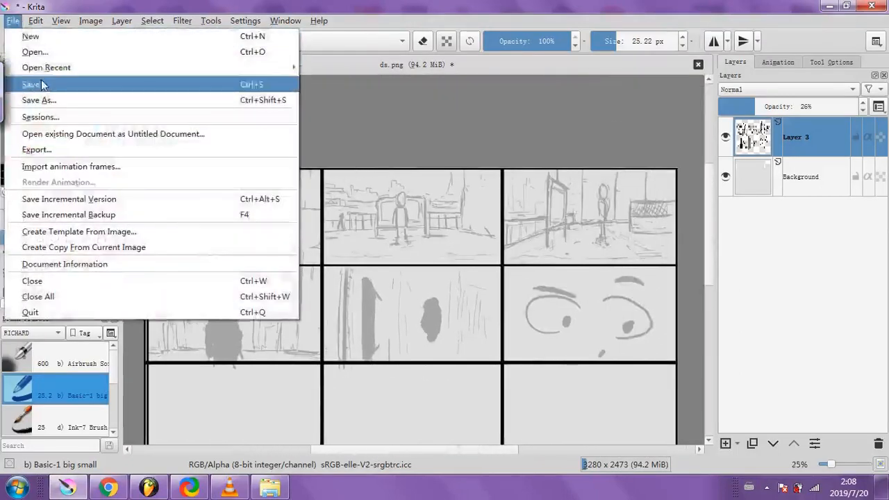
left_click(40, 82)
left_click(646, 438)
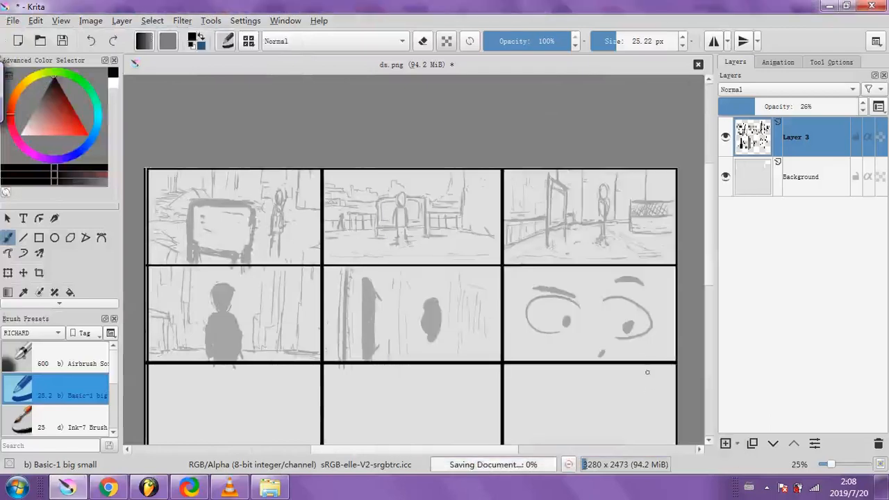
Switch to the ShareX window
mouse_move(202, 489)
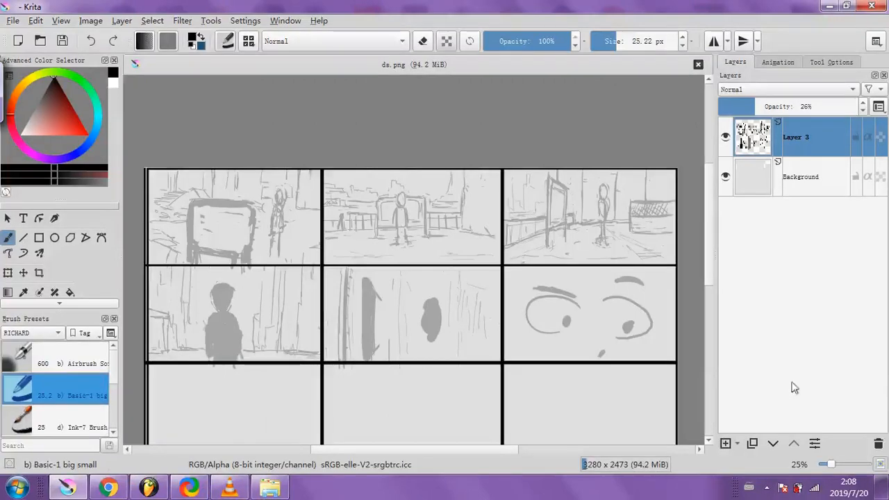
left_click(203, 489)
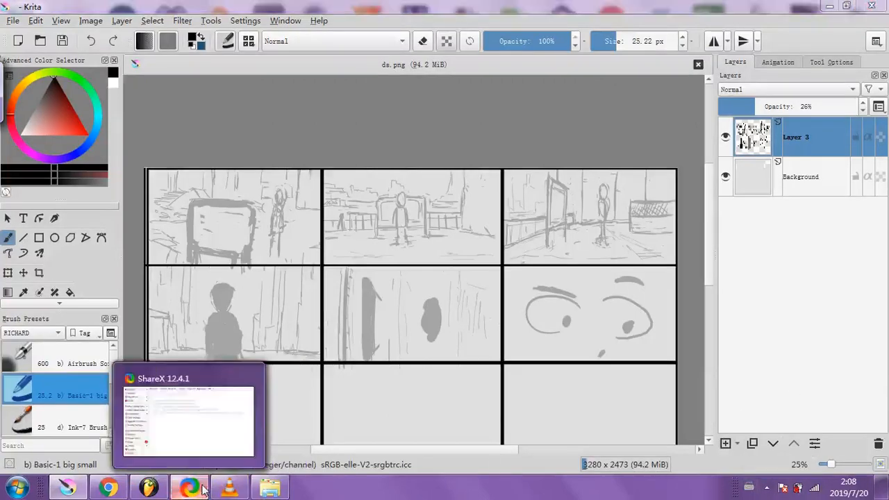
left_click(203, 490)
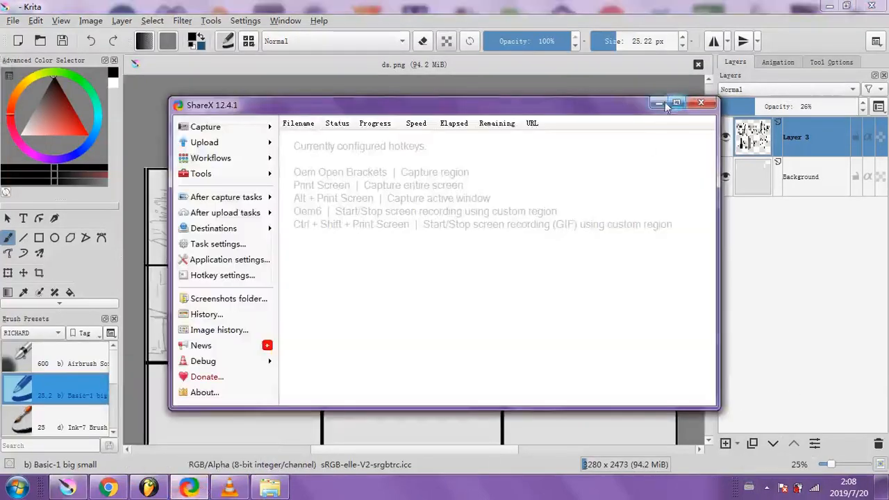